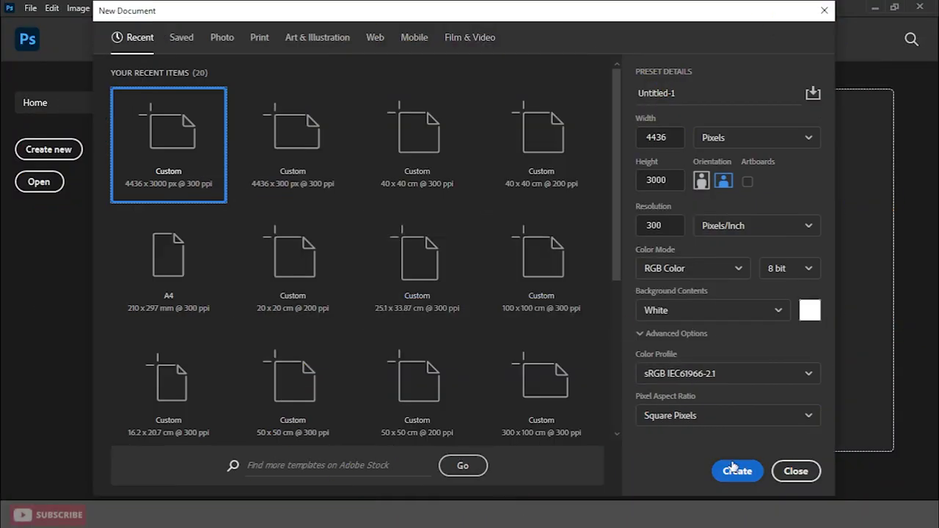
Step: Create a new blank 4436 × 3000 px, 300 ppi RGB document
click(734, 467)
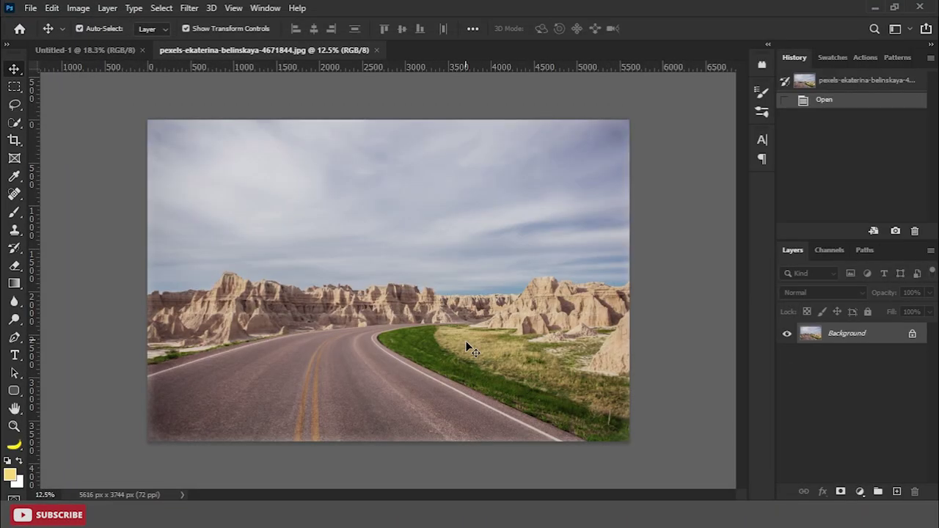
Step: Trace a closed Pen path around the road and grass foreground
key(p)
click(514, 324)
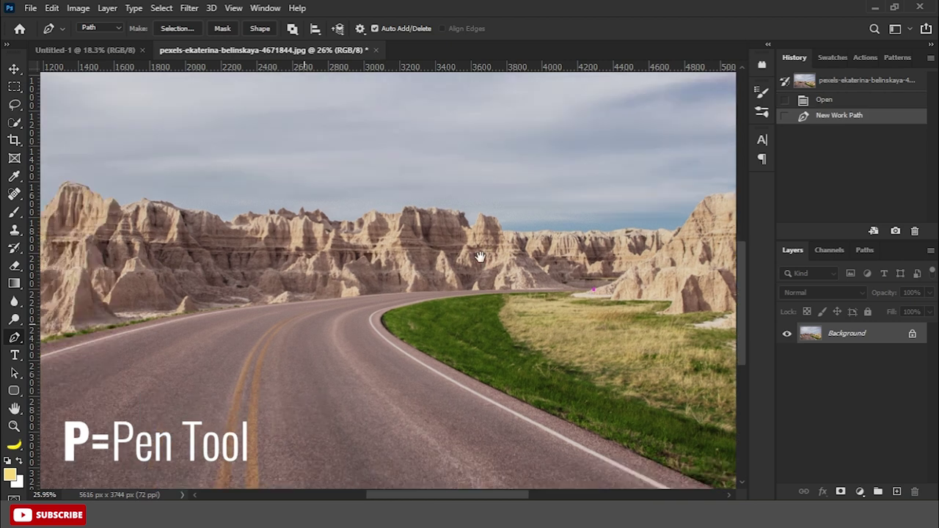
scroll(494, 258, up, 3)
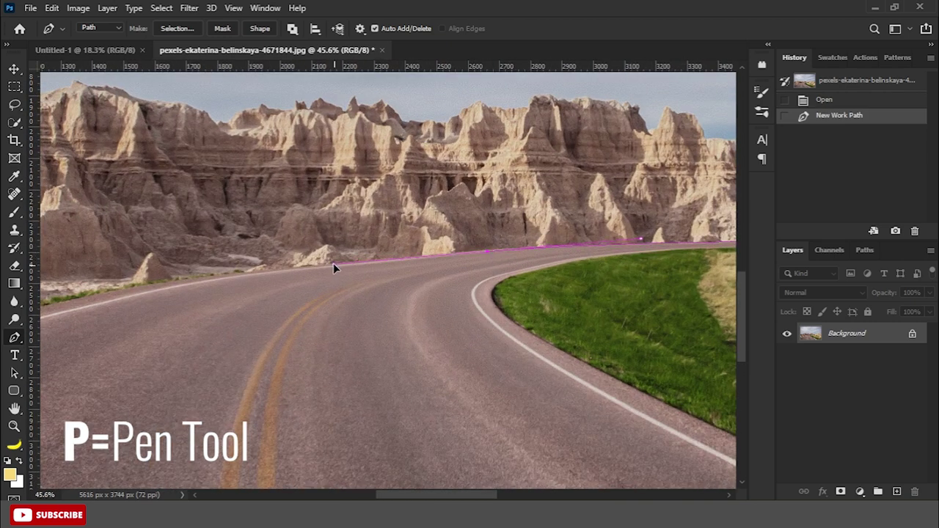
click(333, 266)
scroll(441, 242, left, 5)
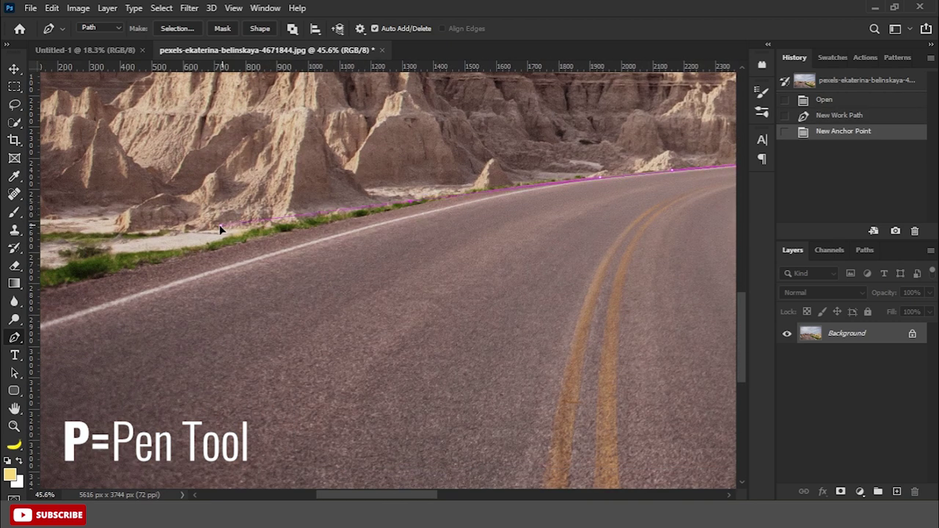
click(220, 230)
scroll(441, 221, left, 5)
click(325, 193)
scroll(294, 293, down, 2)
click(242, 405)
scroll(441, 440, down, 2)
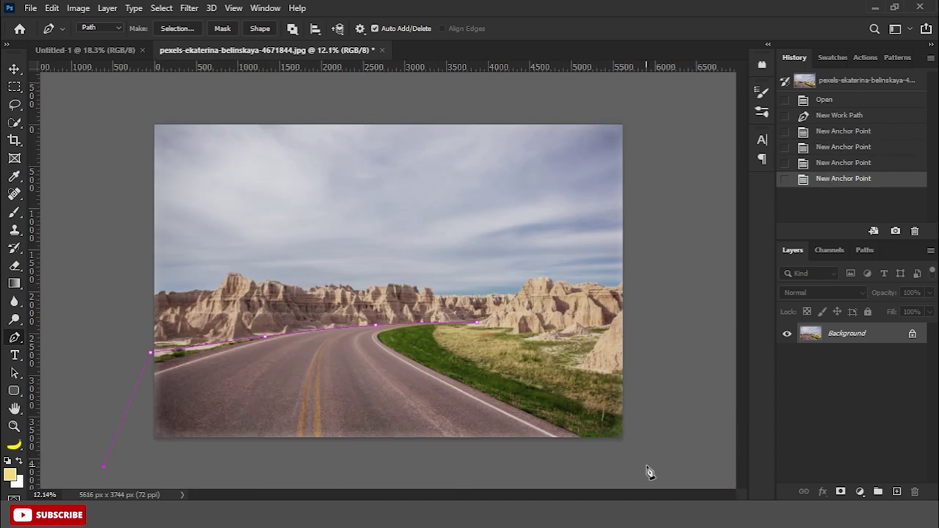
click(656, 465)
click(662, 381)
click(477, 323)
Step: Turn the path into a selection and copy the foreground to a new layer
right_click(424, 353)
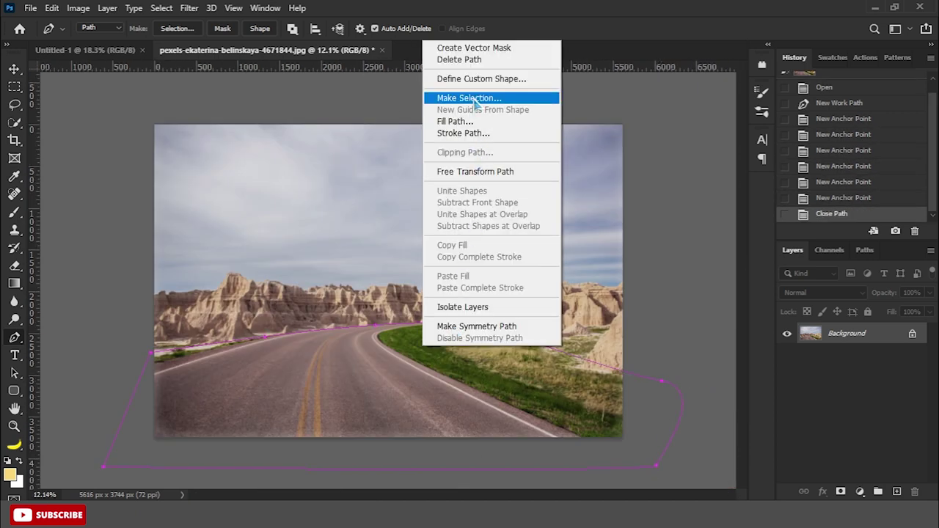
click(474, 100)
click(526, 130)
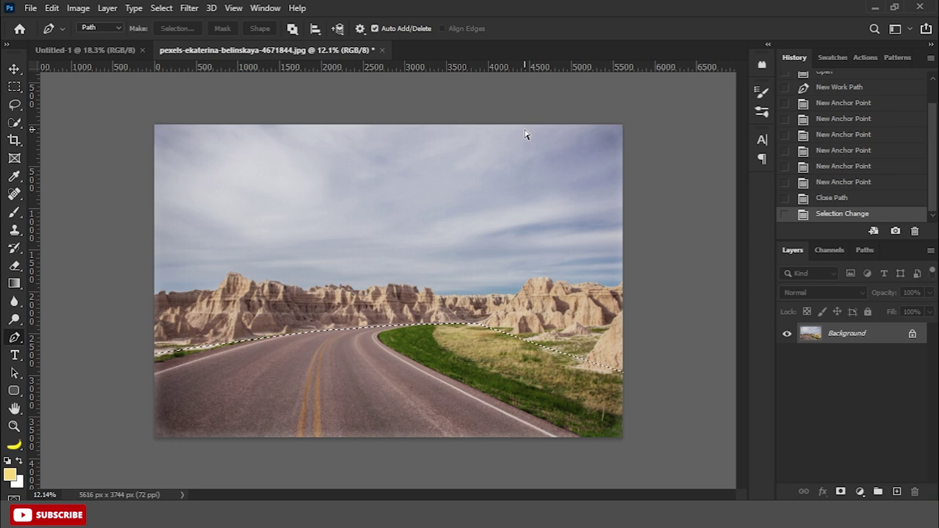
key(ctrl+j)
Step: Move the road layer into Untitled-1 and close the road photo without saving
key(v)
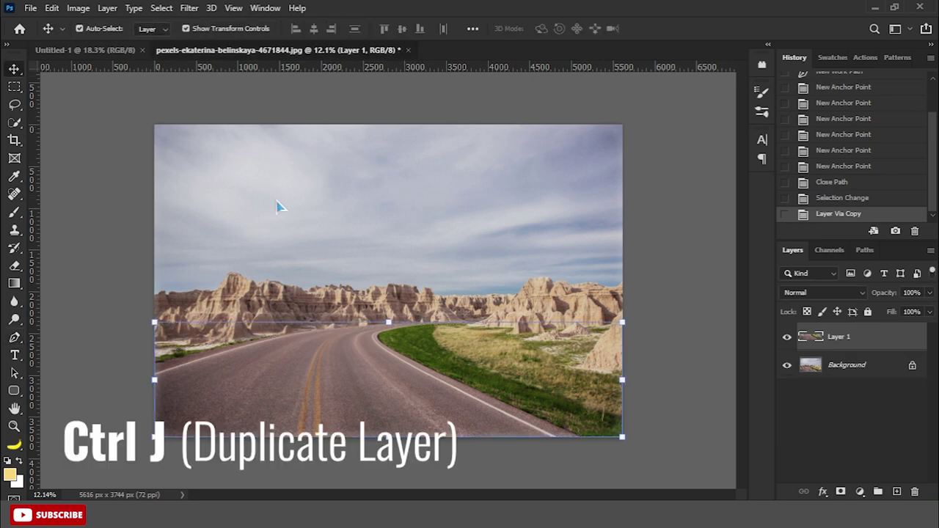
drag(334, 50, 279, 308)
drag(309, 411, 507, 257)
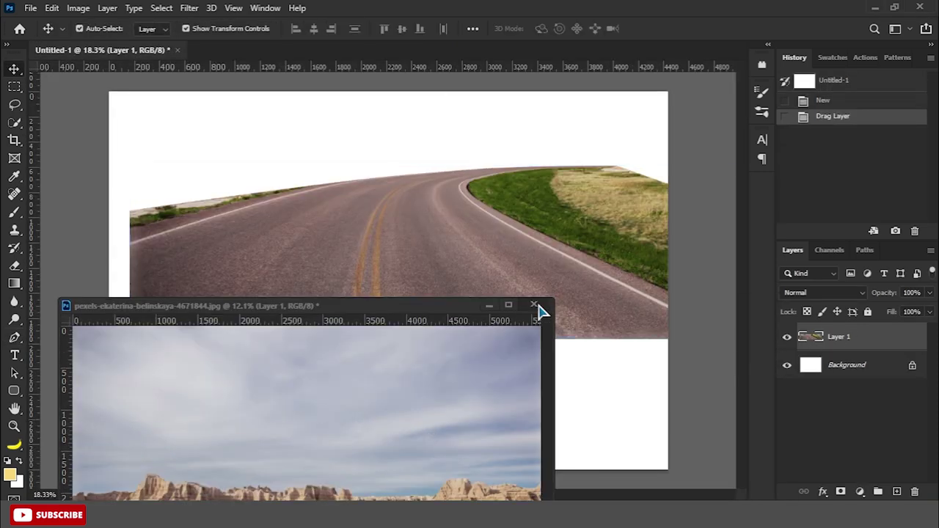
click(535, 304)
click(464, 204)
Step: Move the road to the canvas bottom and stretch it past both side edges
scroll(441, 245, down, 3)
drag(450, 257, 435, 341)
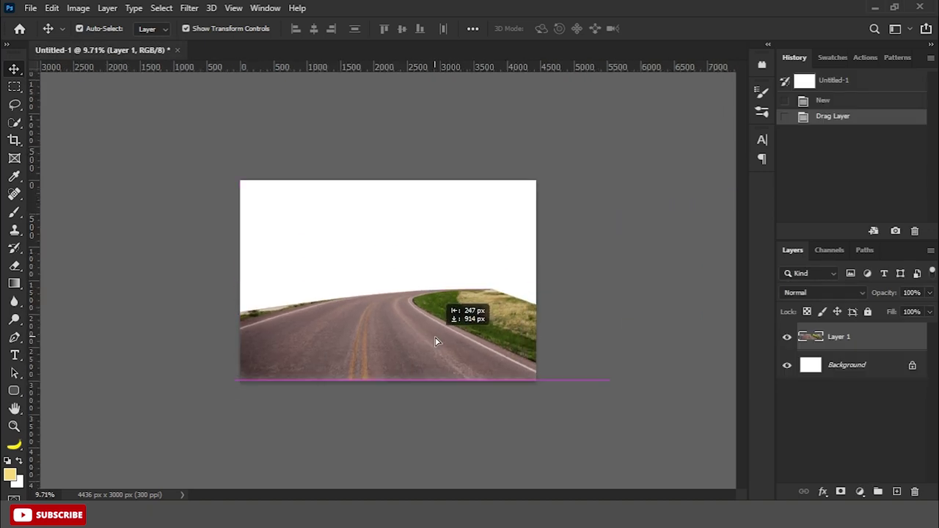
drag(609, 334, 711, 334)
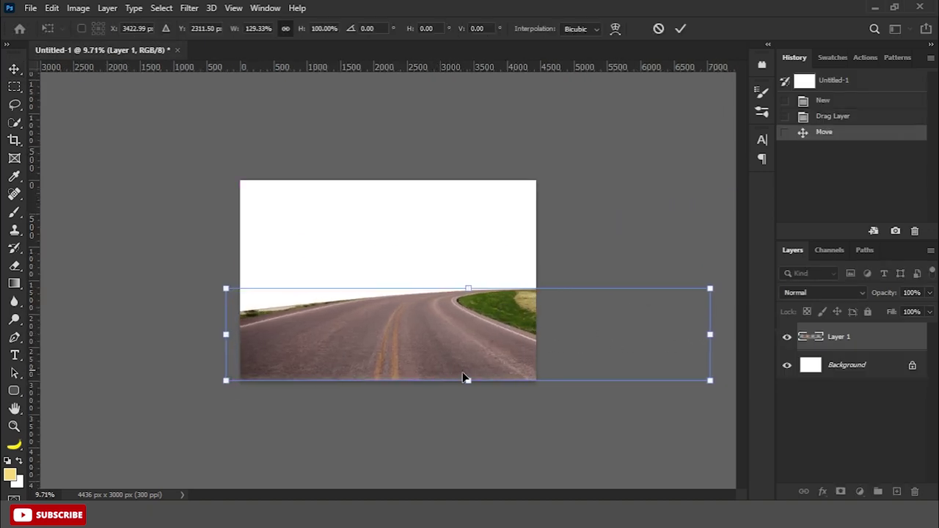
key(Return)
drag(468, 288, 472, 272)
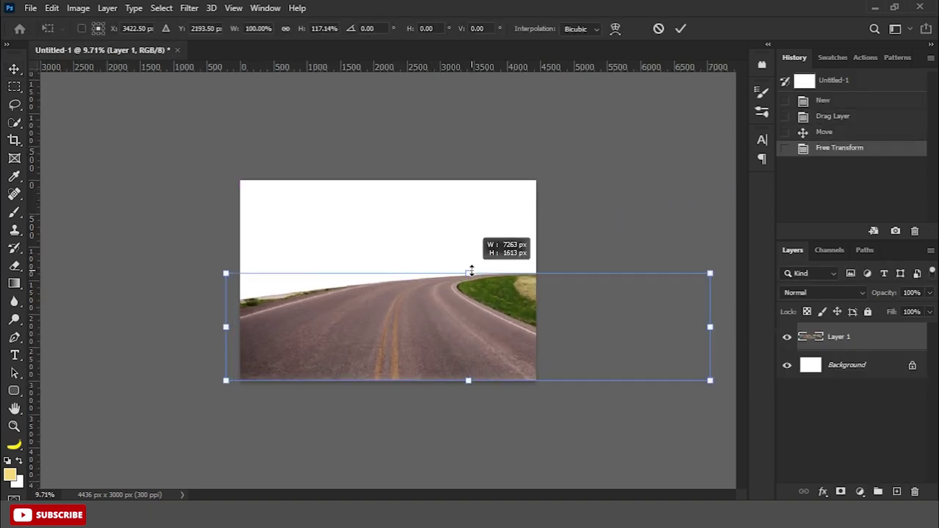
drag(710, 327, 758, 331)
drag(498, 273, 497, 280)
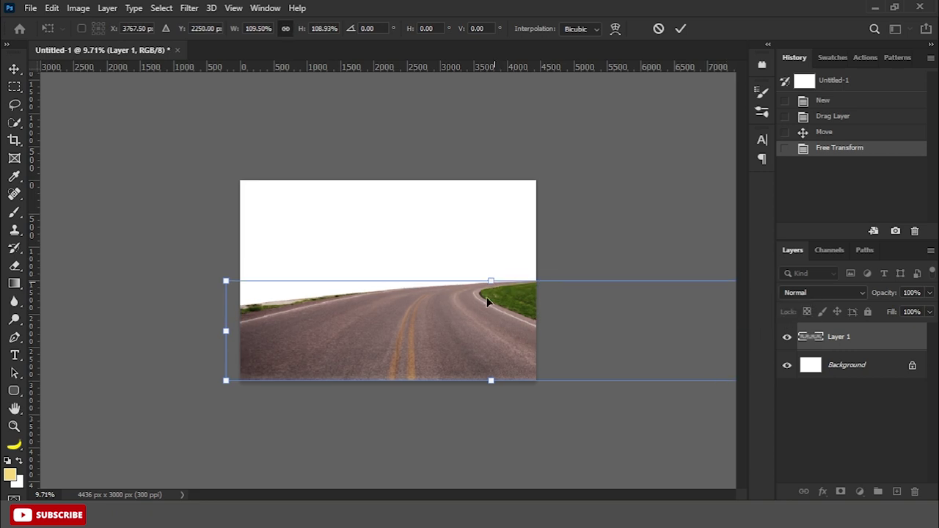
key(Return)
scroll(389, 322, up, 3)
scroll(385, 317, up, 2)
Step: Add a layer mask to the road and choose a scattered grassy brush tip
click(841, 491)
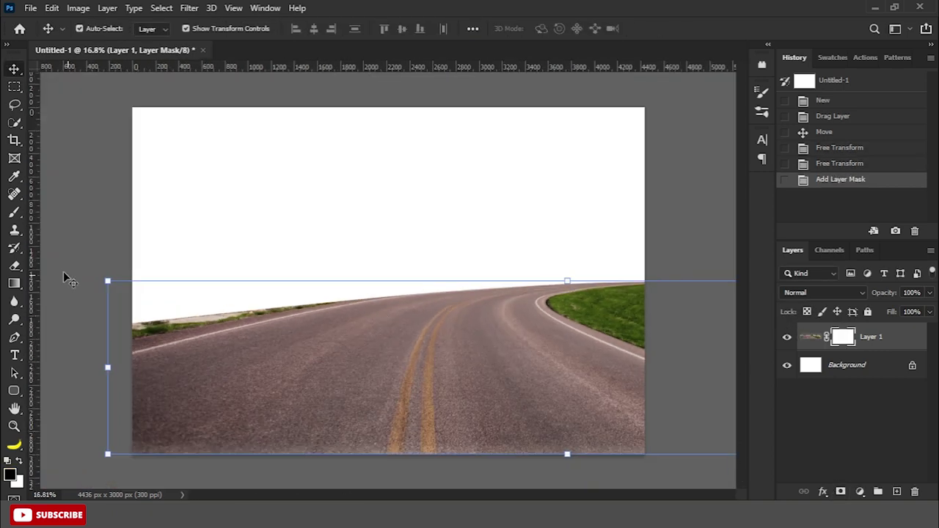
click(15, 213)
click(66, 213)
scroll(167, 294, up, 2)
scroll(169, 290, up, 2)
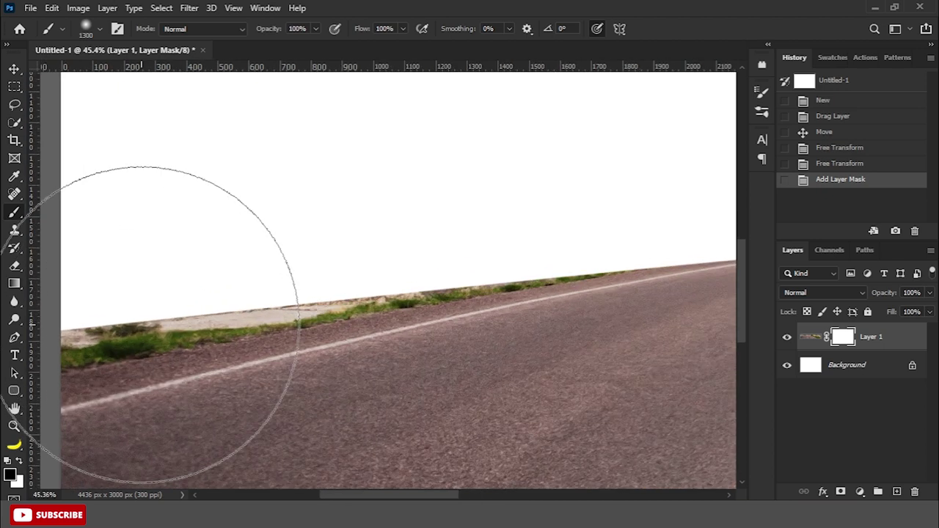
right_click(154, 323)
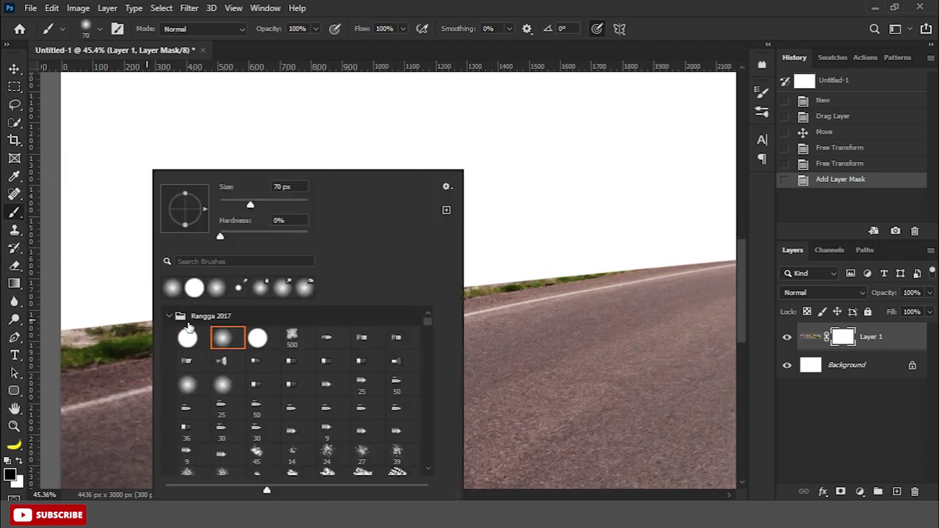
click(169, 316)
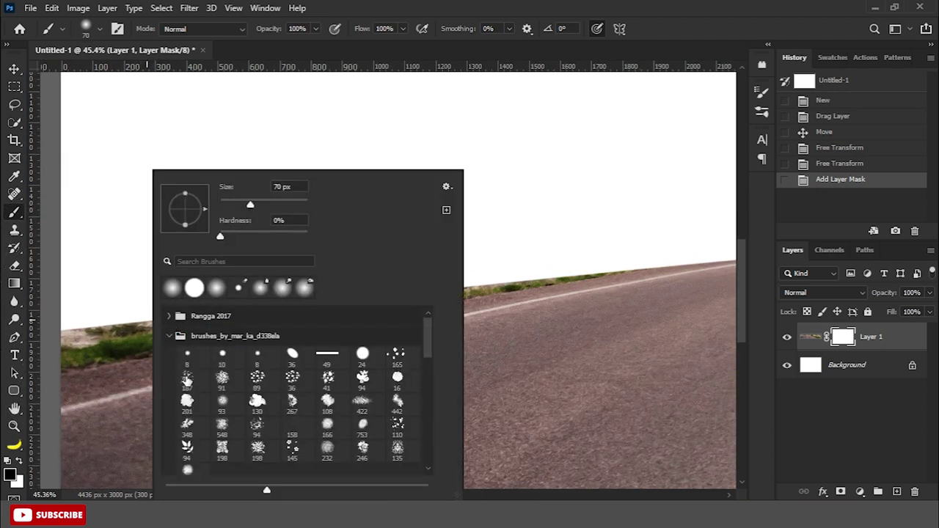
click(705, 11)
scroll(189, 293, up, 2)
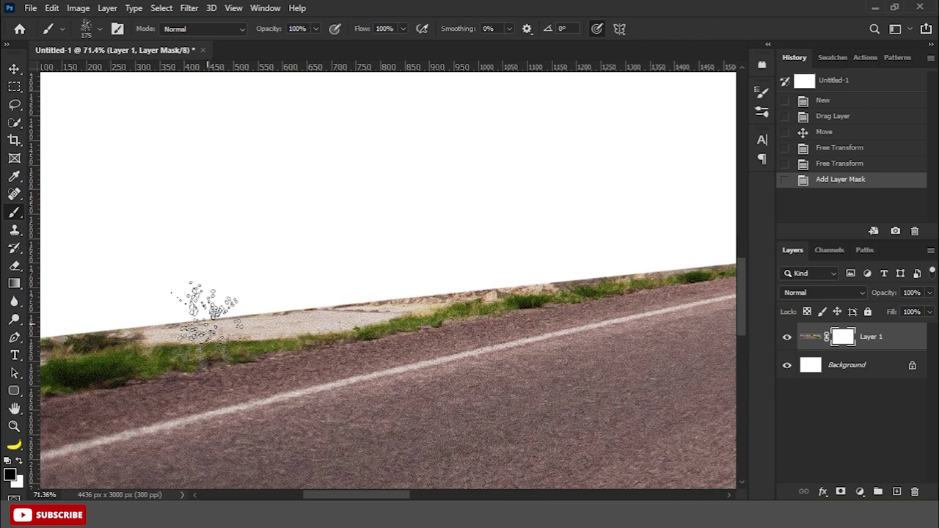
Step: Undo a trial stroke and enable increased Scattering in Brush Settings
drag(156, 330, 231, 312)
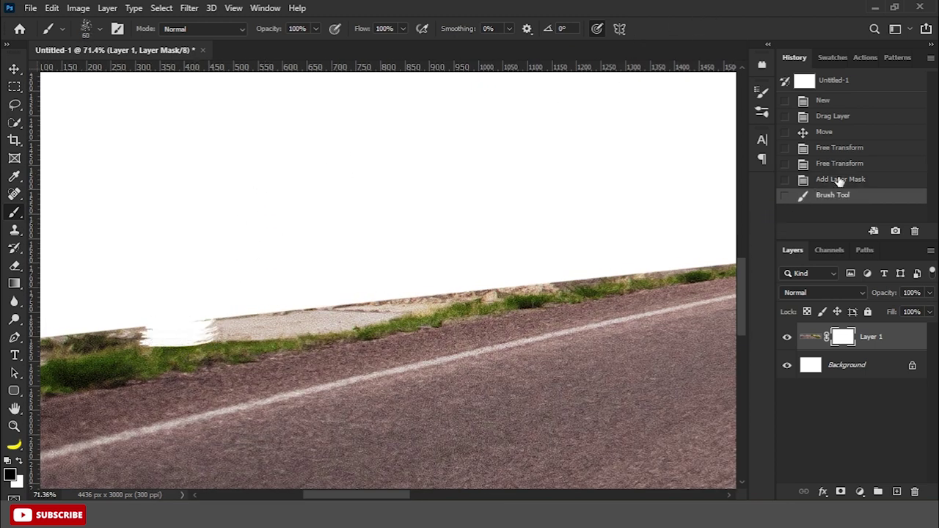
click(840, 179)
key(F5)
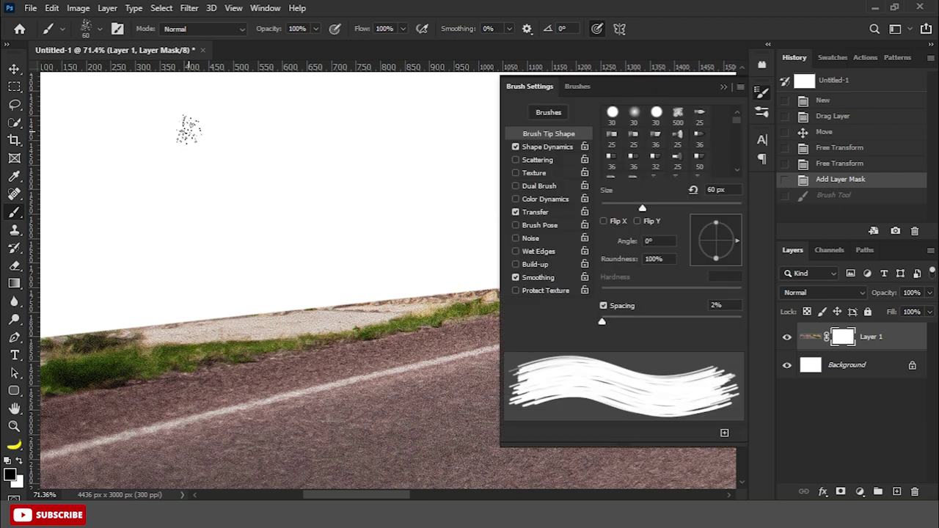
click(551, 160)
mouse_move(619, 132)
mouse_down()
mouse_move(611, 144)
mouse_move(619, 147)
mouse_up()
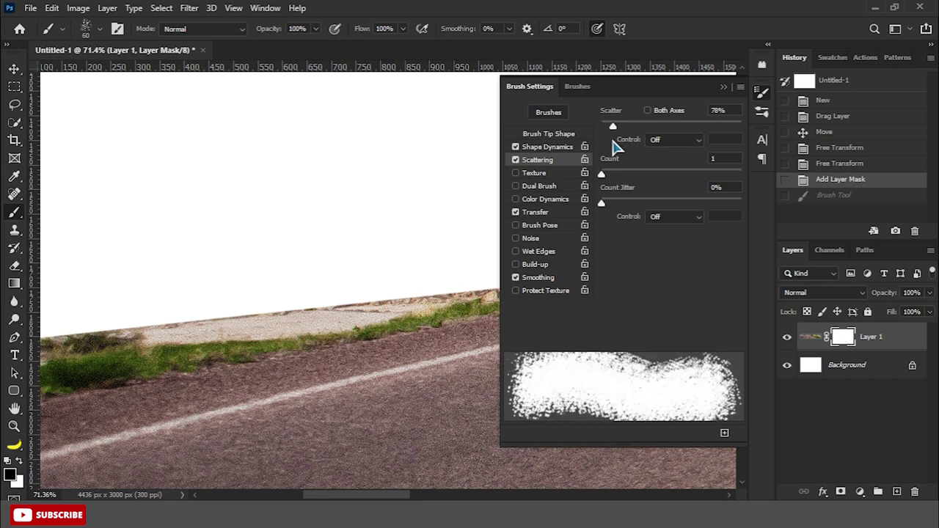
click(725, 88)
Step: Paint rough mask strokes all along the road's grassy top edge
drag(286, 301, 136, 345)
scroll(353, 246, down, 2)
scroll(353, 246, left, 3)
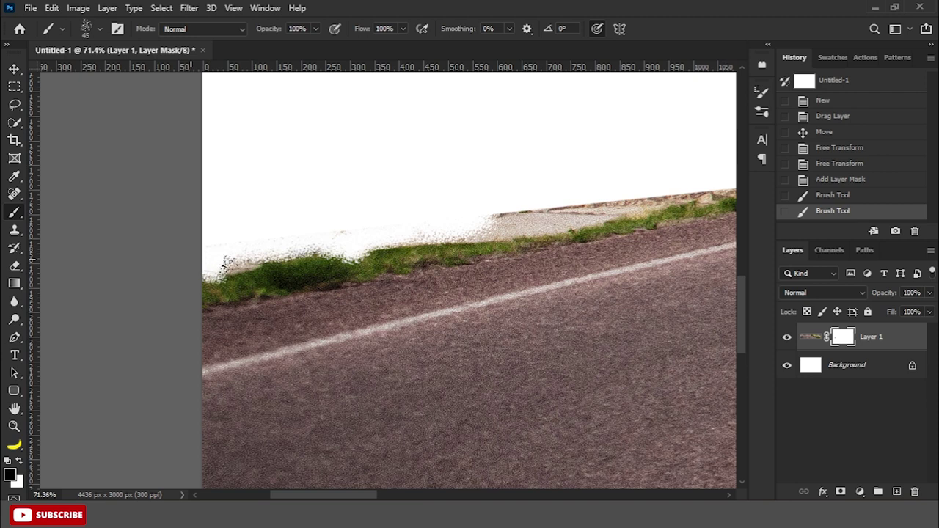
drag(373, 239, 499, 220)
scroll(294, 225, right, 5)
drag(279, 224, 360, 226)
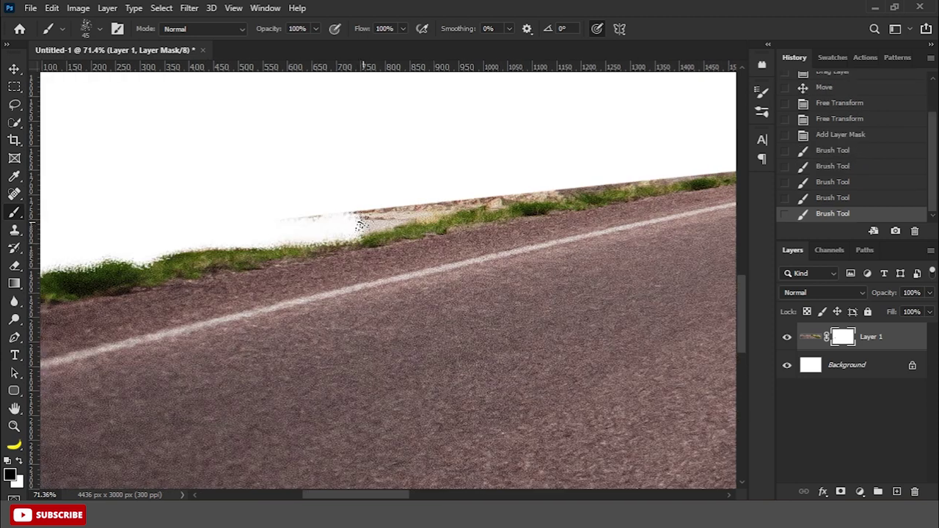
scroll(544, 185, right, 5)
drag(293, 235, 416, 211)
drag(585, 184, 323, 183)
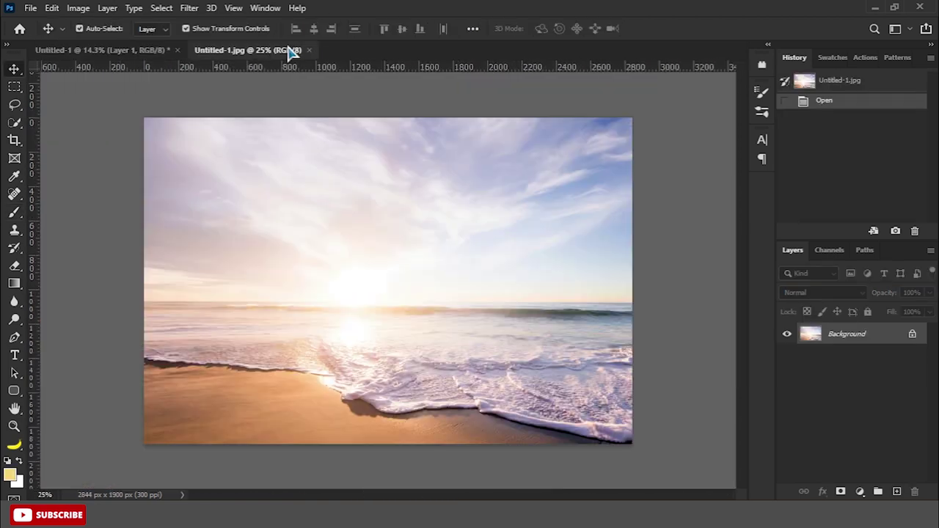
Step: Bring the beach sunset photo into Untitled-1 just above the Background layer
drag(287, 50, 262, 232)
click(417, 216)
click(845, 363)
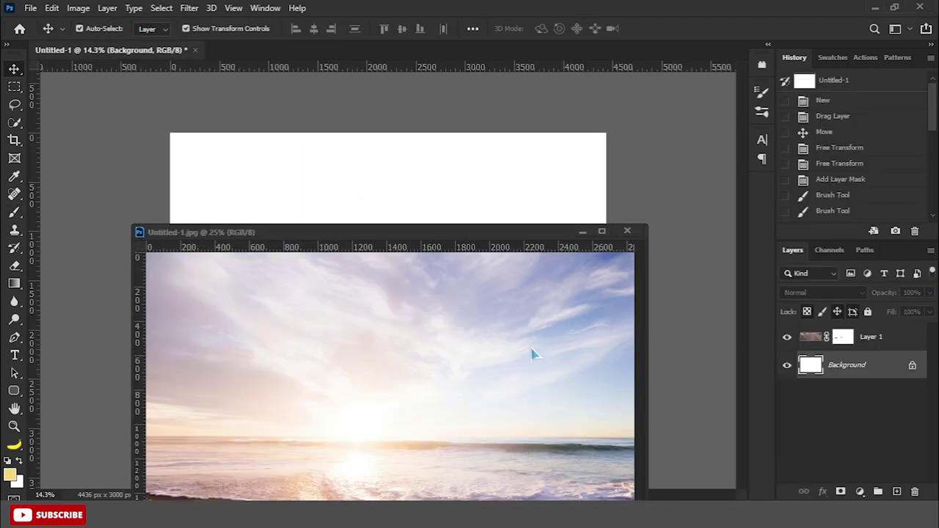
drag(531, 353, 520, 214)
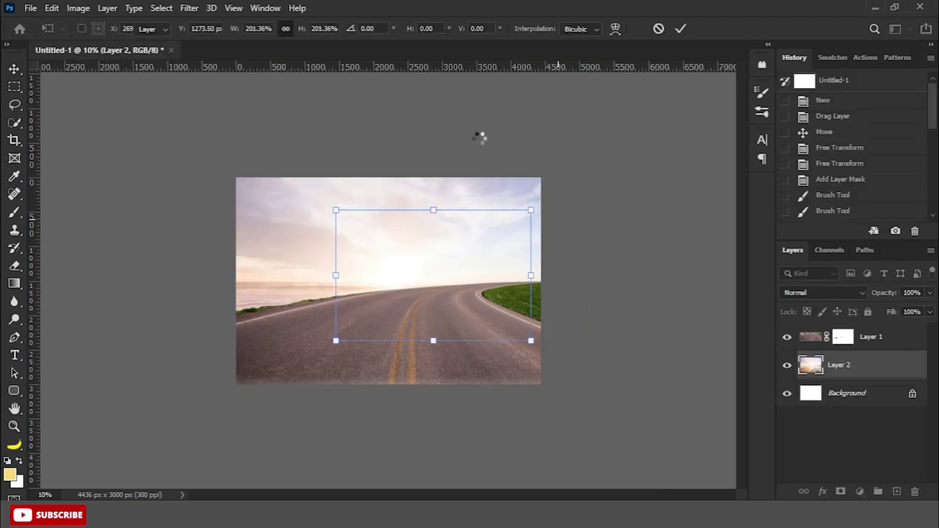
Step: Align the beach horizon to a guide at the road horizon, rotating it slightly
drag(435, 74, 428, 262)
drag(500, 230, 539, 295)
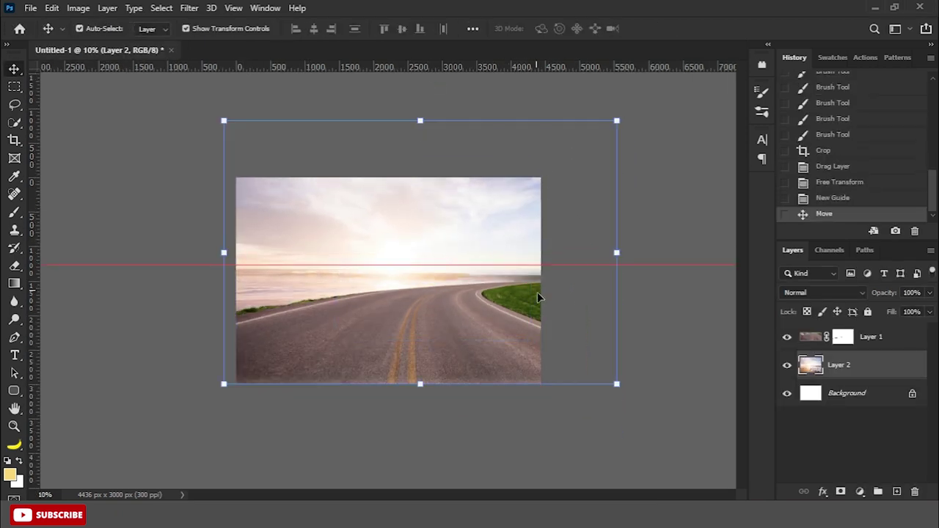
scroll(543, 291, up, 5)
scroll(543, 290, down, 4)
drag(671, 245, 674, 241)
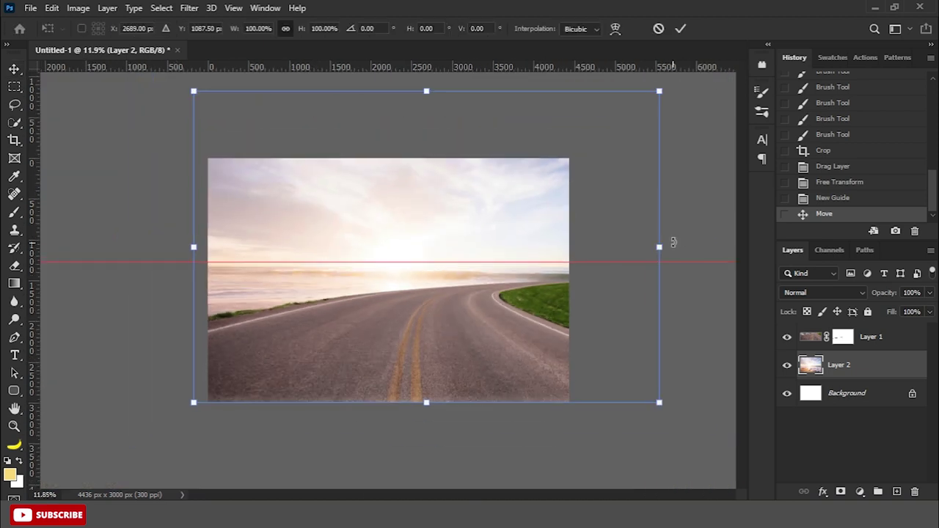
key(Return)
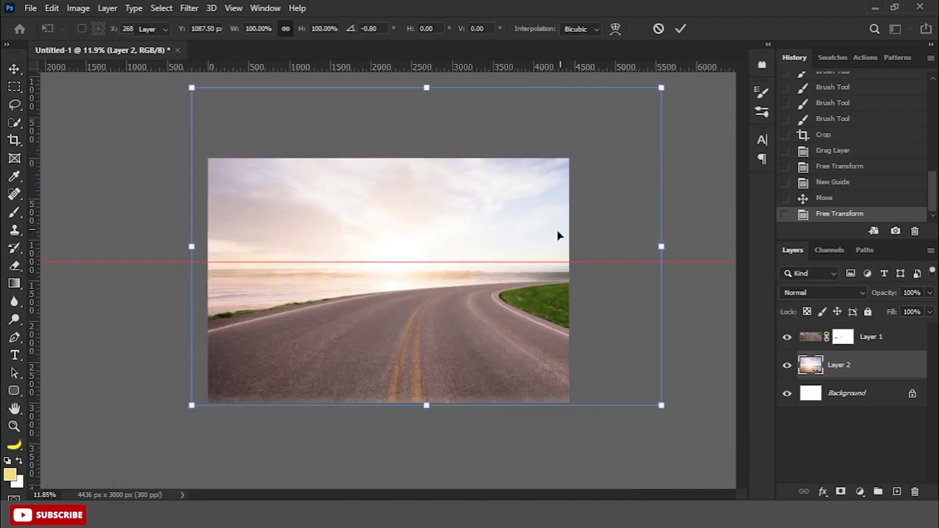
Step: Remove the guide, lower the beach photo into place, and float the van image
drag(533, 262, 499, 68)
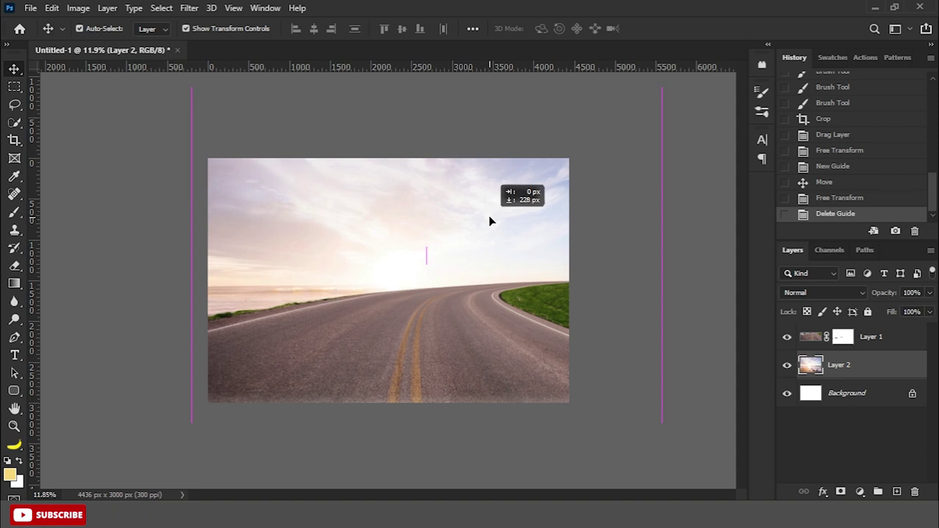
drag(492, 205, 489, 220)
drag(388, 252, 391, 255)
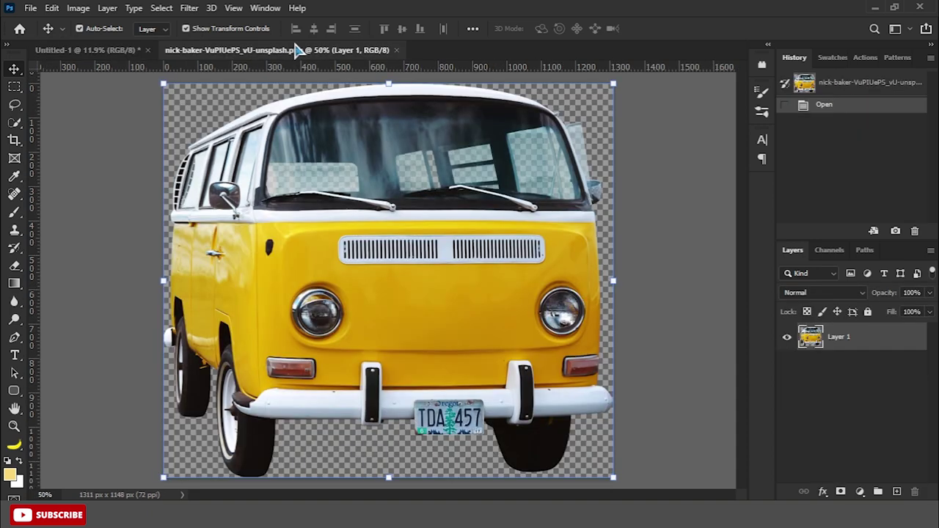
mouse_move(262, 52)
mouse_down()
mouse_move(268, 273)
mouse_move(388, 212)
mouse_up()
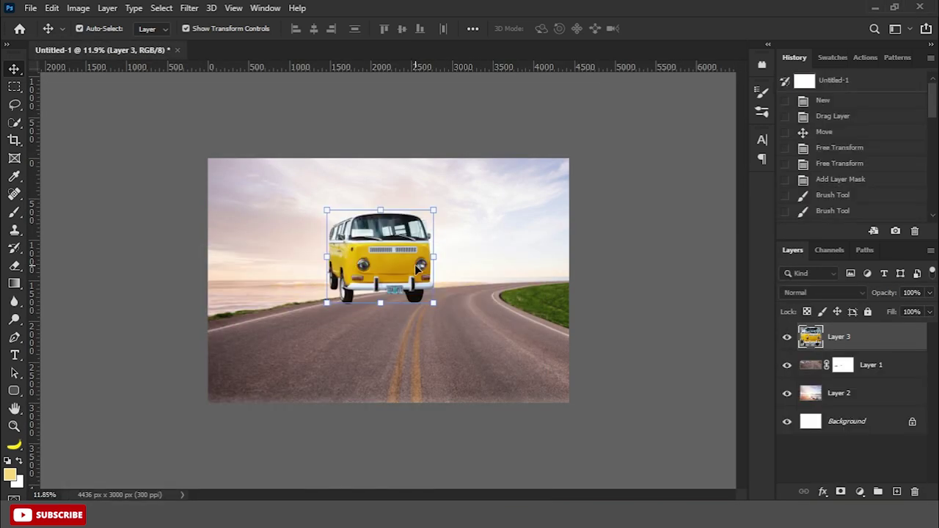
Step: Move the yellow van to the right side of the road
key(ctrl+0)
drag(413, 276, 579, 317)
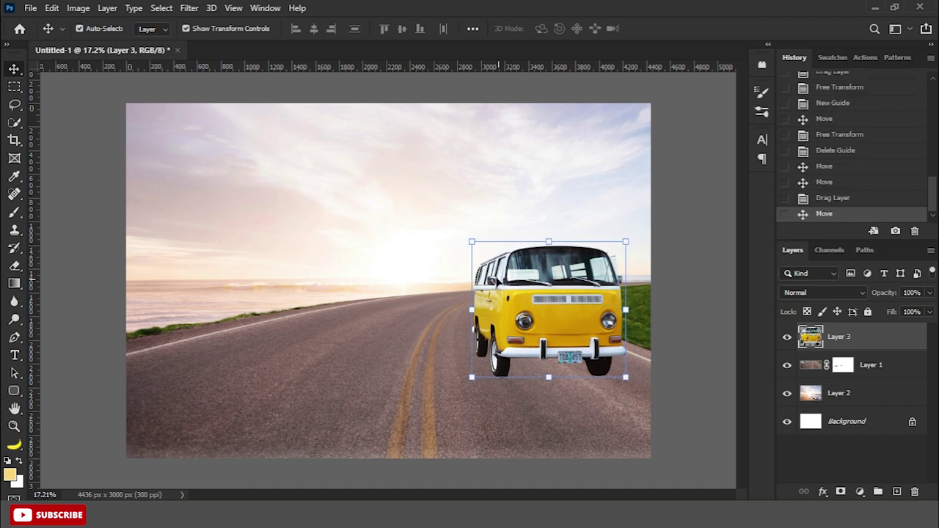
drag(497, 279, 503, 279)
key(ctrl+minus)
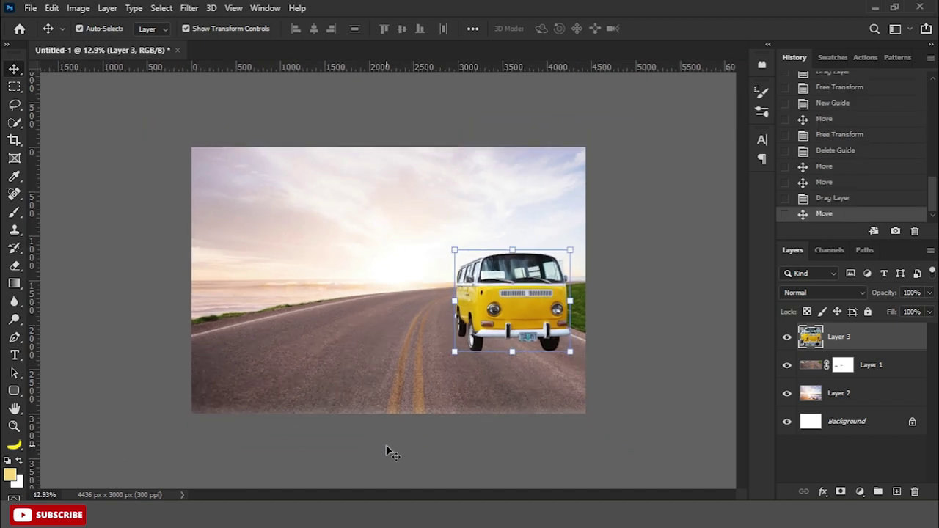
Step: Enlarge the yellow van and nudge it up into place
key(ctrl+t)
drag(455, 250, 444, 247)
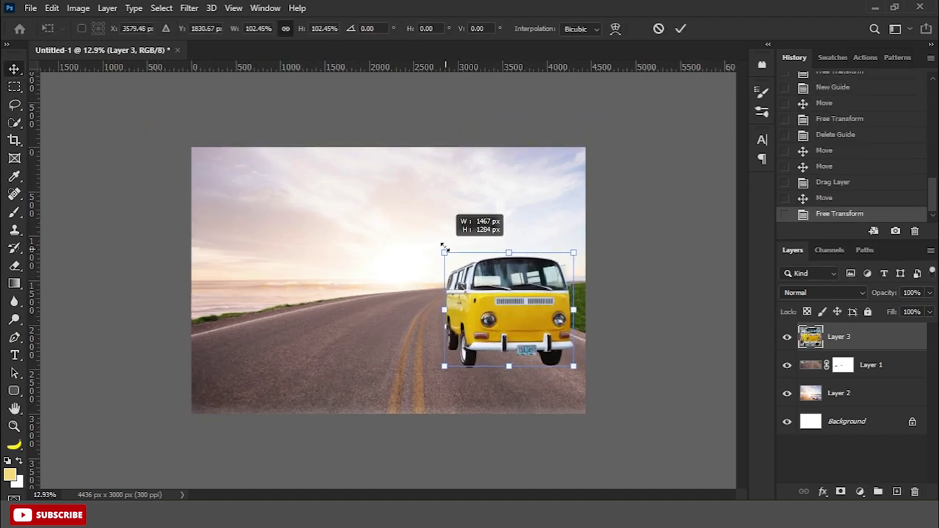
key(Return)
key(Up)
key(Up)
click(532, 305)
key(shift+Up)
key(shift+Up)
key(shift+Up)
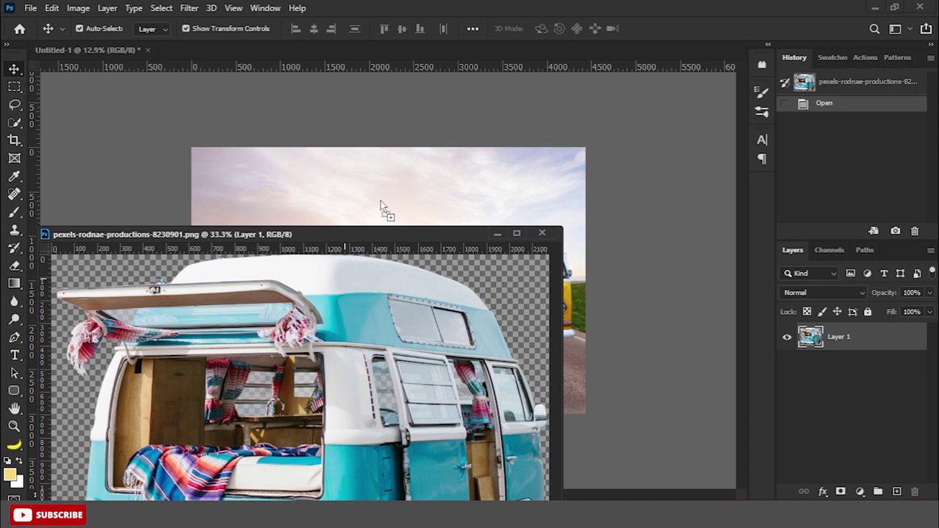
Step: Bring in the turquoise van, shrink it, and nudge it onto the road's left side
drag(273, 246, 384, 209)
drag(461, 184, 372, 249)
key(Return)
key(Left)
key(Return)
click(512, 326)
click(337, 294)
key(Return)
key(Left)
Step: Flip the woman photo horizontally, bring her into the composite, and shrink her
click(78, 8)
mouse_move(105, 137)
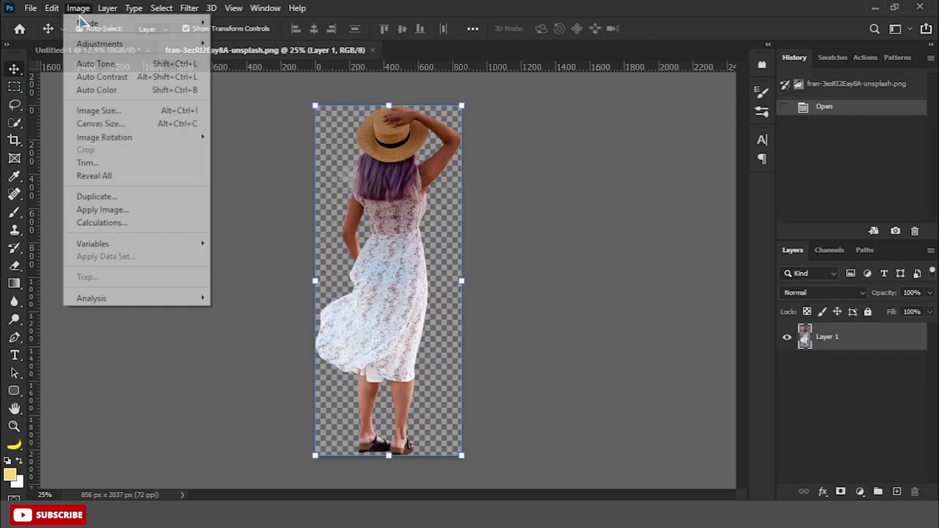
click(261, 197)
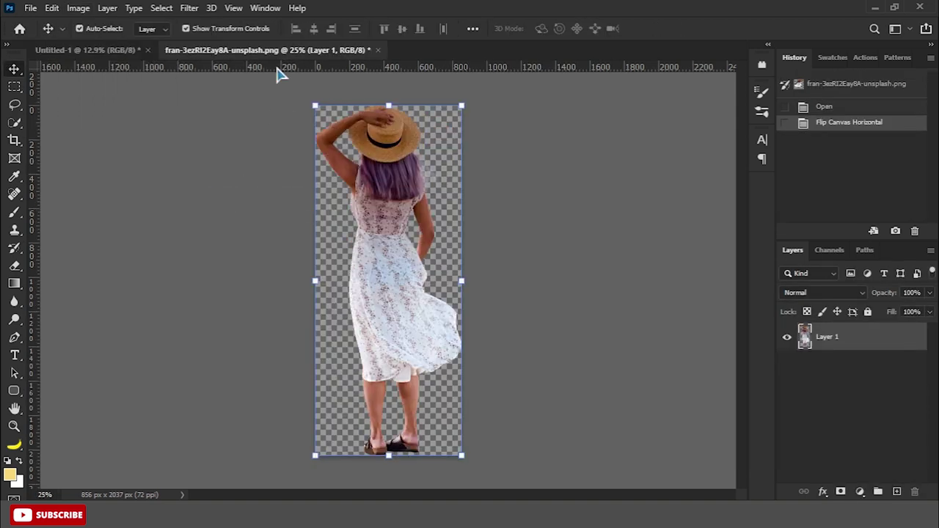
drag(286, 51, 199, 224)
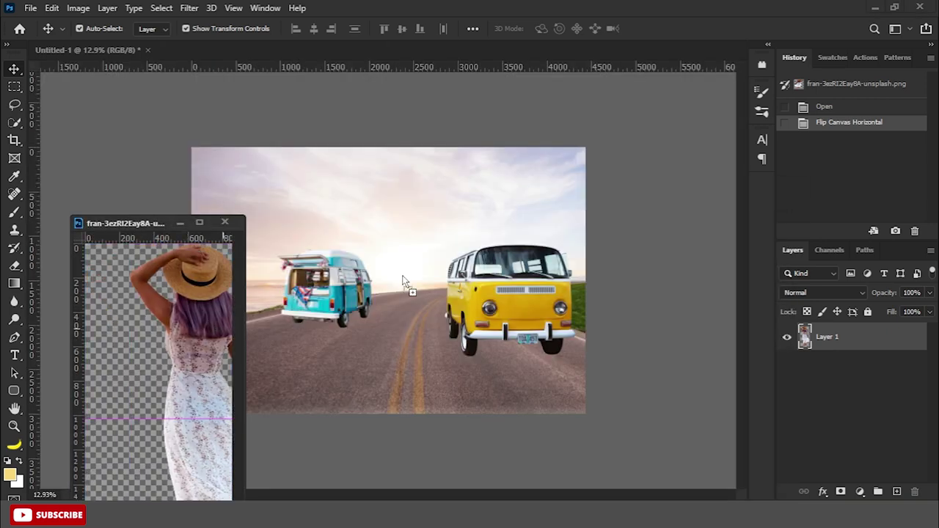
drag(165, 323, 405, 275)
click(241, 229)
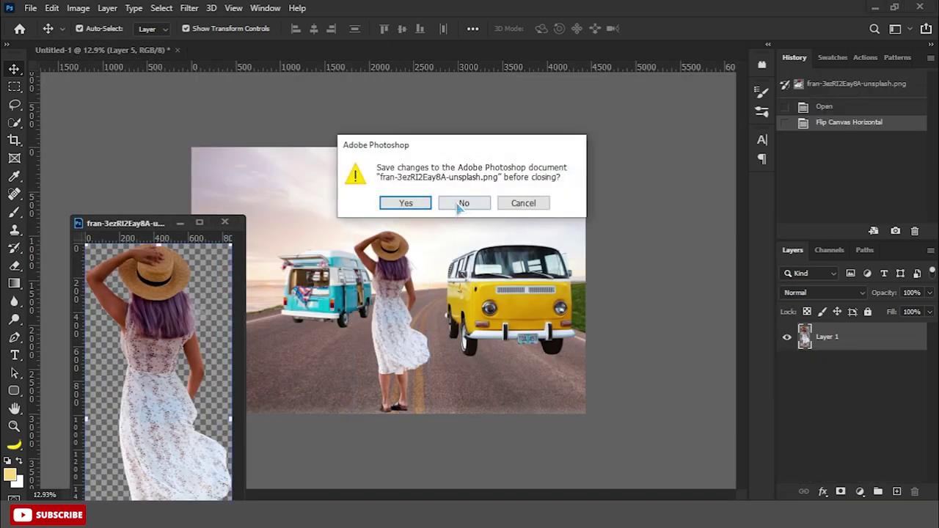
click(466, 201)
key(ctrl+t)
drag(430, 226, 402, 288)
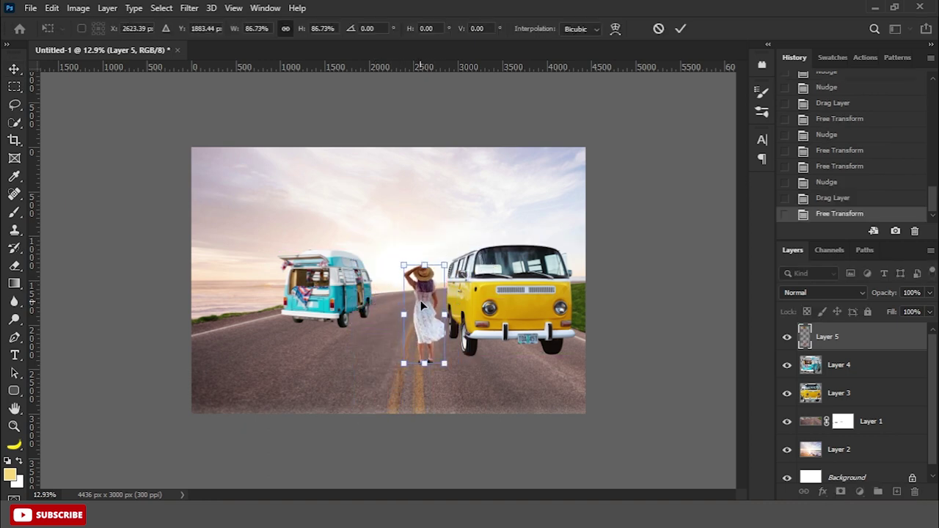
key(Return)
Step: Stretch the road layer slightly further to the left
click(506, 398)
key(ctrl+minus)
drag(228, 326, 227, 329)
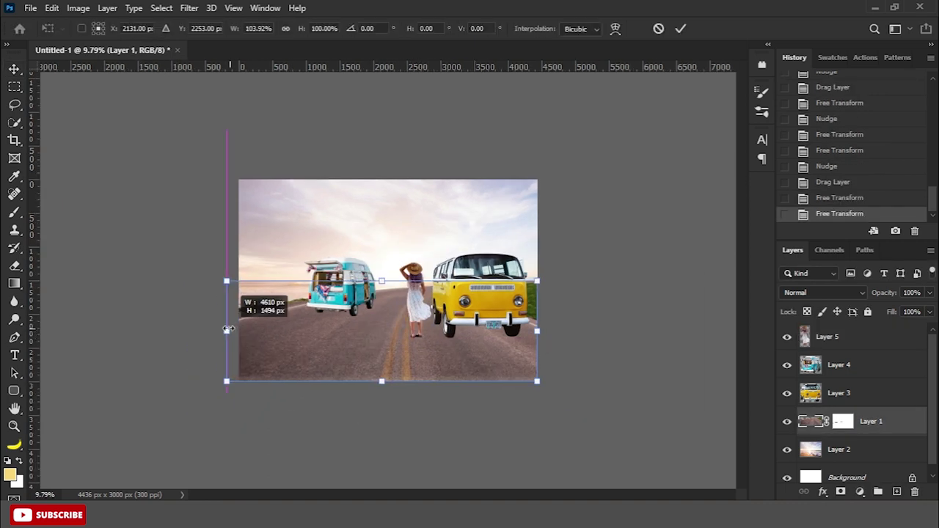
key(Return)
click(598, 360)
key(ctrl+0)
Step: Nudge the yellow van and the woman right so she stands beside the van
click(432, 312)
key(Right)
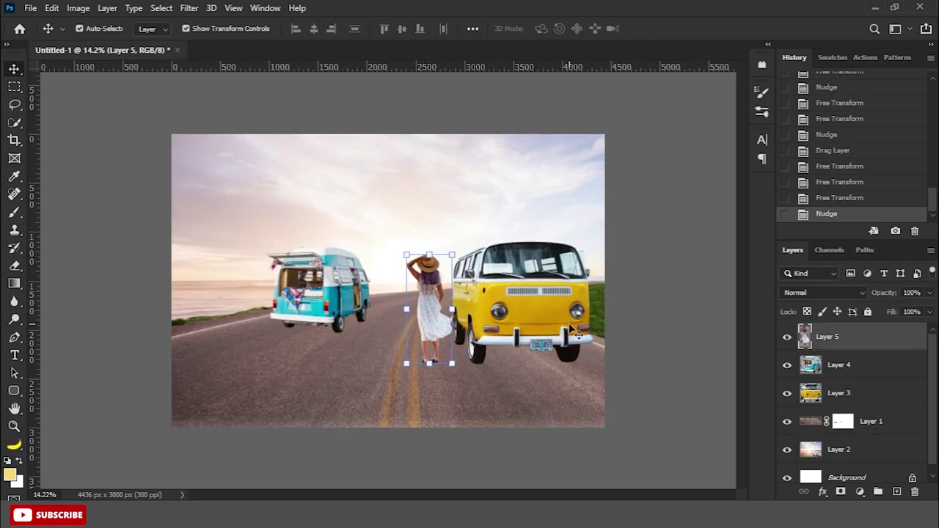
click(569, 323)
key(Right)
key(Right)
click(568, 329)
key(shift+Up)
click(437, 304)
drag(437, 305, 440, 305)
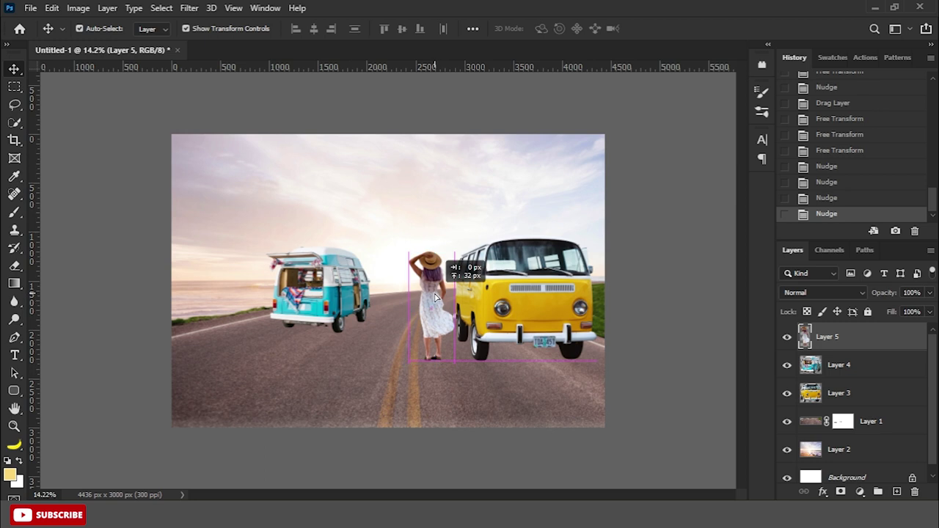
Step: Shrink the woman slightly into position and nudge the turquoise van further left
key(ctrl+t)
drag(456, 255, 455, 261)
key(Return)
key(Right)
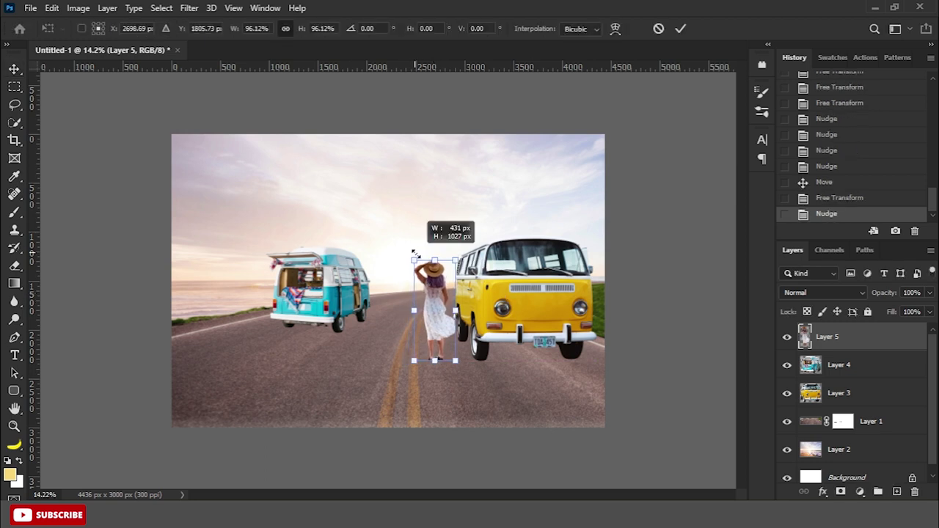
key(Return)
key(Left)
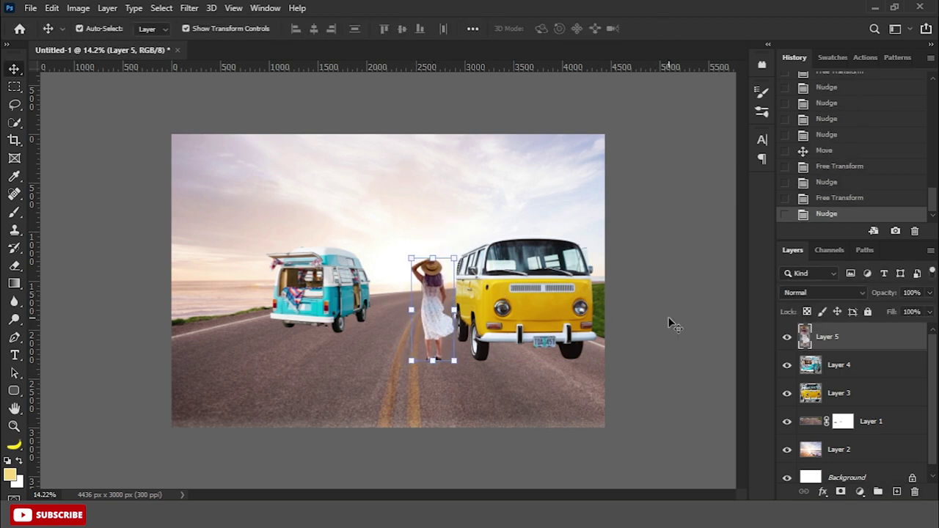
key(alt+bracketleft)
key(shift+Left)
key(shift+Left)
key(shift+Left)
key(shift+Left)
key(shift+Left)
key(shift+Left)
click(624, 354)
Step: Bring the LONG ROAD AHEAD sign into the composite above the sky layer
click(569, 327)
drag(323, 50, 165, 199)
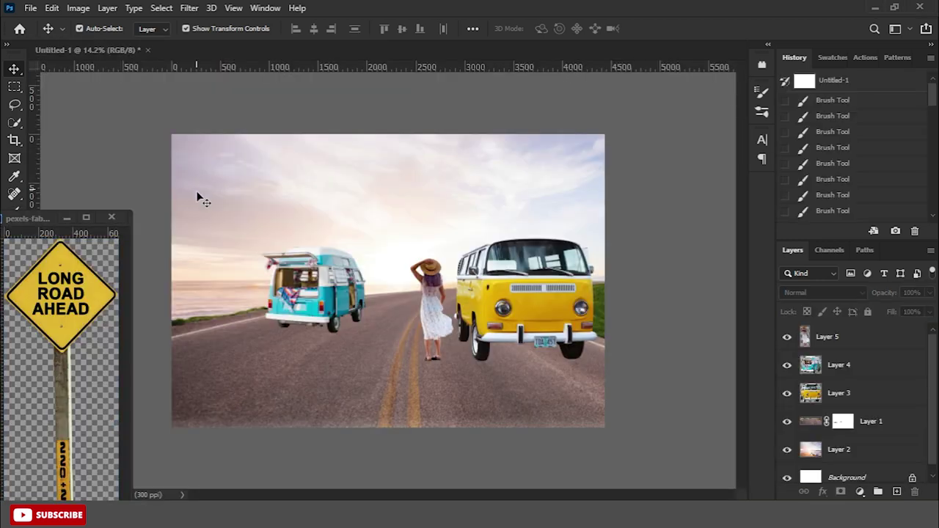
scroll(848, 447, down, 1)
click(845, 439)
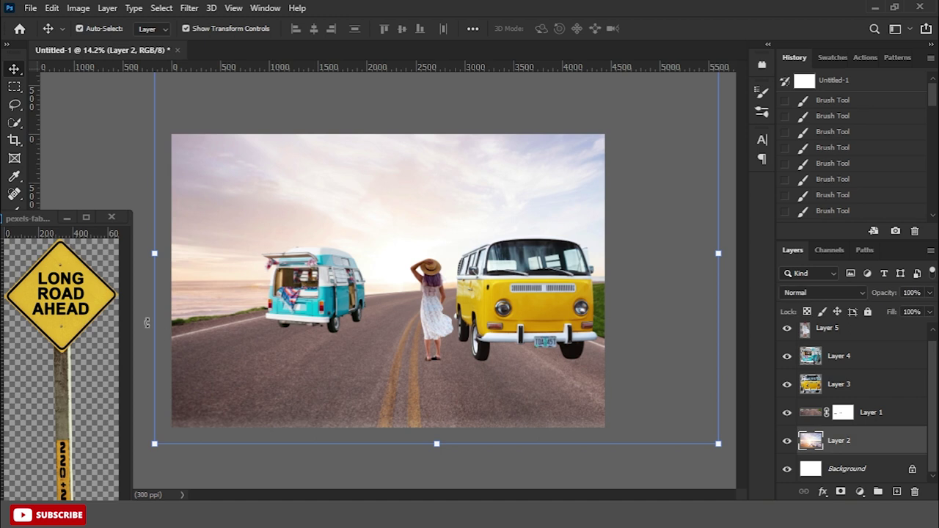
drag(80, 314, 216, 255)
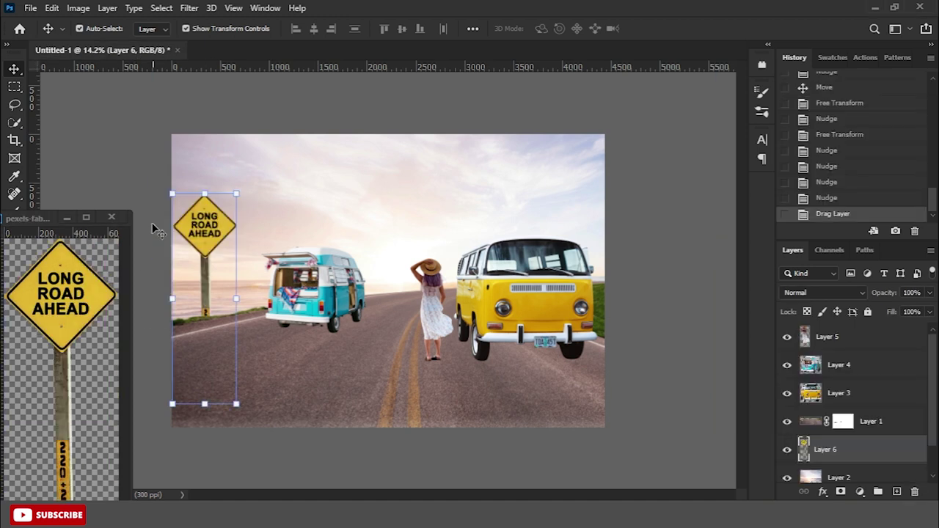
click(112, 217)
Step: Shrink the road sign and tuck it at the road's far left edge
mouse_move(172, 194)
mouse_down()
mouse_move(187, 242)
mouse_move(200, 220)
mouse_move(207, 225)
mouse_move(179, 237)
mouse_move(202, 250)
mouse_up()
key(Return)
key(Return)
key(ctrl+t)
key(Return)
click(141, 258)
Step: Select the woman's layer and scroll across the scene
scroll(553, 375, up, 3)
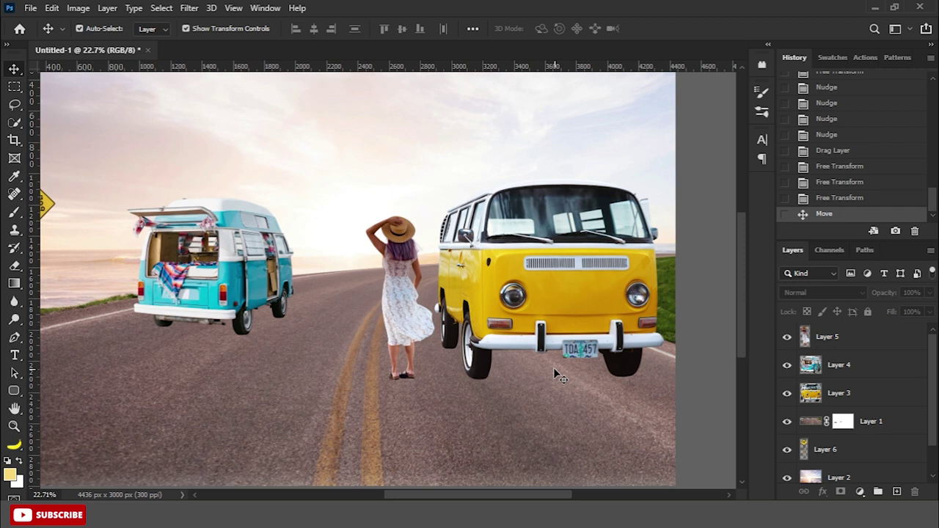
scroll(353, 297, up, 2)
click(356, 305)
scroll(294, 278, right, 2)
scroll(271, 265, down, 2)
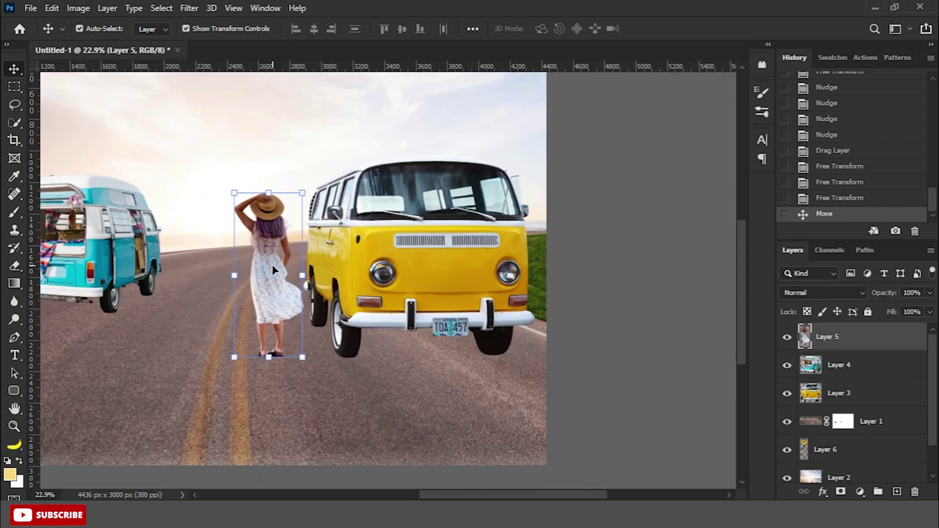
Step: Tag the road layer red, then brighten the woman slightly with a clipped Brightness/Contrast adjustment
right_click(789, 424)
click(808, 342)
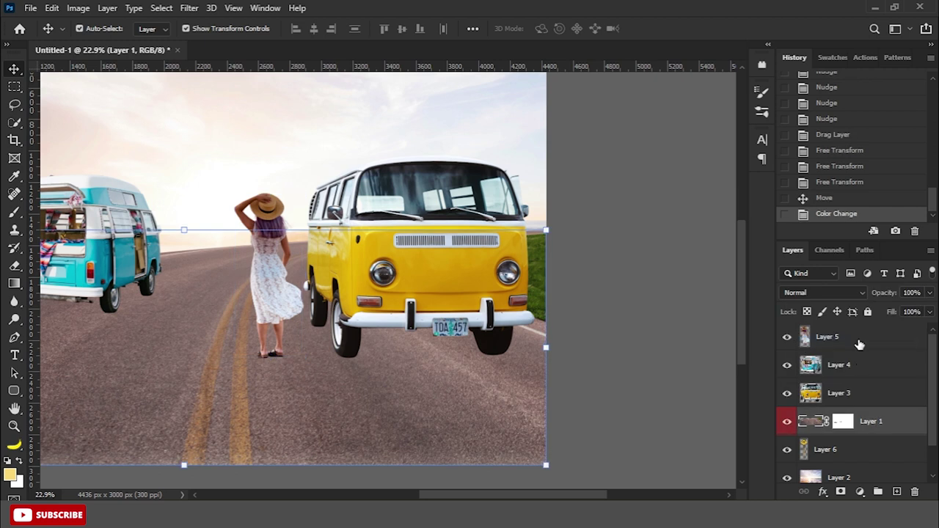
click(860, 341)
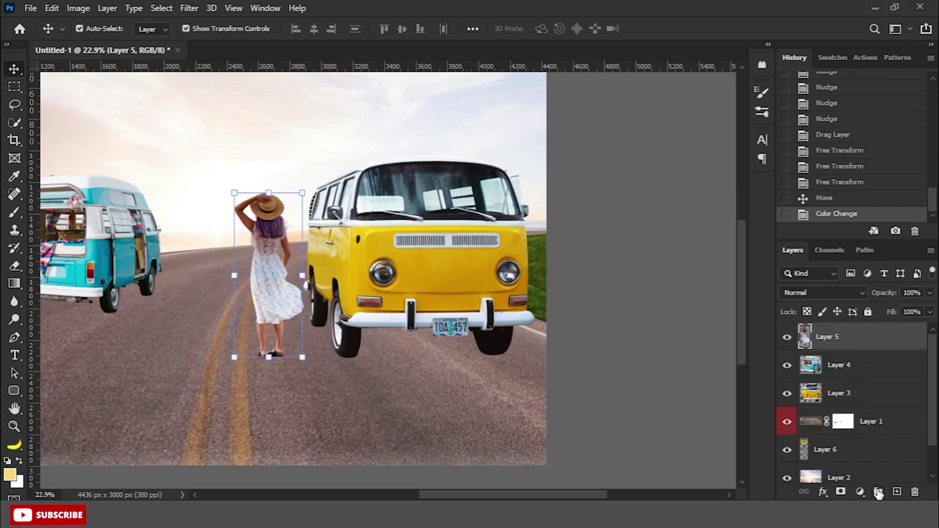
click(861, 492)
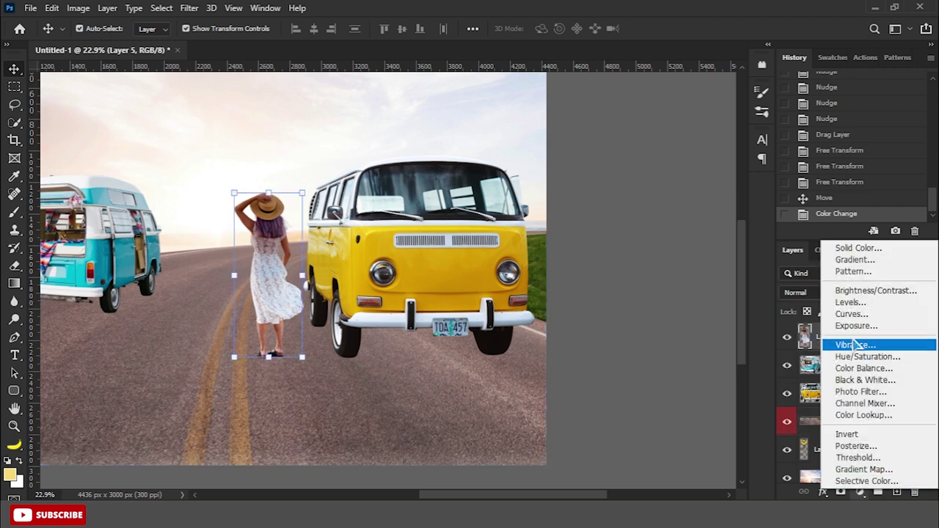
click(856, 294)
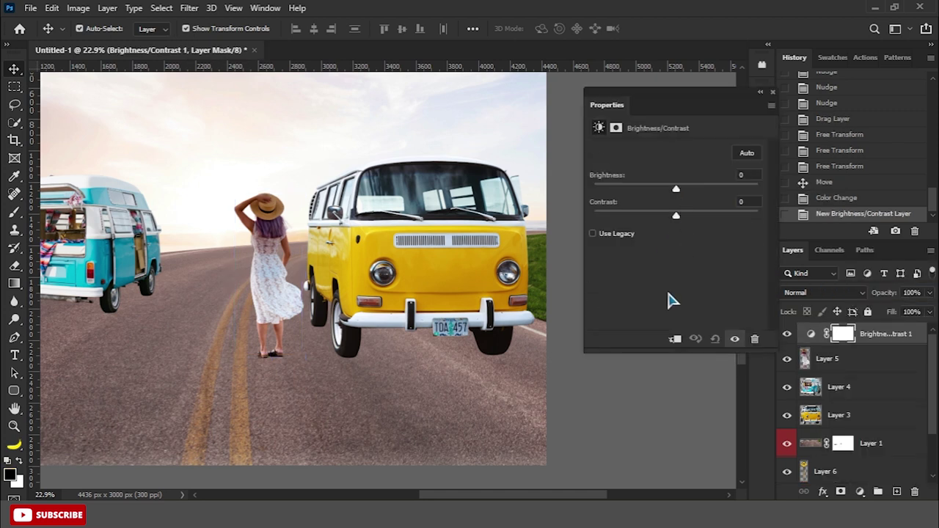
click(674, 339)
drag(676, 189, 682, 190)
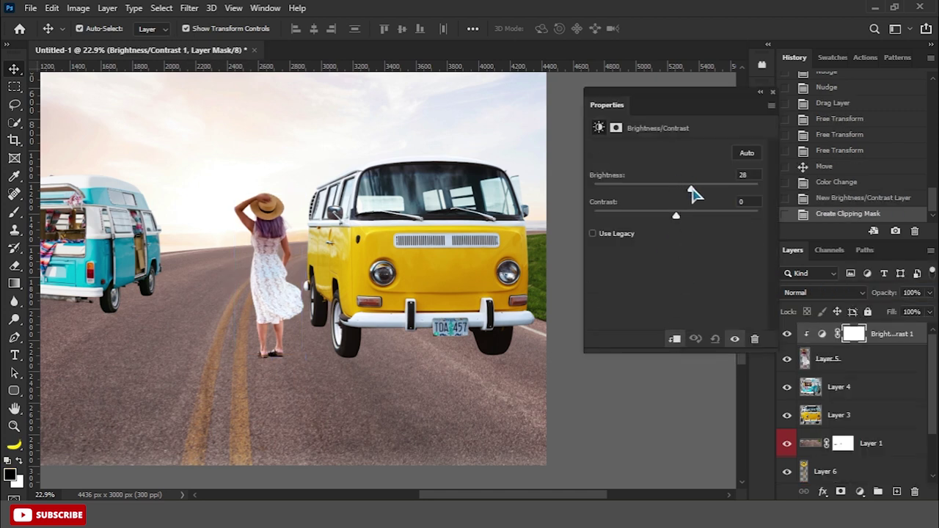
click(773, 92)
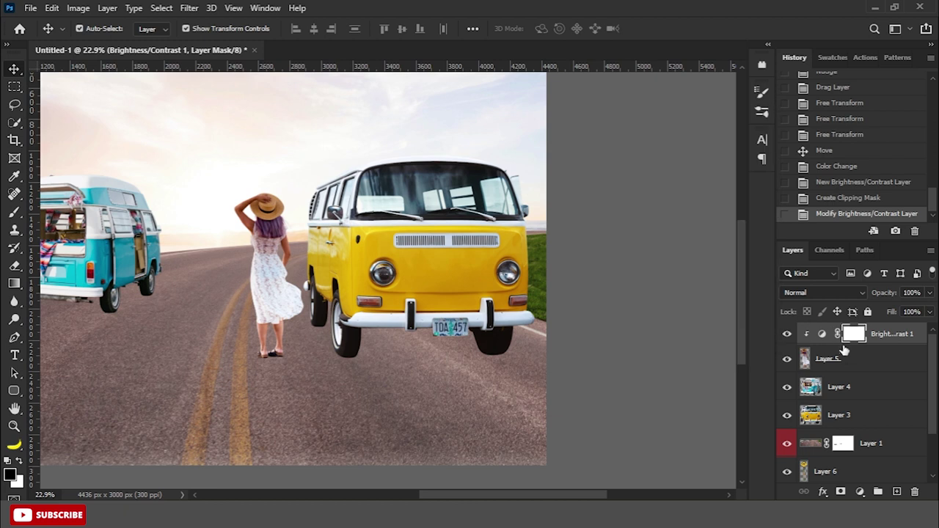
Step: Add a Hue/Saturation adjustment that slightly reduces the woman's saturation
click(846, 358)
click(861, 492)
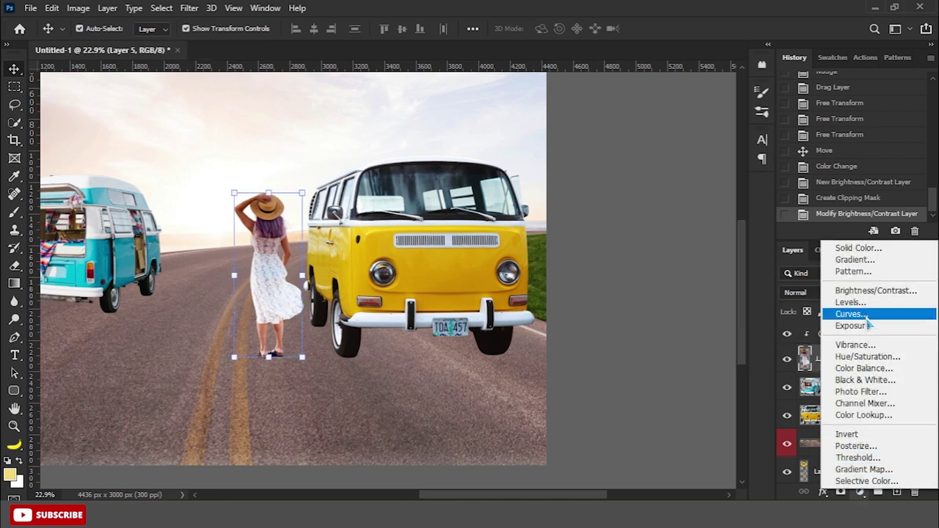
click(844, 355)
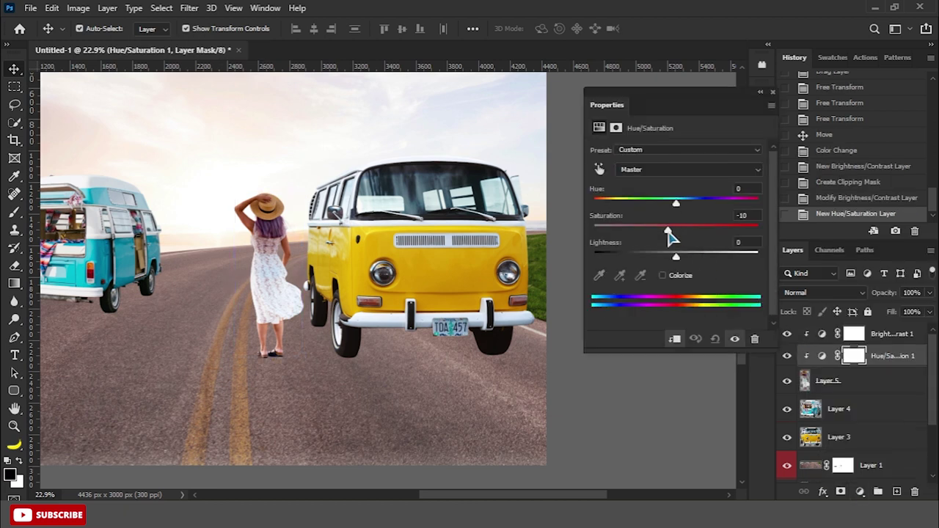
drag(668, 234, 670, 233)
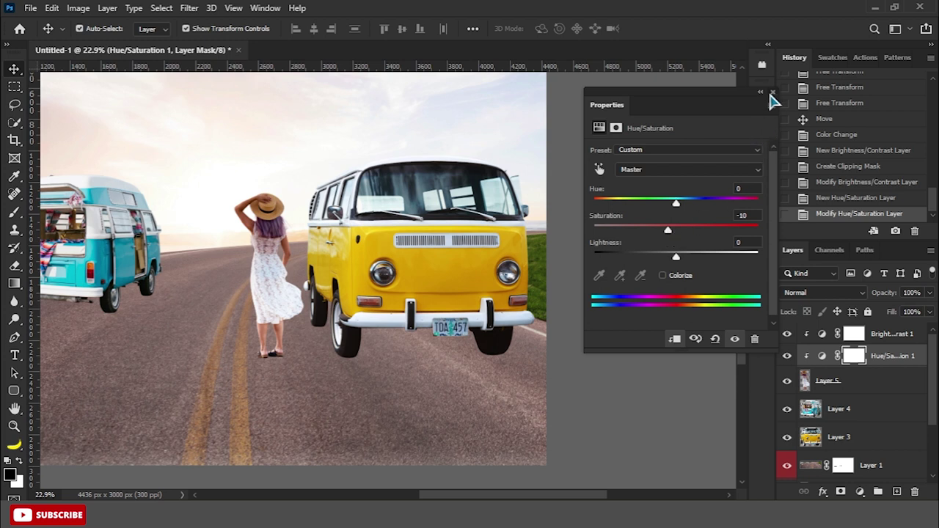
click(773, 93)
Step: Add a clipped Color Balance on Midtones with Magenta–Green +8 and Yellow–Blue -5
click(848, 381)
click(860, 493)
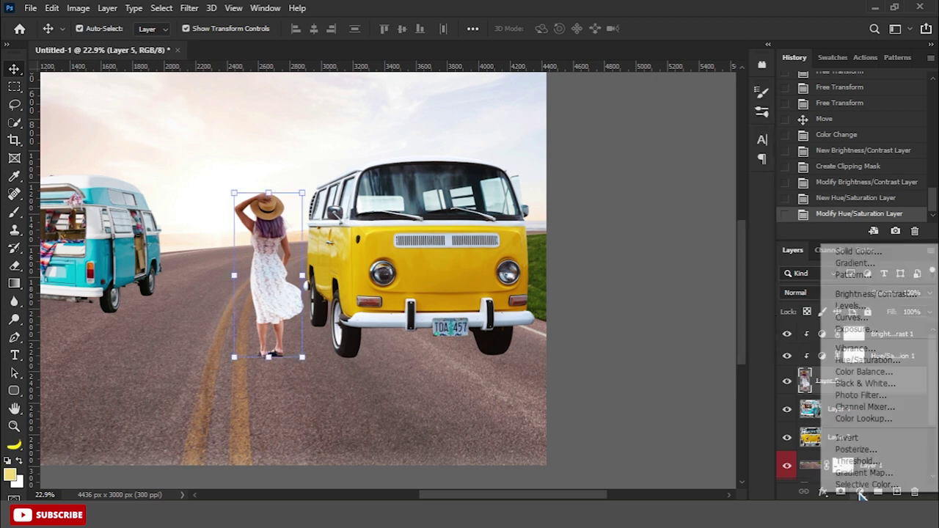
click(865, 372)
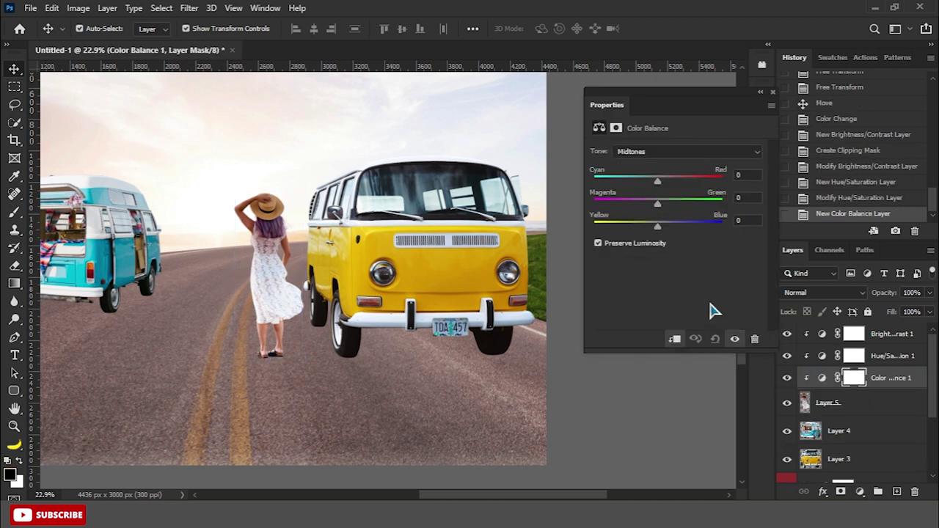
click(671, 151)
click(656, 227)
click(671, 152)
click(668, 175)
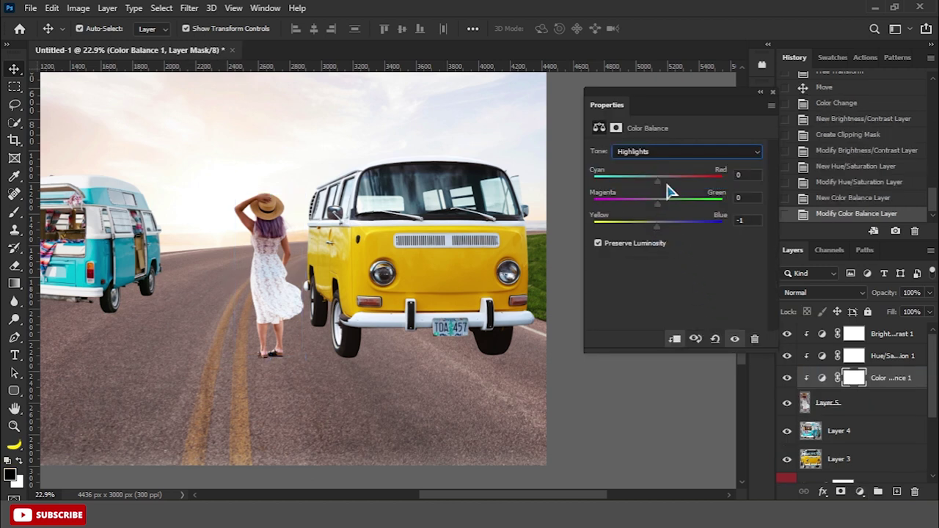
click(673, 151)
click(671, 151)
click(665, 170)
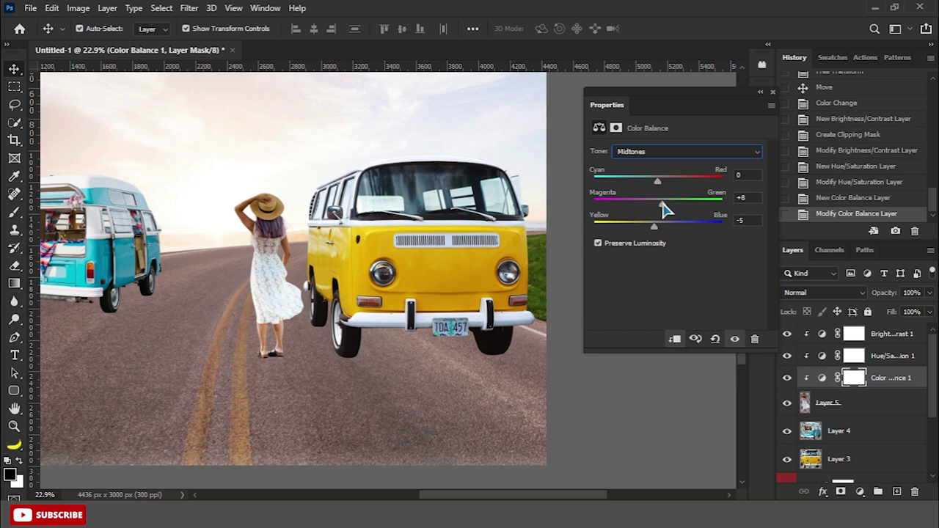
click(773, 92)
click(646, 225)
Step: Toggle the Brightness/Contrast adjustment to compare, then target its mask
scroll(523, 329, down, 2)
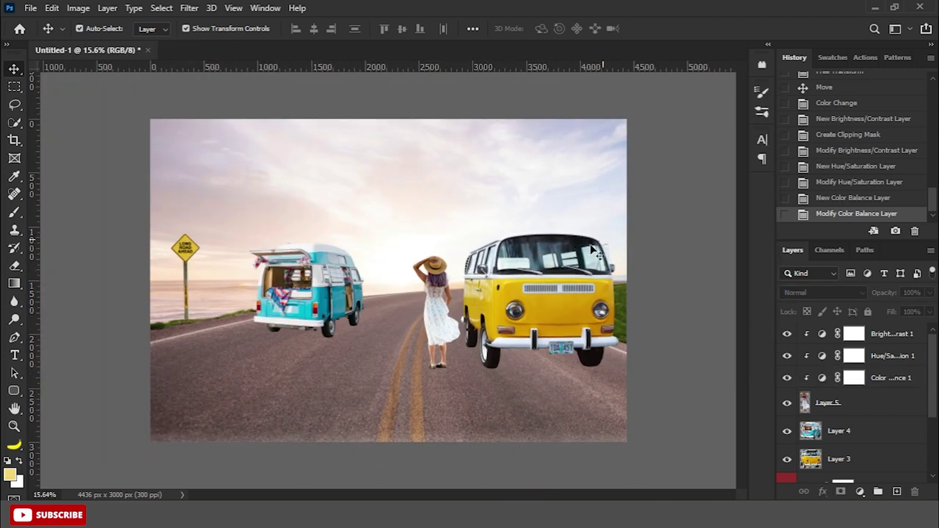
scroll(523, 330, up, 3)
click(448, 347)
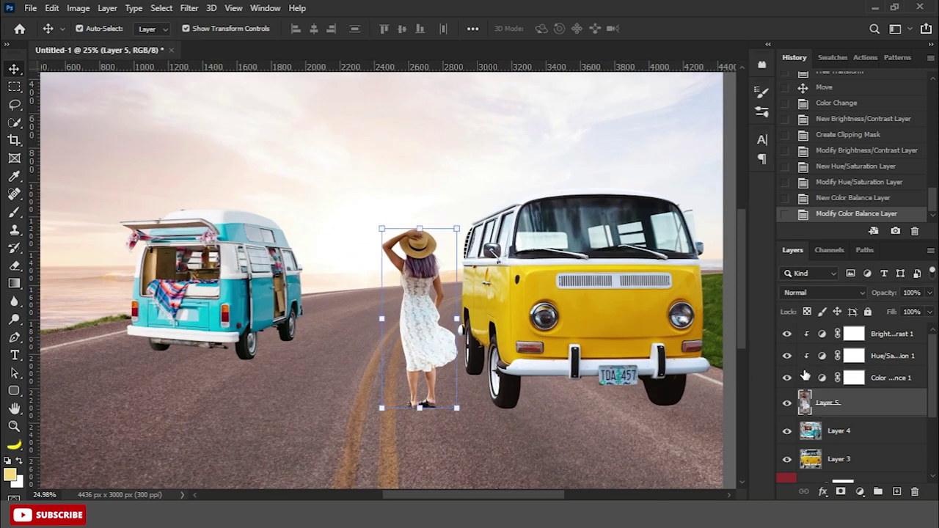
click(787, 336)
click(850, 334)
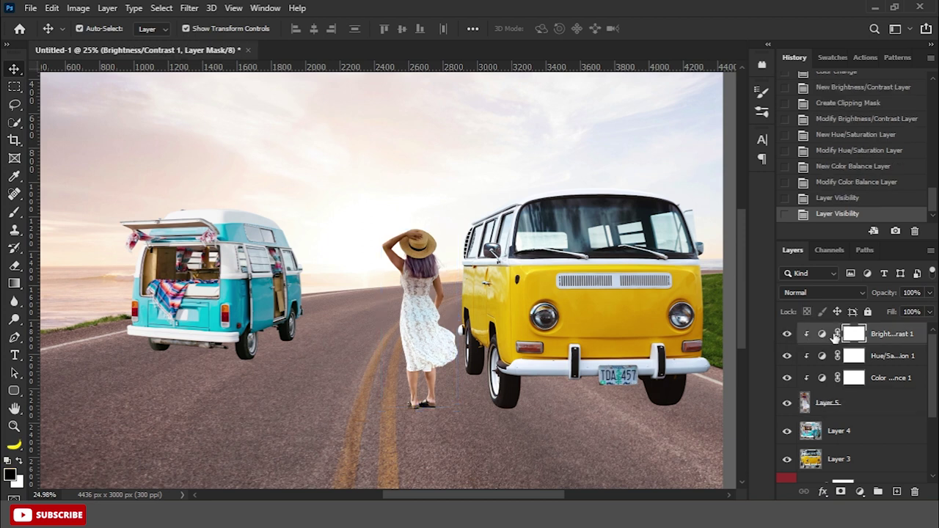
Step: Paint black over the woman's sandals and feet with a soft round brush from the Rangga 2017 set
right_click(11, 215)
click(63, 212)
scroll(418, 393, up, 3)
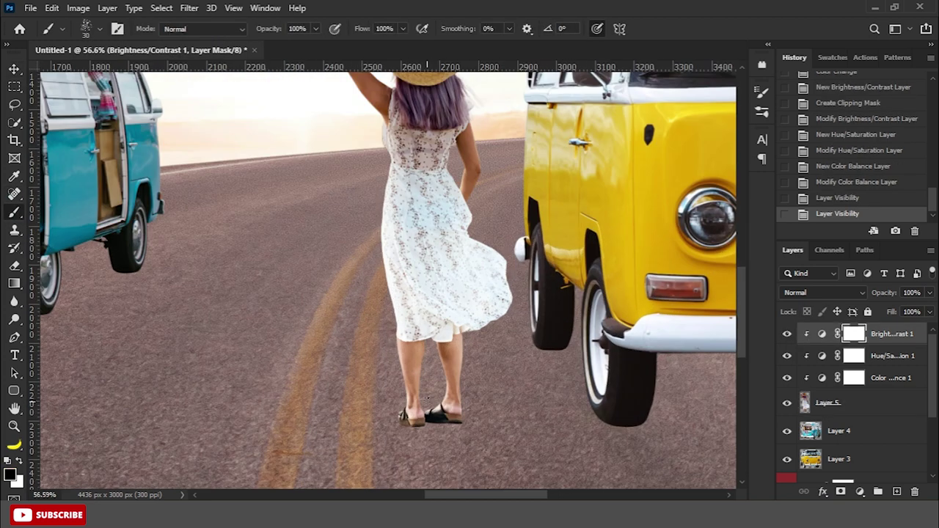
right_click(434, 378)
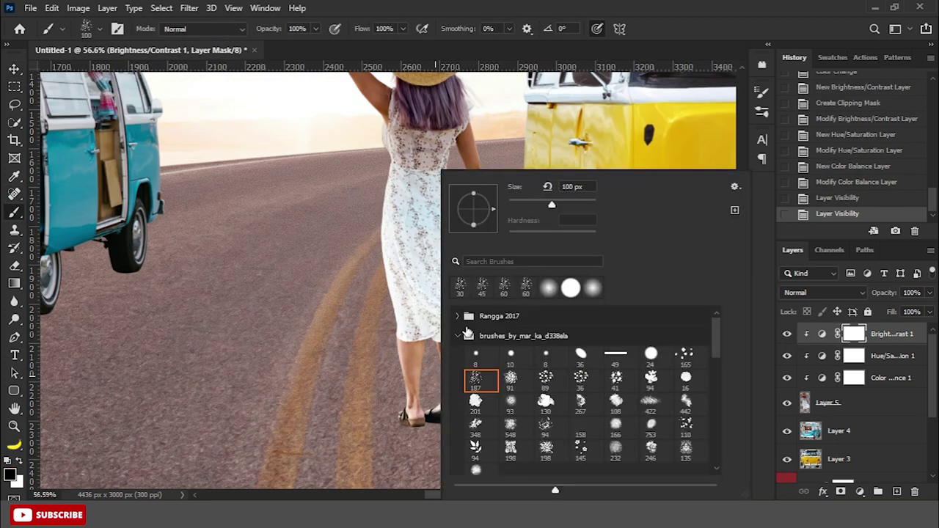
click(456, 315)
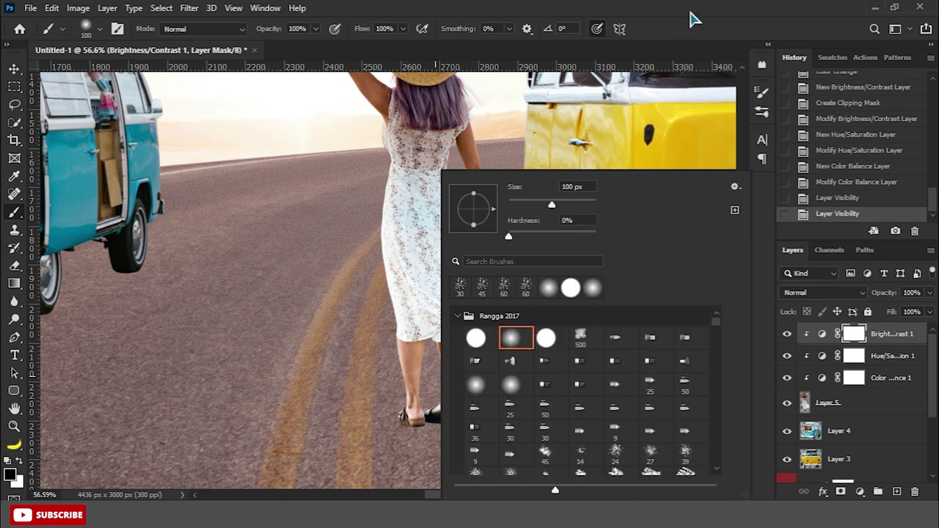
click(690, 18)
scroll(452, 342, up, 2)
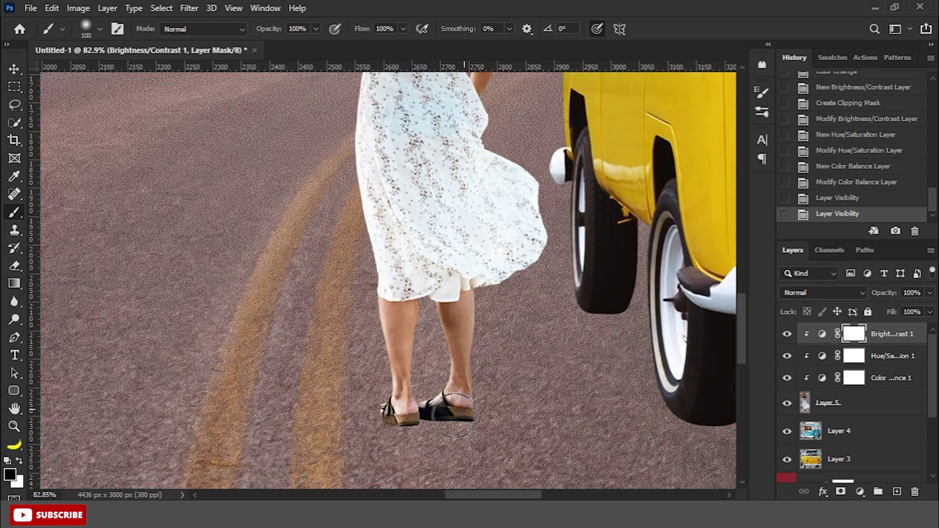
drag(455, 415, 393, 412)
drag(434, 388, 392, 394)
Step: Add a clipped Levels adjustment on the woman with Output white lowered to 196
click(830, 402)
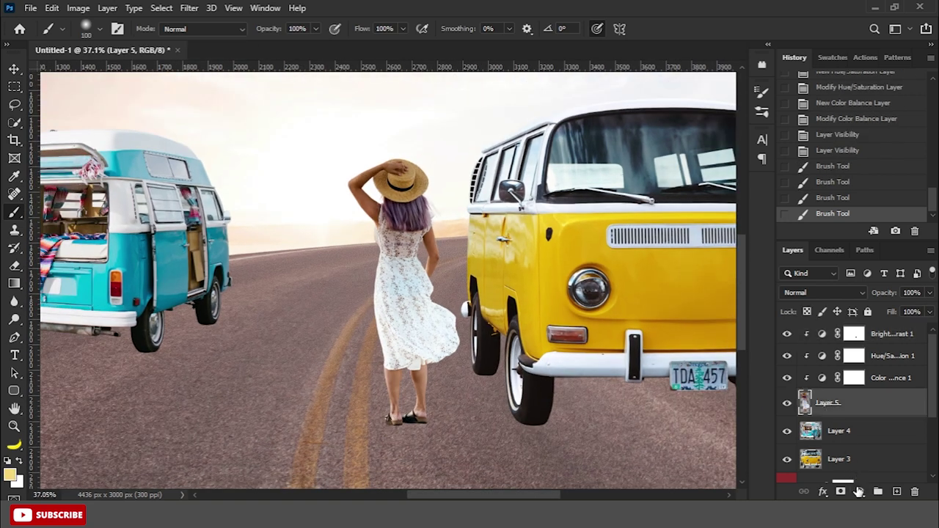
click(860, 491)
click(851, 304)
drag(759, 291, 726, 292)
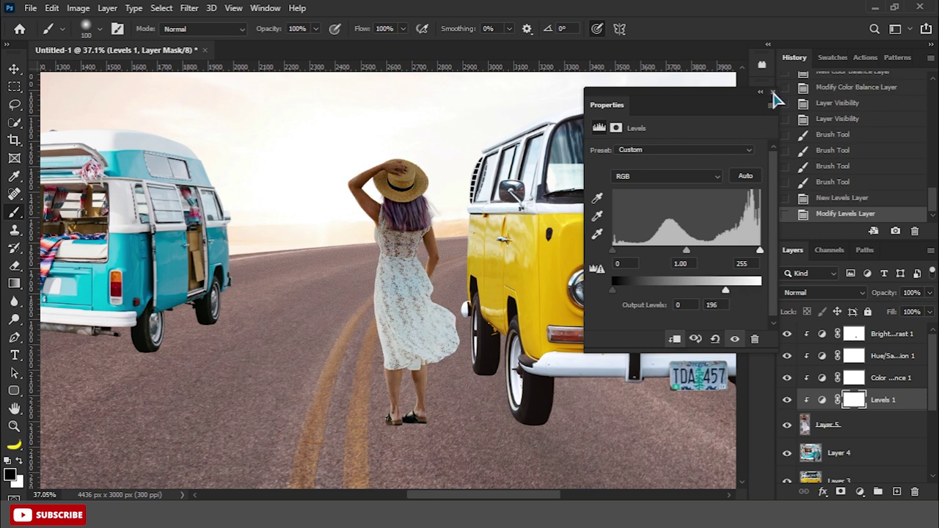
click(773, 93)
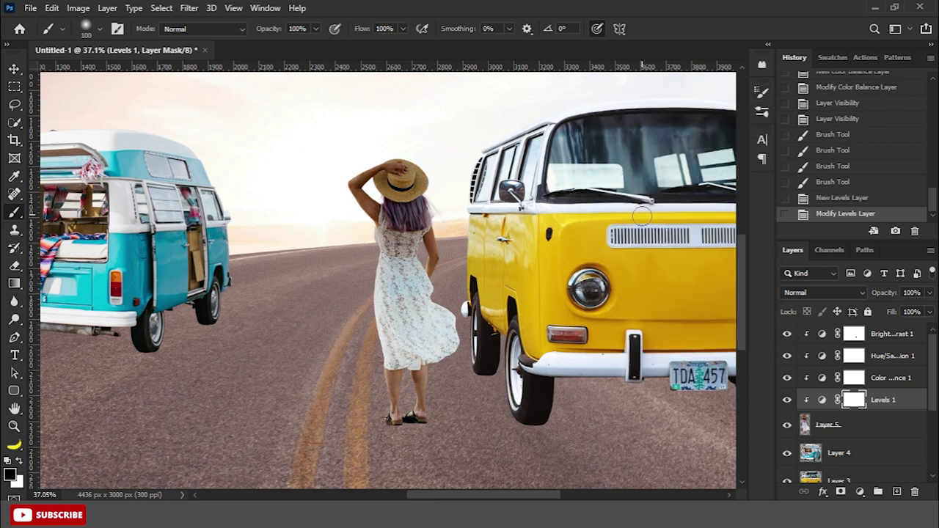
Step: Invert the Levels mask and paint the darkening back in over her dress only
key(ctrl+i)
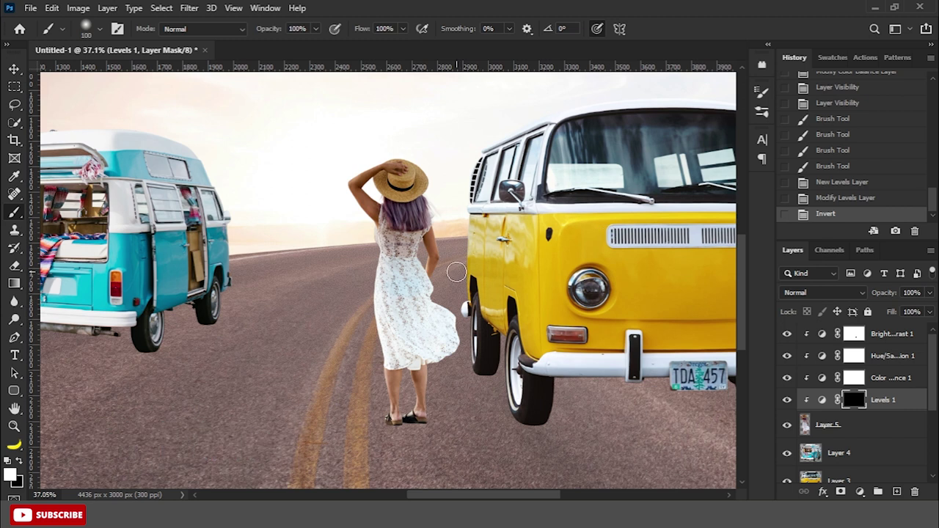
drag(400, 227, 408, 345)
mouse_move(411, 272)
mouse_down()
mouse_move(420, 348)
mouse_move(404, 282)
mouse_move(397, 363)
mouse_move(444, 339)
mouse_up()
scroll(422, 323, down, 3)
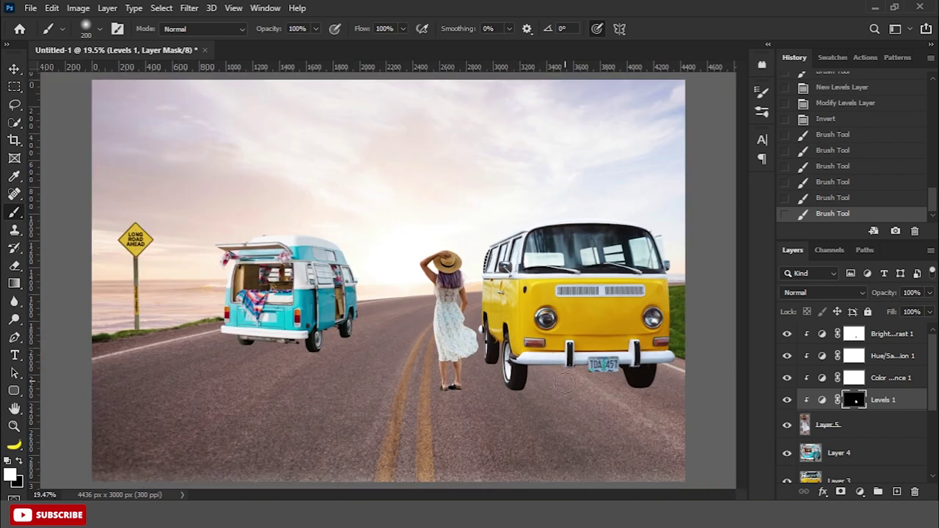
click(14, 69)
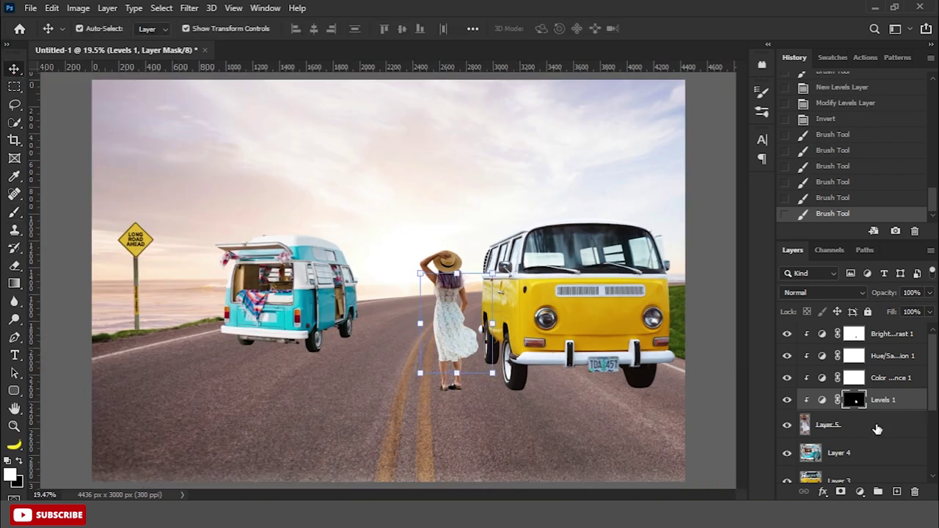
Step: Duplicate the woman's layer and select the original layer beneath the copy
key(ctrl+j)
scroll(844, 445, up, 2)
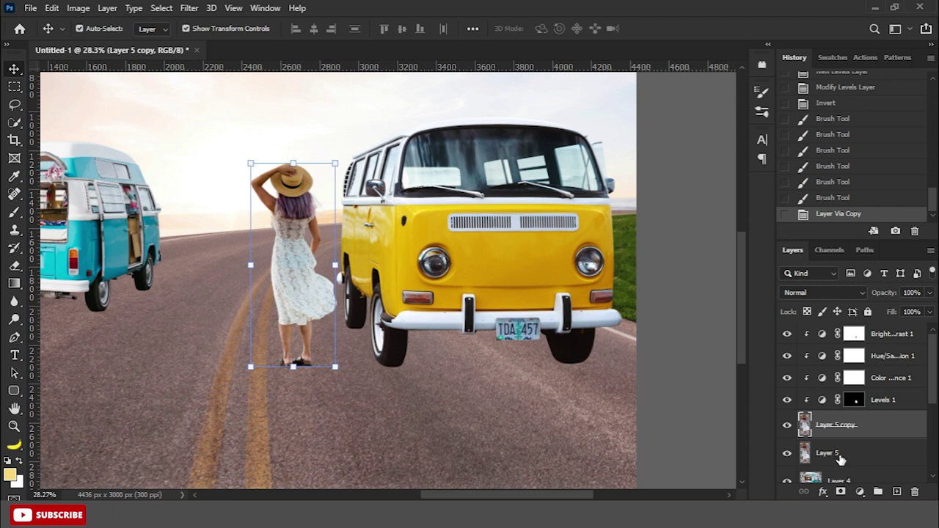
click(841, 455)
scroll(877, 406, down, 3)
Step: Give the original woman layer a near-black dark red Color Overlay, #110300
right_click(853, 364)
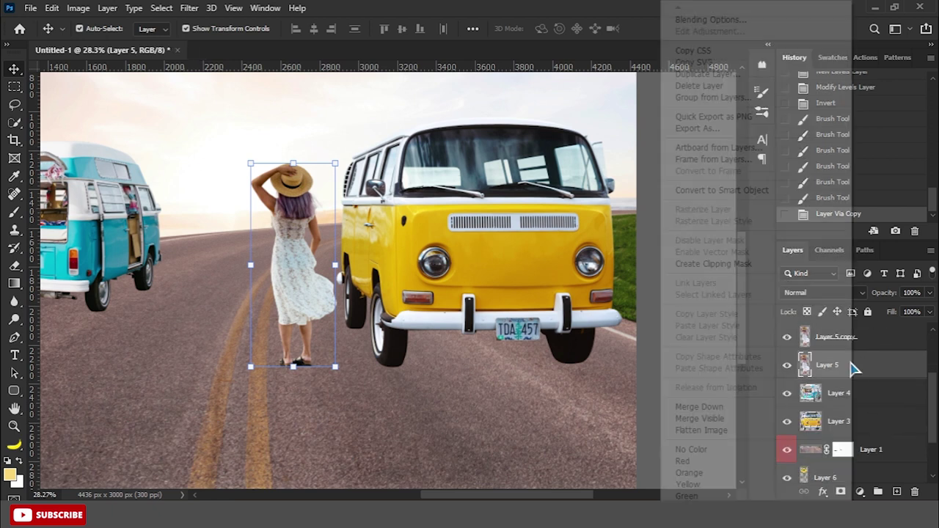
click(726, 18)
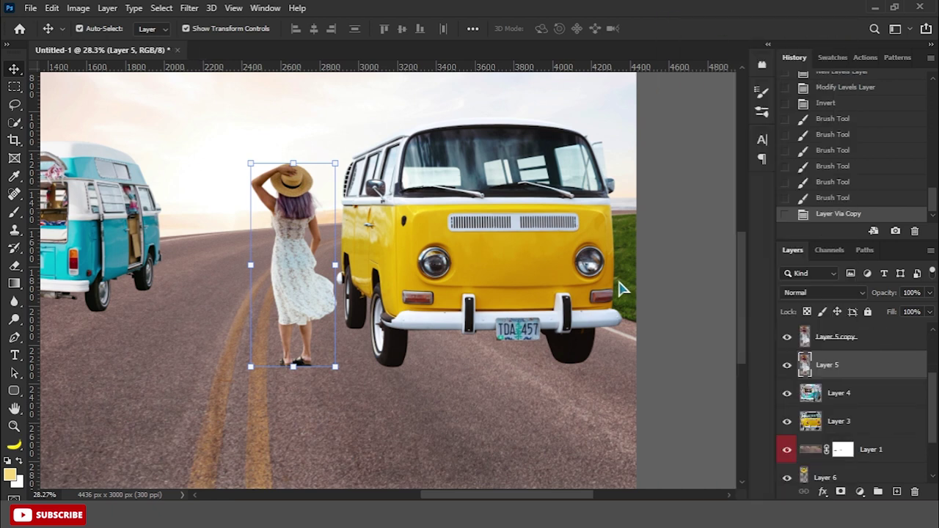
click(487, 327)
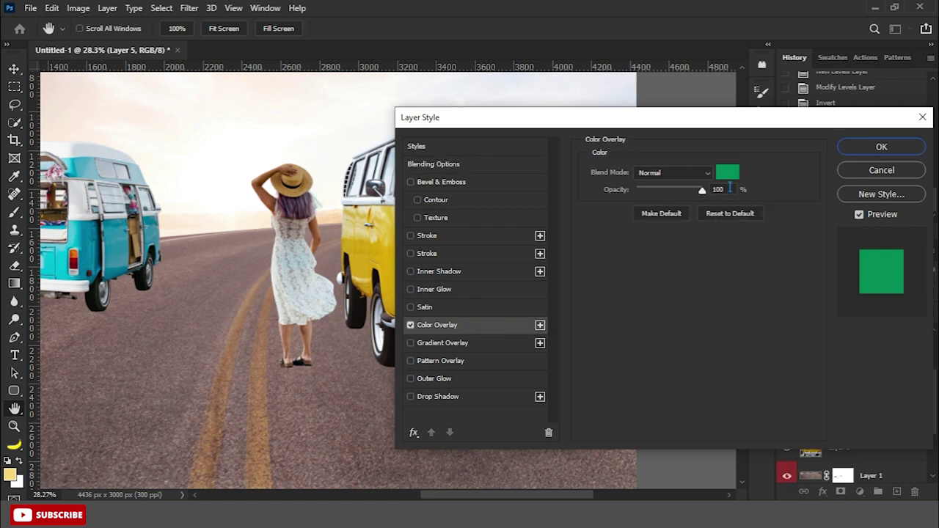
click(727, 172)
click(392, 415)
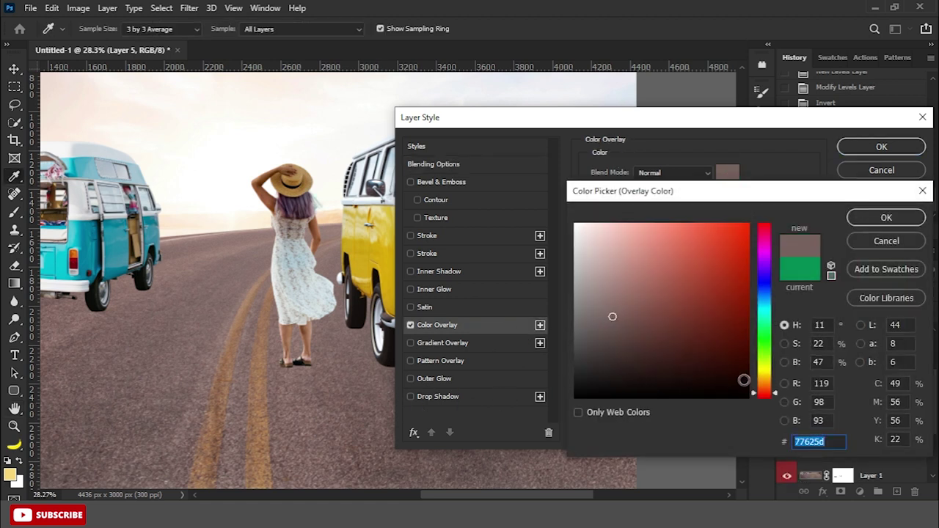
click(746, 380)
drag(746, 381, 747, 384)
click(747, 388)
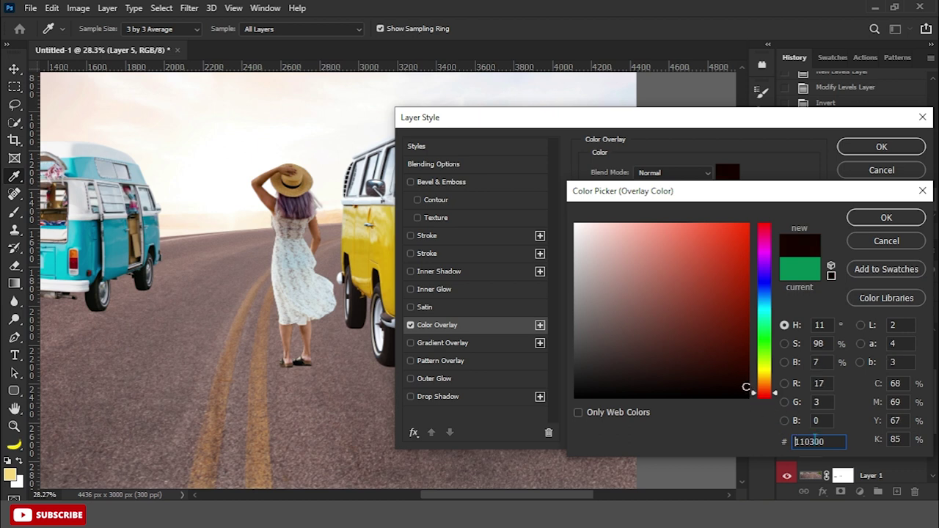
Step: Apply the dark red colour overlay and rasterize the layer style into pixels
click(886, 218)
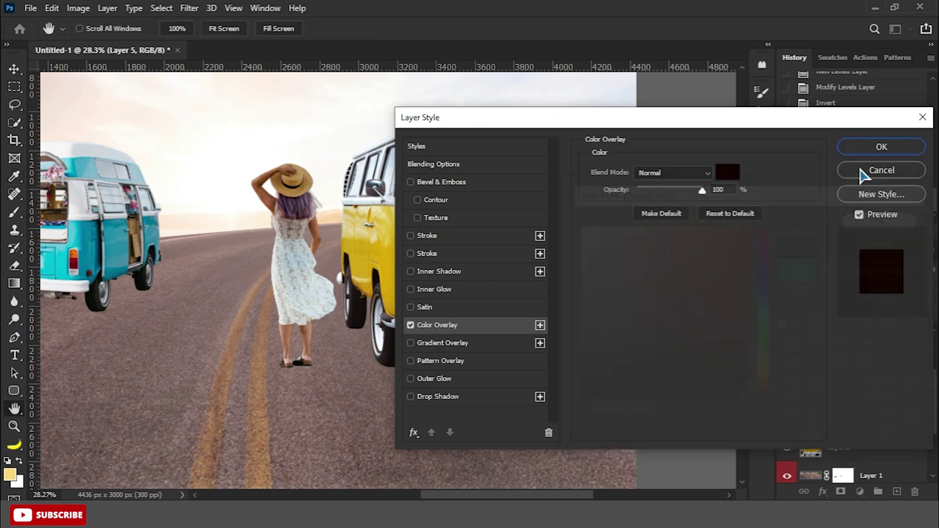
click(881, 147)
right_click(850, 373)
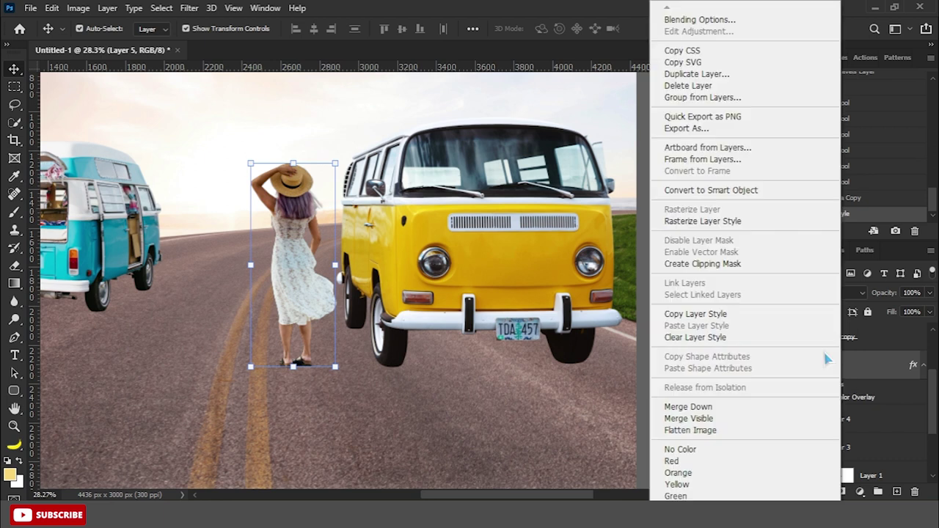
click(734, 221)
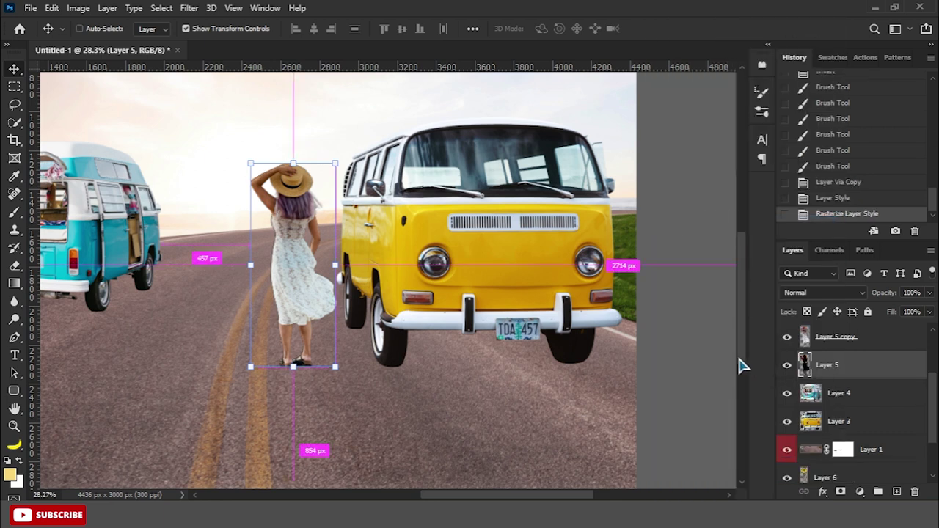
Step: Flip the dark silhouette down below her feet, stretch it along the road, and add perspective
key(ctrl+t)
drag(292, 162, 294, 449)
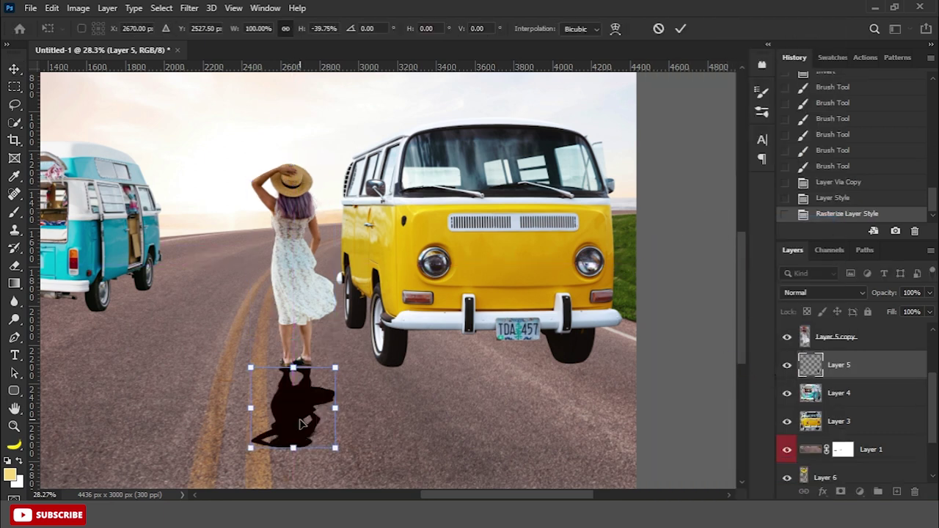
key(Return)
key(ctrl+0)
mouse_move(456, 480)
mouse_down()
mouse_move(449, 485)
mouse_move(499, 484)
mouse_up()
right_click(449, 198)
click(484, 274)
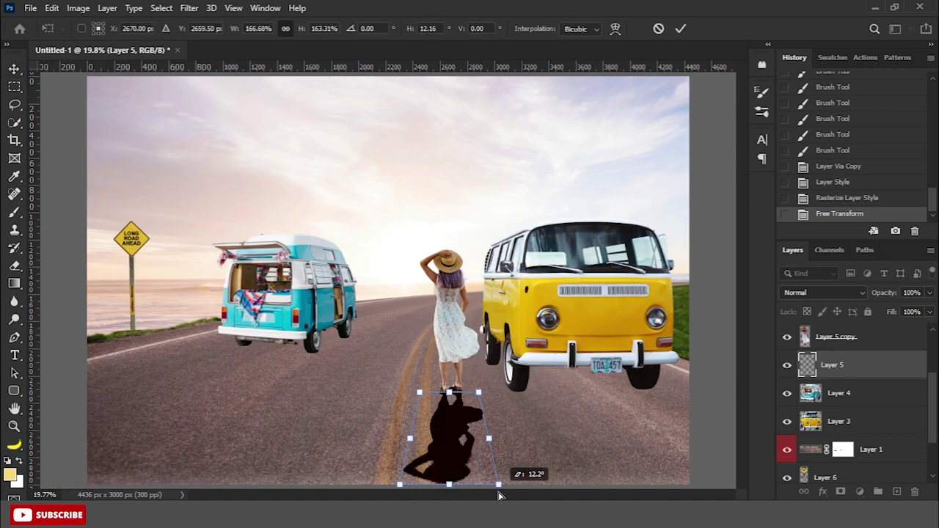
key(Return)
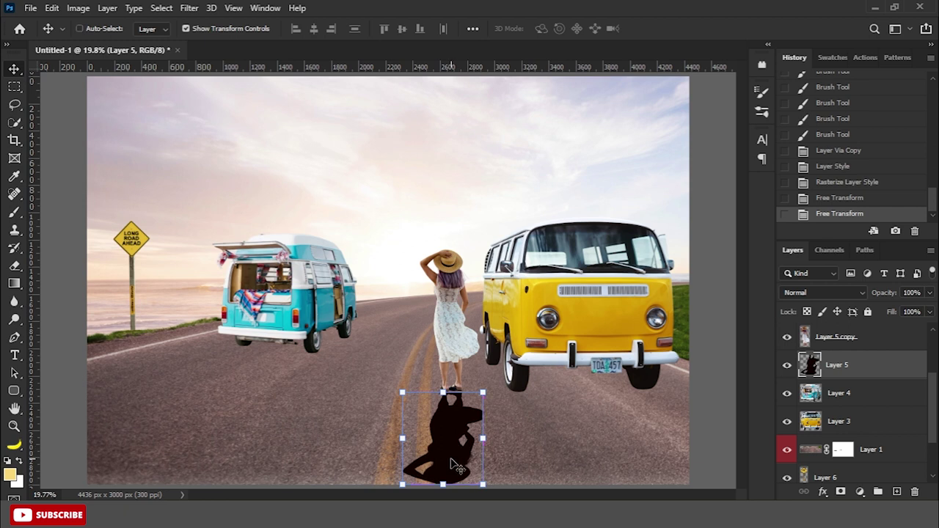
Step: Skew the shadow about ten degrees and nudge it up to meet her feet
key(ctrl+t)
right_click(453, 465)
click(485, 255)
scroll(450, 440, down, 2)
drag(437, 440, 449, 446)
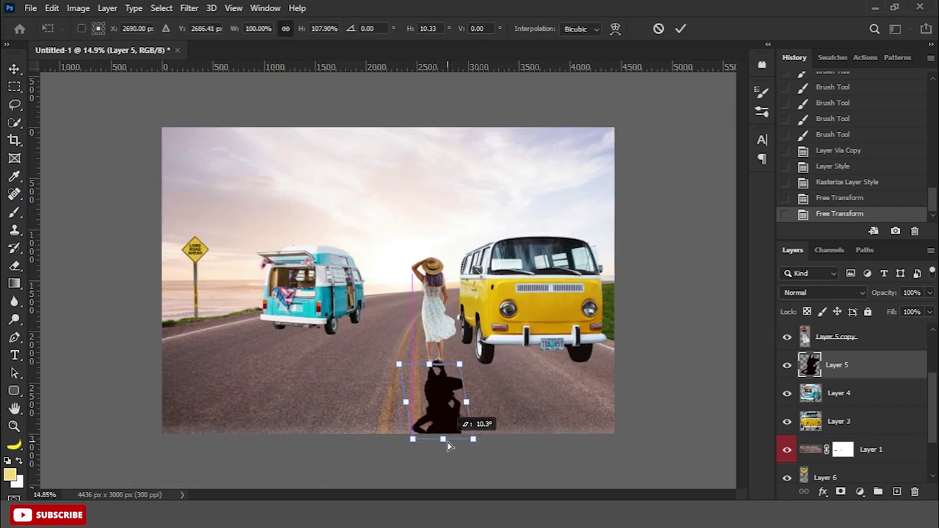
key(Return)
scroll(504, 451, up, 2)
scroll(475, 438, up, 2)
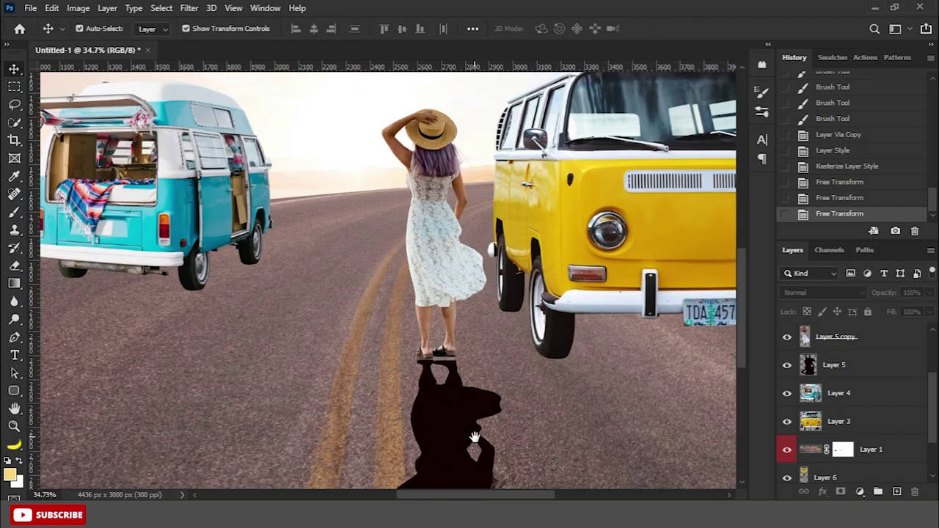
drag(475, 438, 441, 353)
click(442, 353)
key(Up)
key(Up)
key(Up)
key(Up)
key(Up)
key(Up)
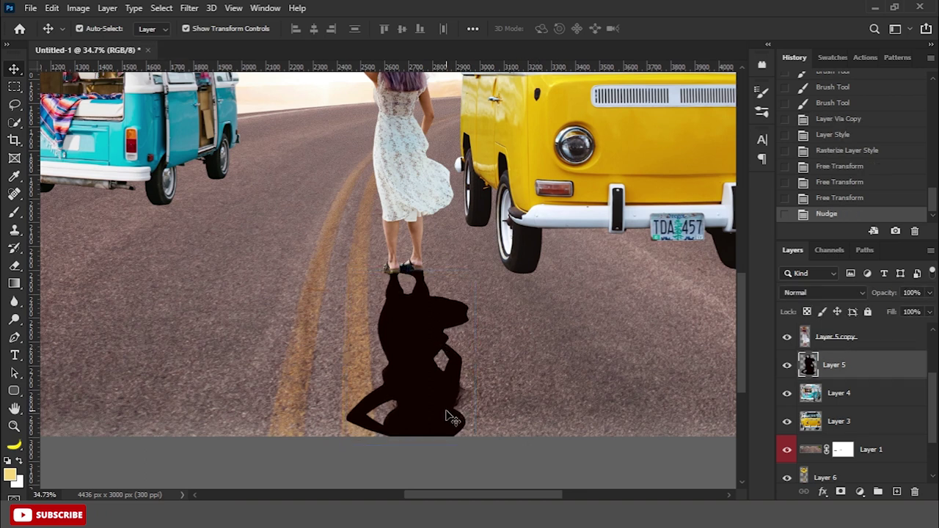
key(ctrl+0)
click(823, 292)
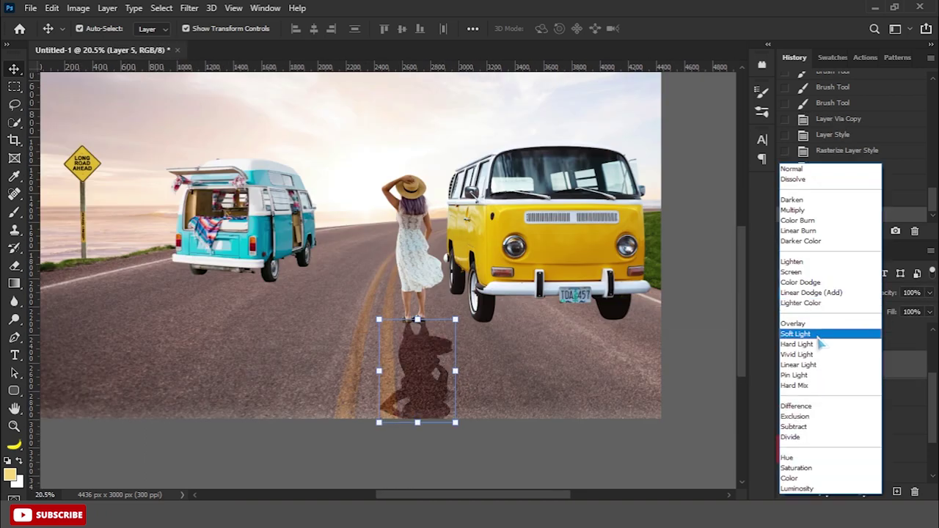
Step: Set the shadow to Soft Light blending and soften it with Gaussian Blur
click(820, 336)
click(189, 8)
mouse_move(220, 183)
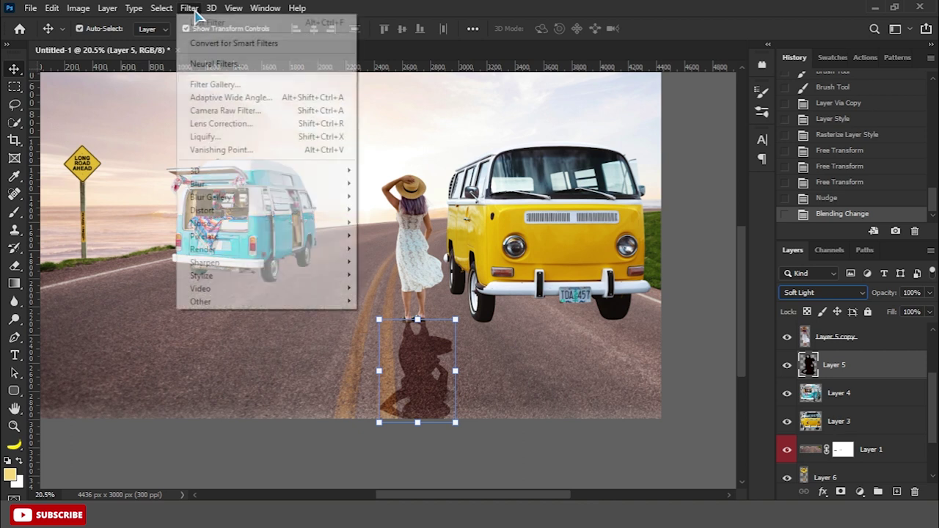
click(376, 235)
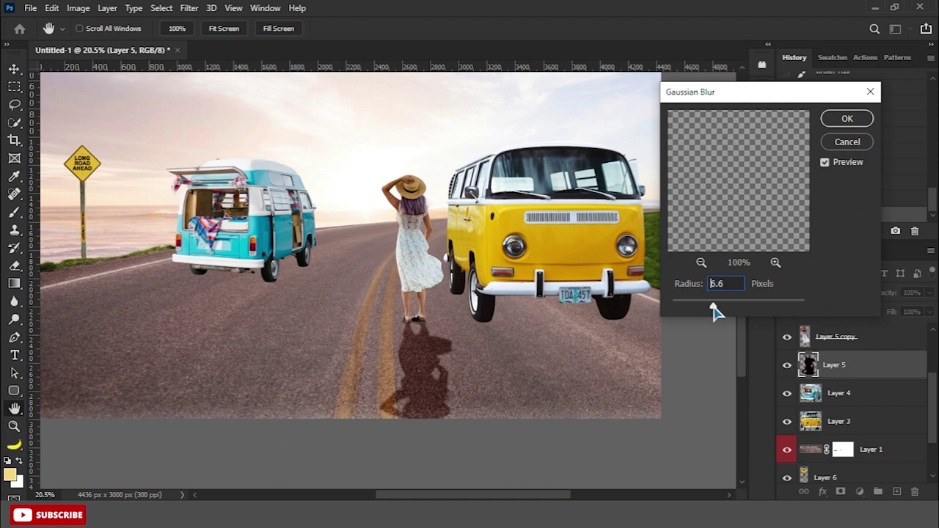
click(844, 118)
Step: Add a near-vertical Motion Blur at about -79° and give the shadow a layer mask
click(189, 9)
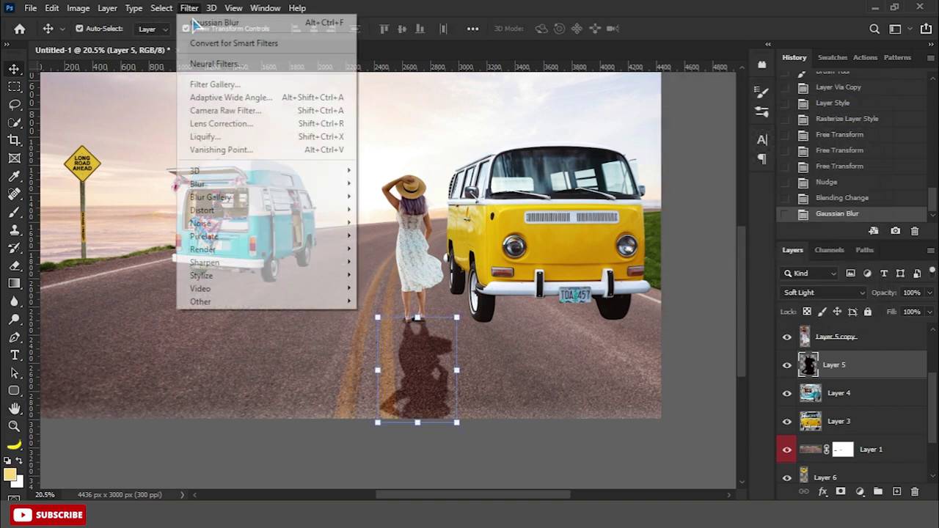
click(391, 262)
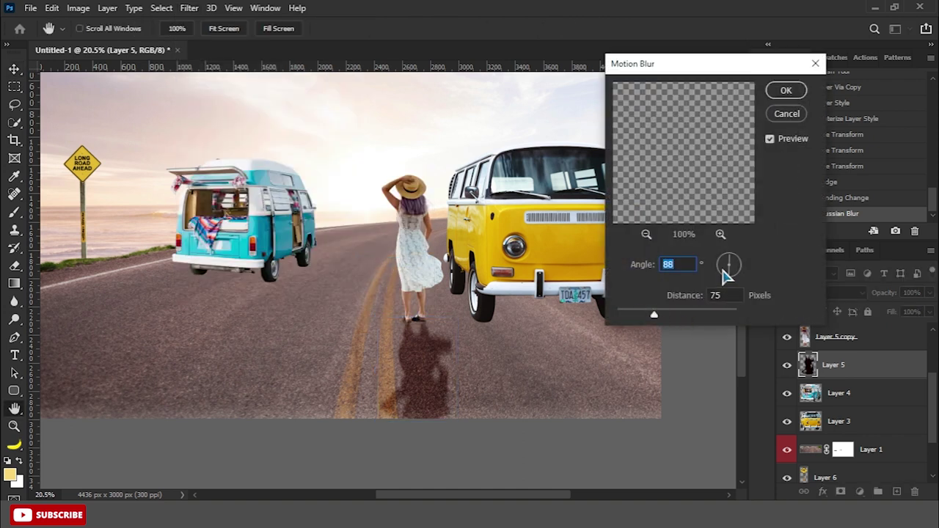
drag(730, 265, 738, 262)
click(787, 91)
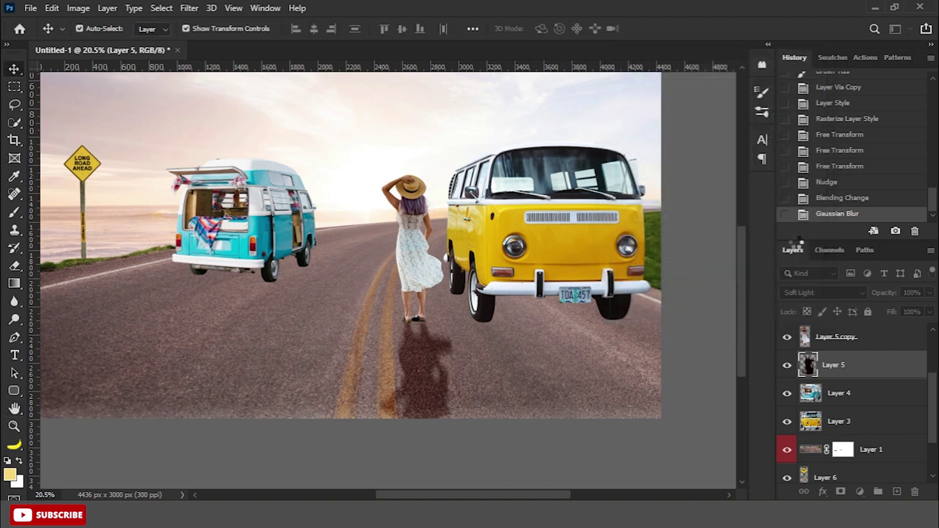
click(841, 492)
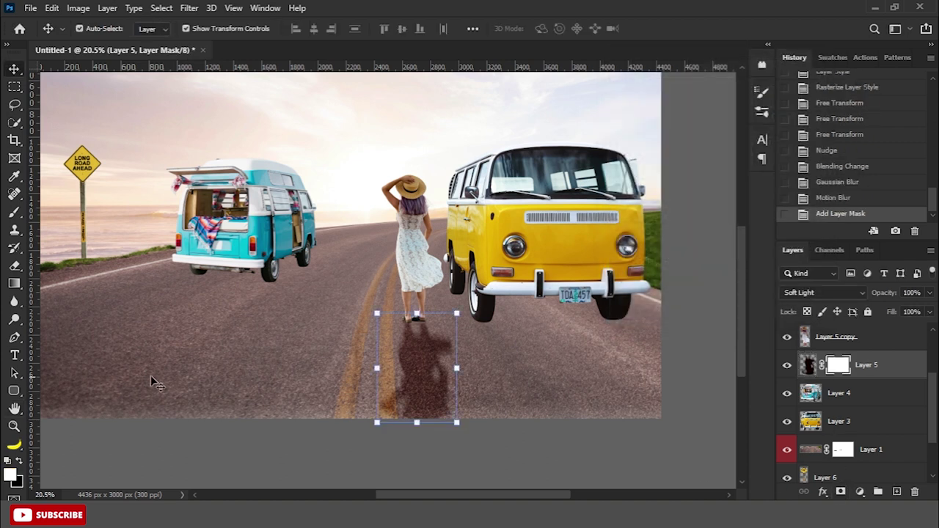
Step: Fade the shadow's far end with a black-and-white gradient on its mask
click(15, 284)
click(66, 280)
click(7, 461)
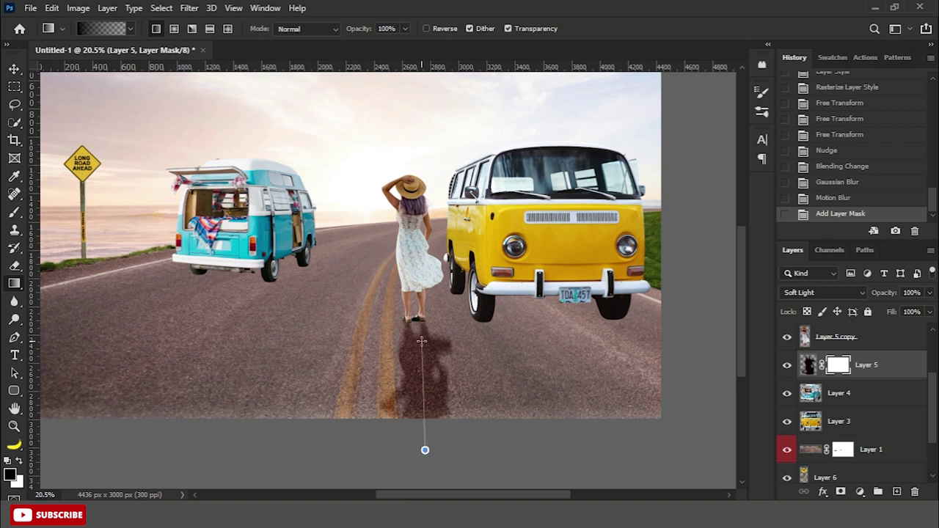
drag(425, 450, 425, 451)
scroll(491, 429, down, 1)
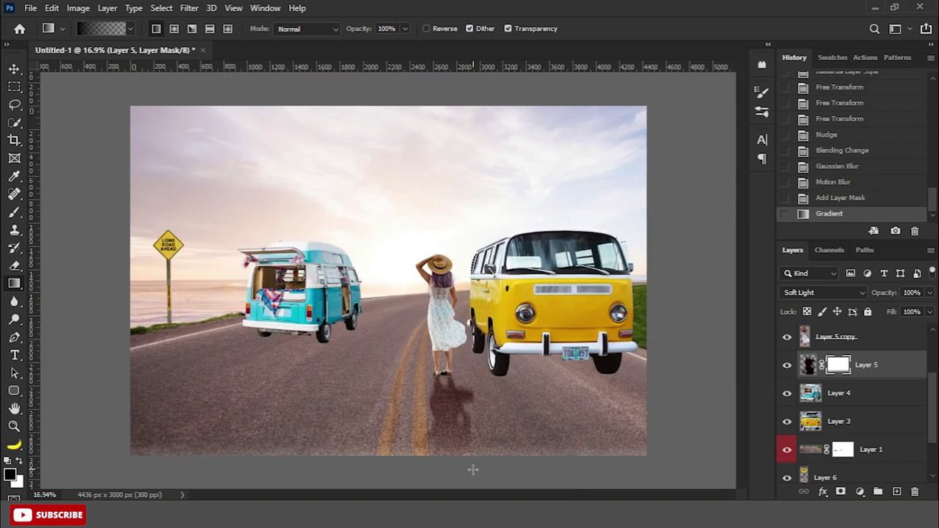
drag(455, 375, 455, 377)
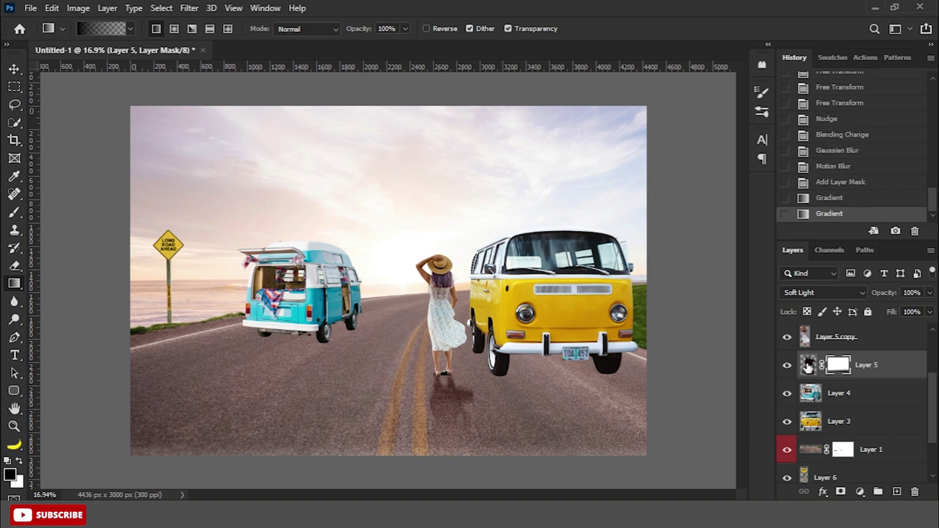
Step: Soften the shadow mask further with a 50%-opacity brush, then add a new layer above Layer 1
click(808, 365)
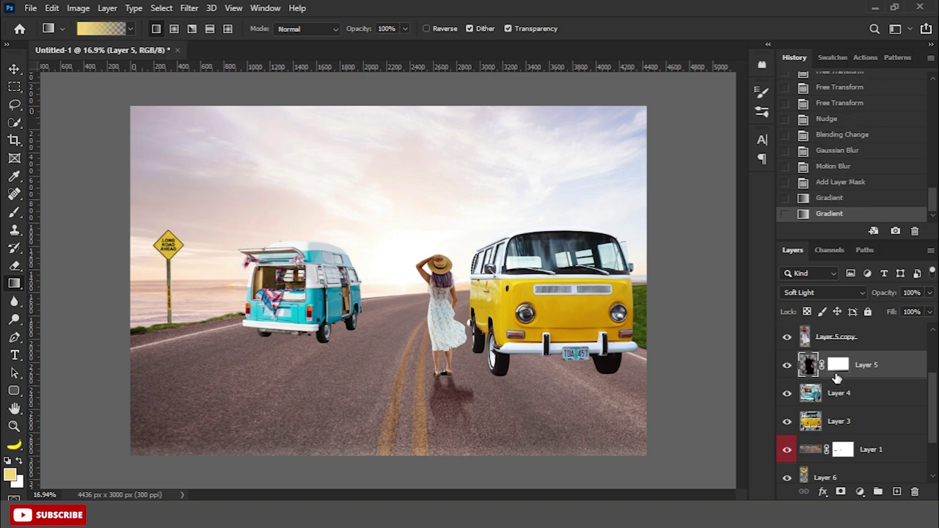
click(838, 367)
click(14, 212)
click(66, 212)
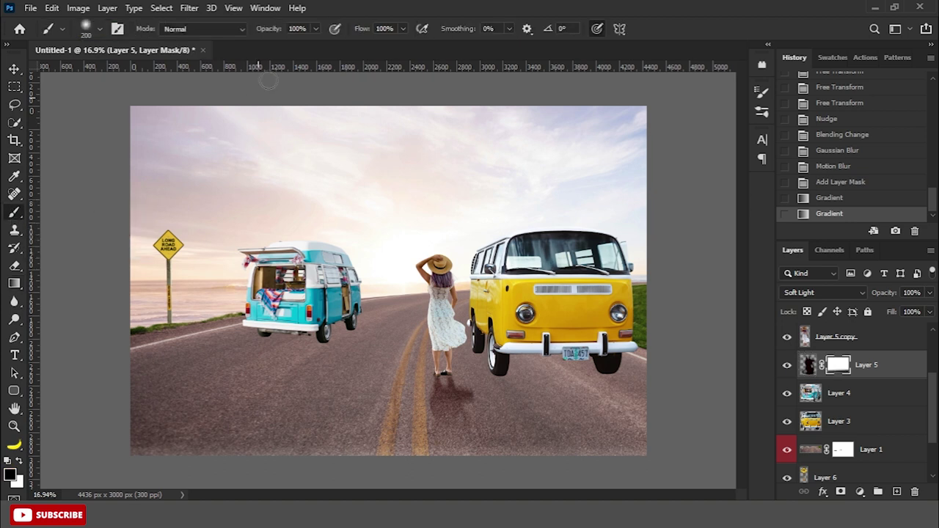
text(5)
drag(686, 146, 607, 221)
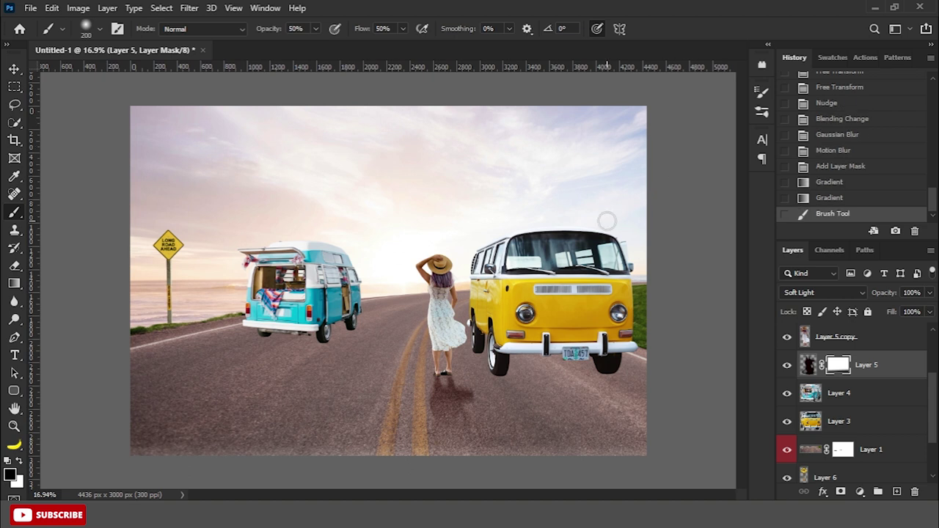
key(bracketright)
key(bracketright)
mouse_move(478, 394)
mouse_down()
mouse_move(477, 411)
mouse_move(476, 382)
mouse_up()
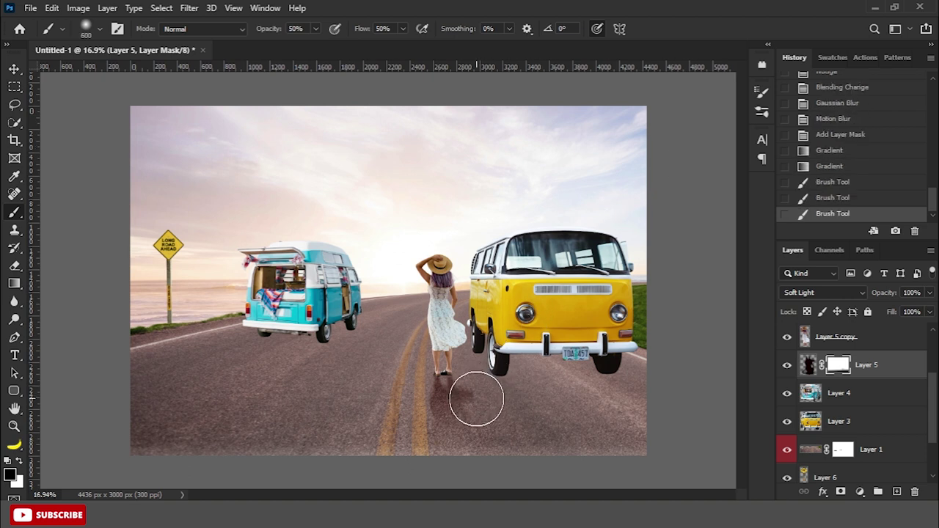
scroll(866, 414, down, 2)
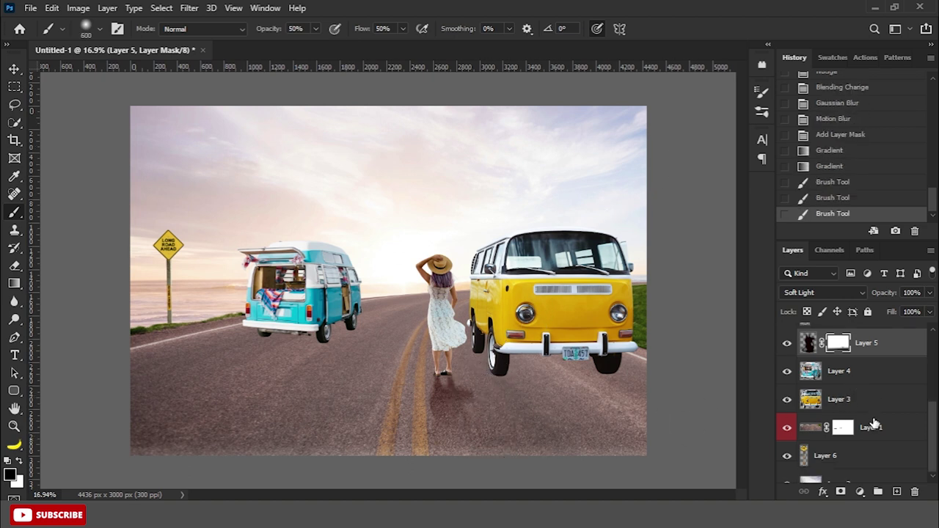
click(879, 391)
click(897, 492)
Step: Paint a black contact shadow under the woman's sandals with a small brush
key(d)
scroll(470, 389, up, 3)
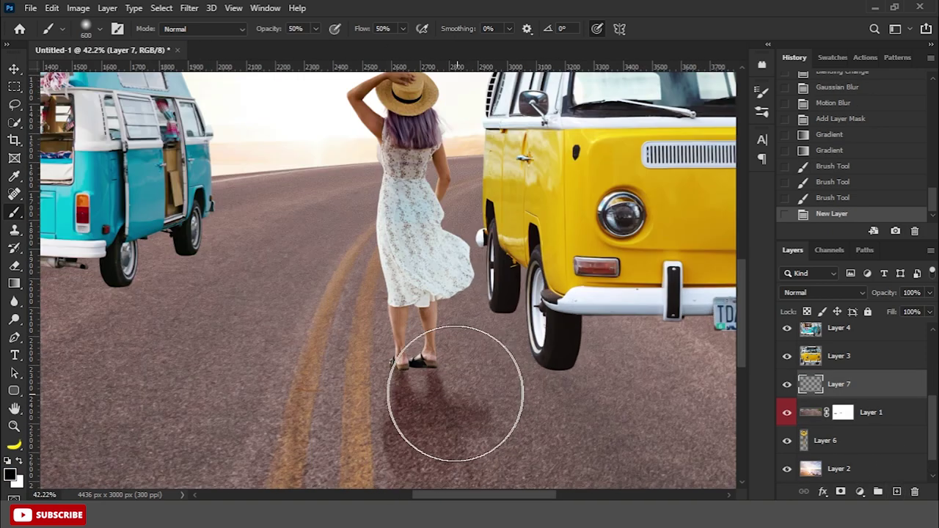
scroll(451, 385, up, 1)
key(bracketleft)
key(bracketleft)
key(bracketleft)
scroll(427, 356, up, 2)
scroll(429, 359, up, 2)
key(bracketleft)
mouse_move(431, 357)
mouse_down()
mouse_move(309, 355)
mouse_move(447, 356)
mouse_up()
mouse_move(379, 356)
mouse_down()
mouse_move(223, 361)
mouse_move(429, 354)
mouse_up()
key(bracketright)
scroll(387, 295, down, 3)
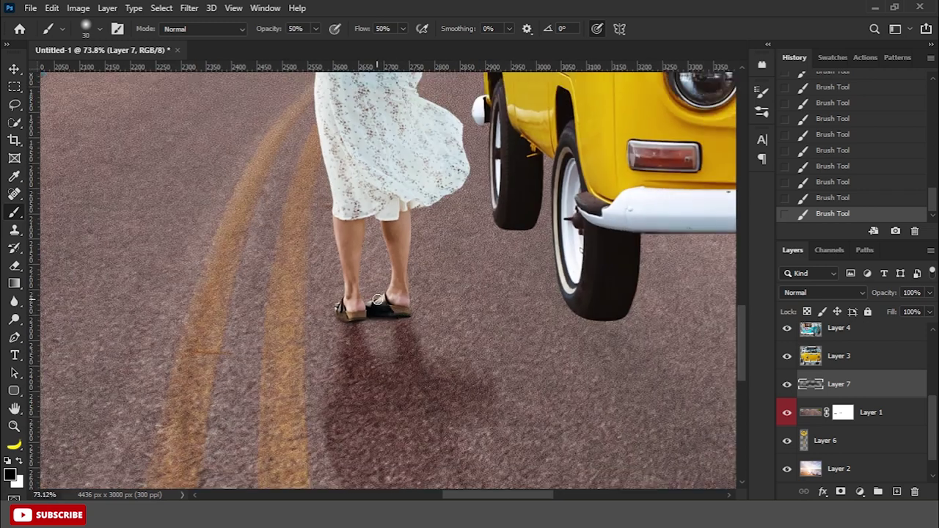
scroll(376, 299, down, 3)
Step: On a new layer, stretch a dark dab into a tall streak tilted beneath her feet
click(897, 492)
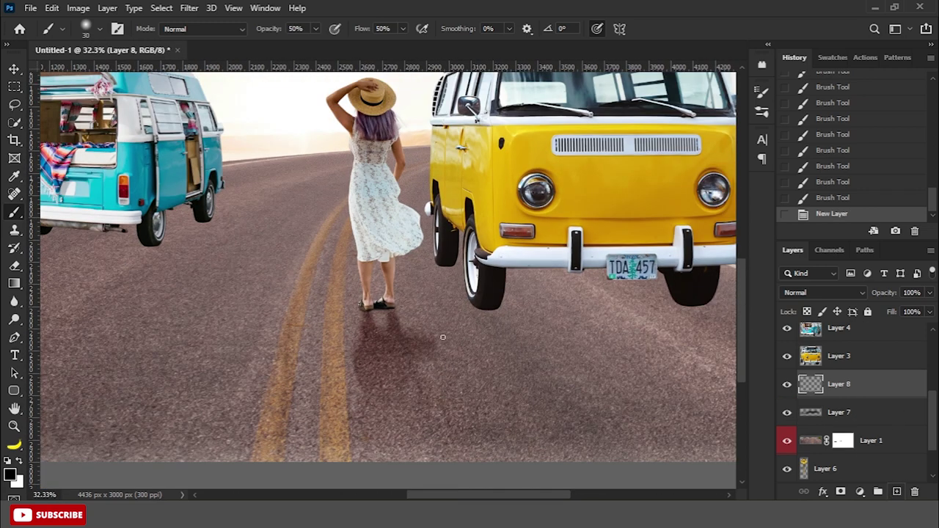
click(265, 288)
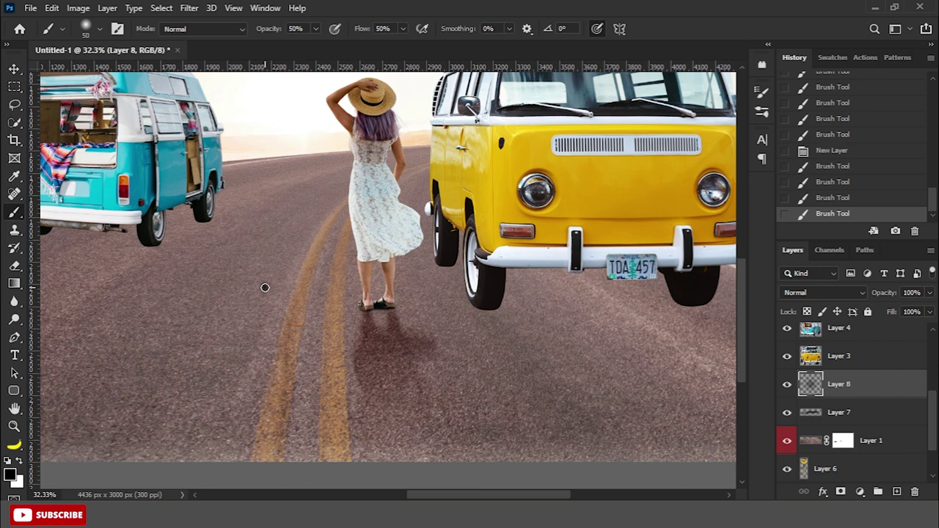
click(14, 68)
mouse_move(265, 274)
mouse_down()
mouse_move(263, 215)
mouse_move(290, 257)
mouse_move(315, 254)
mouse_up()
drag(267, 292, 413, 338)
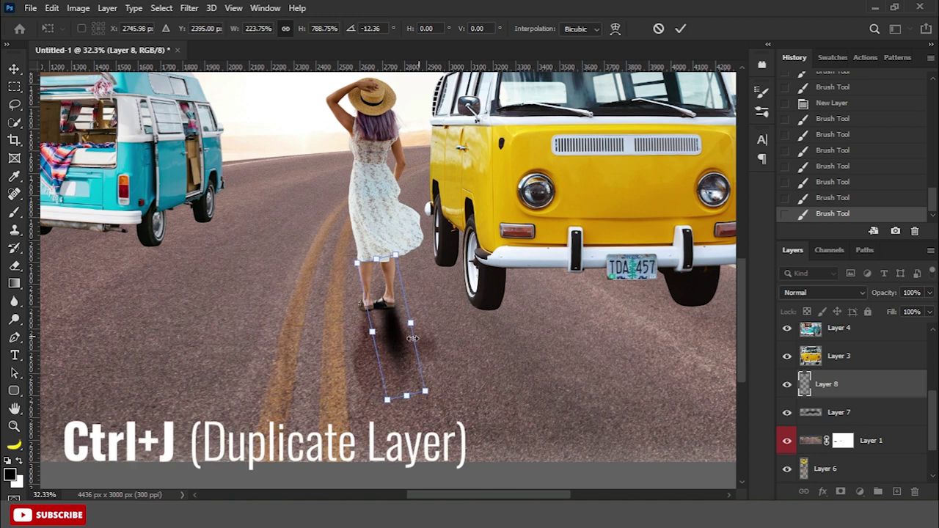
Step: Commit the streak's shape, then duplicate it and shift the copy slightly left and up
key(Return)
key(ctrl+j)
key(ctrl+t)
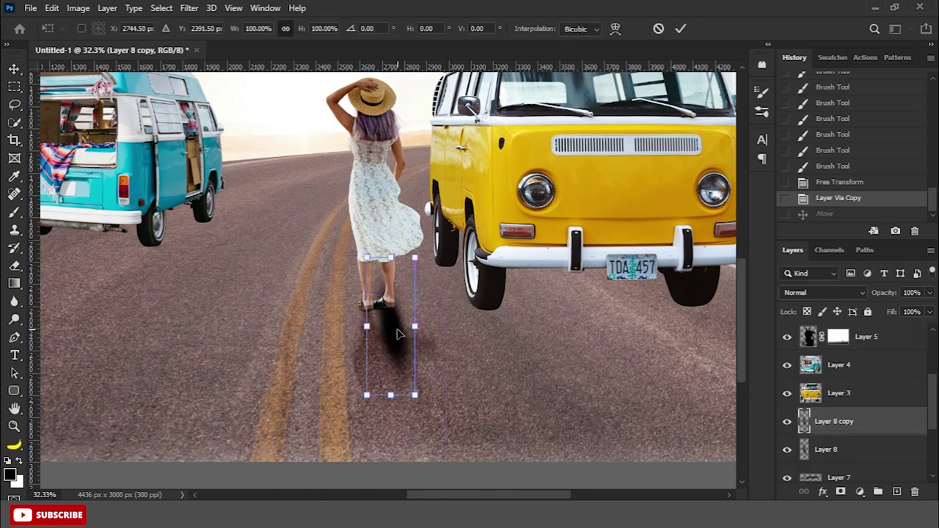
drag(397, 335, 377, 332)
key(Return)
key(Right)
key(Left)
key(shift+Up)
key(shift+Up)
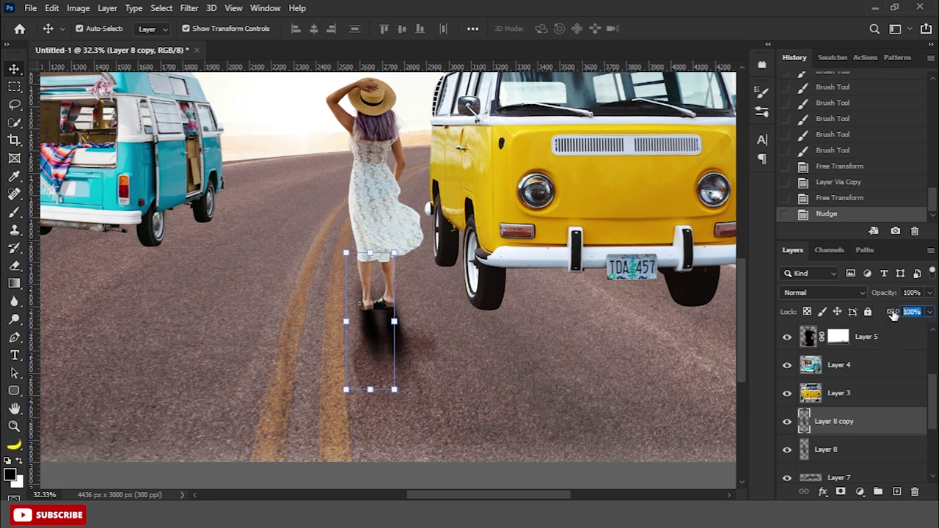
Step: Set both streak layers to 50% fill, merge them into Layer 8 copy, and add a mask
text(50)
click(867, 449)
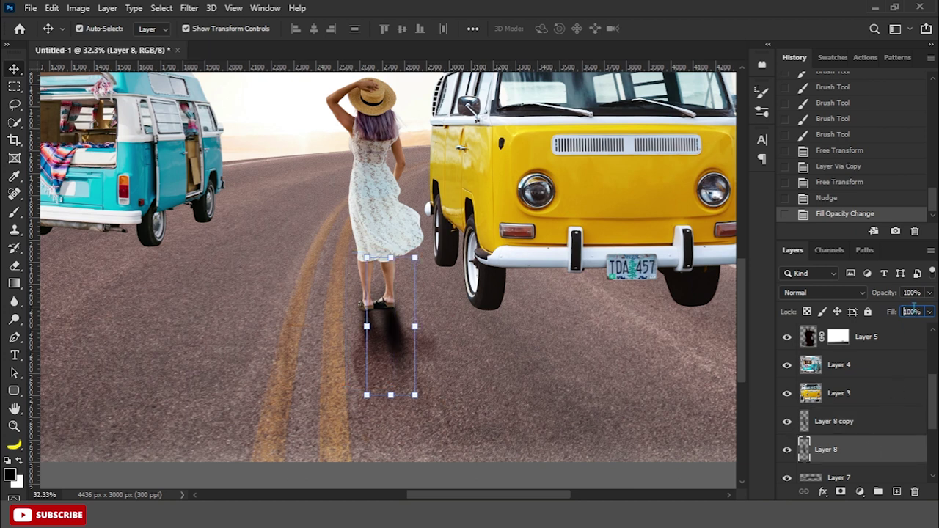
text(50)
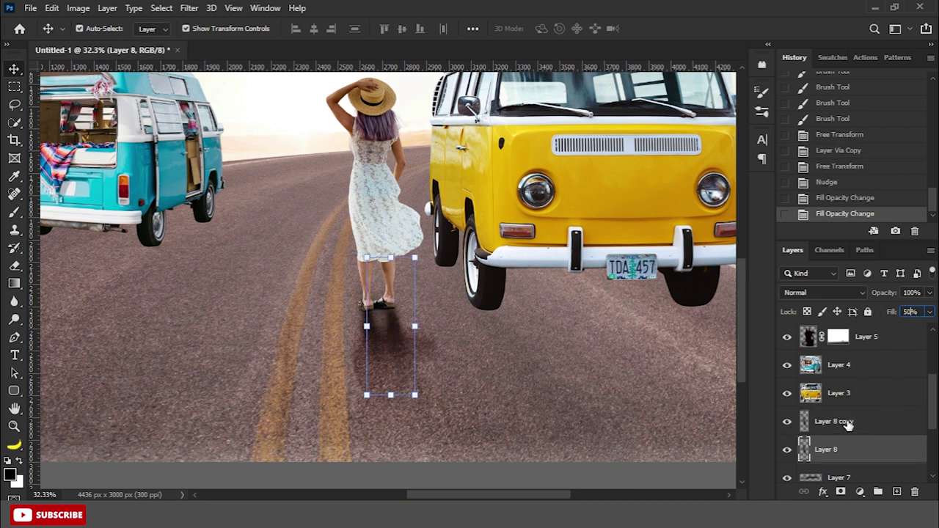
click(848, 424)
key(ctrl+e)
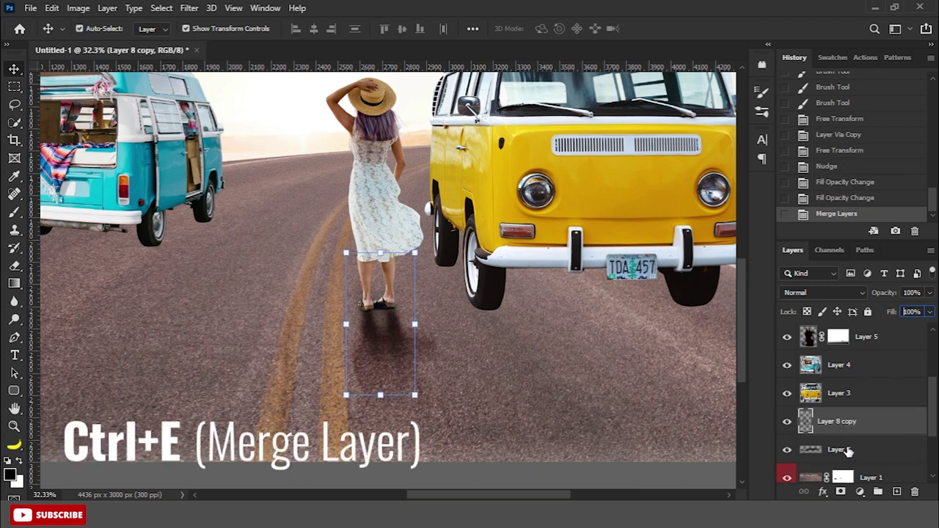
click(842, 494)
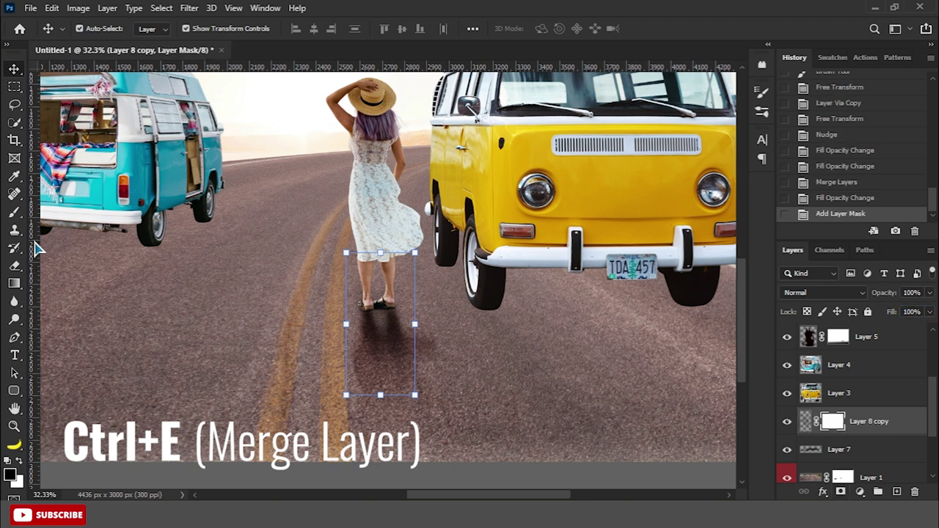
Step: With a large brush, fade parts of the shadow streak through its layer mask
right_click(14, 212)
click(69, 213)
scroll(386, 299, up, 3)
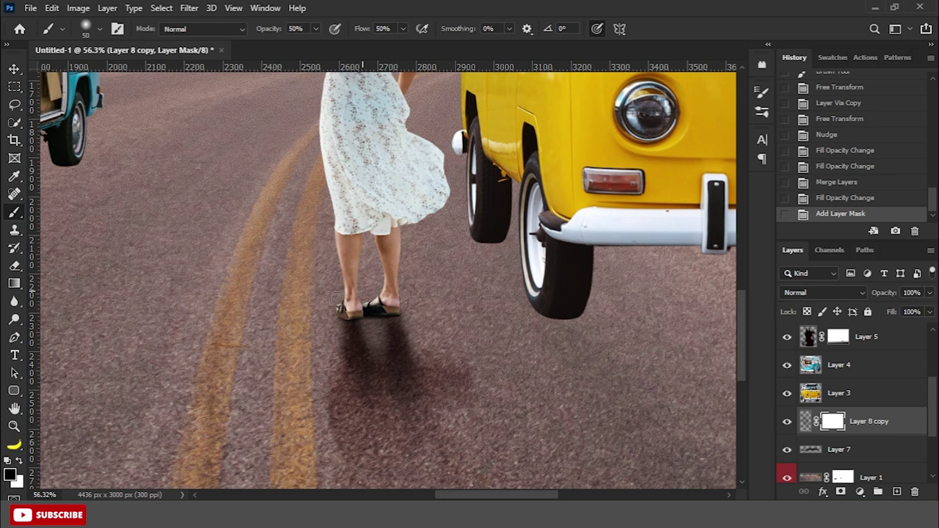
scroll(400, 279, down, 3)
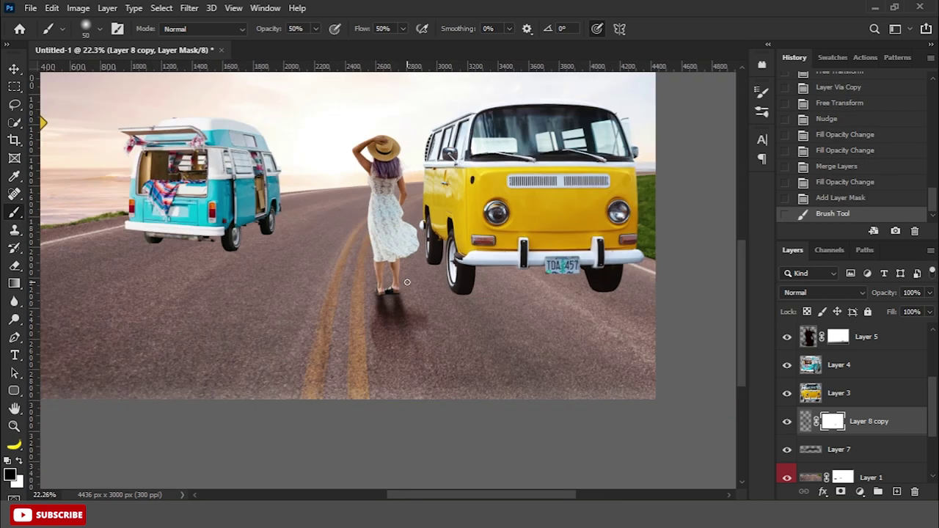
key(bracketright)
key(bracketright)
key(bracketright)
drag(413, 321, 400, 317)
mouse_move(400, 317)
mouse_down()
mouse_move(371, 314)
mouse_move(411, 320)
mouse_move(411, 309)
mouse_move(378, 342)
mouse_up()
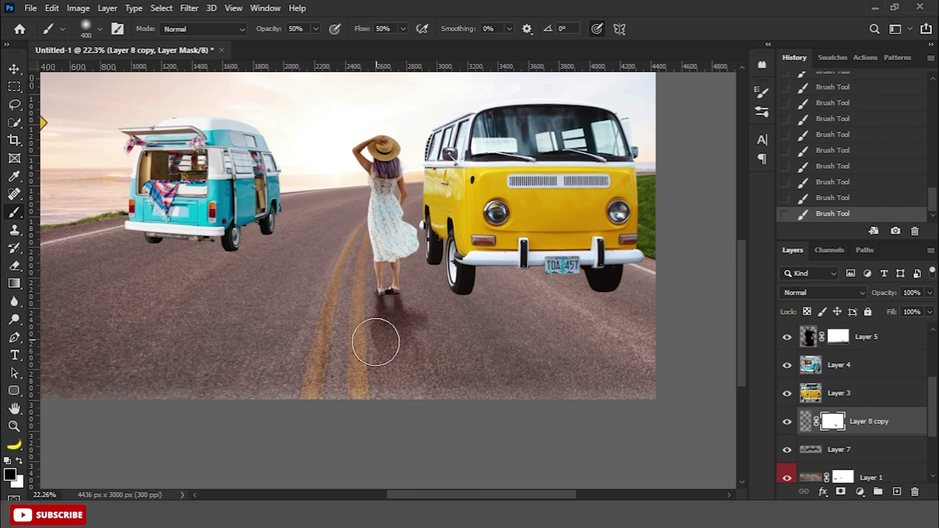
scroll(377, 342, down, 2)
scroll(442, 382, up, 1)
scroll(445, 394, up, 2)
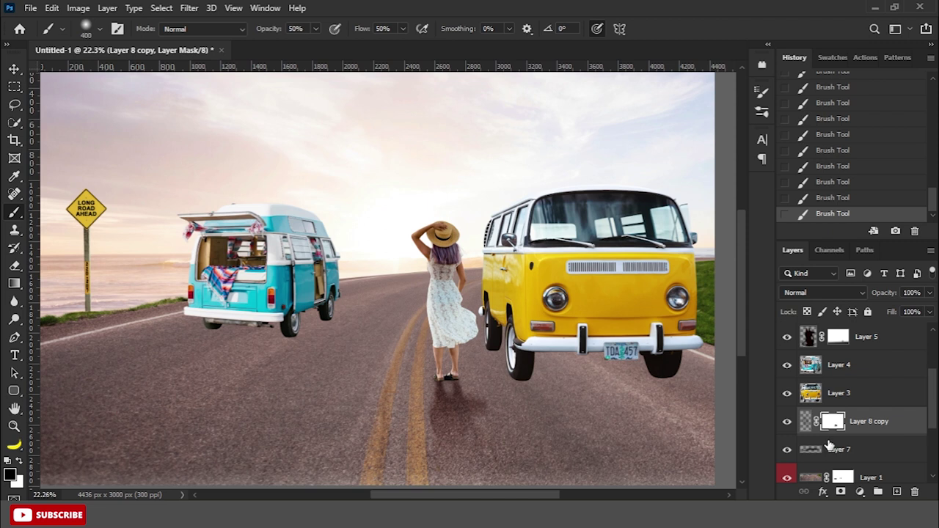
scroll(810, 336, up, 4)
Step: Apply Layer 5's mask to the woman's shadow and paint more shadow under her feet
click(839, 453)
scroll(442, 380, up, 3)
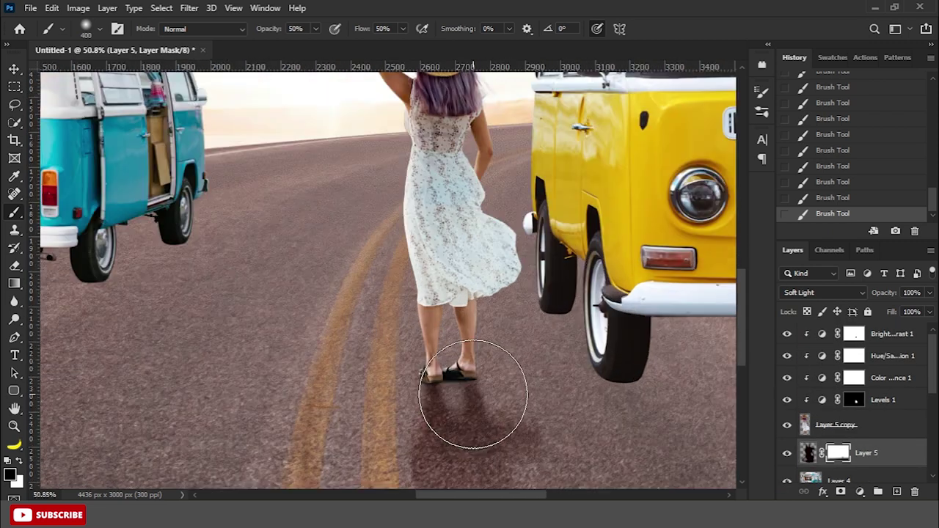
key(bracketleft)
key(bracketleft)
key(bracketleft)
key(bracketleft)
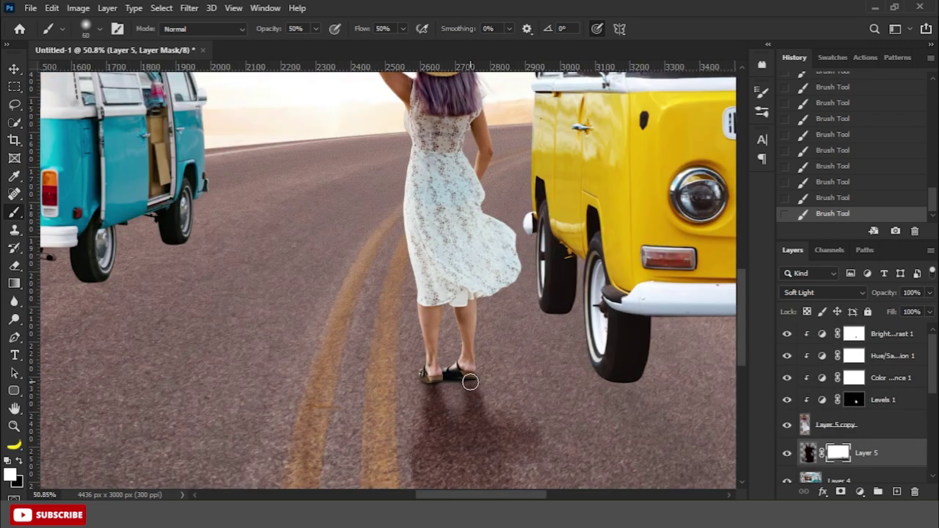
right_click(834, 455)
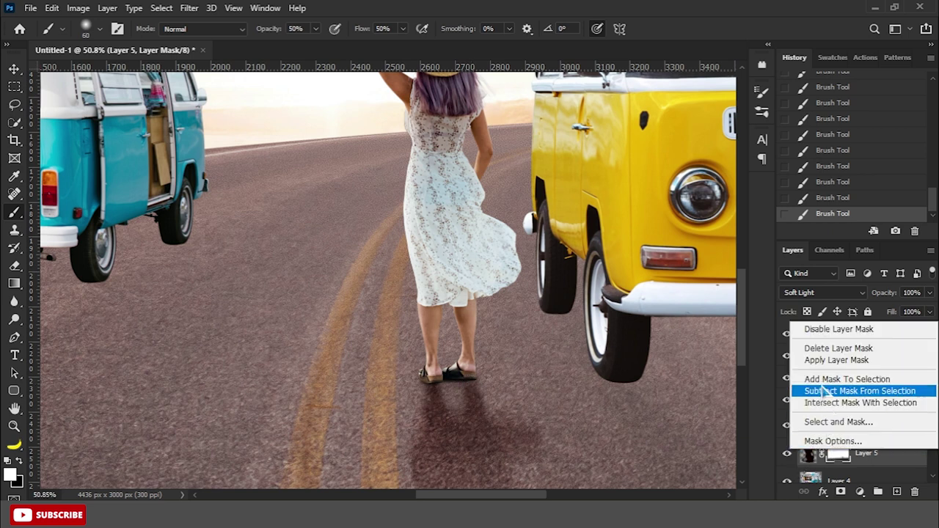
click(821, 362)
drag(467, 381, 455, 383)
drag(444, 378, 415, 376)
scroll(402, 361, down, 3)
Step: Distort the woman's shadow to sit directly beneath her feet and nudge it up slightly
click(14, 69)
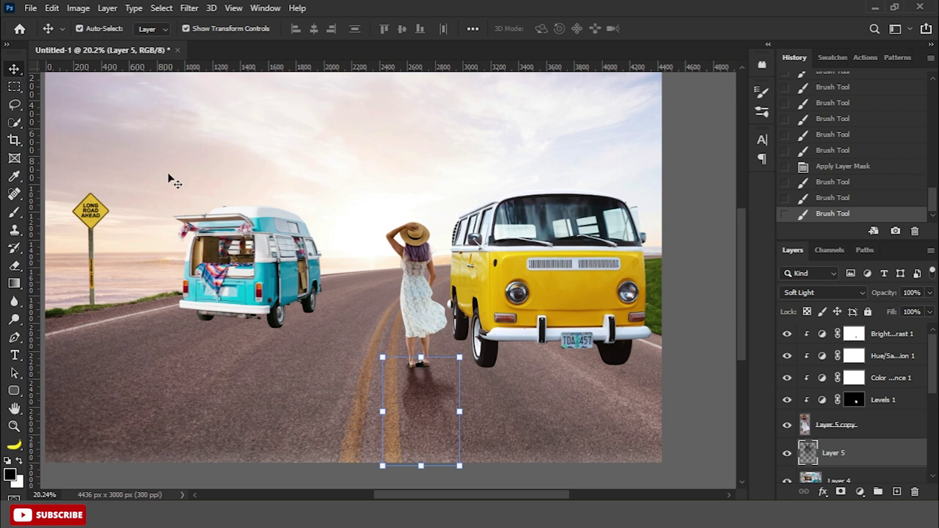
key(ctrl+t)
right_click(430, 408)
click(455, 209)
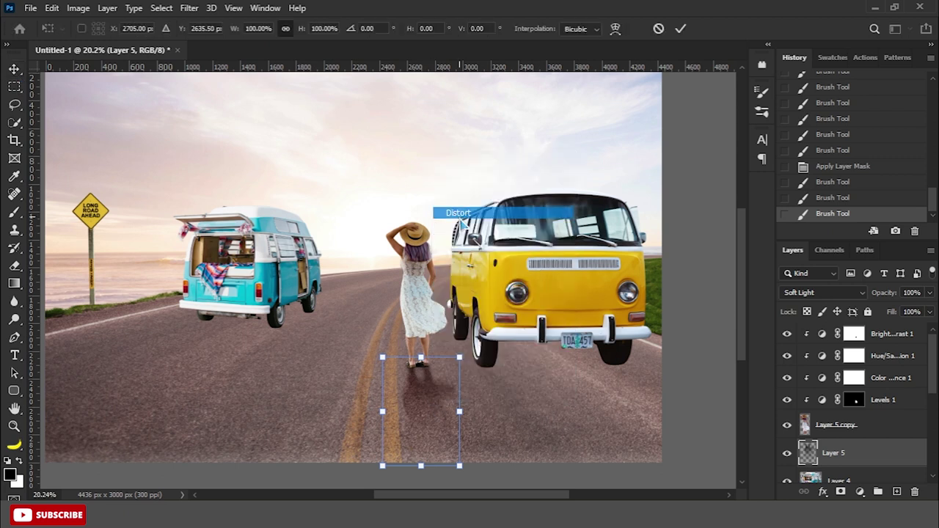
drag(422, 472, 441, 448)
key(Return)
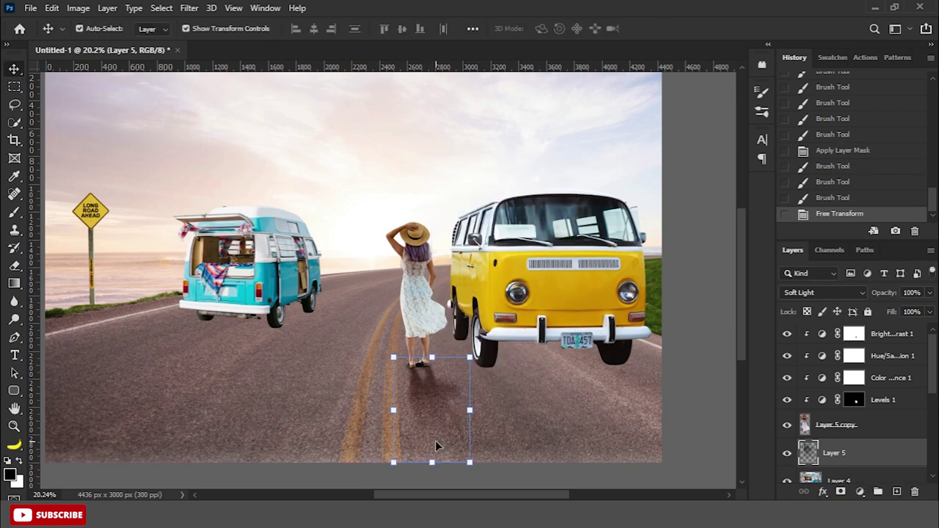
key(Up)
scroll(487, 457, down, 3)
scroll(562, 428, up, 2)
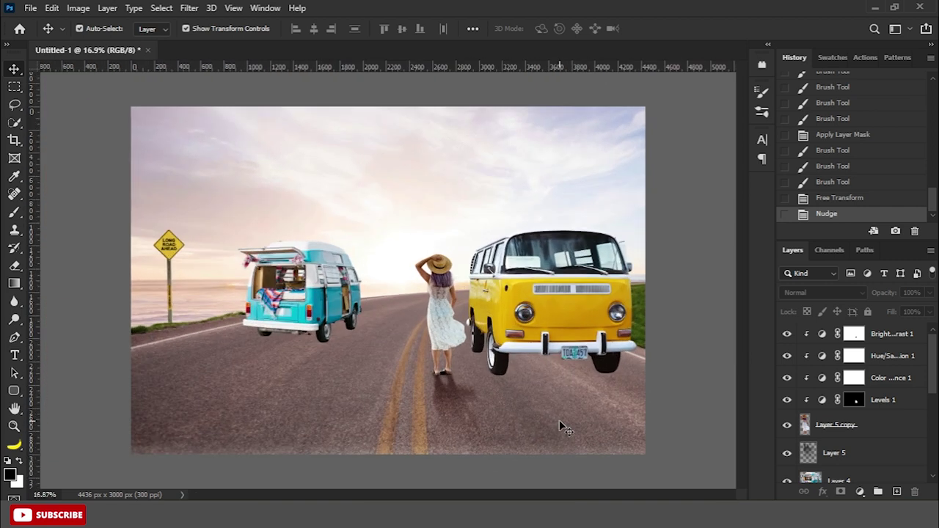
click(507, 365)
Step: Add a Brightness/Contrast layer clipped to the yellow van, brightness -63, contrast slightly raised
scroll(587, 356, up, 1)
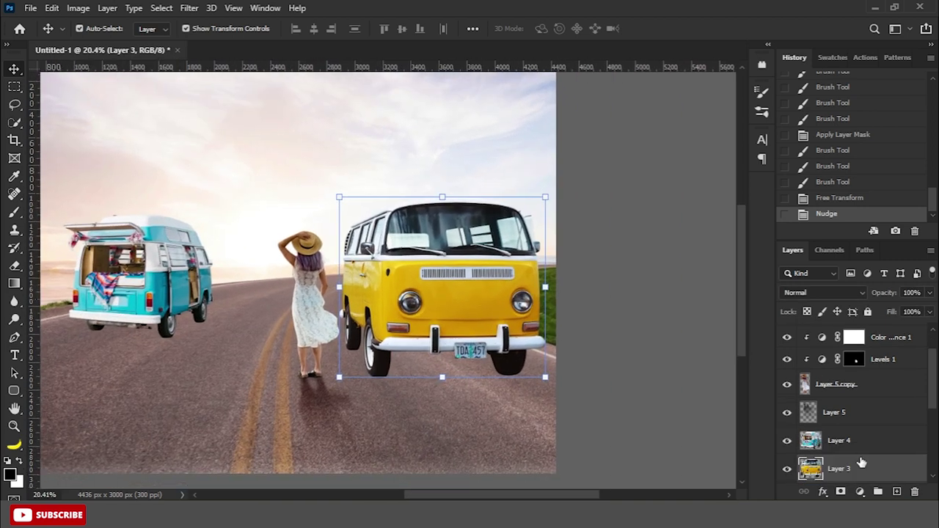
scroll(587, 356, up, 1)
click(860, 492)
click(873, 290)
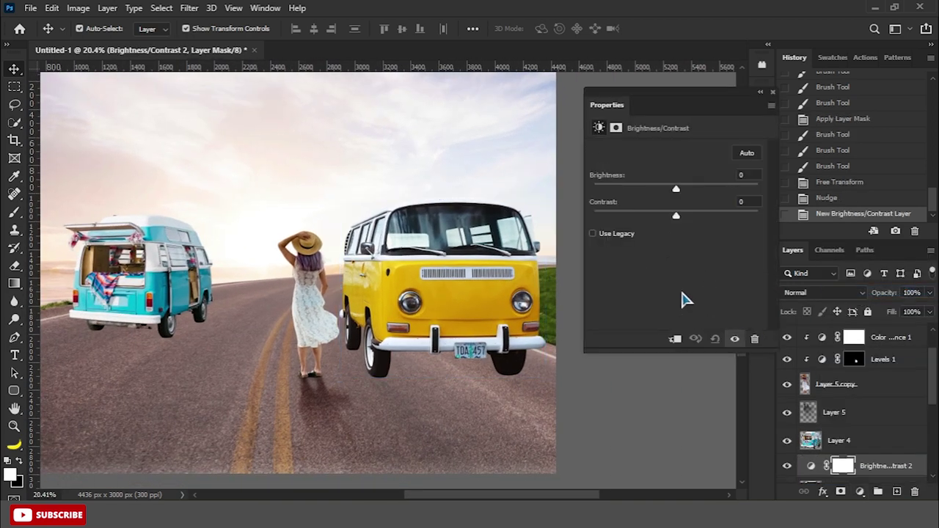
click(674, 339)
drag(676, 192, 641, 189)
drag(676, 216, 682, 221)
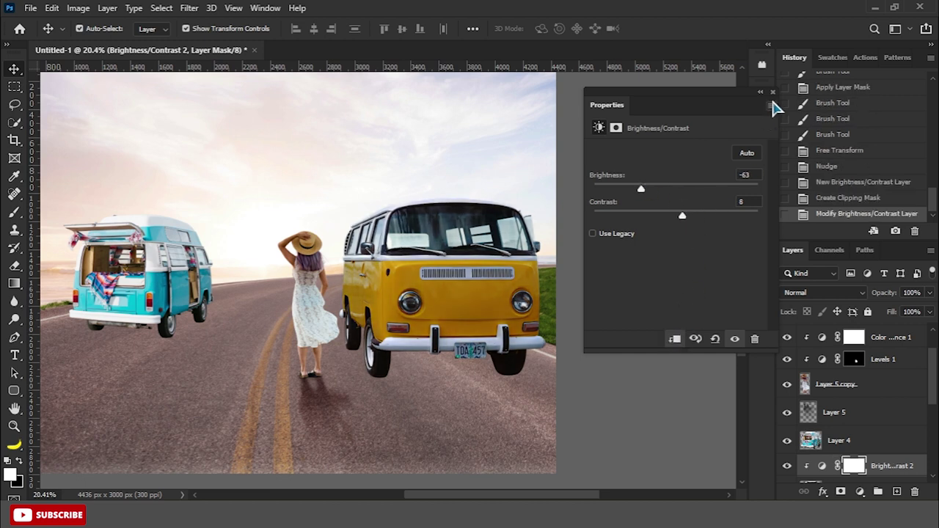
click(773, 92)
Step: Invert the Brightness/Contrast mask and brush the darkening back onto parts of the van at full flow
click(14, 212)
click(70, 212)
click(315, 28)
click(403, 29)
drag(400, 45, 478, 53)
click(580, 139)
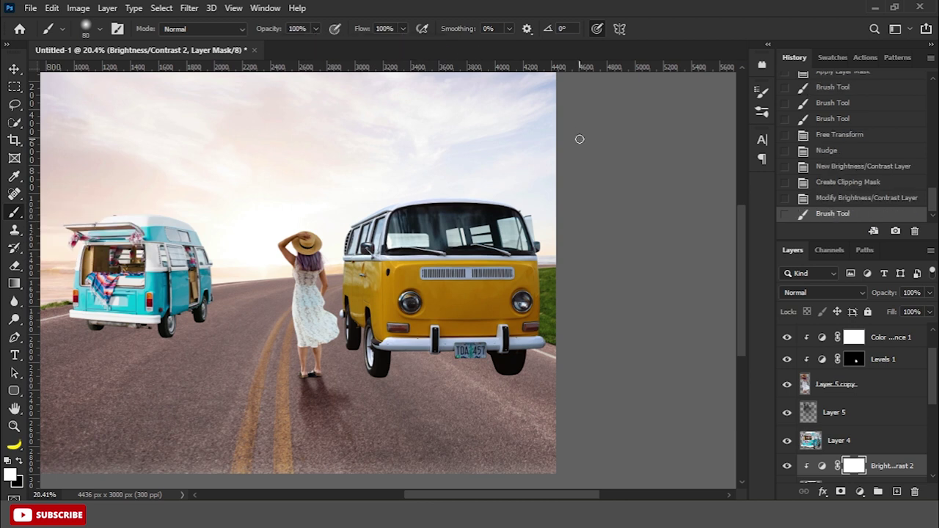
key(ctrl+i)
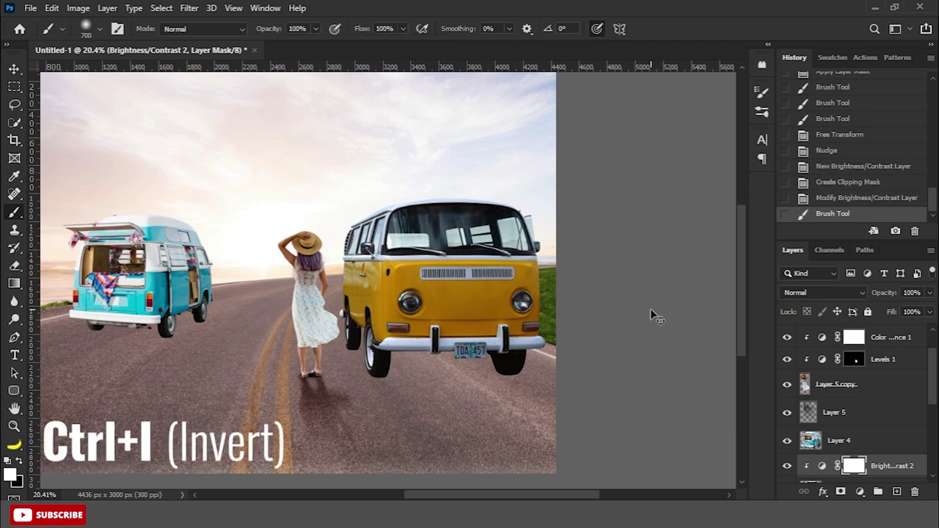
click(450, 226)
drag(411, 220, 403, 309)
key([)
key([)
click(525, 230)
Step: Add a clipped Levels layer with lowered output white, masked onto the van front
scroll(844, 411, down, 2)
click(837, 445)
click(860, 491)
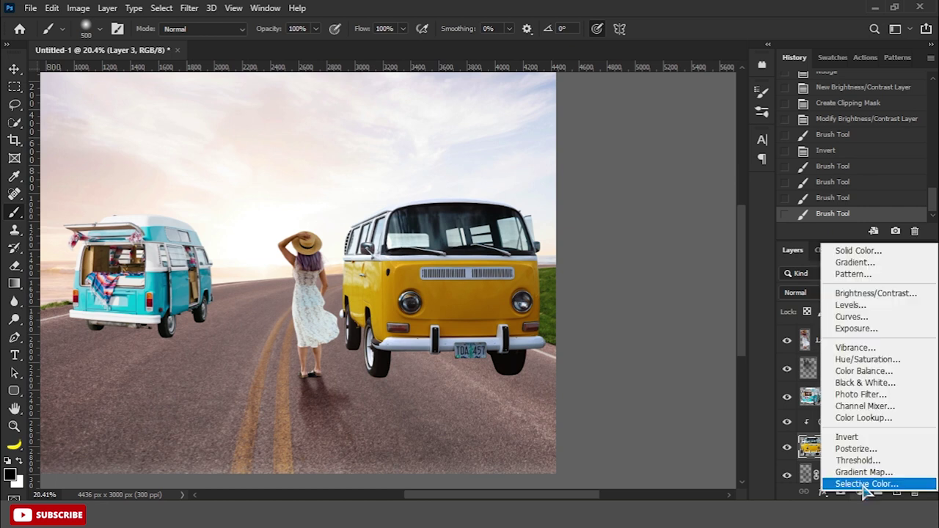
click(849, 305)
drag(760, 290, 749, 296)
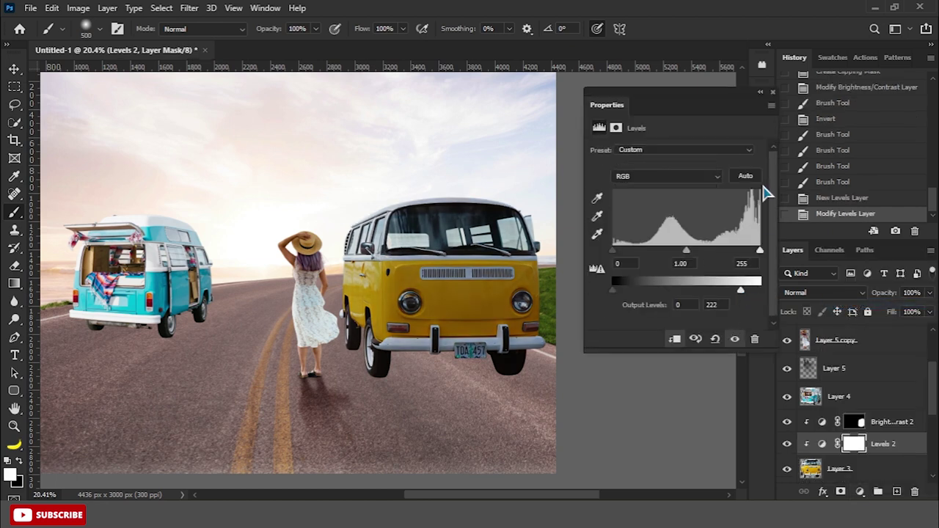
click(772, 94)
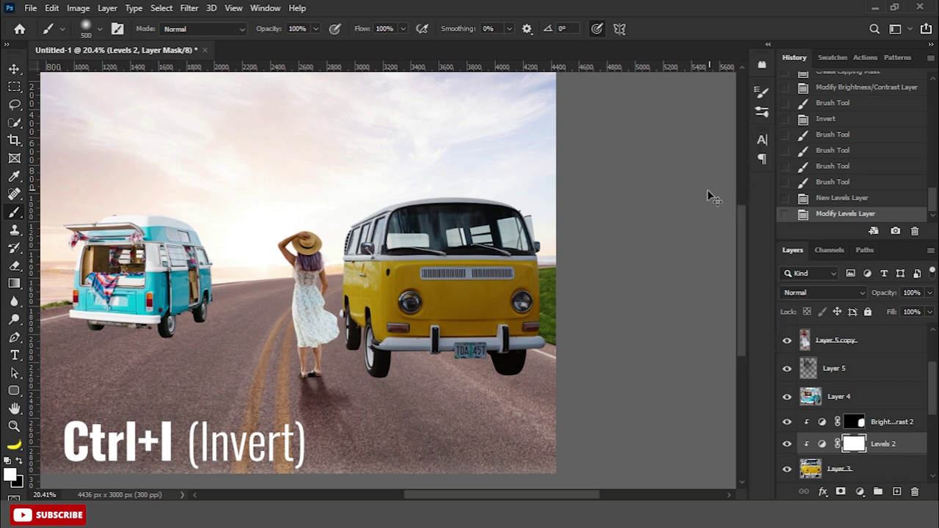
key(ctrl+i)
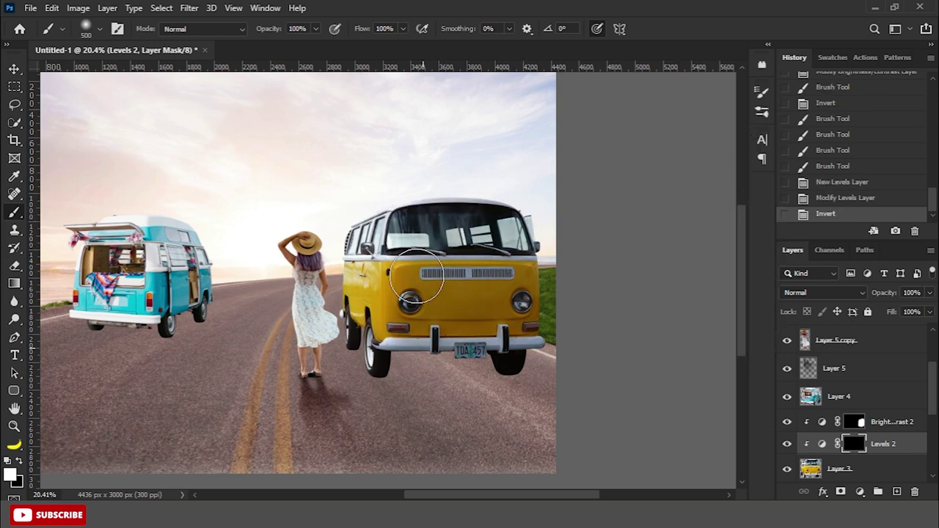
mouse_move(426, 345)
mouse_down()
mouse_move(432, 226)
mouse_move(407, 369)
mouse_up()
key(Return)
Step: Add a clipped Exposure layer at +0.64 to the yellow van and invert its mask
key(v)
click(844, 468)
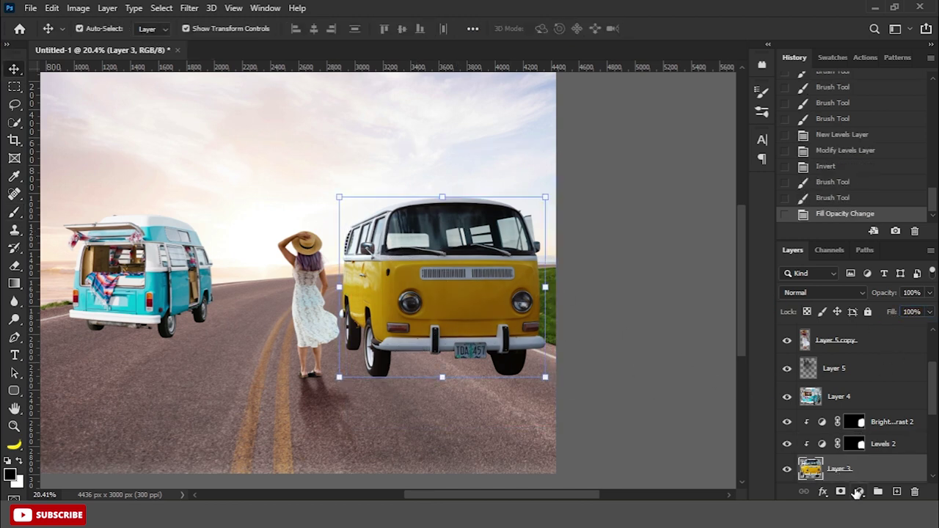
click(858, 492)
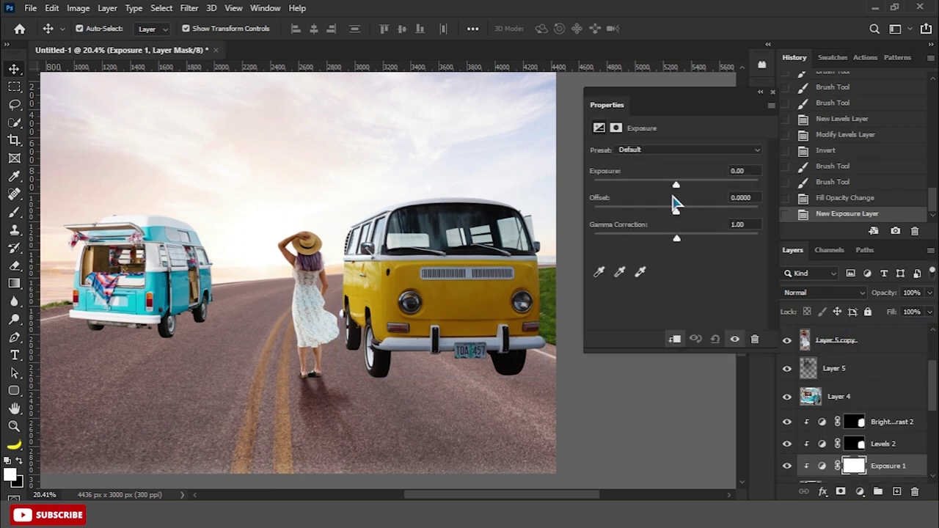
drag(676, 185, 684, 185)
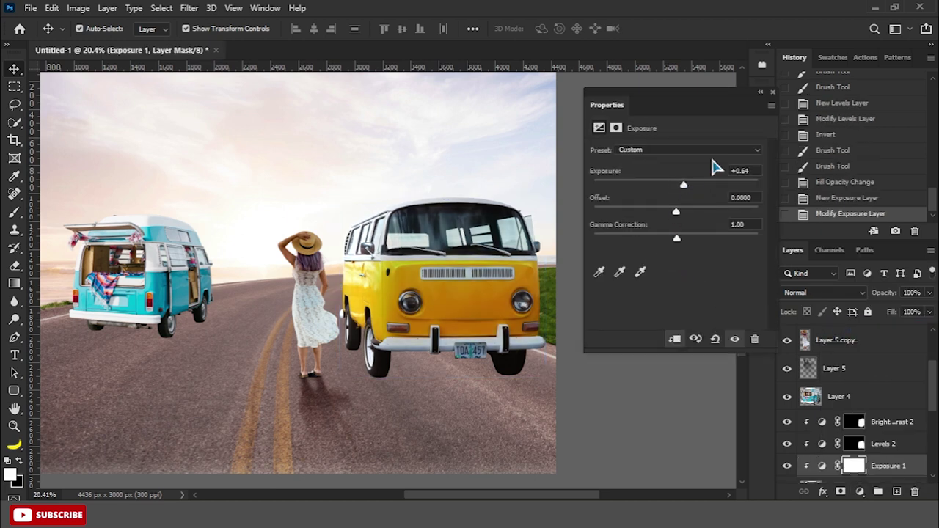
click(773, 93)
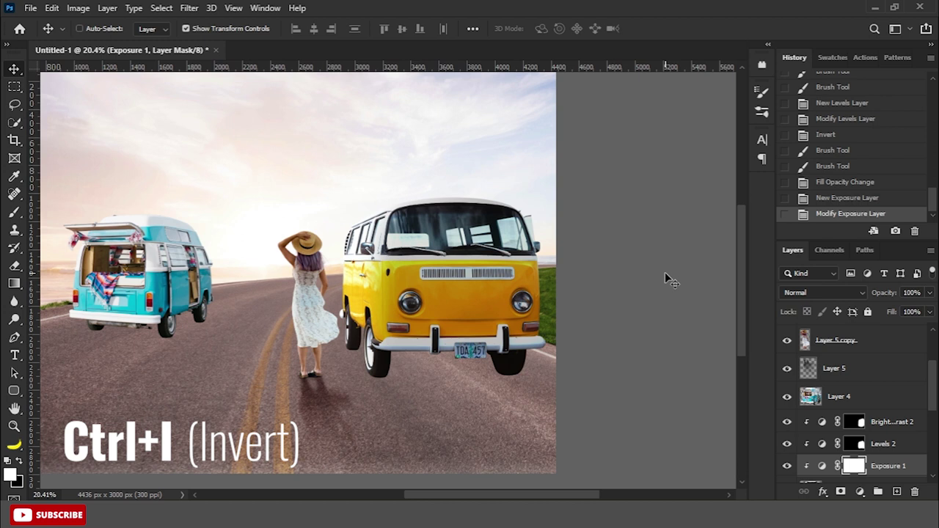
key(ctrl+i)
Step: Brush the exposure brightening back onto one area of the yellow van
right_click(14, 212)
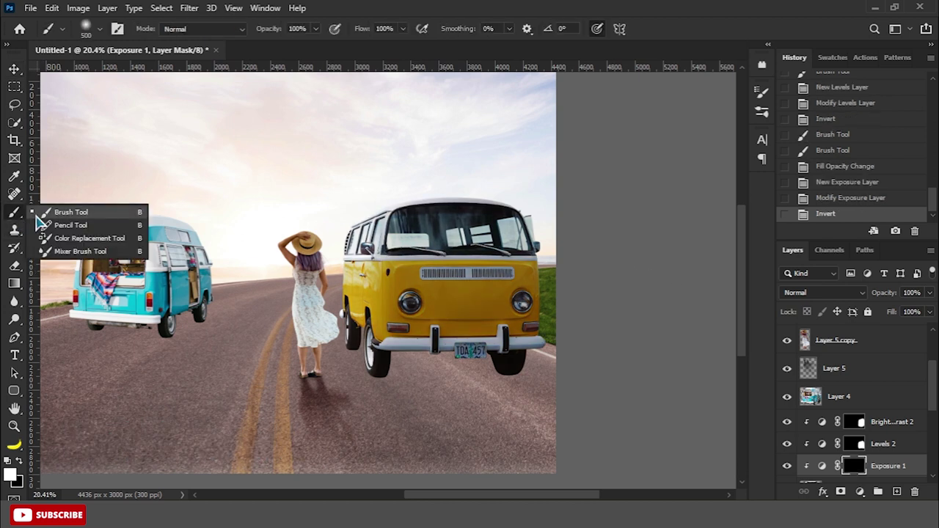
click(44, 213)
drag(307, 354, 312, 293)
key(bracketright)
key(bracketright)
key(bracketright)
click(312, 212)
key(bracketleft)
key(bracketleft)
key(bracketleft)
key(bracketleft)
key(bracketleft)
key(bracketleft)
scroll(274, 241, down, 2)
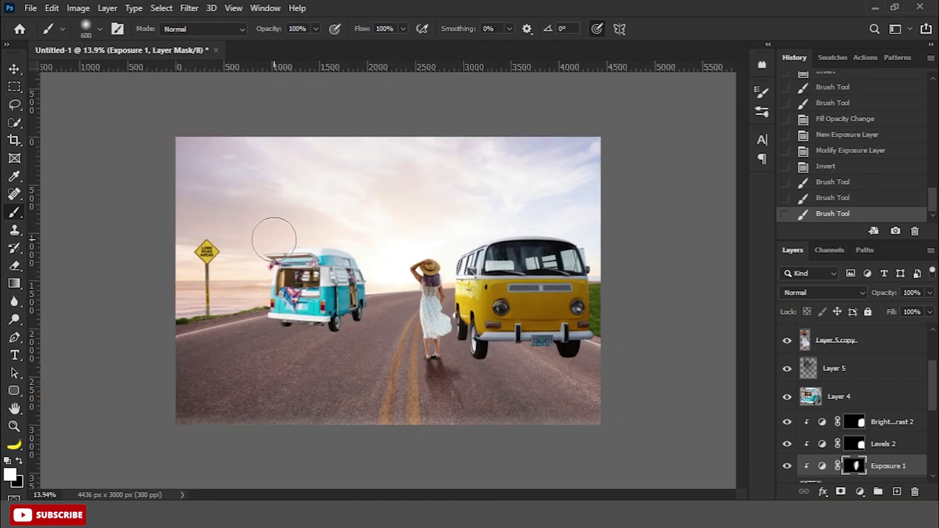
Step: Compare the van adjustments and set Levels 2 opacity to 50%
click(787, 444)
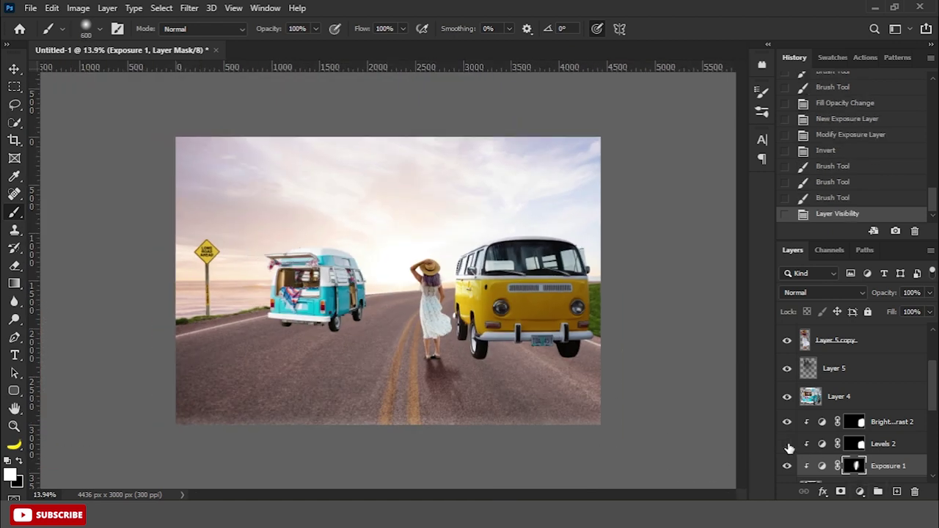
click(871, 449)
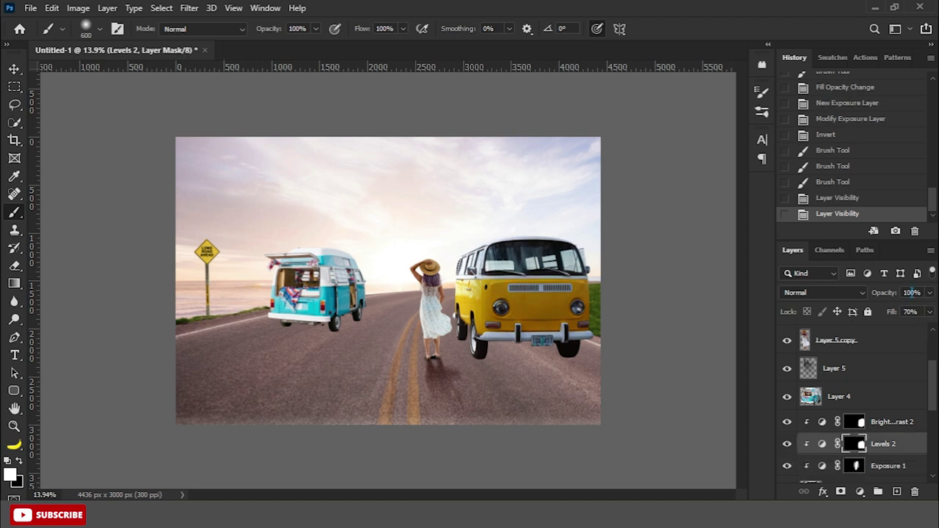
text(50)
key(Return)
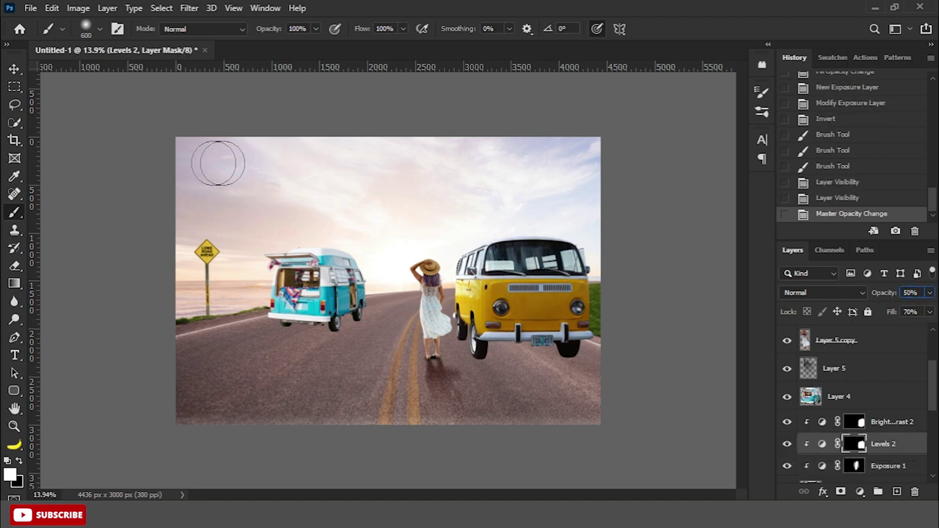
click(14, 70)
Step: Duplicate the yellow van layer and turn the original into a rasterized dark colour overlay silhouette
scroll(660, 345, up, 3)
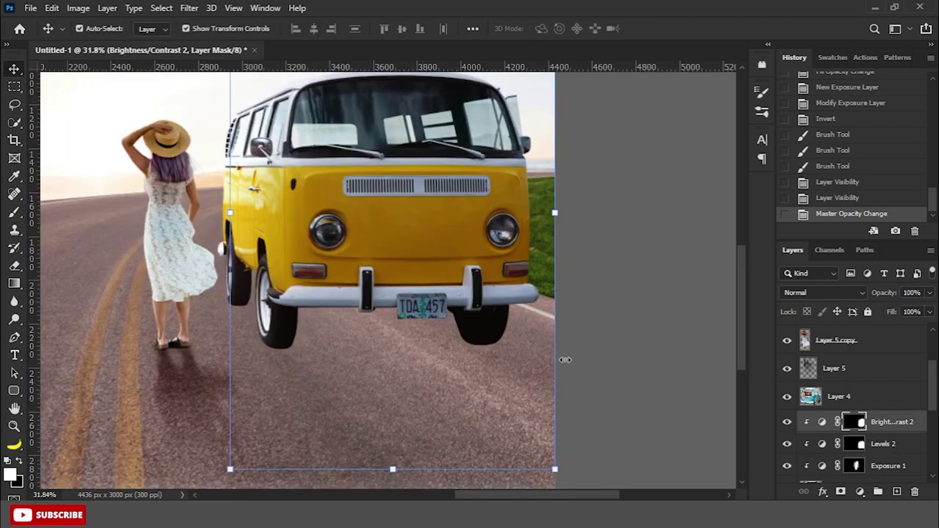
scroll(844, 411, down, 3)
click(860, 425)
key(ctrl+j)
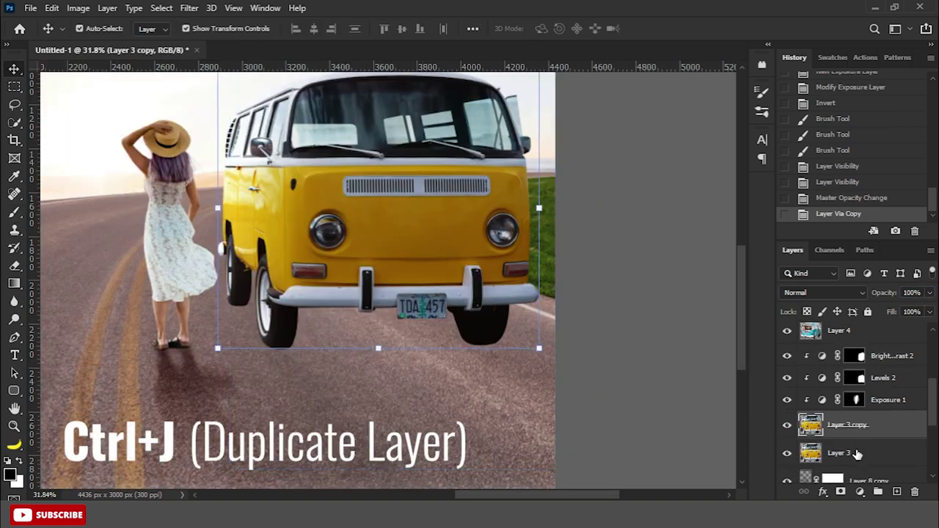
click(856, 452)
right_click(856, 452)
click(713, 19)
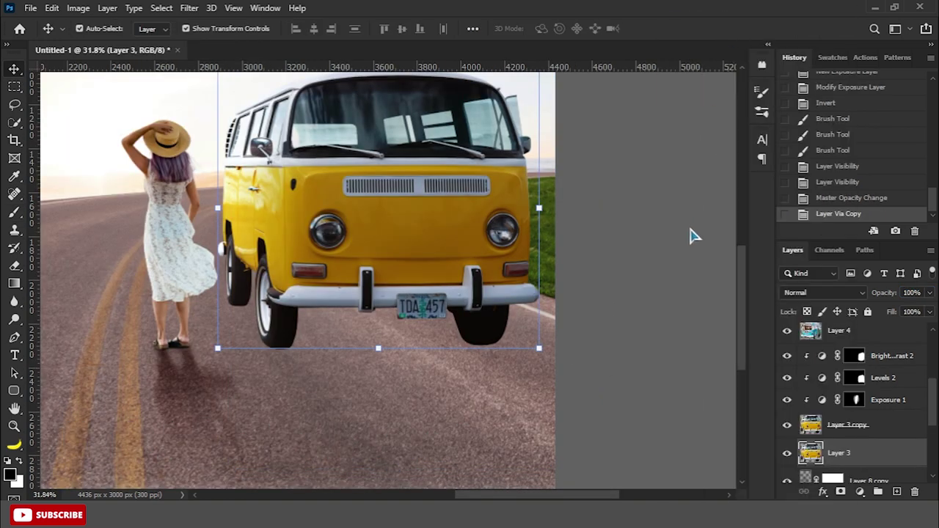
click(471, 327)
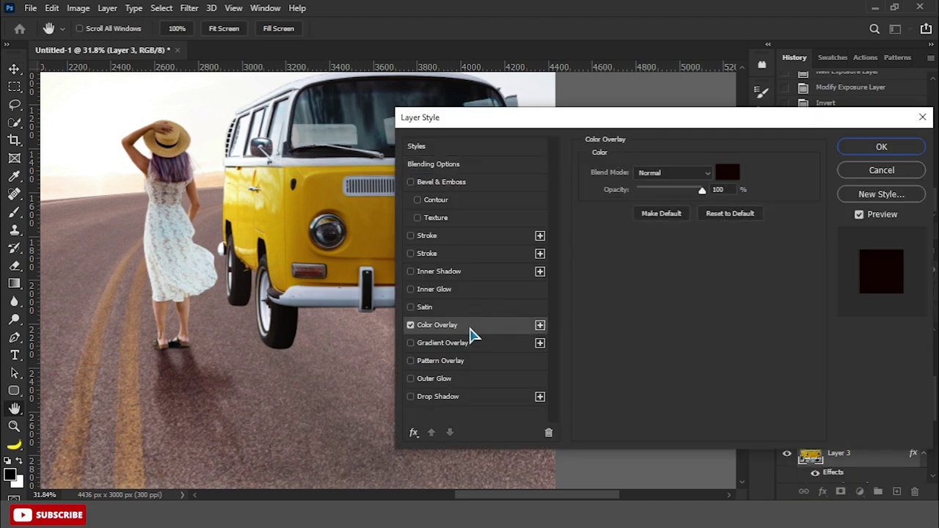
click(850, 148)
right_click(851, 459)
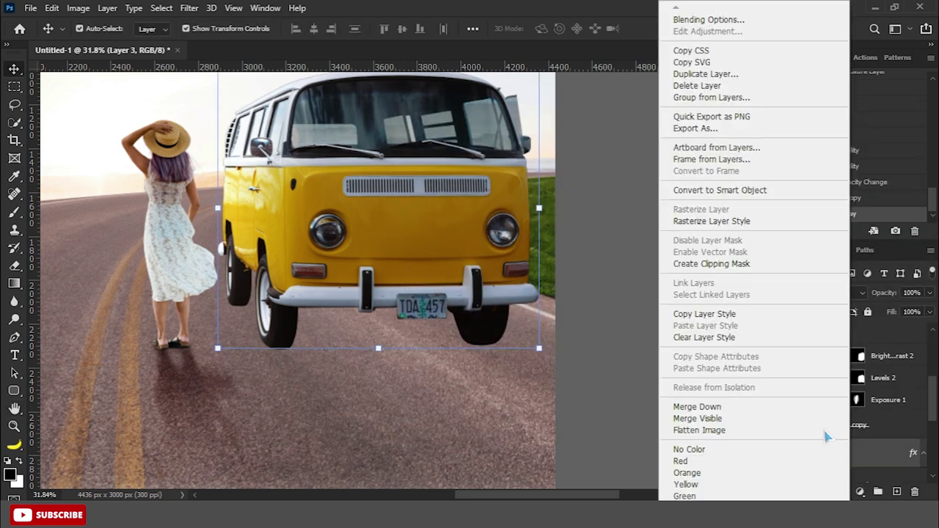
click(731, 221)
Step: Flip the dark van downward and distort its corners into a shadow across the road
scroll(595, 285, down, 2)
drag(437, 121, 429, 274)
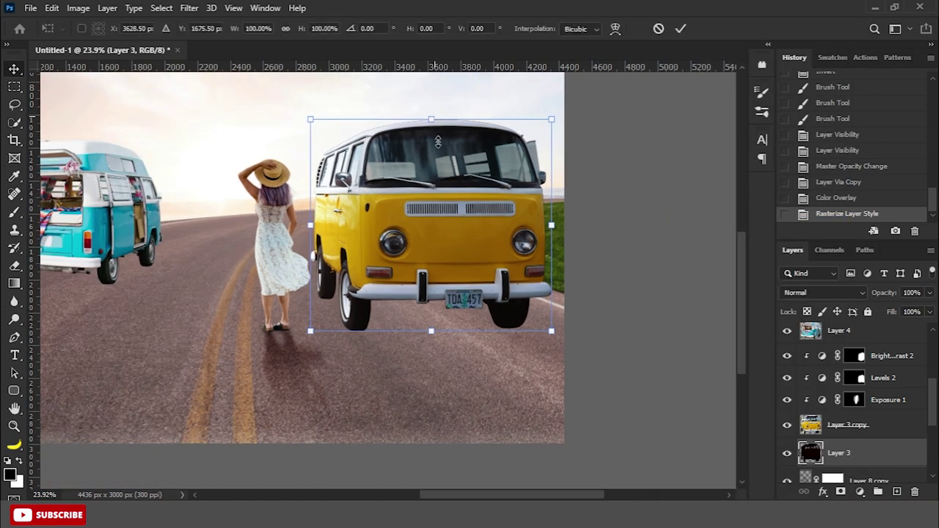
right_click(430, 274)
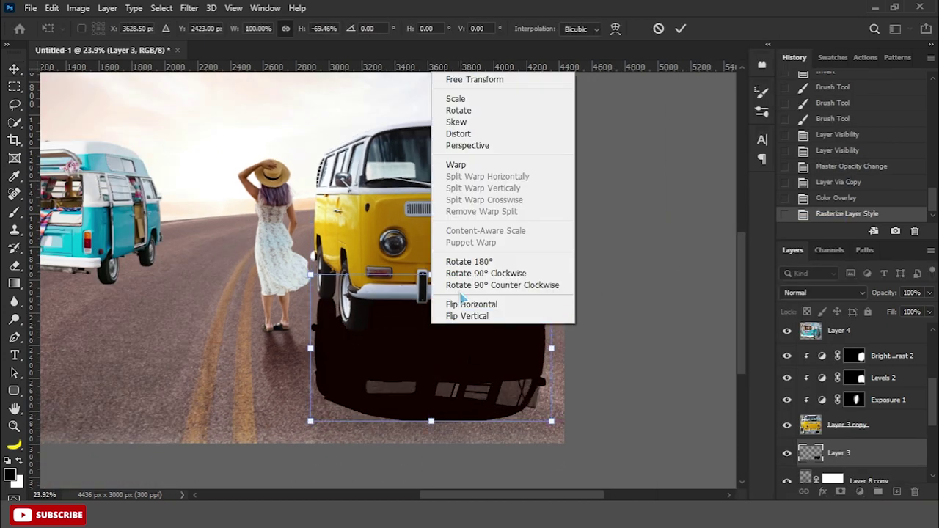
click(448, 133)
drag(432, 422, 506, 428)
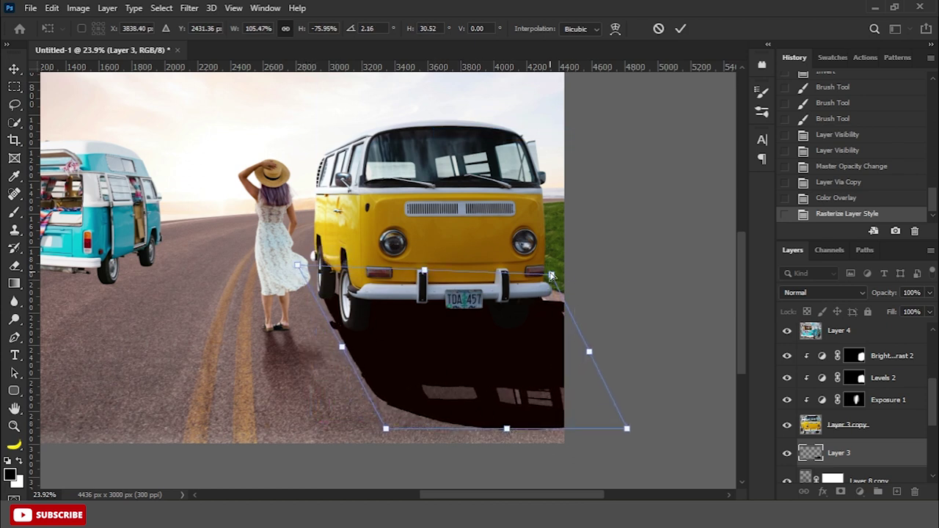
drag(552, 276, 527, 289)
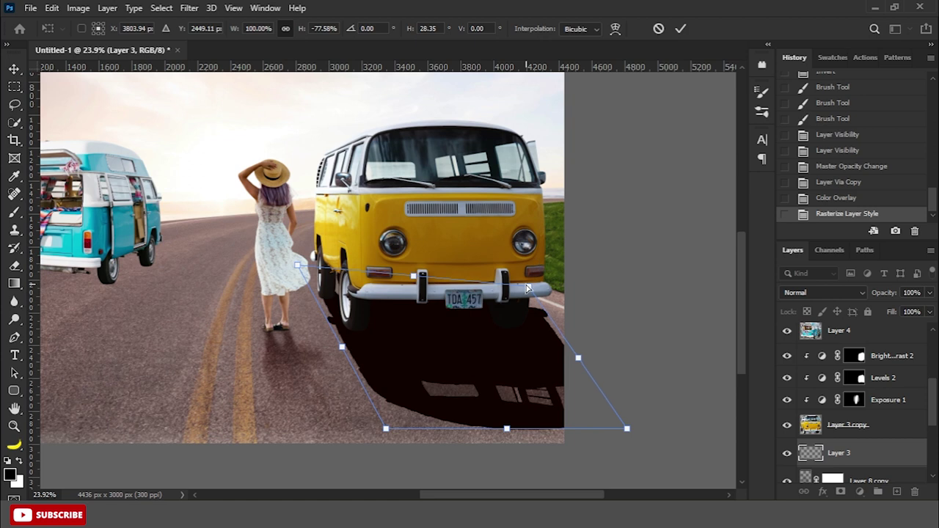
mouse_move(298, 266)
mouse_down()
mouse_move(291, 298)
mouse_move(303, 277)
mouse_up()
drag(627, 429, 634, 418)
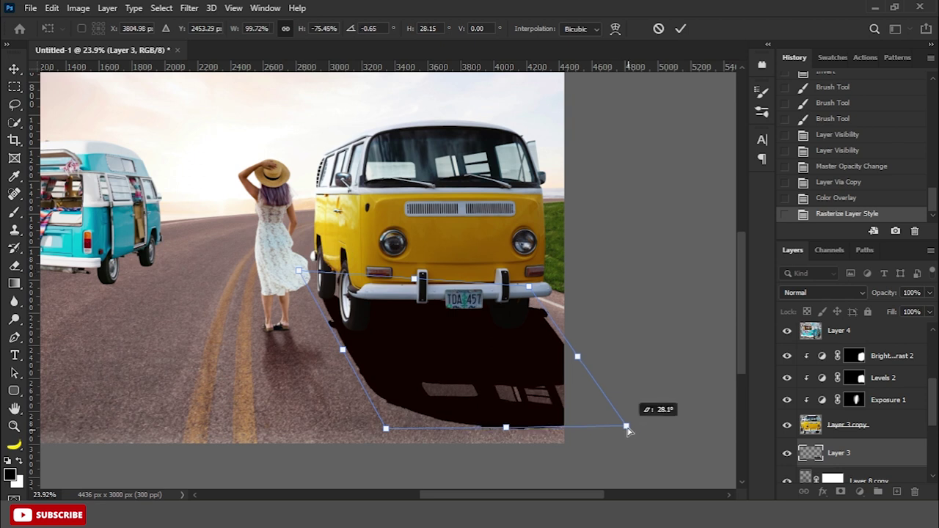
key(Return)
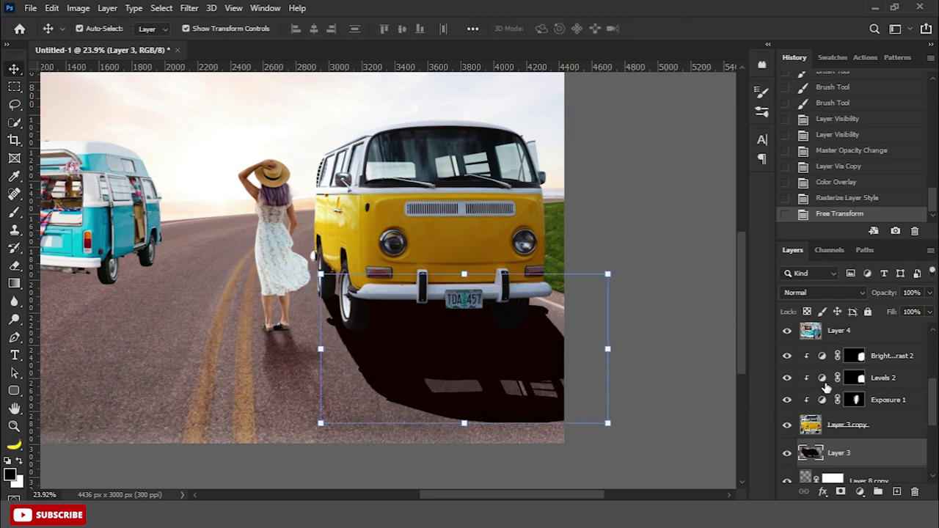
Step: Set the van shadow to Soft Light, reapply Motion Blur and add a Gaussian Blur
click(836, 294)
click(827, 337)
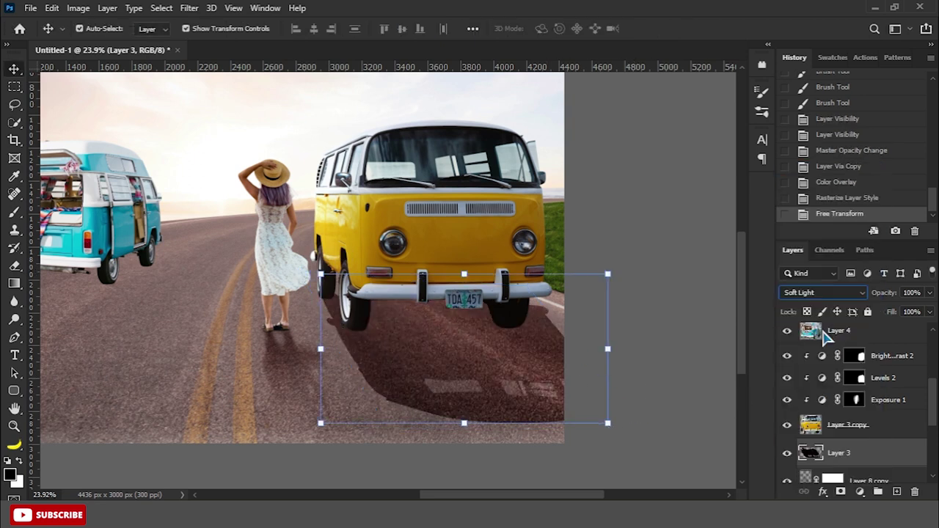
click(710, 413)
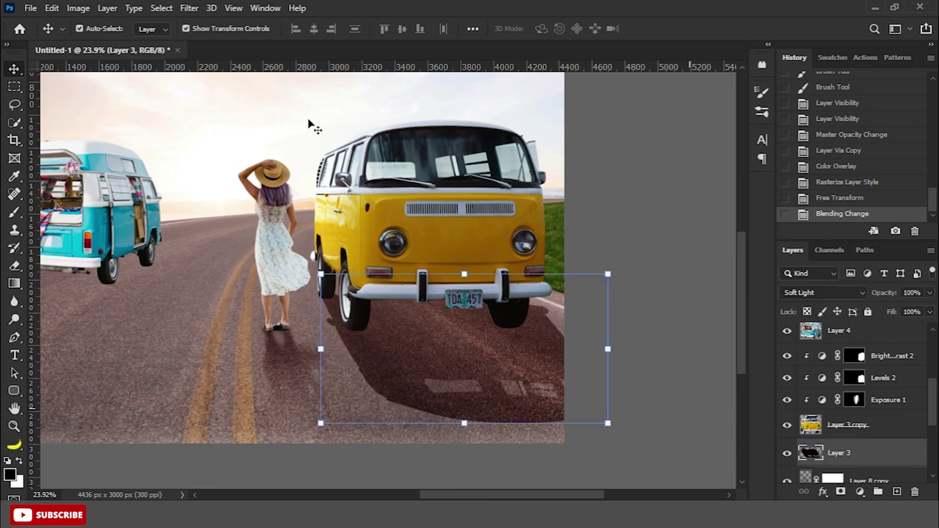
click(192, 9)
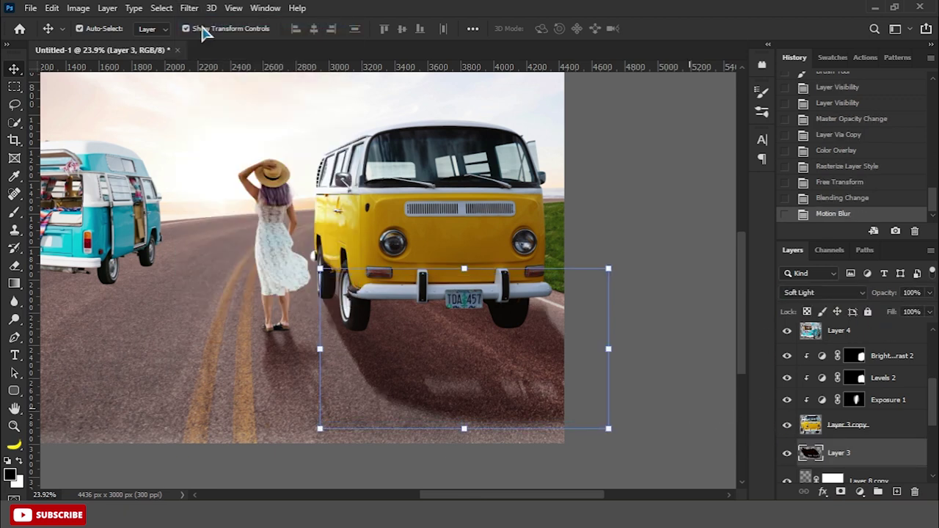
click(198, 11)
mouse_move(199, 184)
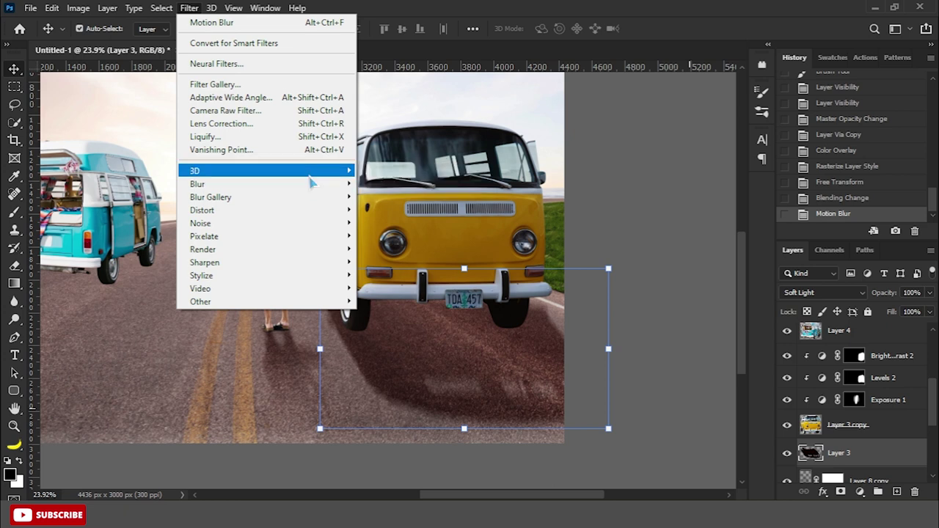
click(389, 235)
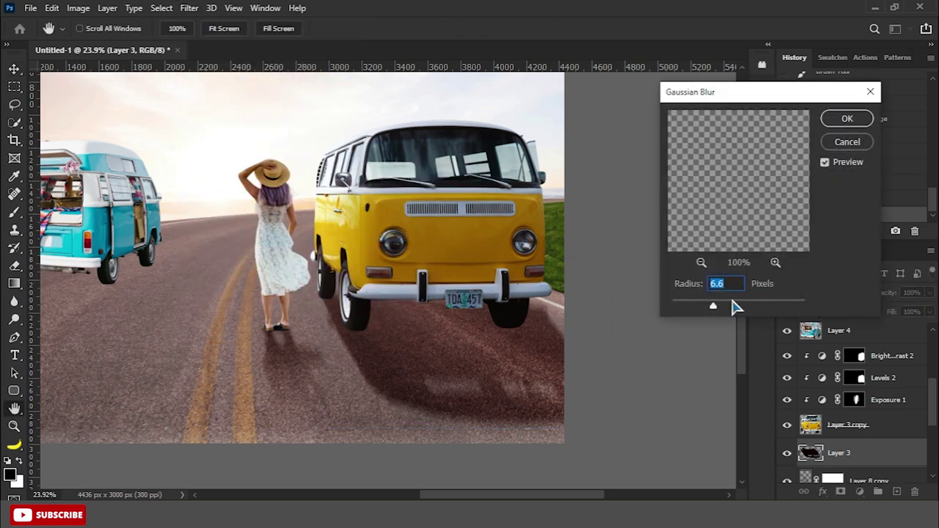
click(845, 119)
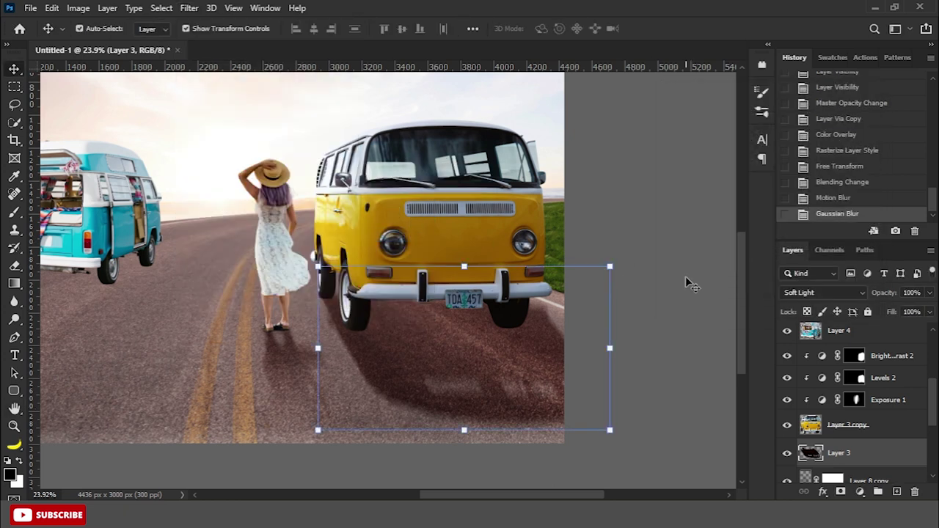
Step: Mask the shadow with a black-to-white gradient so it fades along its length
click(841, 492)
right_click(14, 284)
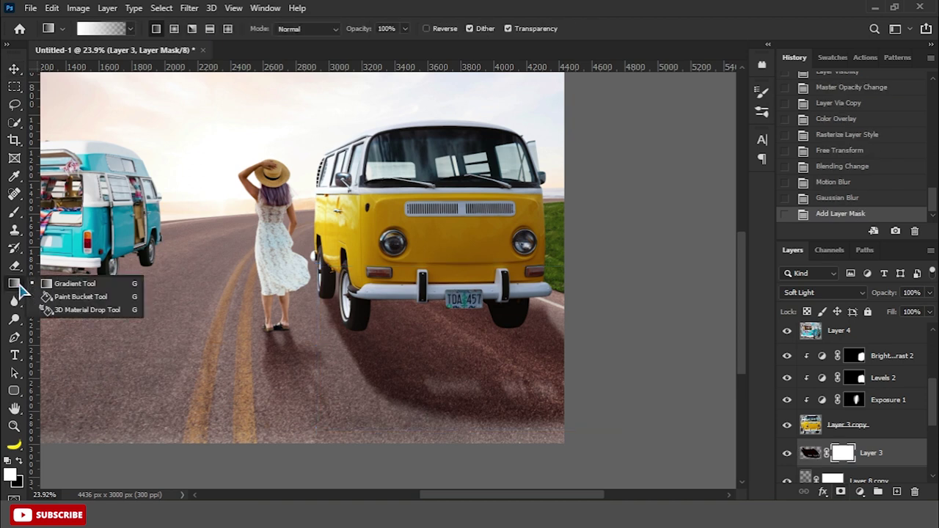
click(56, 283)
key(x)
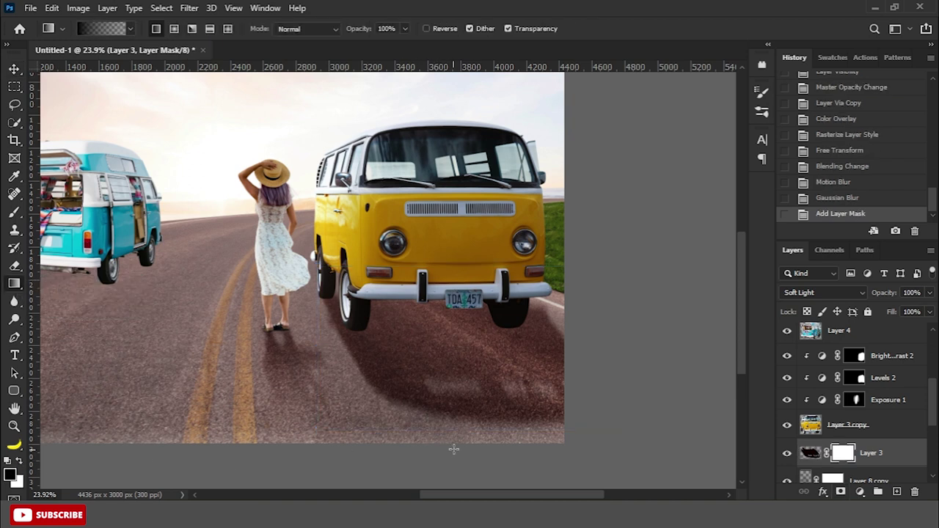
drag(456, 313, 456, 433)
key(ctrl+0)
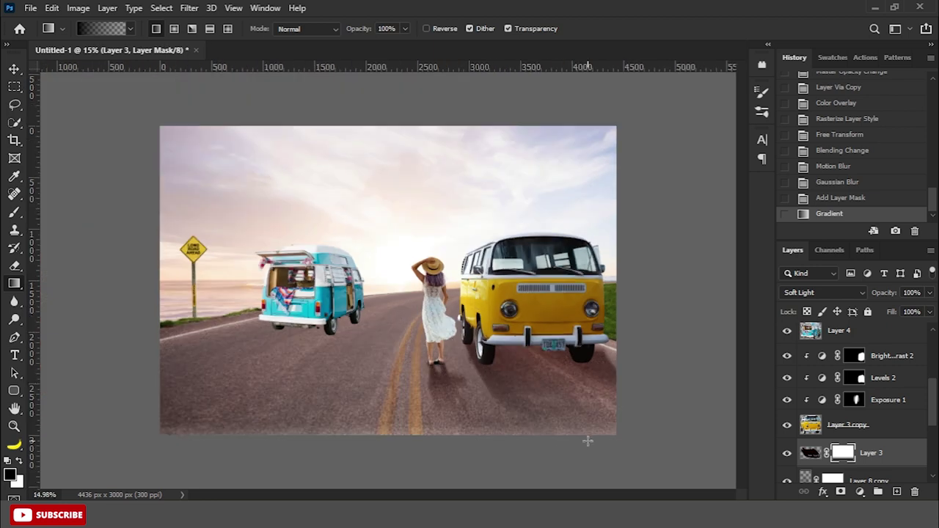
drag(570, 424, 566, 358)
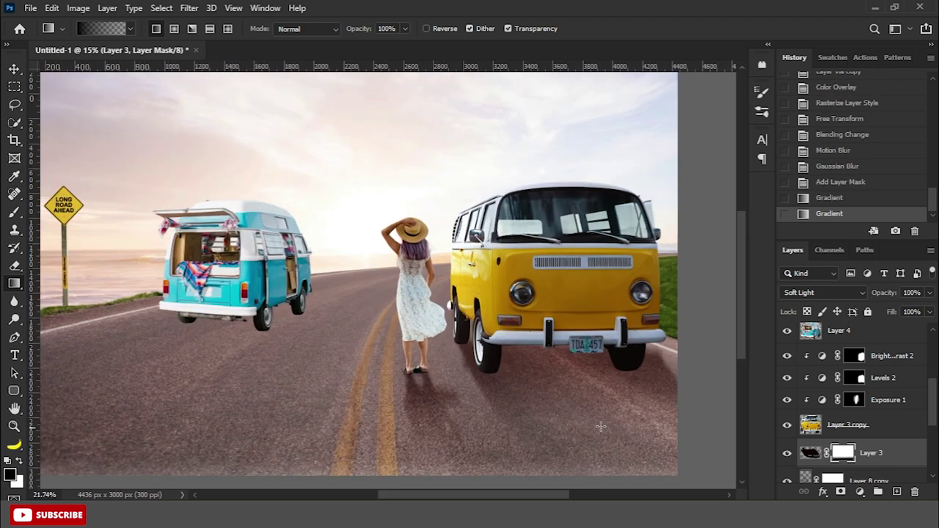
Step: Clip Layer 7 and Layer 8 copy to the layers beneath them
scroll(558, 382, up, 3)
scroll(871, 465, down, 3)
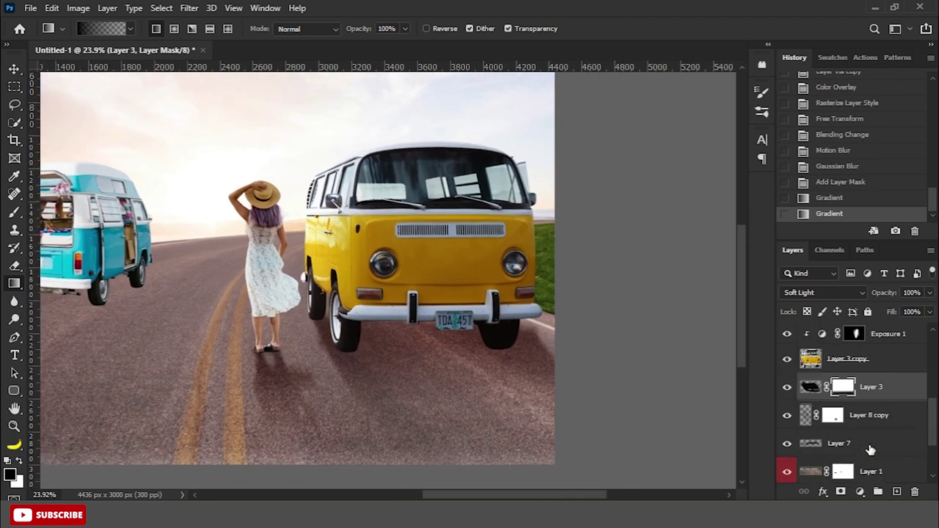
click(871, 446)
right_click(870, 446)
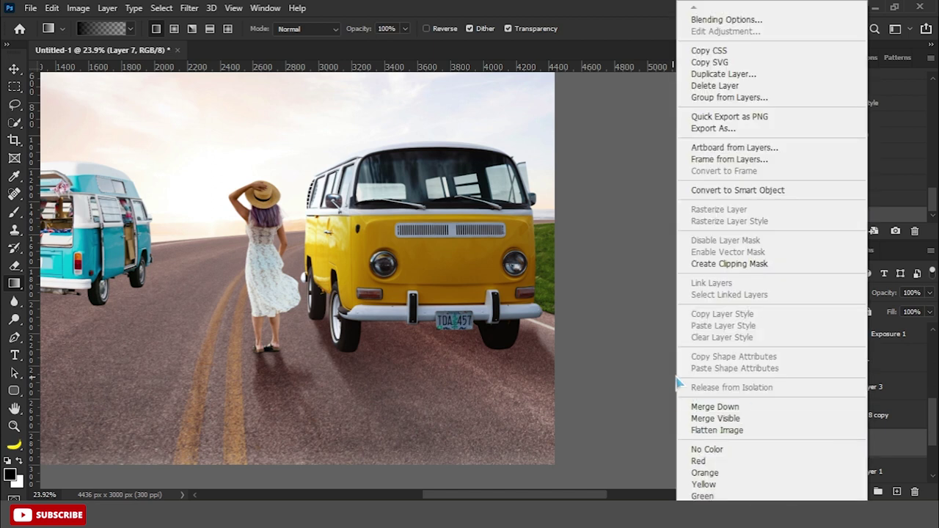
click(721, 264)
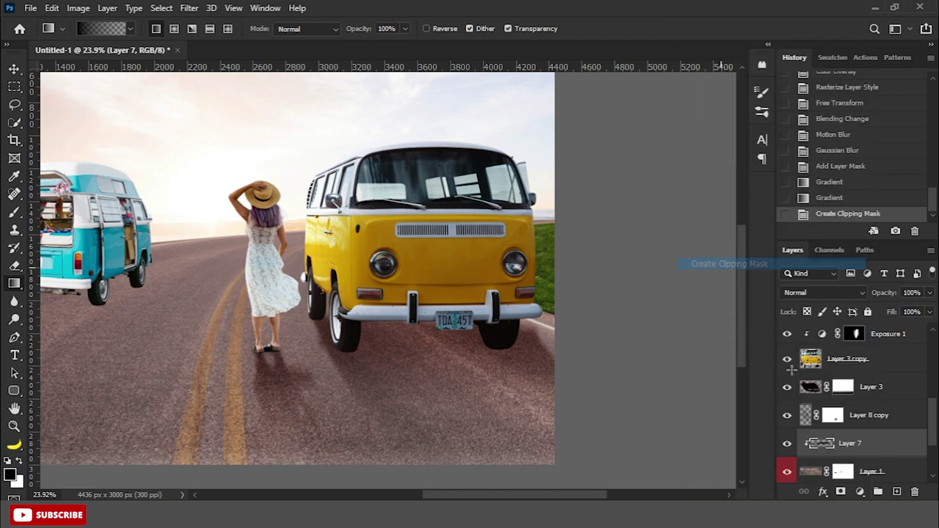
right_click(866, 416)
click(724, 265)
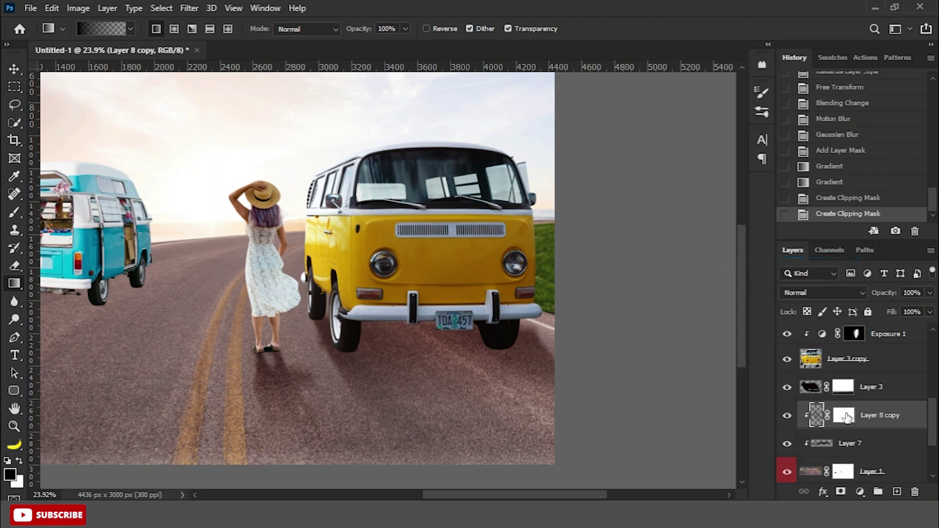
Step: On a new layer, brush black shadow under the yellow van's bumper and wheels
ctrl+click(897, 492)
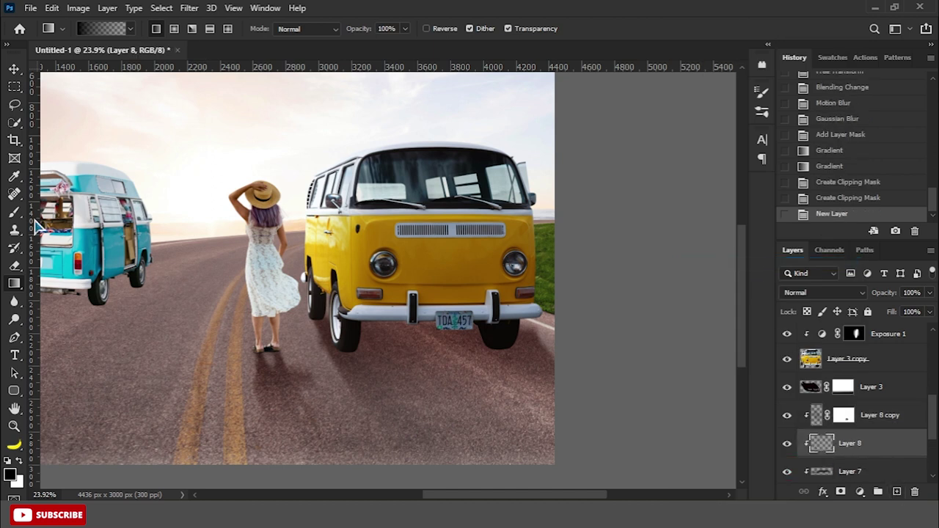
click(14, 213)
click(74, 209)
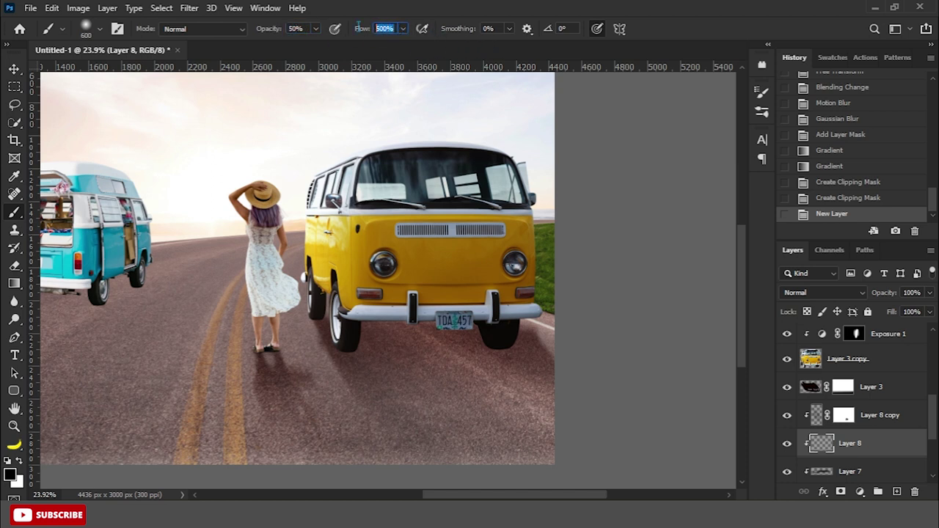
click(620, 29)
click(688, 14)
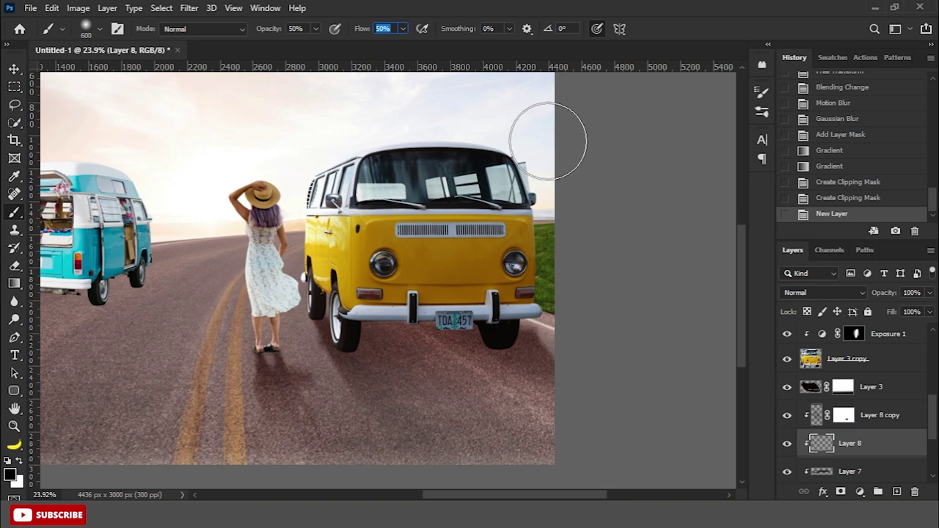
mouse_move(478, 306)
mouse_down()
mouse_move(334, 323)
mouse_move(487, 325)
mouse_move(439, 334)
mouse_up()
key(bracketleft)
key(bracketleft)
key(bracketleft)
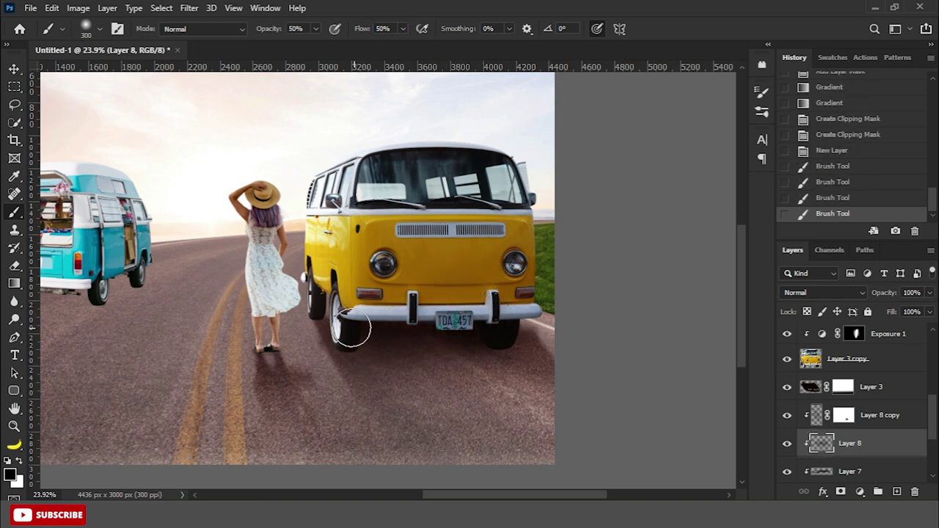
mouse_move(328, 322)
mouse_down()
mouse_move(356, 335)
mouse_move(543, 334)
mouse_up()
key(bracketright)
key(bracketright)
key(bracketright)
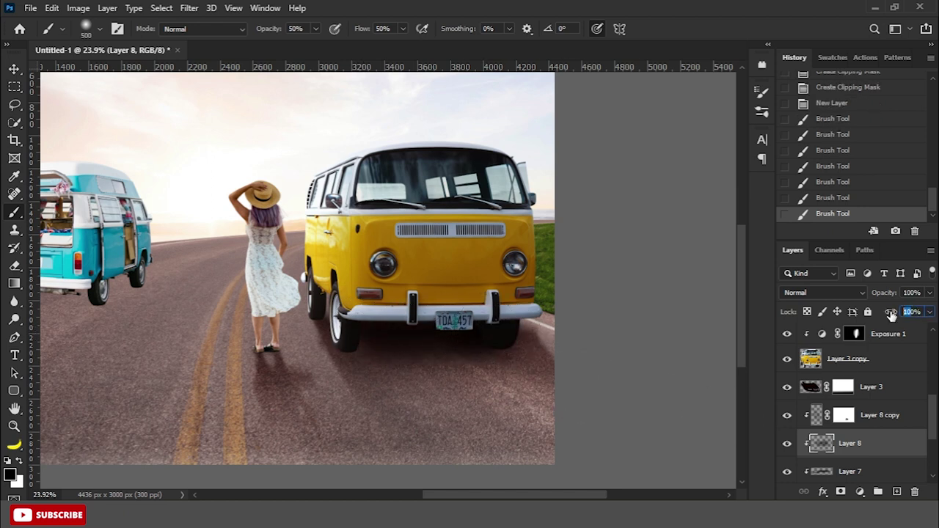
Step: Lower the shadow layer's fill to 50% and repaint around the bumper and left wheel
text(50)
key(Return)
click(711, 442)
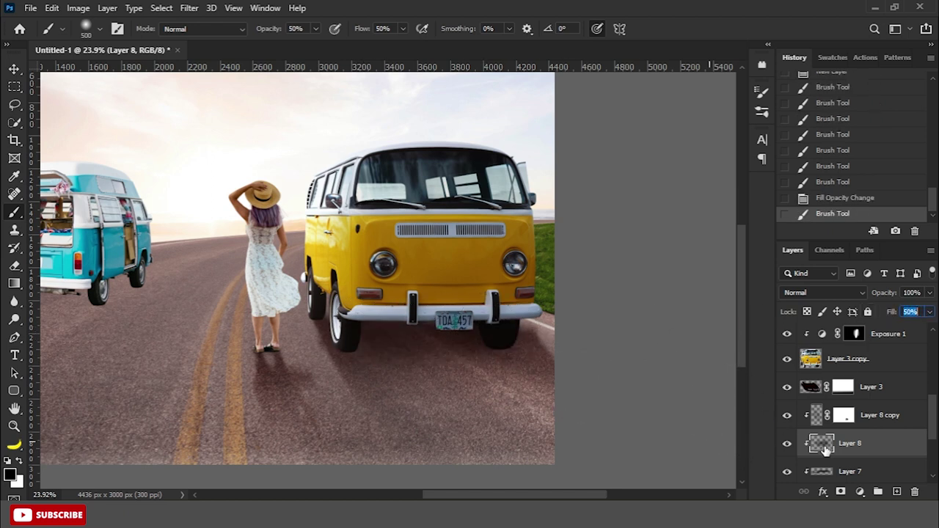
scroll(834, 454, down, 2)
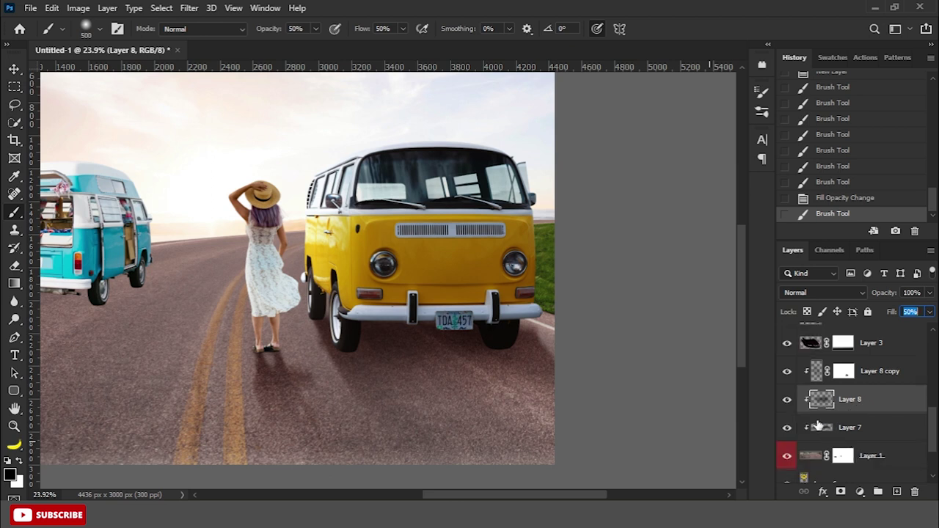
click(787, 401)
click(422, 313)
click(390, 315)
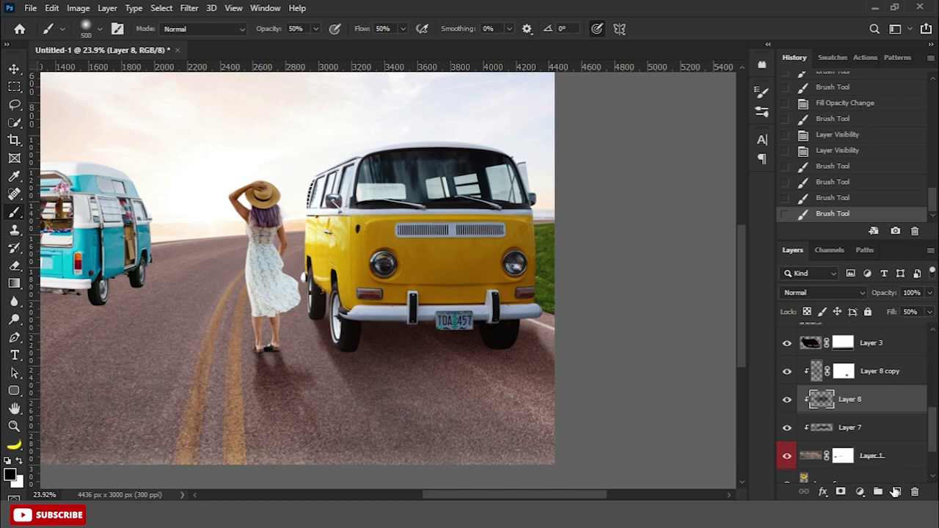
Step: Paint a second bumper shadow layer, mask and refine it, then add Layer 10 above Layer 8 copy
click(896, 491)
drag(482, 314, 346, 314)
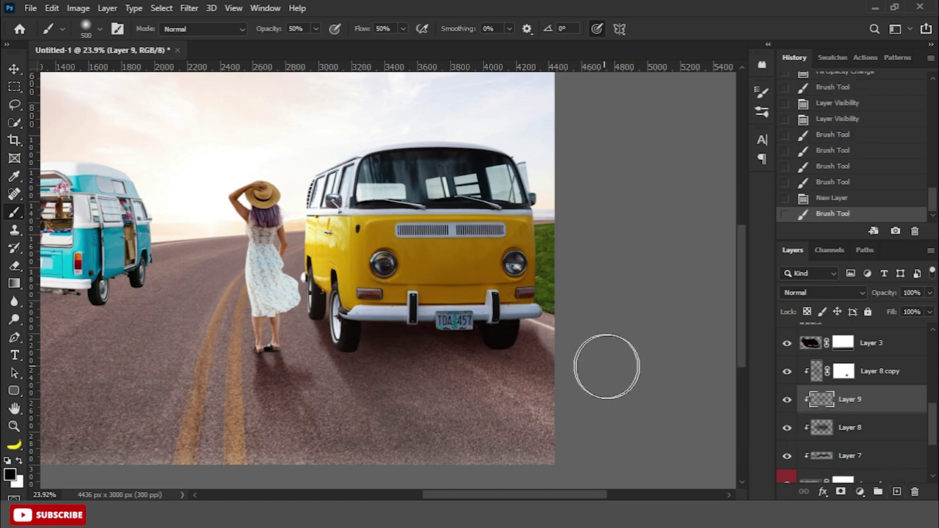
key(bracketleft)
key(bracketleft)
drag(367, 334, 537, 330)
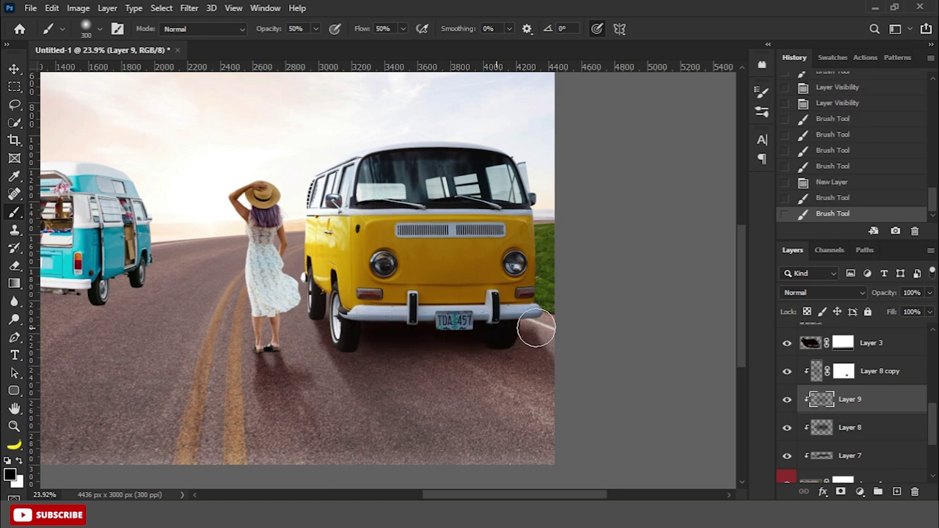
click(841, 492)
key(x)
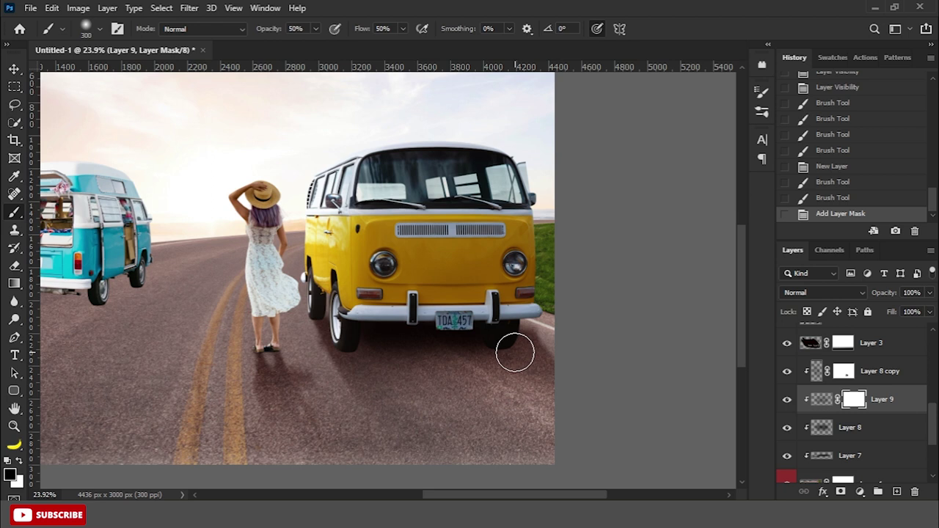
drag(371, 353, 309, 355)
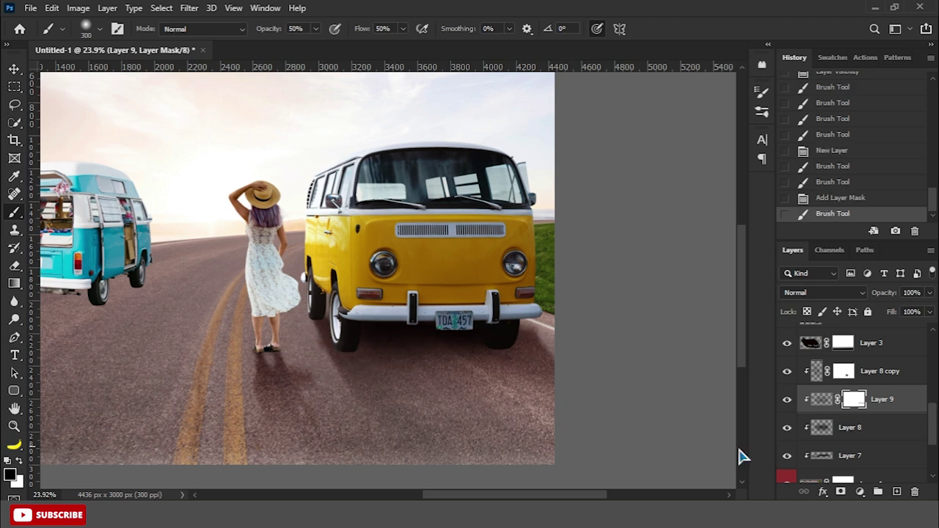
click(887, 375)
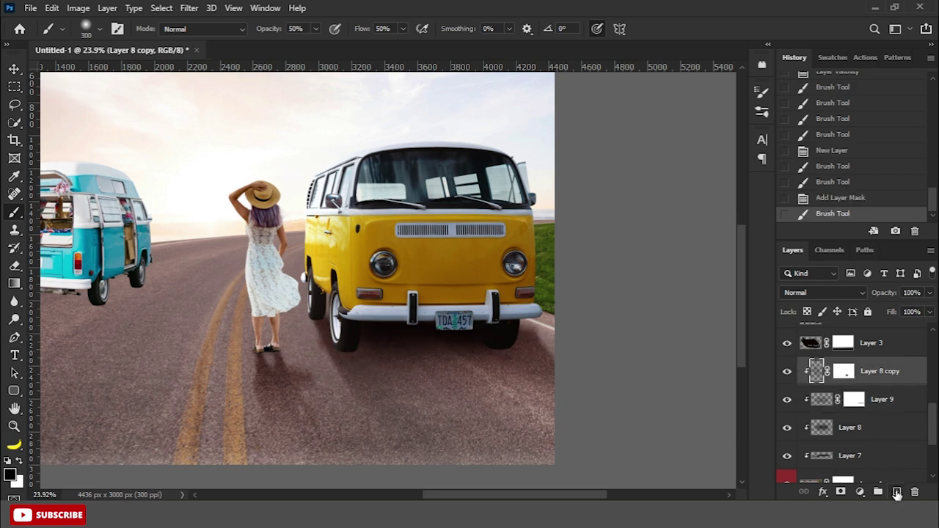
click(897, 492)
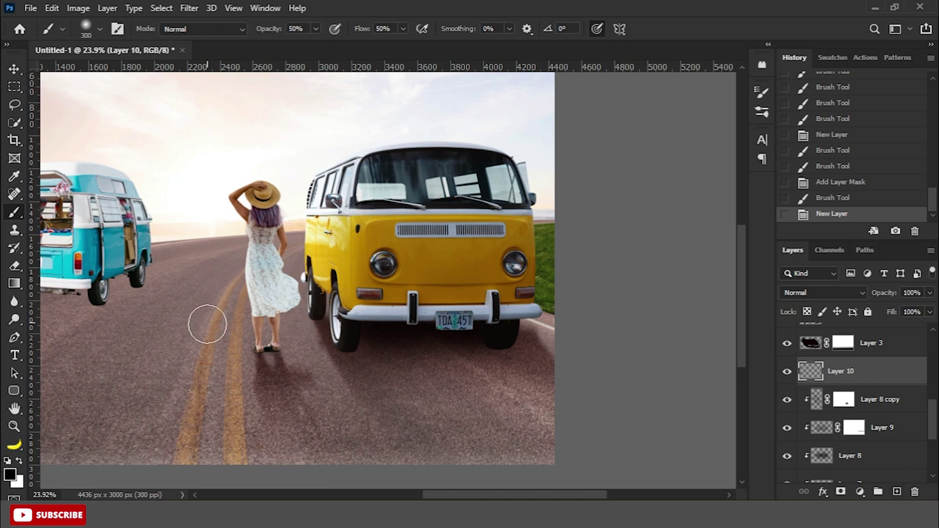
Step: Paint a dark blob and stretch, tilt and place it as a shadow under the left wheel
click(183, 323)
click(183, 323)
click(14, 69)
drag(183, 284, 183, 241)
drag(244, 293, 232, 276)
drag(182, 327, 372, 375)
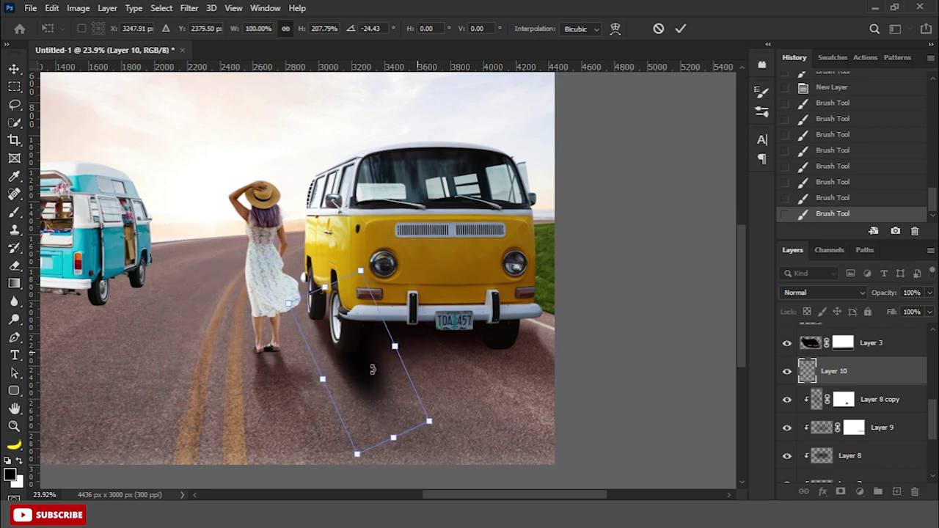
key(Return)
key(Up)
key(Left)
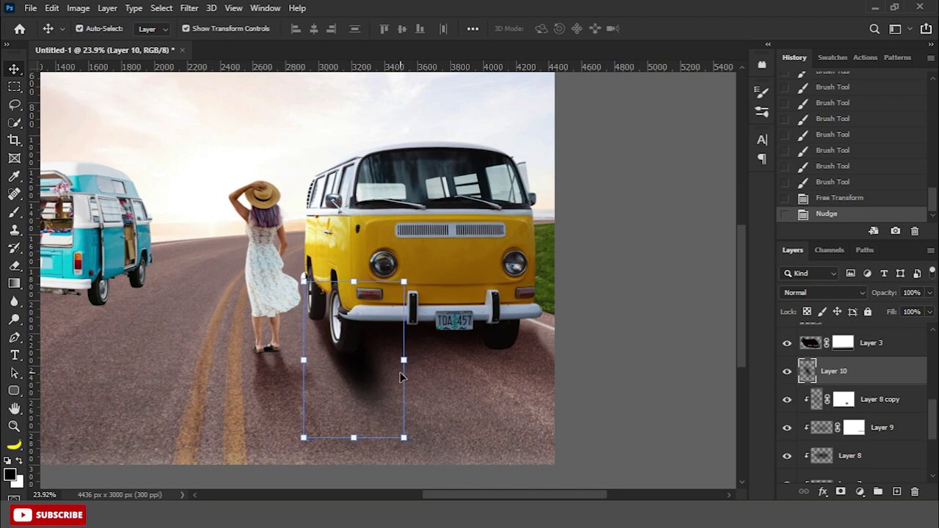
drag(404, 281, 395, 293)
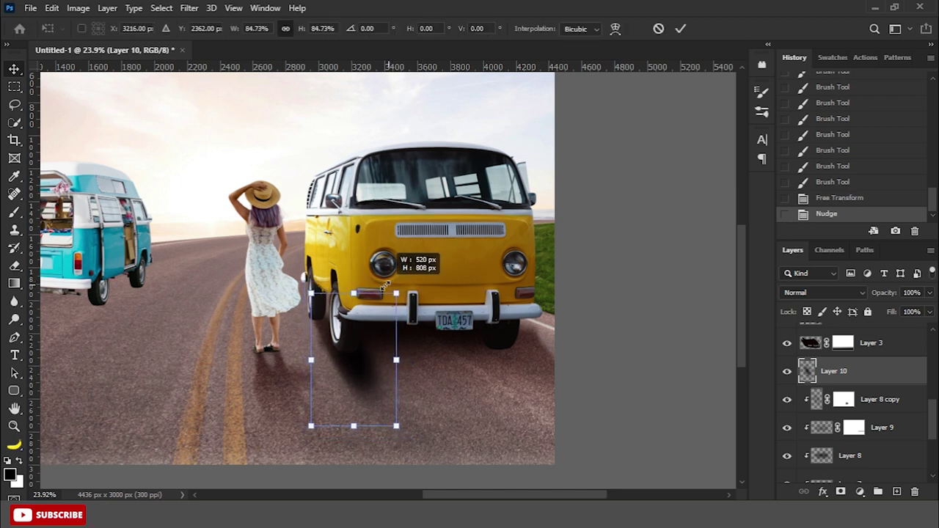
key(Return)
key(Up)
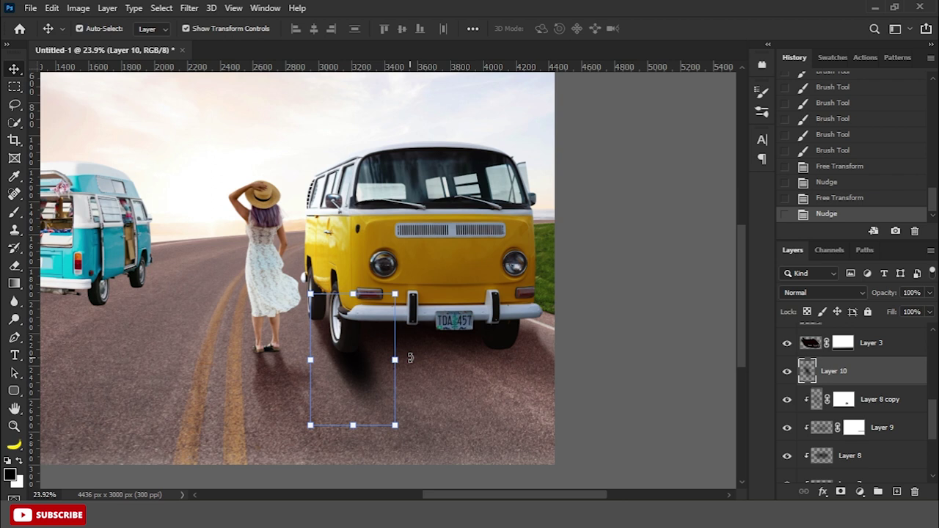
Step: Duplicate the wheel shadow and move the copy beneath the van's right wheel
key(ctrl+j)
key(ctrl+t)
drag(358, 372, 523, 374)
key(Up)
key(Up)
key(Left)
key(Left)
key(Up)
key(Up)
Step: Commit the right-wheel shadow, then add a copy scaled to about 58% under the left wheel
key(Left)
key(Up)
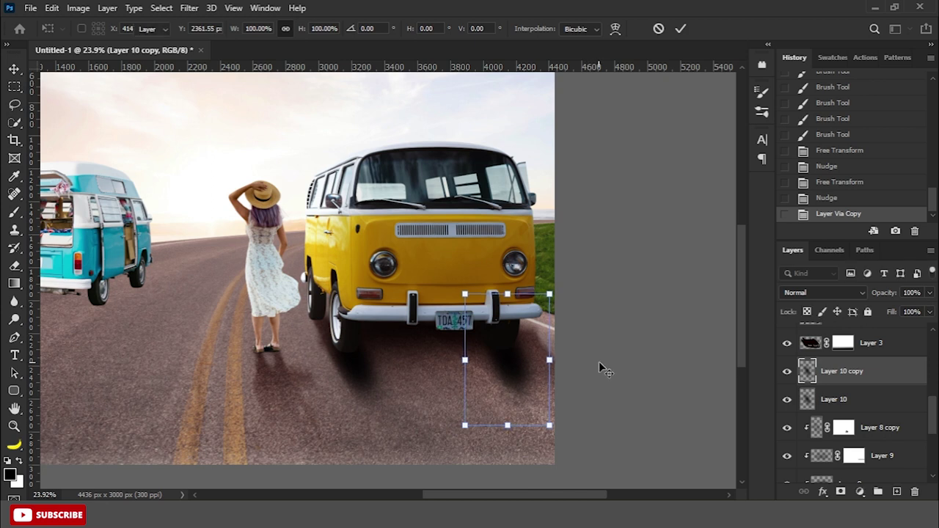
key(Return)
click(361, 370)
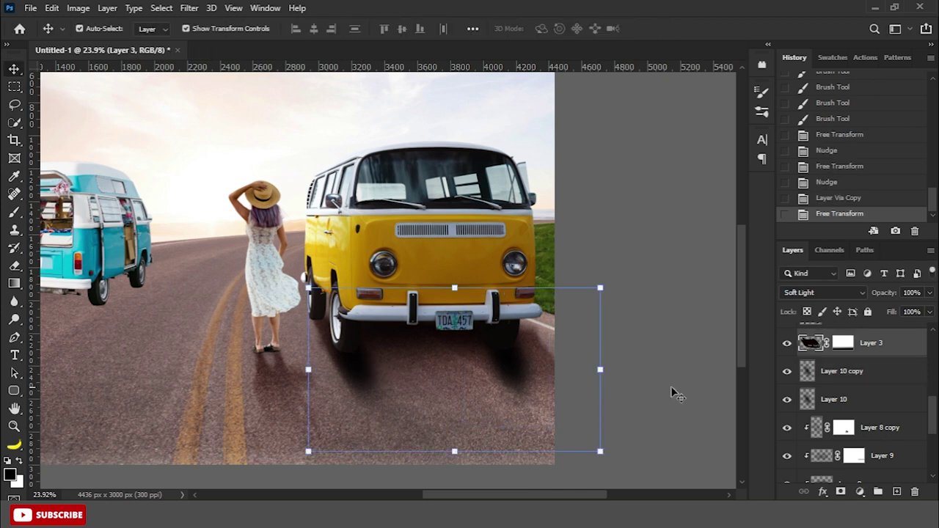
click(834, 374)
key(ctrl+j)
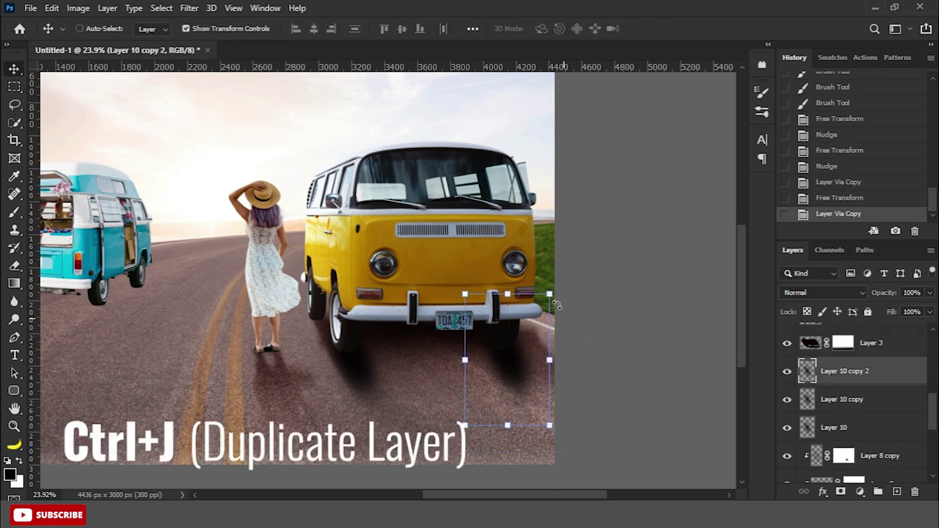
key(ctrl+t)
drag(550, 294, 514, 349)
drag(492, 385, 325, 332)
key(Return)
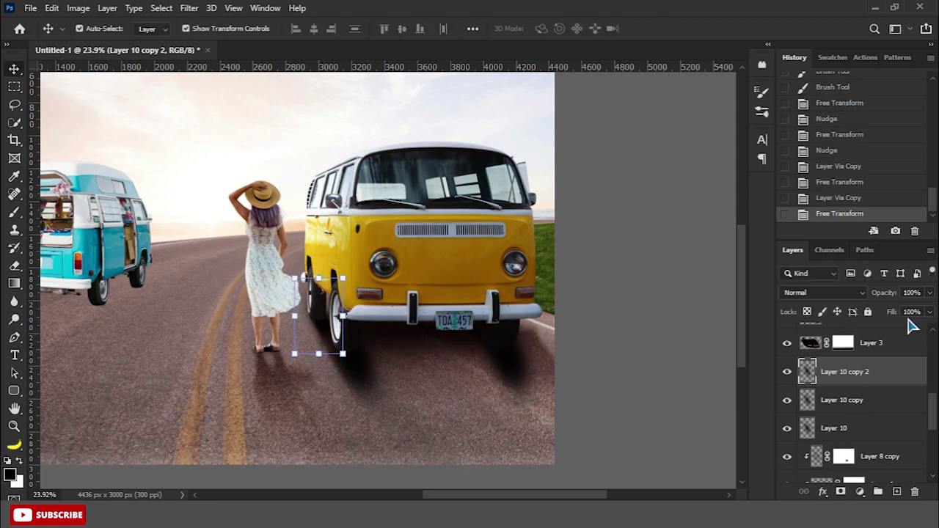
Step: Set Layer 10 fill to 50% and Layer 10 copy and copy 2 fills to 70%
click(861, 428)
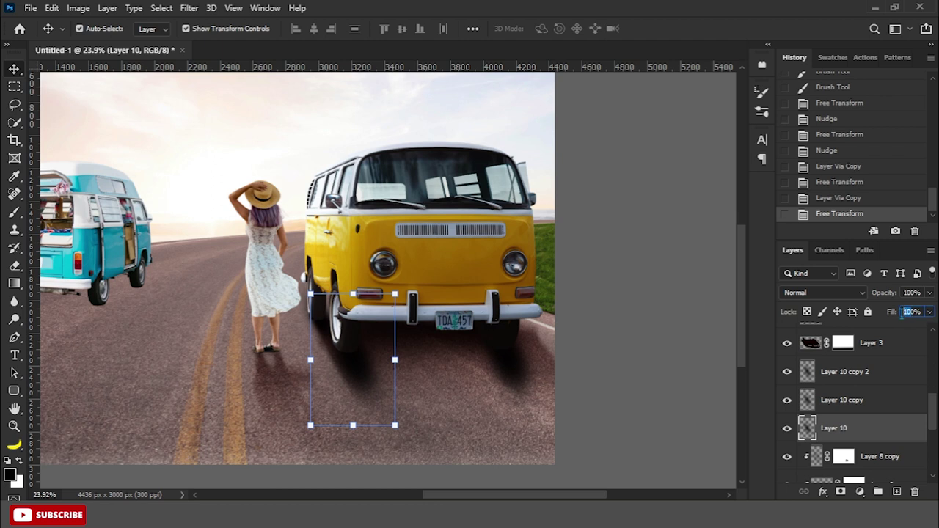
text(50)
key(Return)
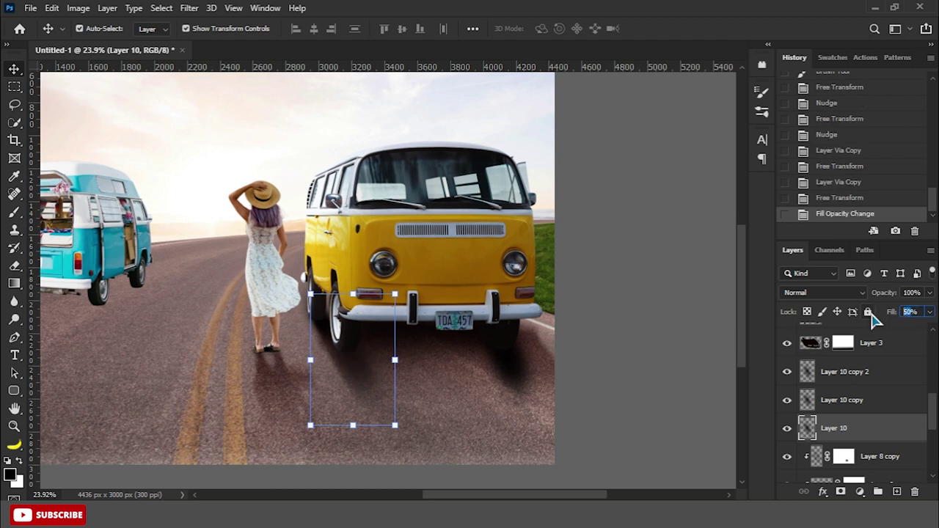
click(801, 399)
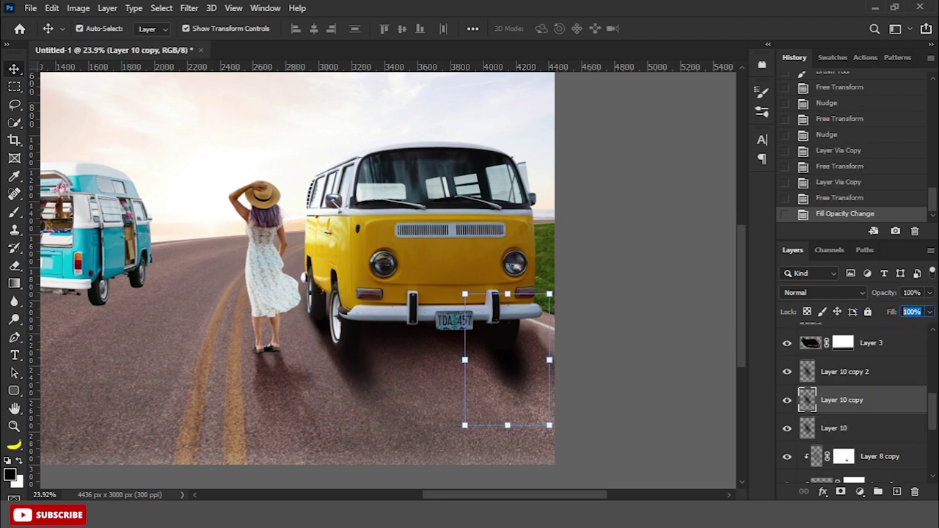
text(70)
key(Return)
click(844, 372)
drag(891, 312, 844, 329)
key(Return)
Step: Merge the three Layer 10 shadow layers into one and give it a mask
click(842, 492)
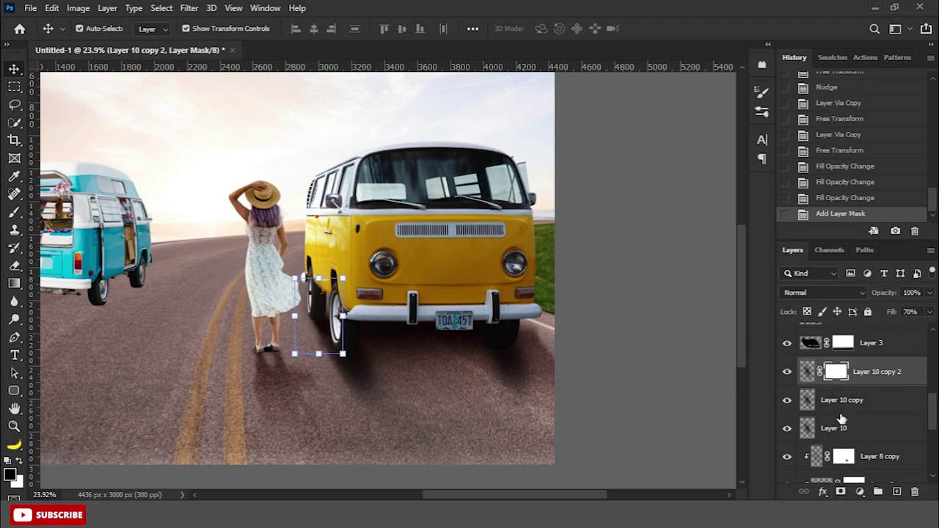
click(839, 401)
ctrl+click(866, 372)
ctrl+click(858, 435)
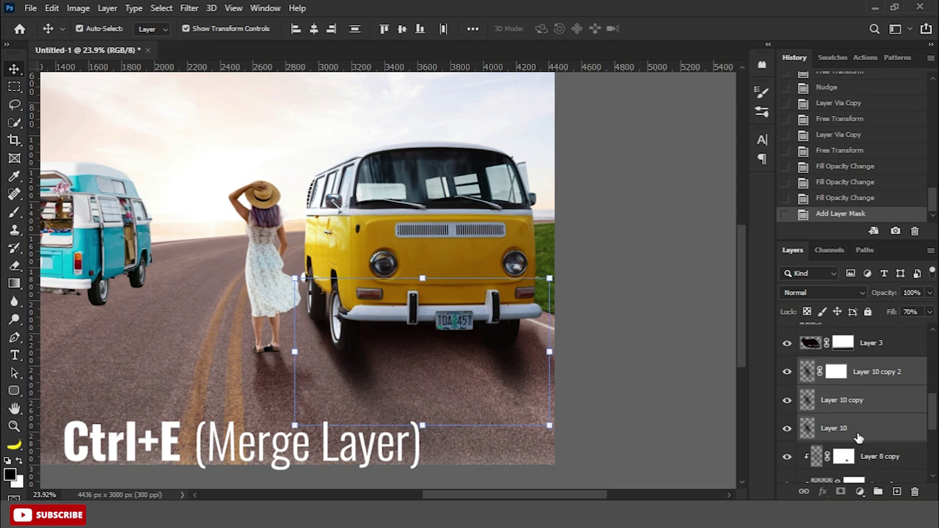
key(ctrl+e)
click(842, 492)
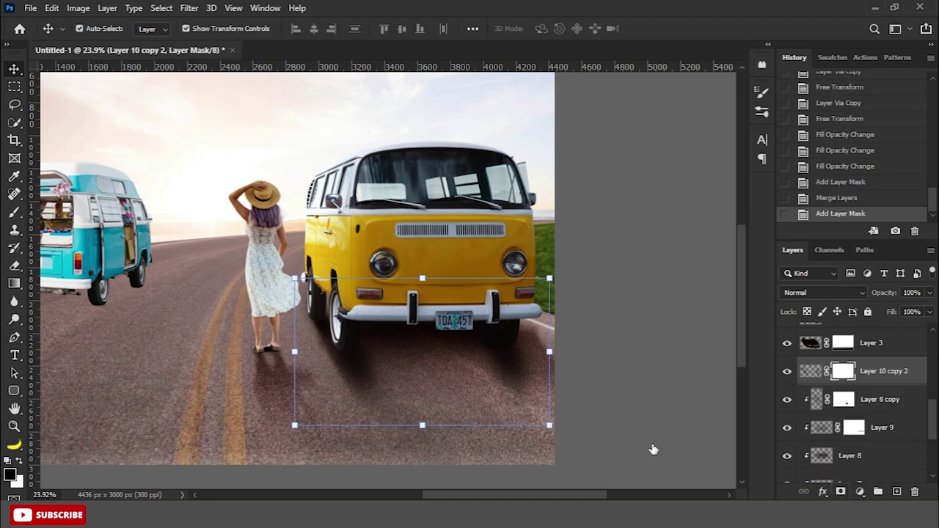
Step: With a 40% brush, paint the shadow mask to blend its right side into the road
right_click(14, 212)
click(74, 212)
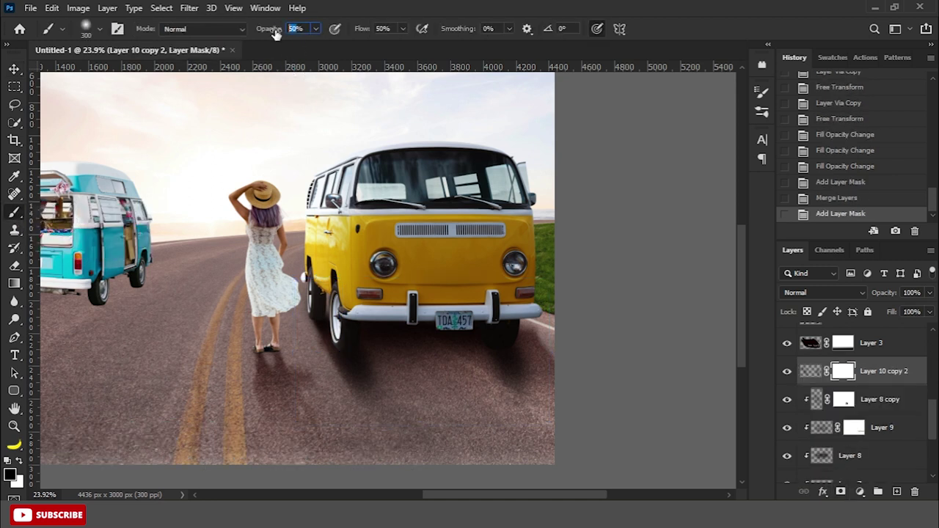
key(Return)
drag(689, 93, 636, 256)
drag(554, 375, 519, 388)
key(bracketright)
key(bracketright)
click(367, 389)
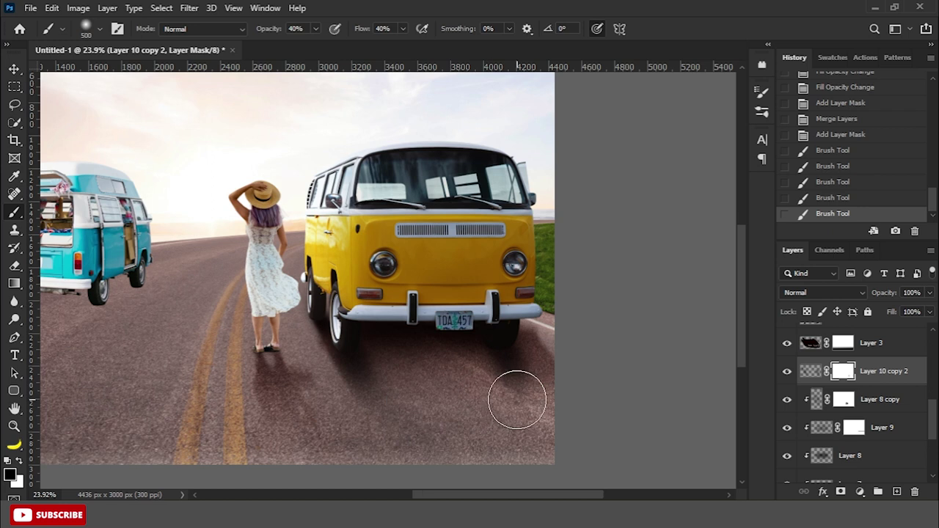
scroll(518, 400, down, 2)
mouse_move(535, 419)
mouse_down()
mouse_move(514, 417)
mouse_move(676, 426)
mouse_up()
scroll(566, 424, down, 2)
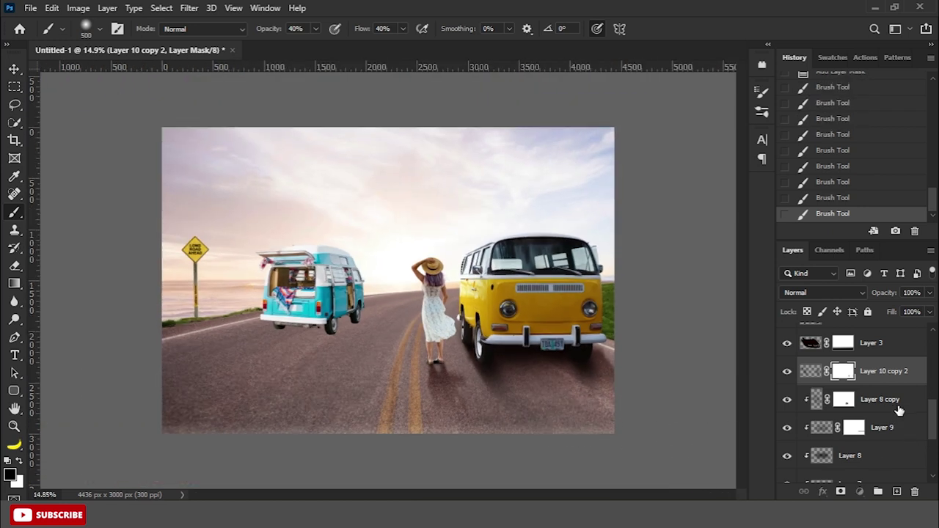
Step: Paint extra shadow under the yellow van on a new empty layer
click(897, 491)
scroll(517, 366, up, 2)
mouse_move(535, 377)
mouse_down()
mouse_move(582, 367)
mouse_move(625, 374)
mouse_move(629, 386)
mouse_move(577, 388)
mouse_move(509, 372)
mouse_up()
key(bracketleft)
key(bracketleft)
key(bracketleft)
scroll(670, 367, down, 2)
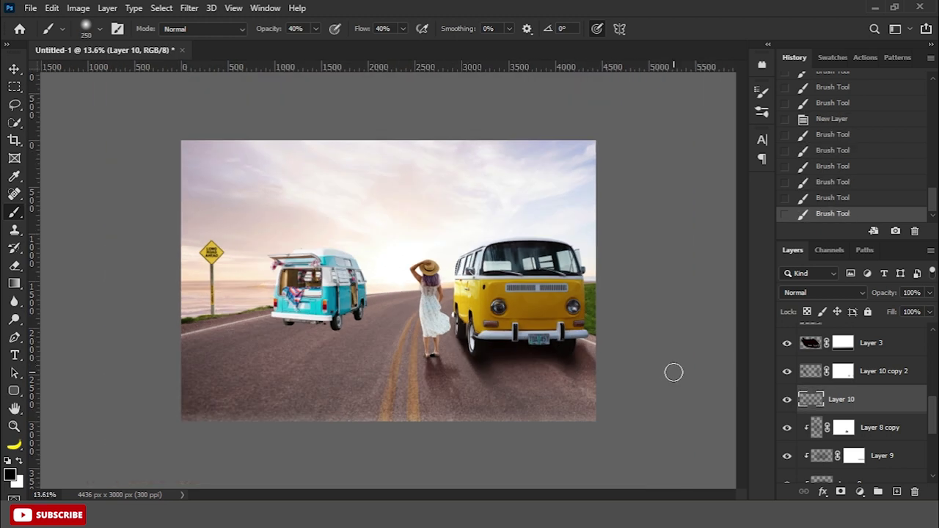
scroll(674, 373, up, 1)
Step: Compare Layer 10 and Layer 8 visibility and set Layer 8 to 50%
click(788, 400)
scroll(855, 433, down, 2)
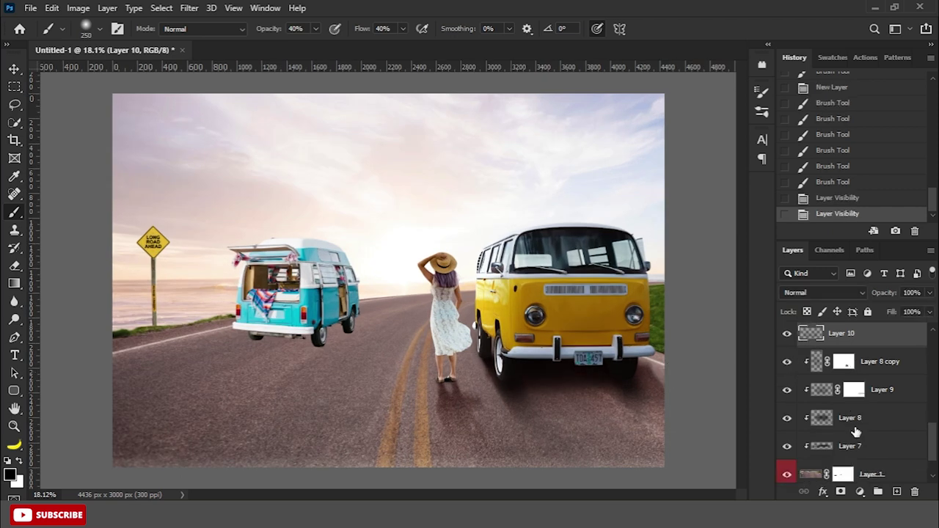
scroll(856, 433, down, 1)
click(788, 374)
click(848, 378)
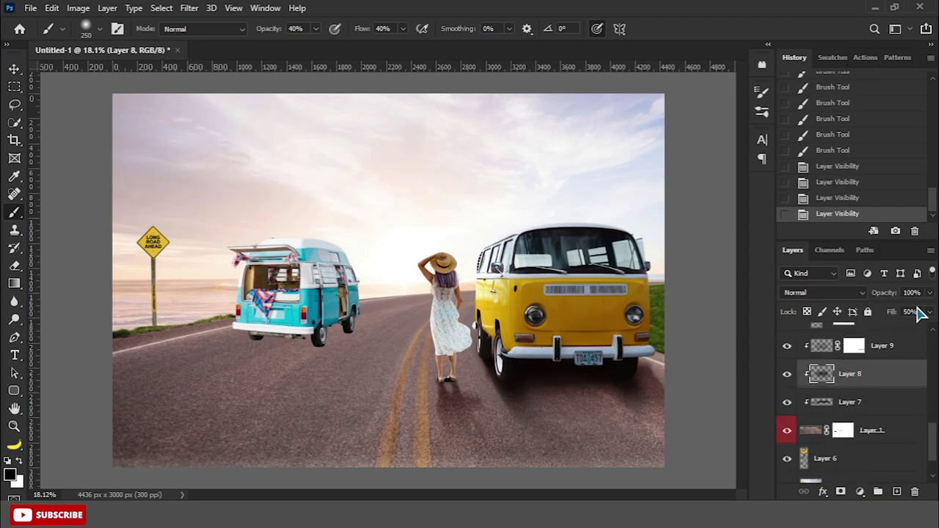
text(50)
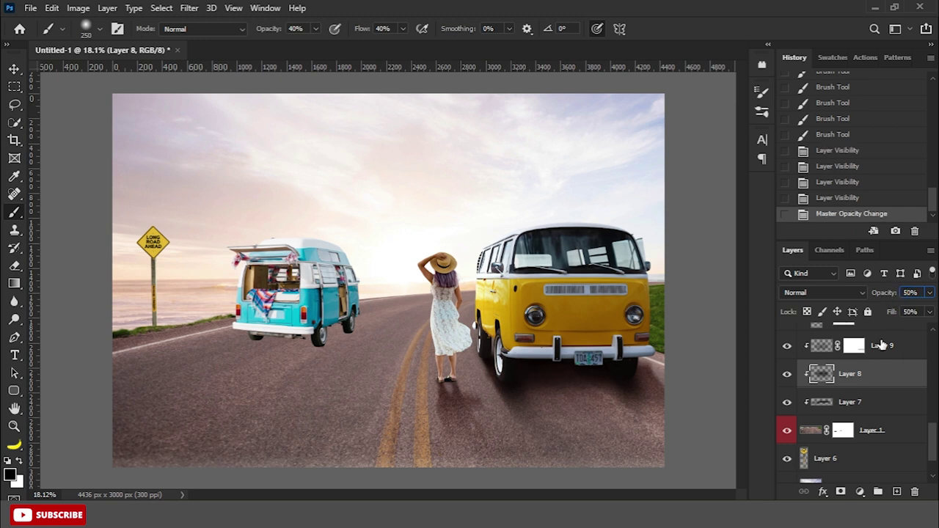
Step: Compare Layer 7 and Layer 9, then set Layer 9's fill to 80%
click(873, 404)
click(787, 402)
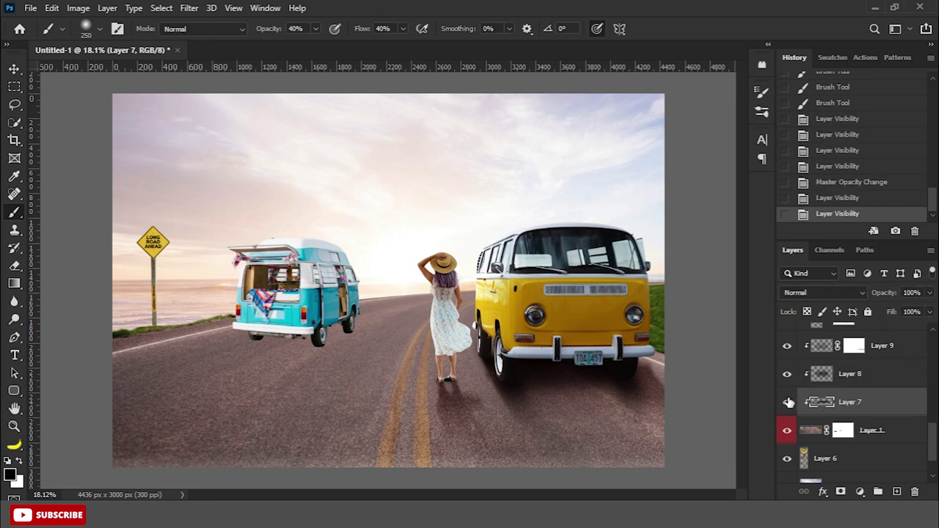
drag(934, 441, 935, 424)
click(790, 425)
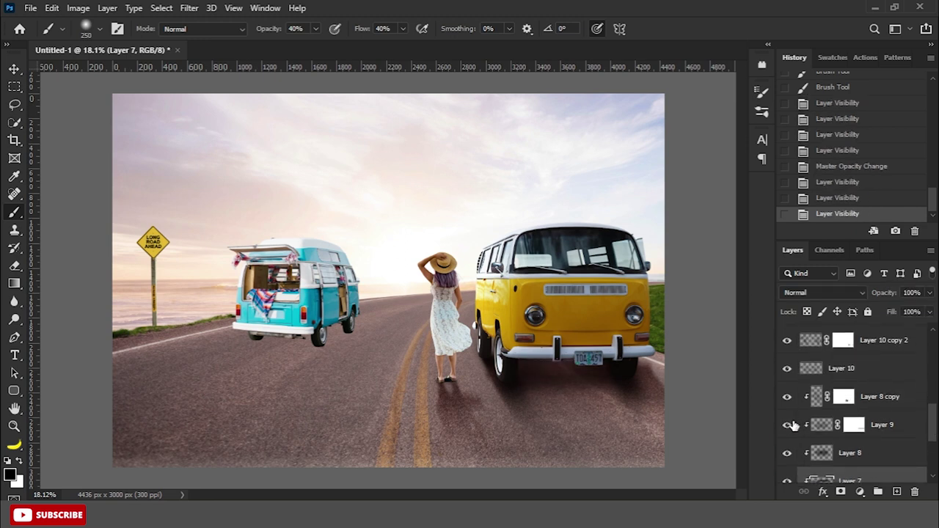
click(870, 425)
text(80)
key(Return)
Step: Adjust Layer 10 copy 2's fill from 50% to 90%, then clear the layer selection
scroll(934, 429, up, 2)
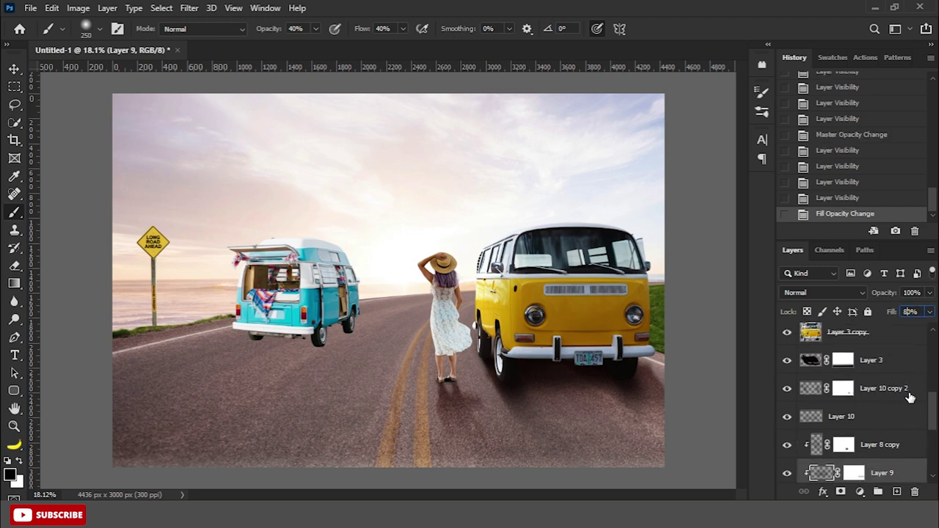
click(908, 389)
click(786, 389)
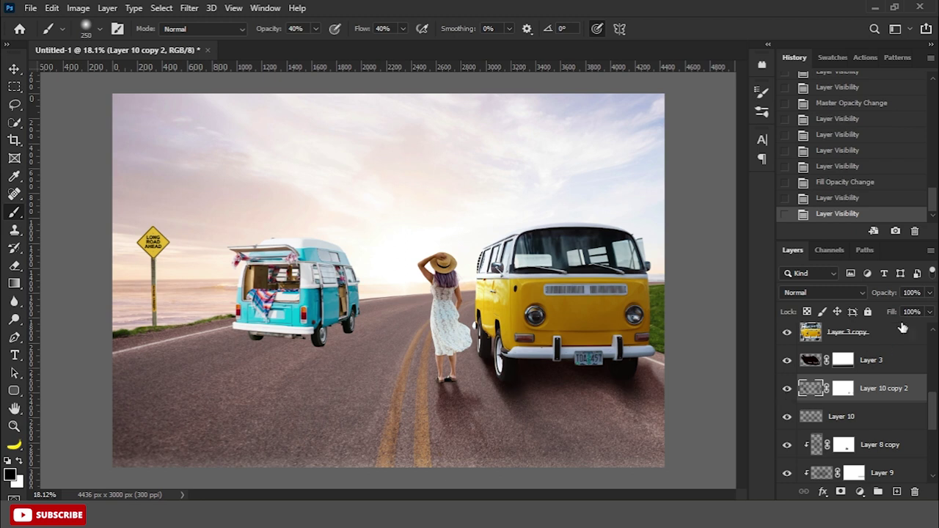
text(50)
key(Return)
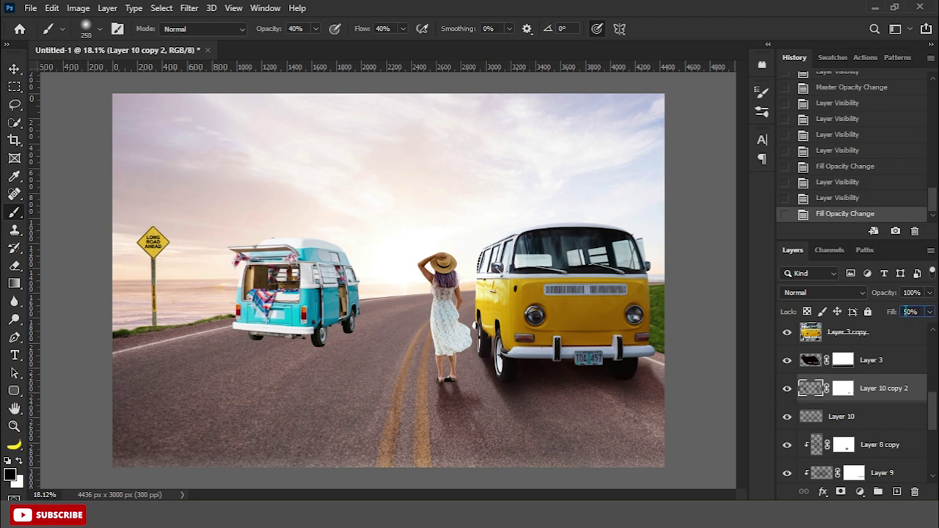
text(90)
click(13, 69)
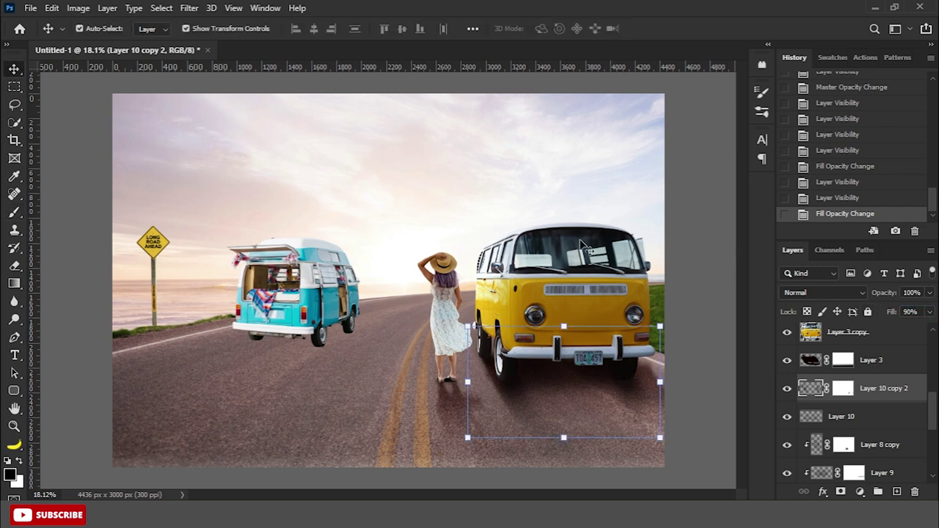
click(706, 257)
Step: Brush Layer 3's mask along the yellow van's right edge
scroll(707, 256, down, 1)
scroll(701, 258, down, 1)
scroll(670, 350, up, 1)
scroll(670, 345, up, 1)
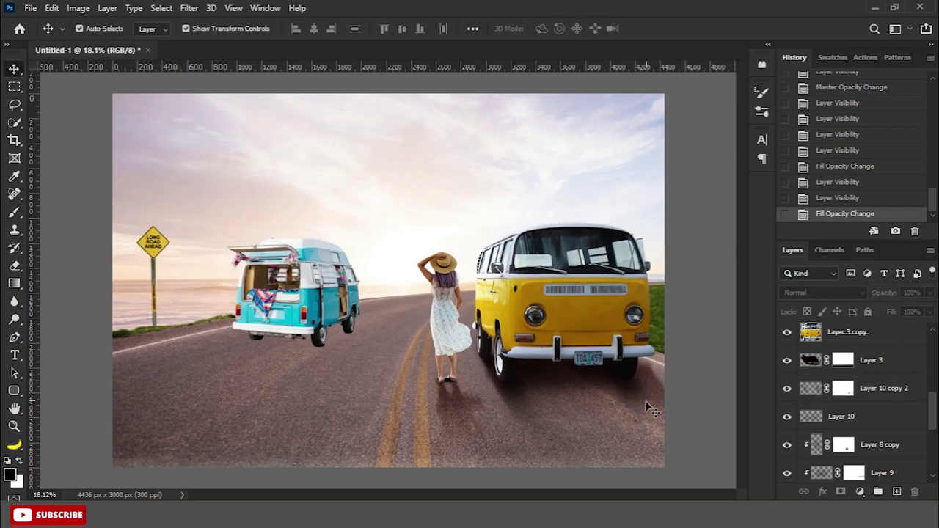
click(653, 400)
click(843, 360)
click(14, 212)
click(73, 211)
click(700, 430)
click(704, 413)
click(690, 389)
click(699, 368)
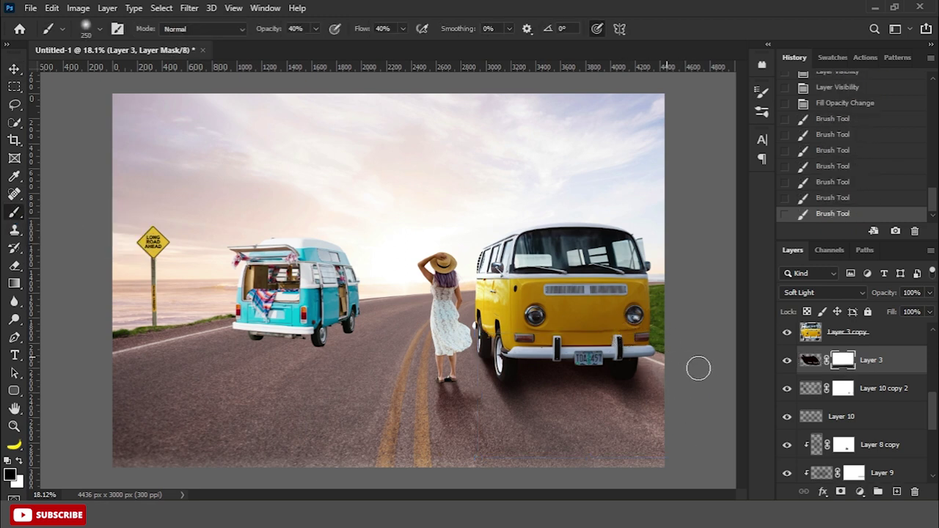
Step: Set Layer 10's fill to 80% and Layer 10 copy 2's opacity to 80%
scroll(703, 369, down, 2)
click(788, 417)
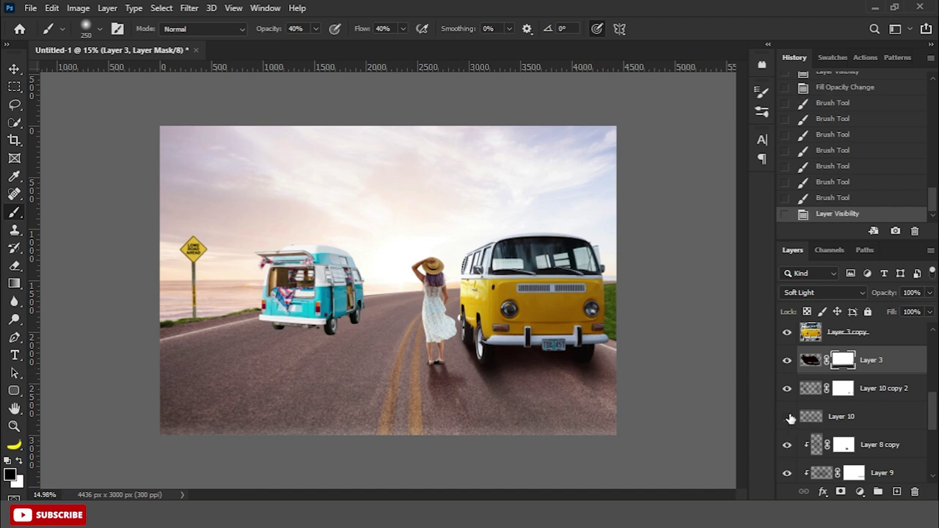
click(837, 418)
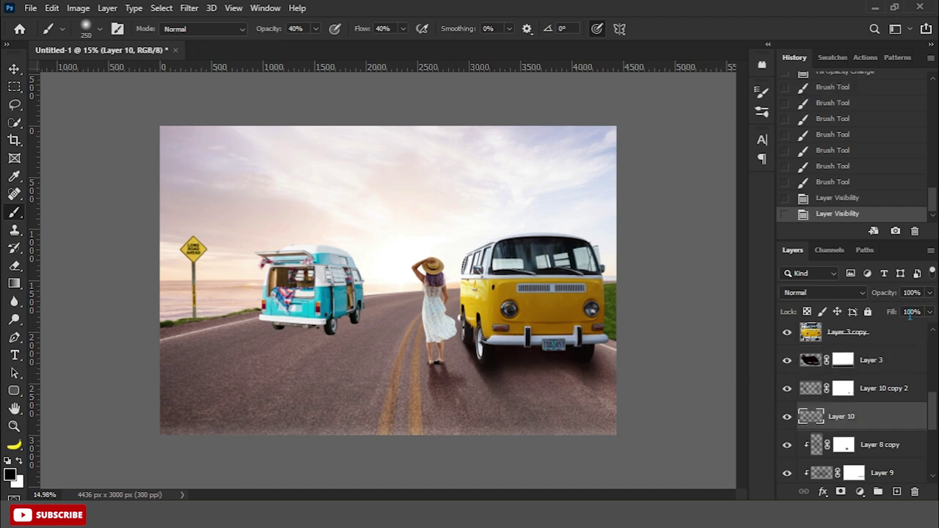
text(80)
key(Return)
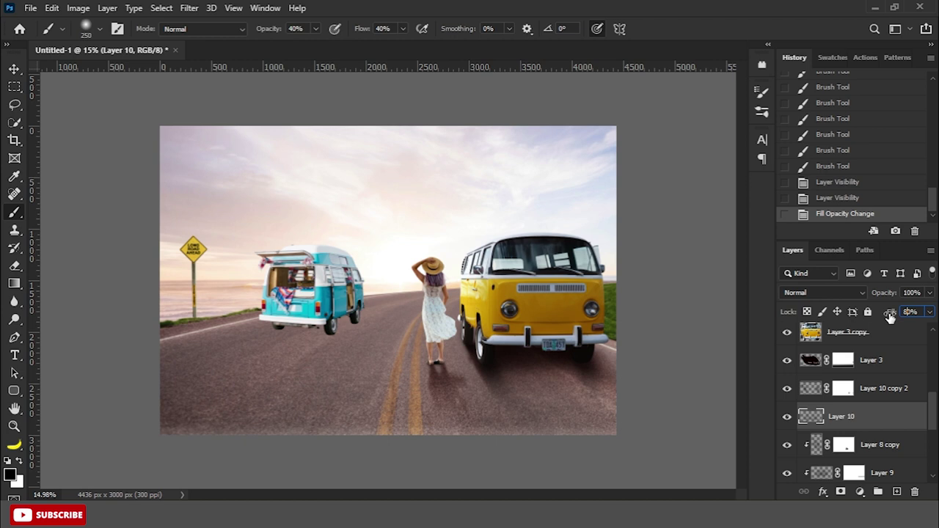
click(14, 69)
click(788, 388)
click(807, 388)
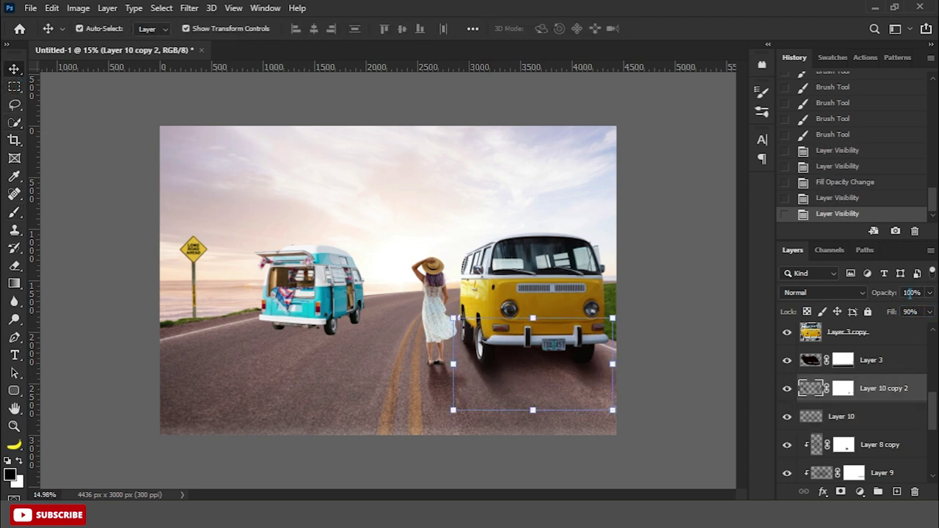
click(914, 292)
text(80)
key(Return)
click(696, 290)
scroll(696, 294, down, 2)
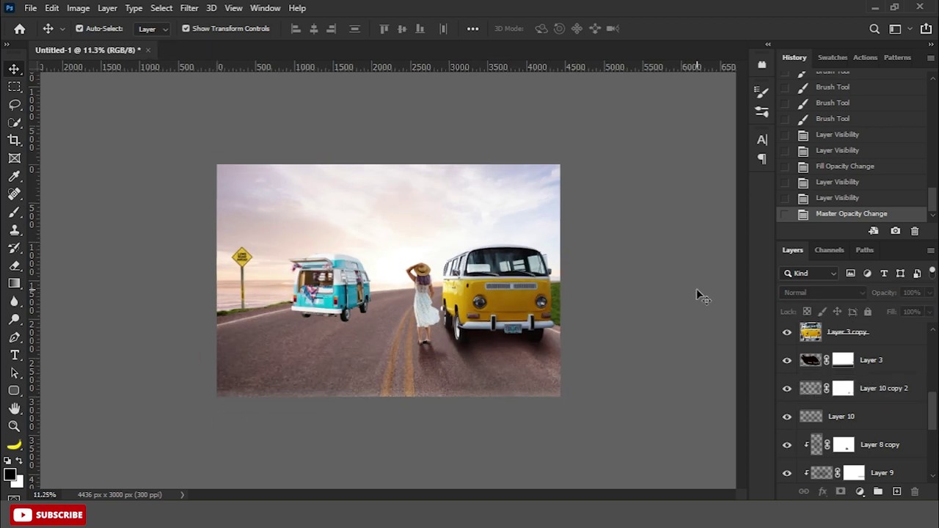
scroll(694, 312, up, 1)
Step: Add a Brightness/Contrast layer clipped to the teal van, with brightness set to -61
click(556, 321)
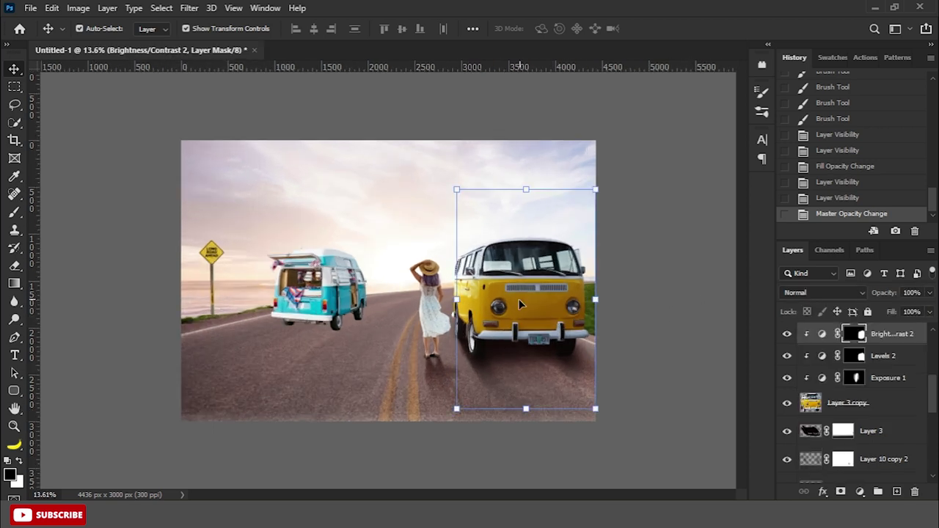
scroll(519, 299, up, 2)
click(319, 286)
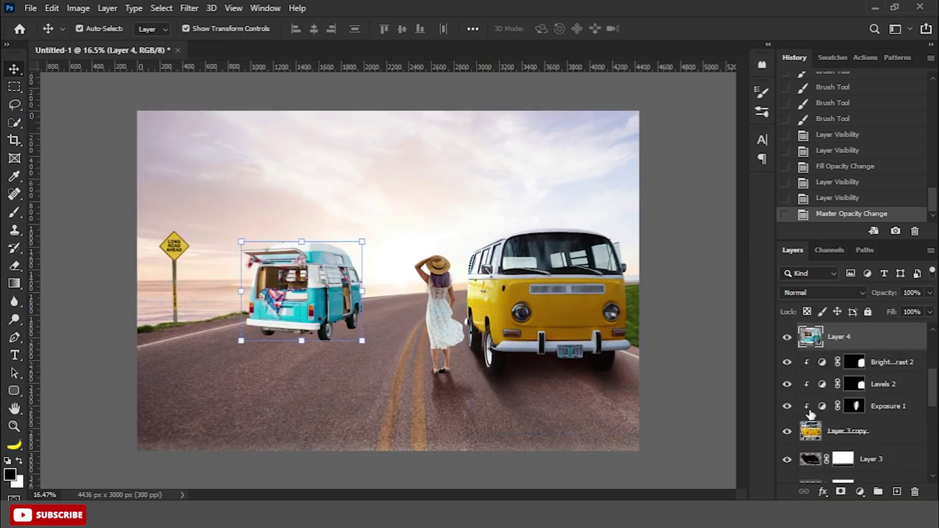
scroll(861, 428, up, 2)
click(859, 493)
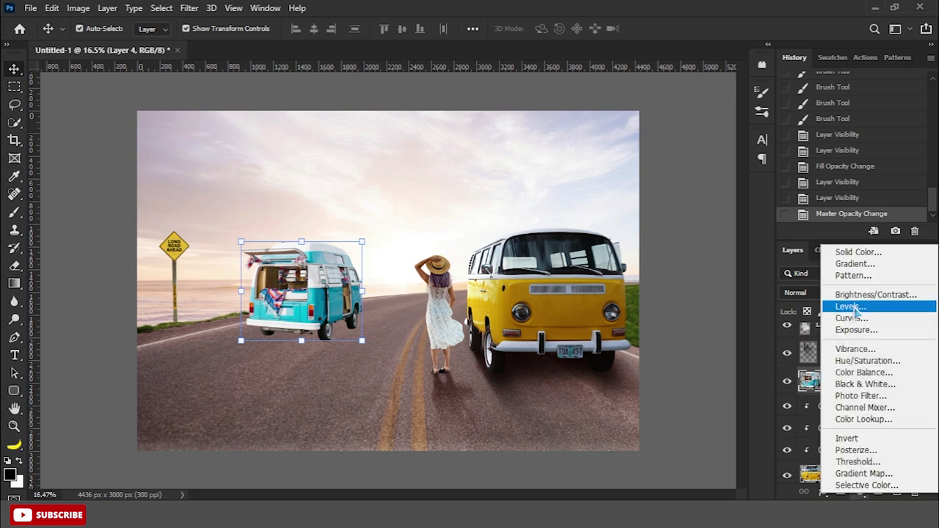
click(873, 294)
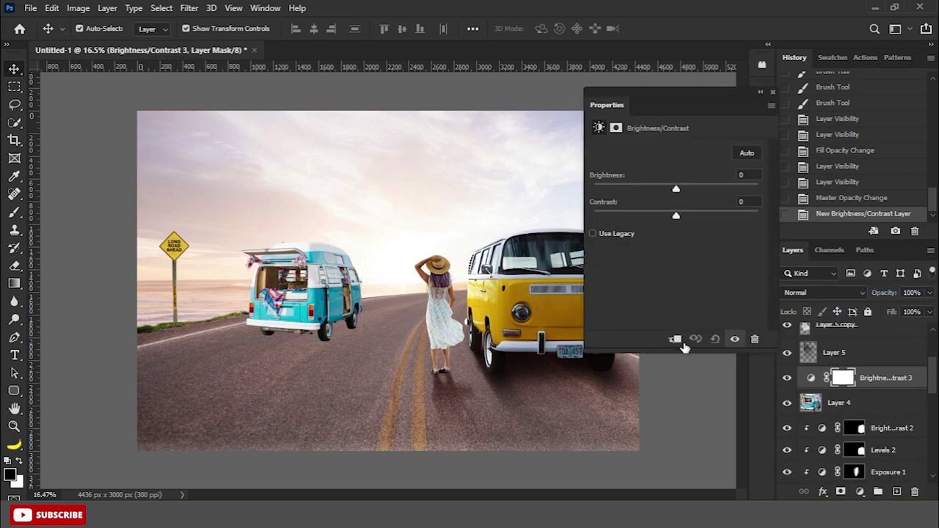
click(676, 340)
drag(676, 190, 642, 190)
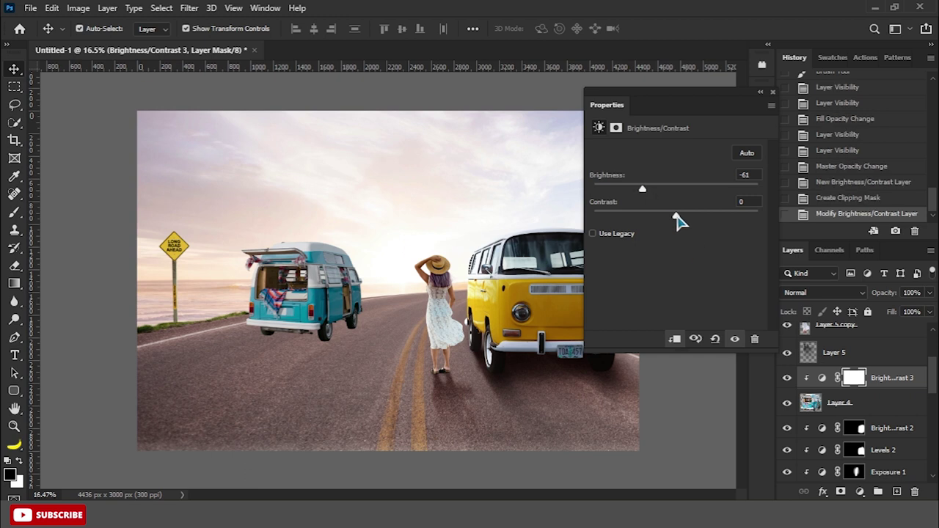
click(772, 94)
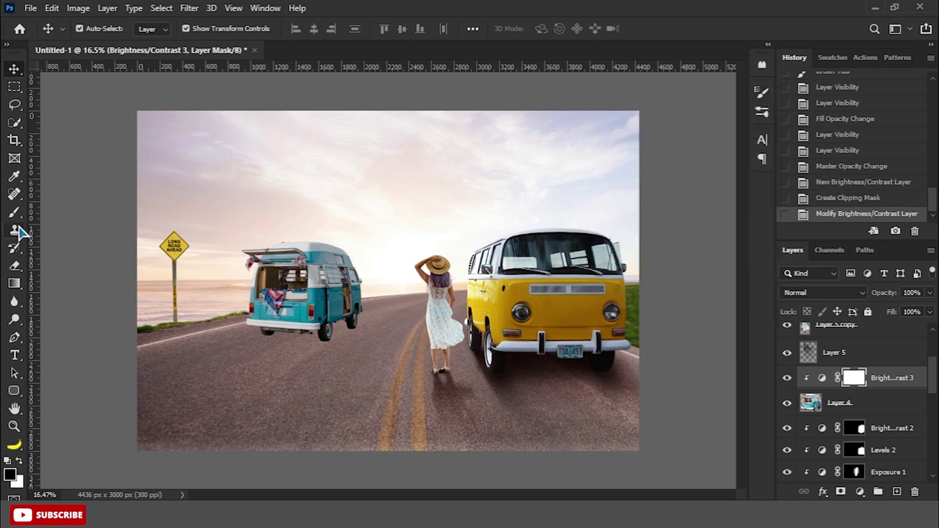
Step: Brush over the adjustment mask near the teal van's roof to partly remove the darkening
click(14, 213)
click(66, 210)
text(50)
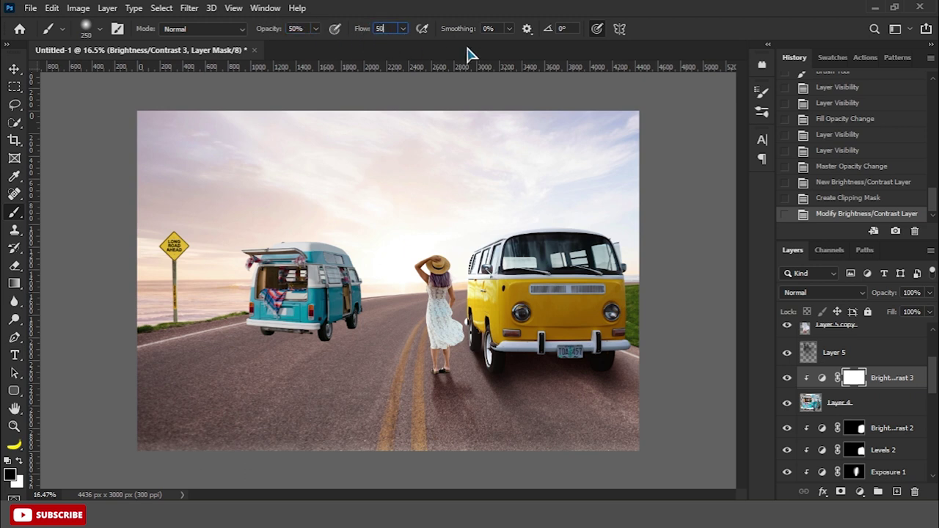
click(676, 142)
key(bracketright)
key(bracketright)
key(bracketright)
click(374, 253)
click(363, 257)
click(372, 276)
key(bracketleft)
click(370, 253)
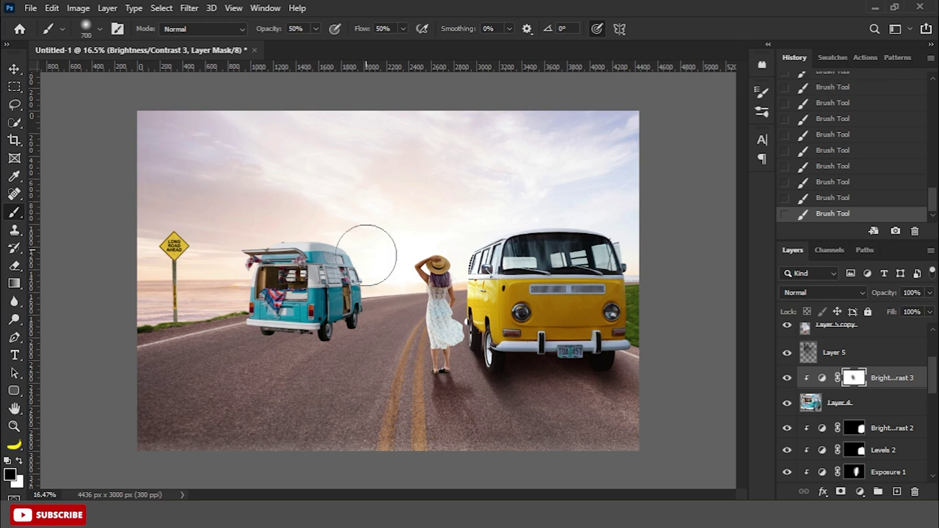
click(841, 403)
click(861, 491)
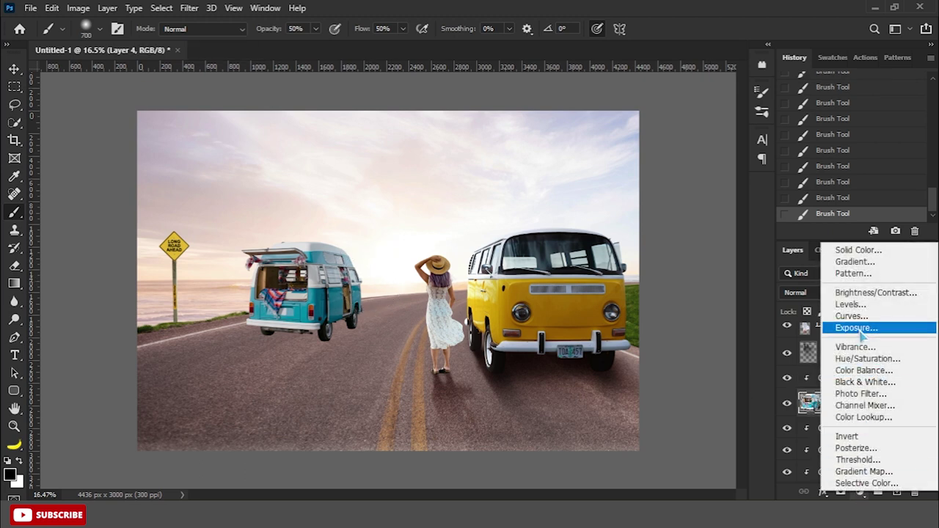
Step: Add a clipped Exposure layer, invert its mask, and paint brightening onto the teal van at full opacity
click(855, 328)
drag(676, 185, 681, 185)
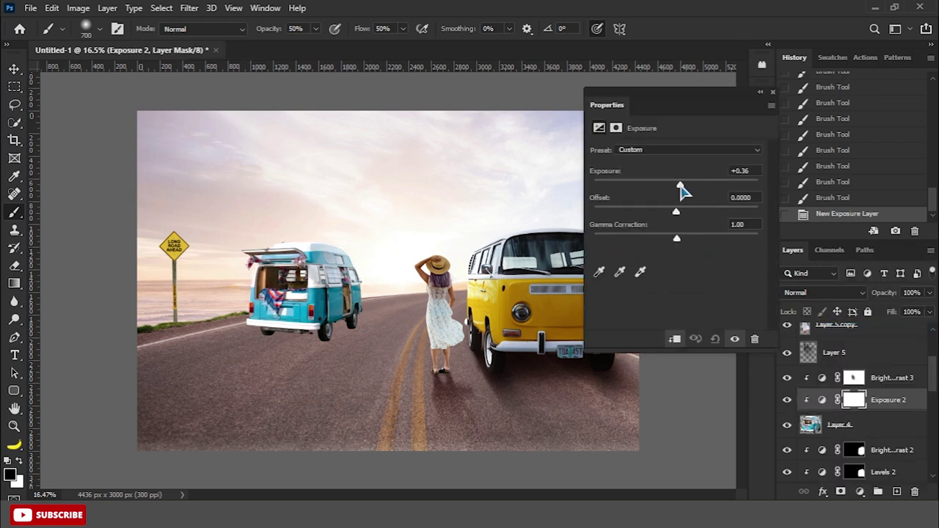
click(773, 93)
key(ctrl+i)
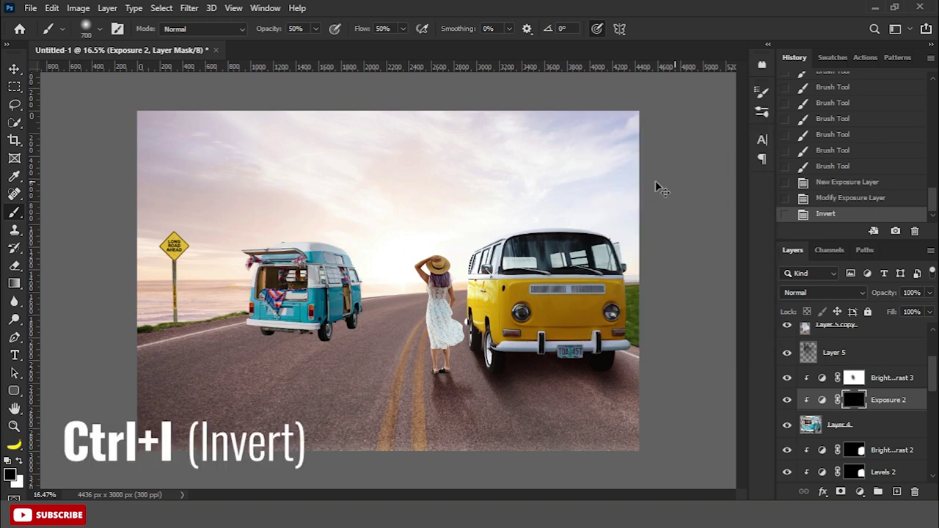
drag(316, 29, 419, 66)
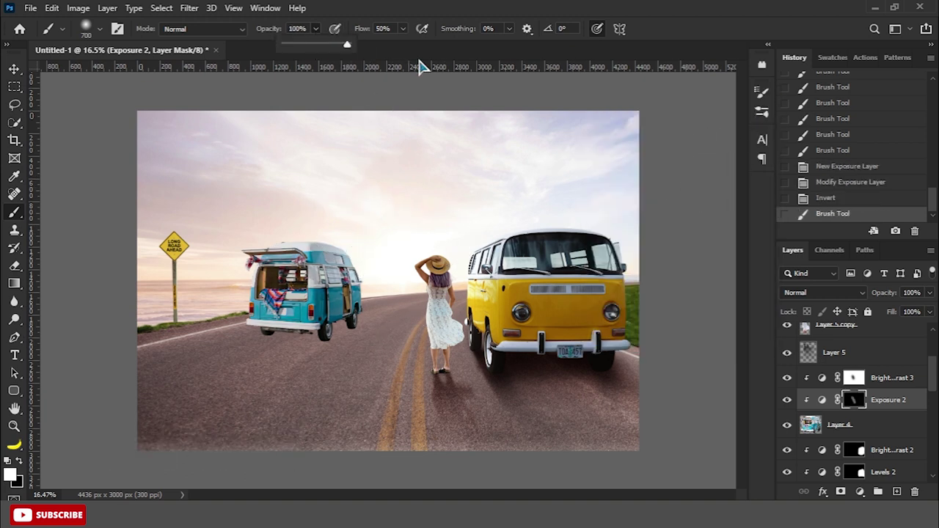
mouse_move(394, 272)
mouse_down()
mouse_move(364, 249)
mouse_move(381, 293)
mouse_up()
mouse_move(374, 271)
mouse_down()
mouse_move(396, 308)
mouse_move(382, 308)
mouse_up()
Step: Add a clipped Levels layer with output white 223, invert its mask, and paint shading onto the van's rear
click(862, 426)
click(860, 492)
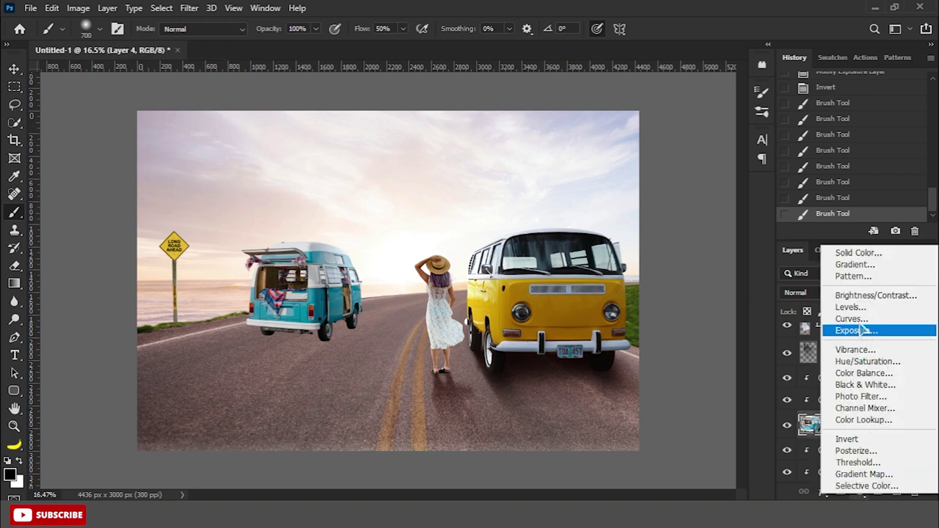
click(797, 298)
drag(760, 290, 743, 293)
click(773, 91)
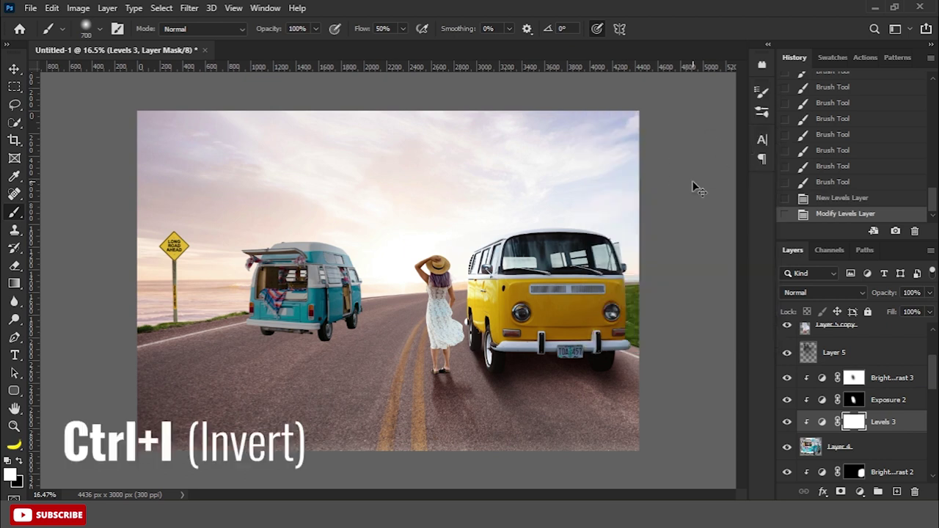
key(ctrl+i)
ctrl+click(243, 293)
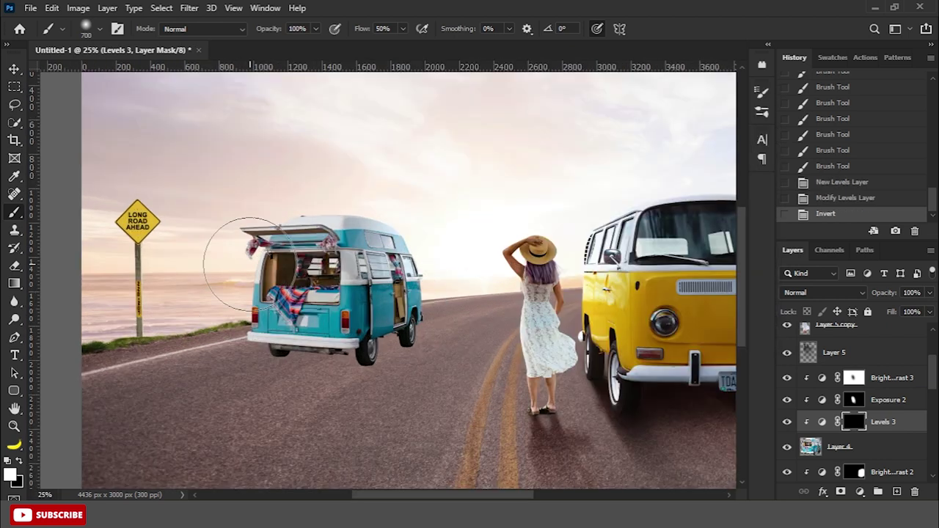
mouse_move(271, 257)
mouse_down()
mouse_move(253, 308)
mouse_move(283, 220)
mouse_move(323, 337)
mouse_move(288, 232)
mouse_move(273, 335)
mouse_move(325, 361)
mouse_move(229, 310)
mouse_up()
key(bracketright)
key(ctrl+0)
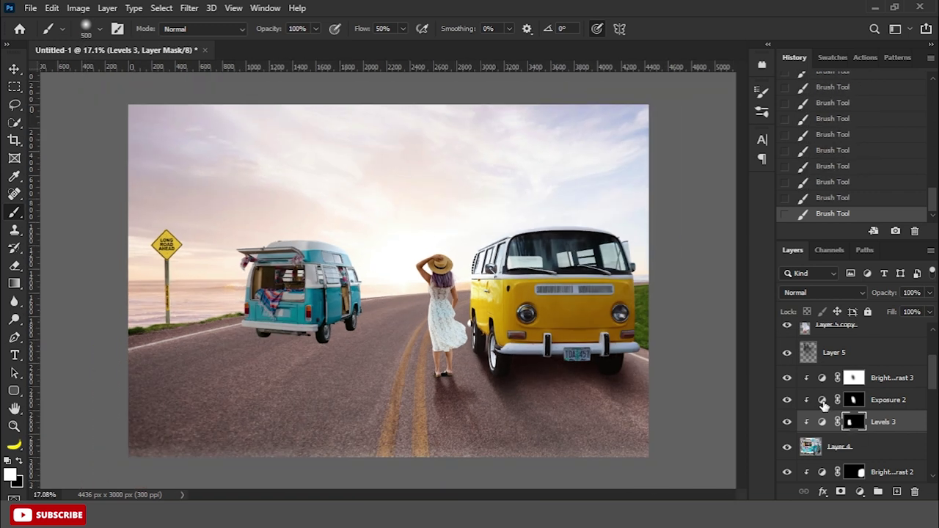
Step: Raise the teal van's Exposure adjustment to +0.70
double_click(822, 401)
drag(685, 188, 690, 188)
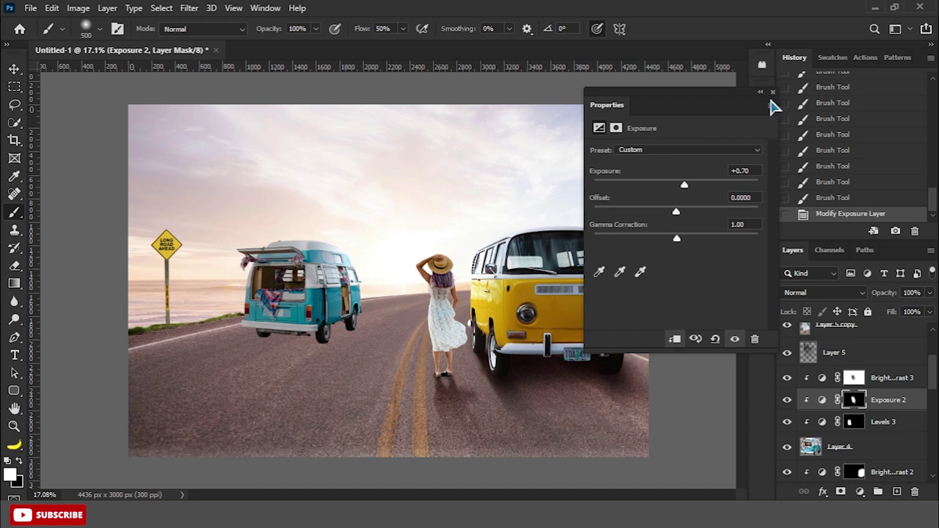
click(773, 93)
click(14, 68)
click(93, 141)
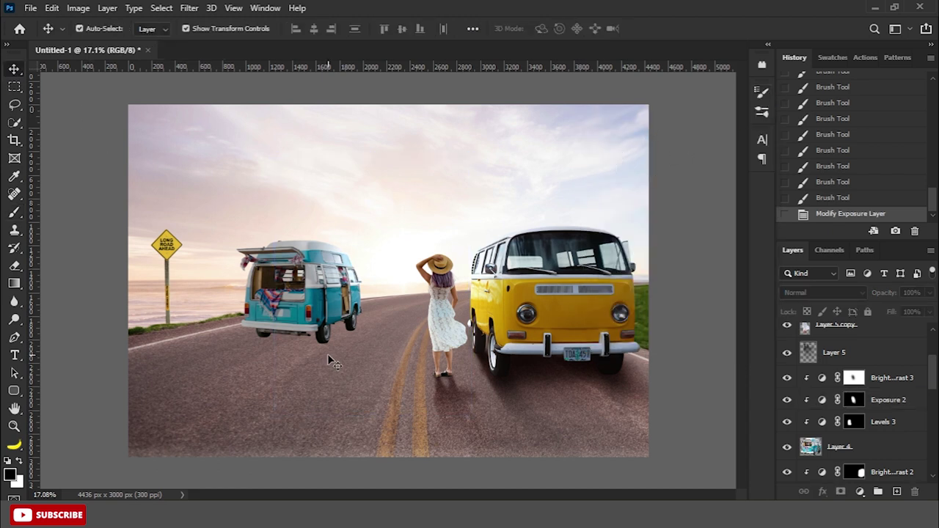
click(327, 354)
click(872, 456)
Step: Duplicate the teal van layer and turn it into a rasterized black silhouette
key(ctrl+j)
right_click(893, 473)
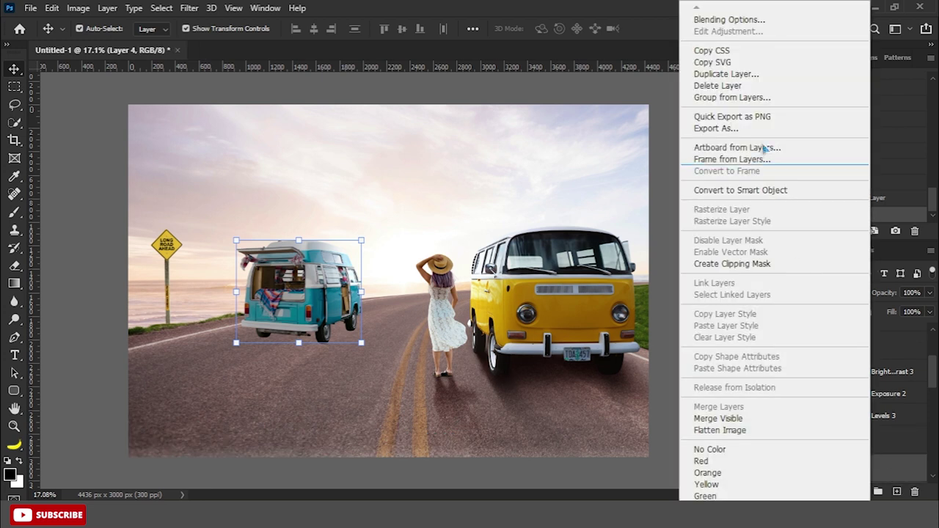
click(723, 20)
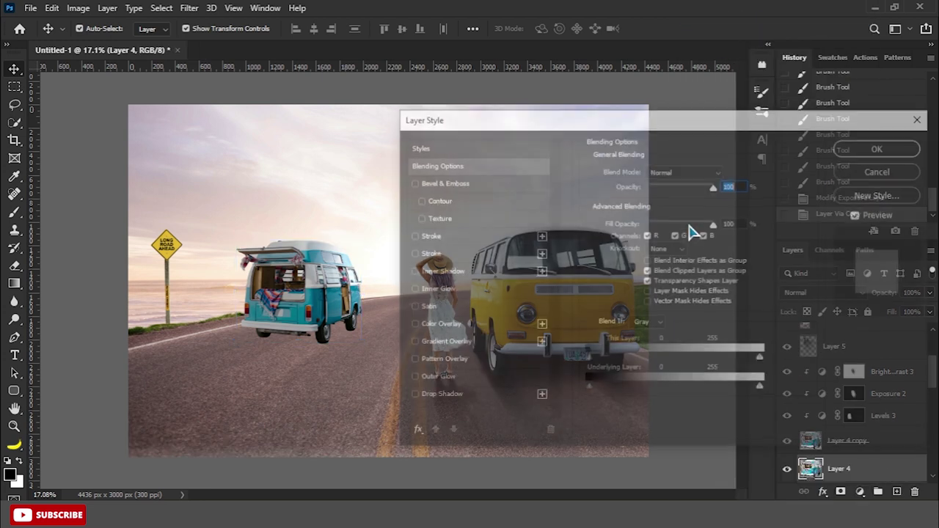
click(470, 325)
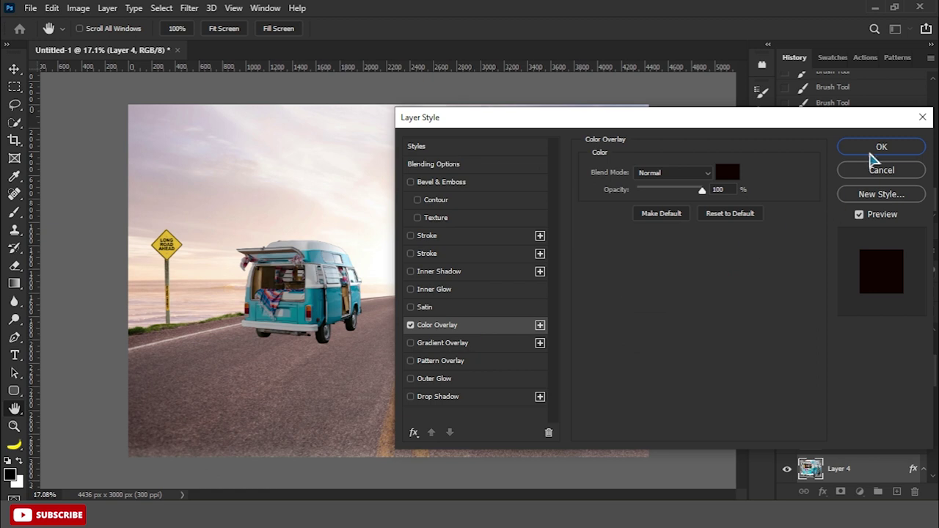
click(882, 147)
right_click(852, 426)
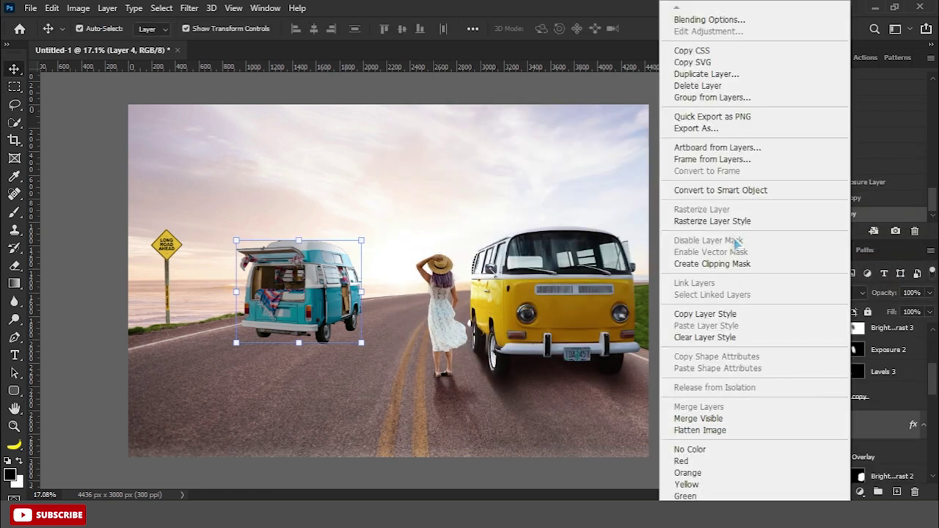
click(736, 220)
Step: Flip the silhouette below the van and distort it into a slanted shadow along the road
drag(300, 237, 299, 422)
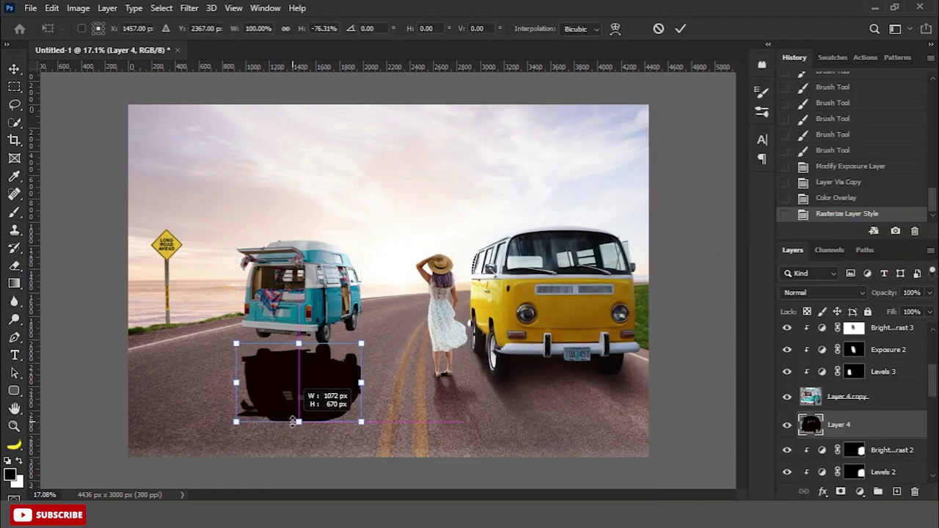
right_click(314, 126)
click(341, 190)
drag(361, 373, 361, 358)
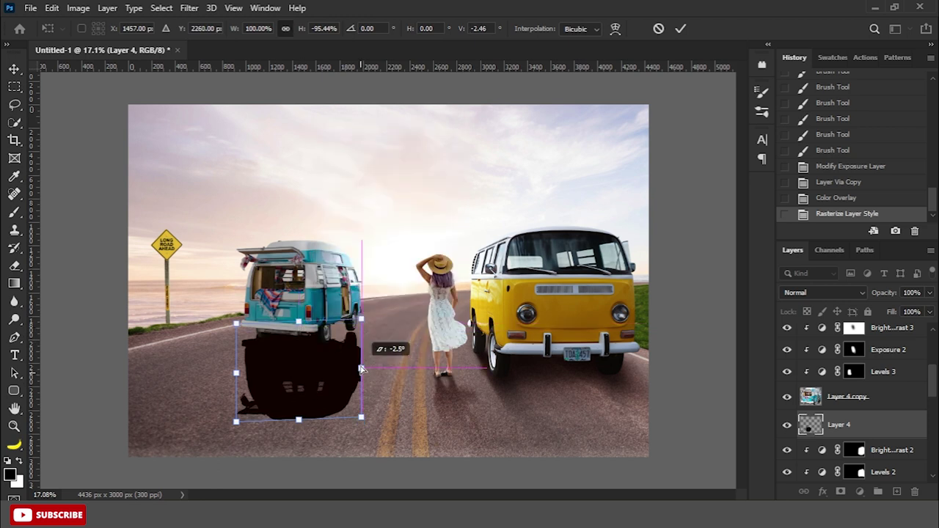
drag(312, 411, 280, 419)
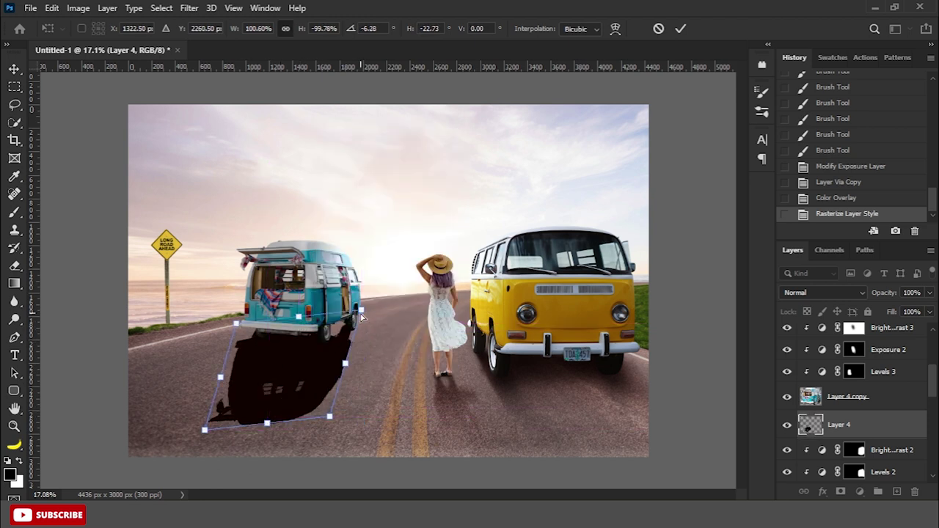
drag(237, 334, 248, 335)
drag(362, 321, 362, 325)
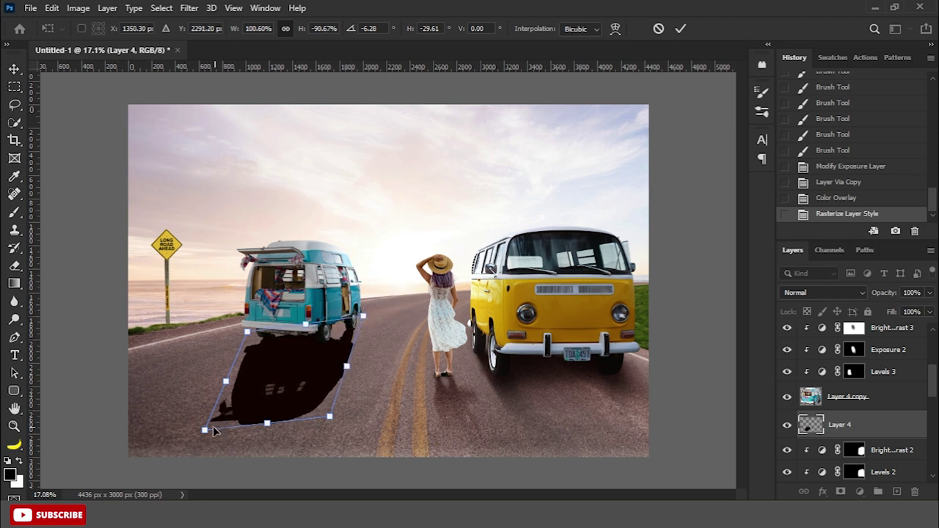
drag(205, 430, 203, 408)
drag(329, 417, 323, 421)
drag(371, 315, 368, 314)
key(Return)
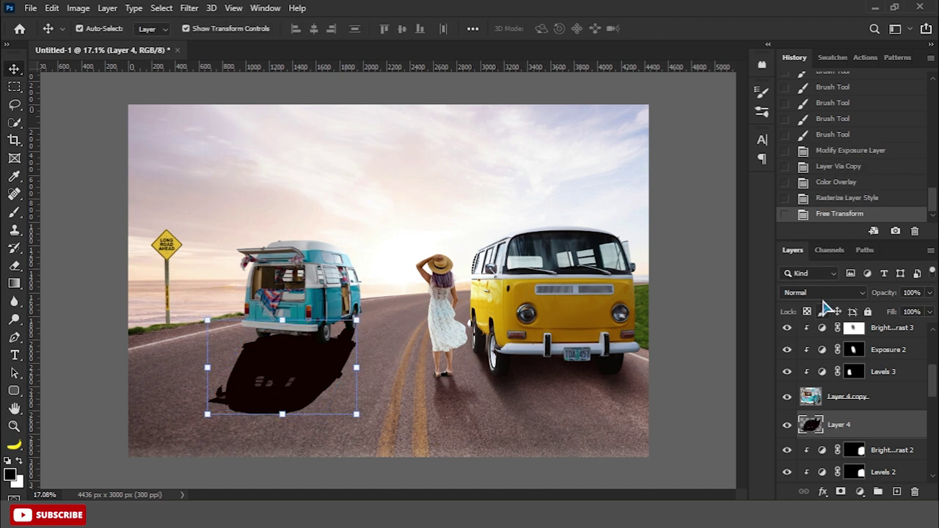
Step: Set the shadow to Soft Light blending and soften it with a Gaussian Blur
click(826, 293)
click(819, 342)
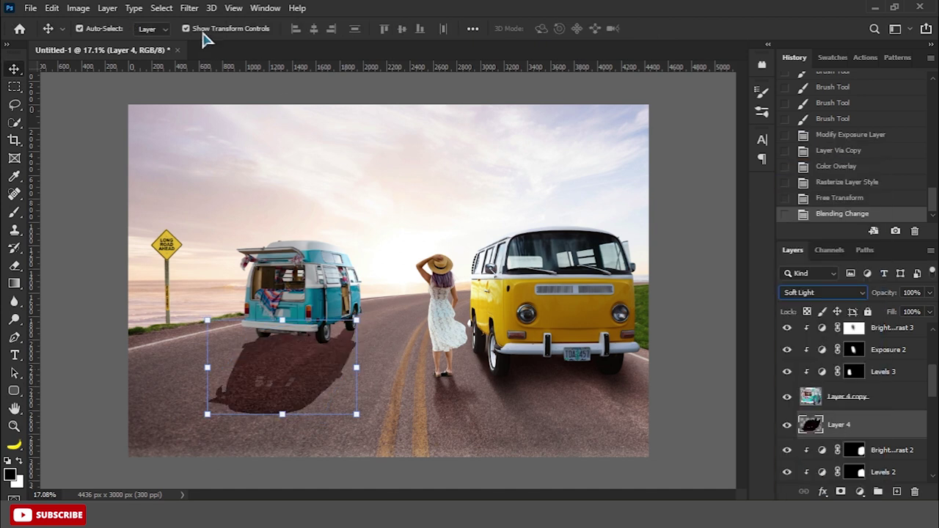
click(190, 7)
click(210, 23)
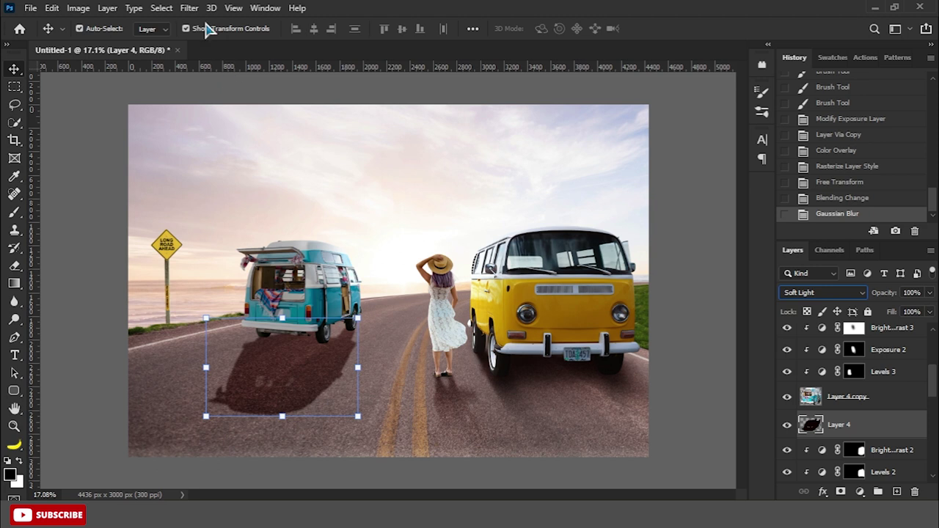
click(189, 7)
click(400, 262)
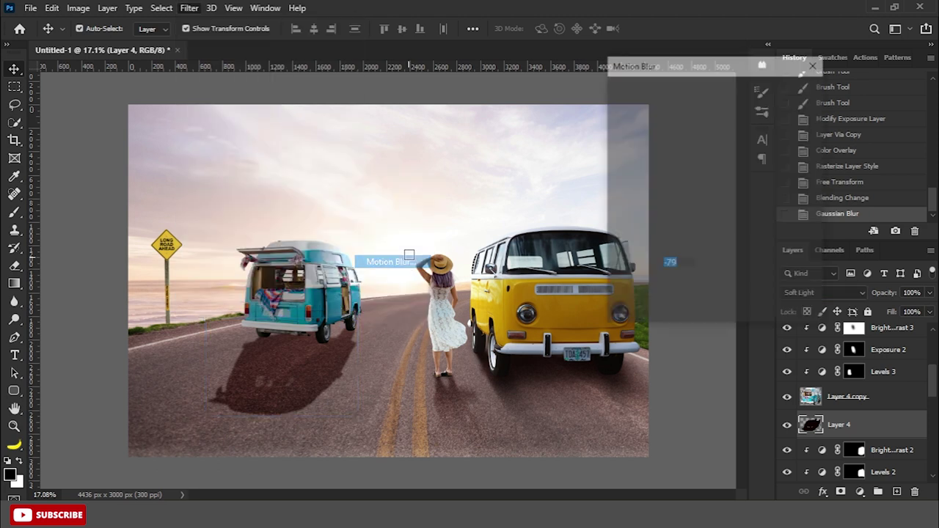
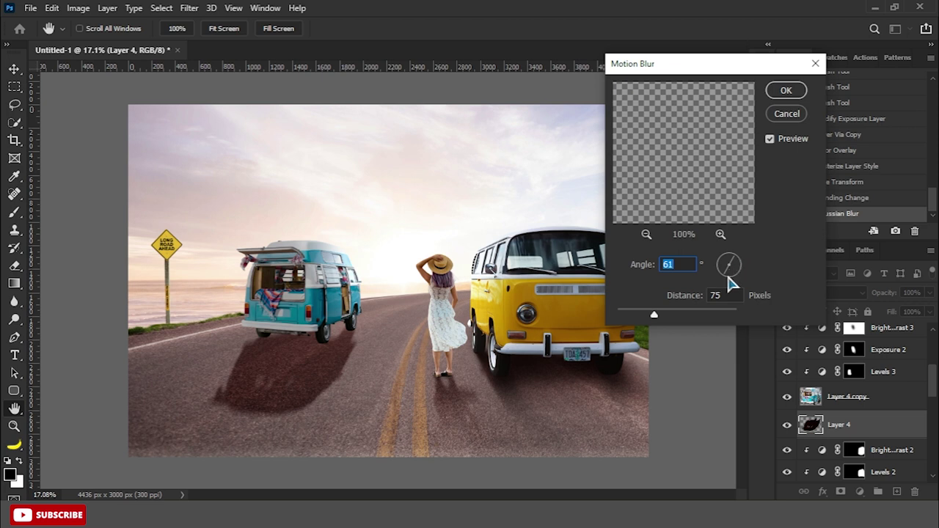
Step: Apply the motion blur to the teal van's shadow and fade it with a black-to-white gradient mask
click(786, 90)
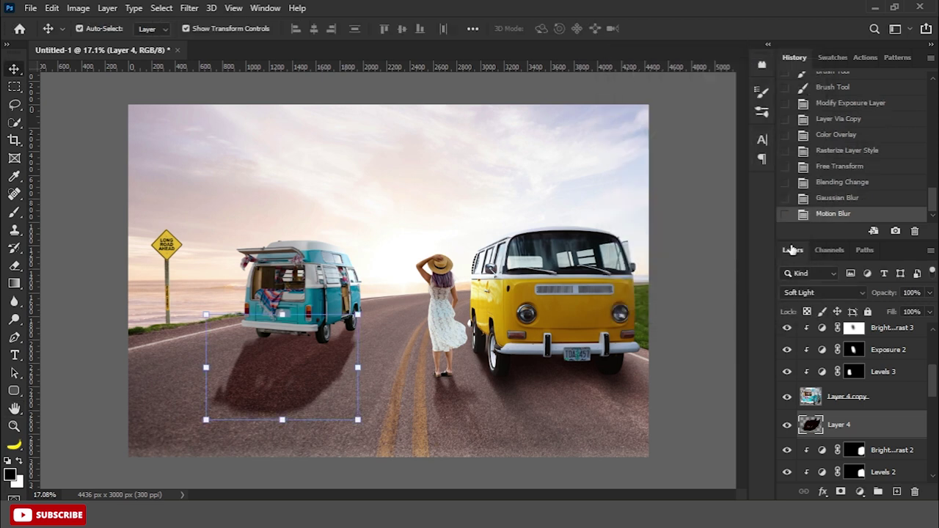
click(840, 491)
right_click(14, 283)
click(73, 281)
key(x)
mouse_move(283, 449)
mouse_down()
mouse_move(285, 327)
mouse_move(377, 362)
mouse_up()
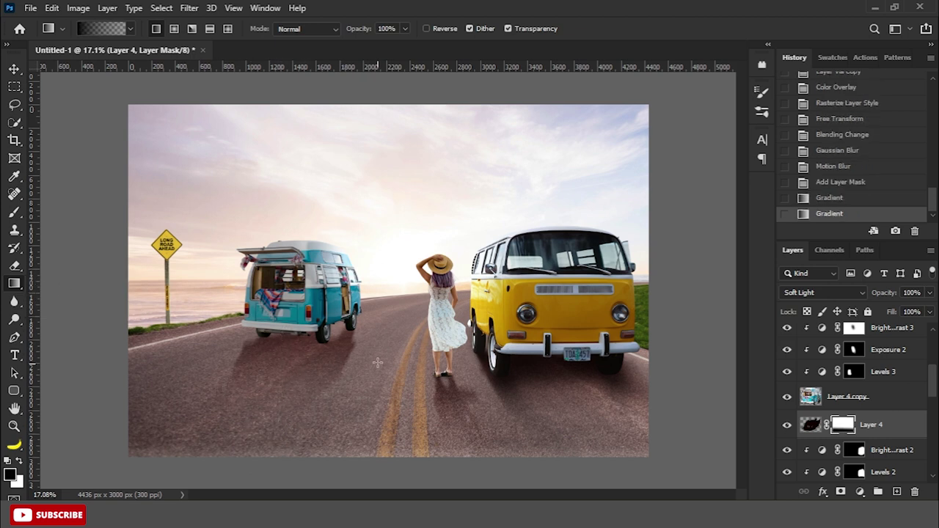
Step: Select the Layer 10 copy 2 layer in the Layers panel
click(14, 72)
scroll(875, 441, down, 3)
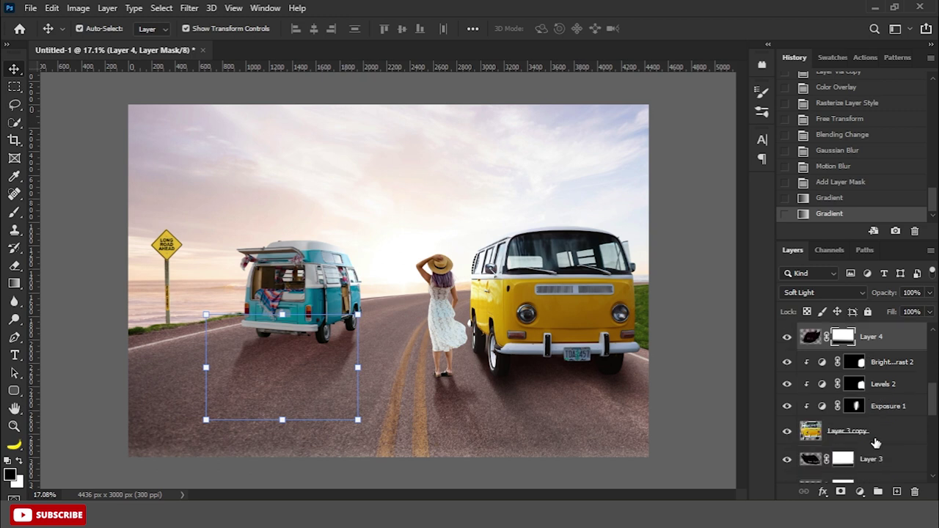
scroll(878, 442, down, 3)
click(882, 435)
Step: On a new layer, brush a soft dark shadow along the base of the teal van
click(897, 492)
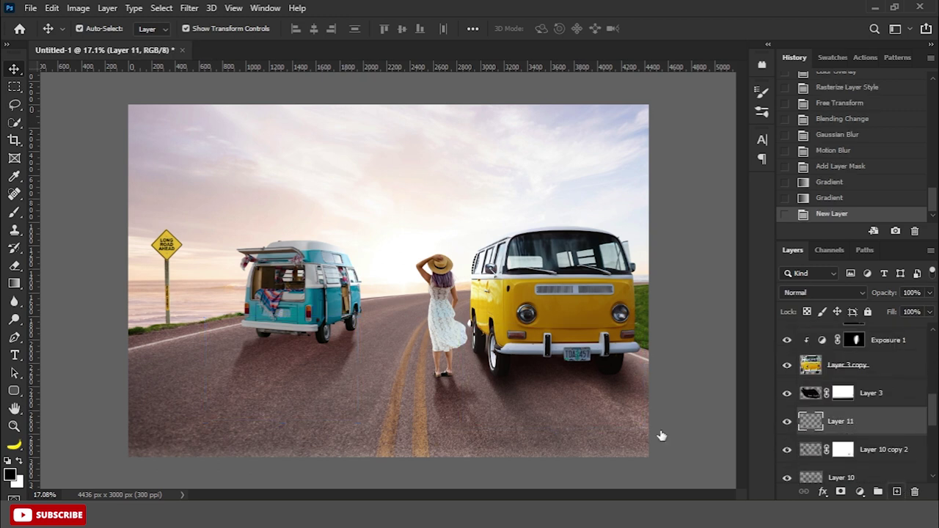
click(14, 214)
click(81, 212)
scroll(220, 382, up, 2)
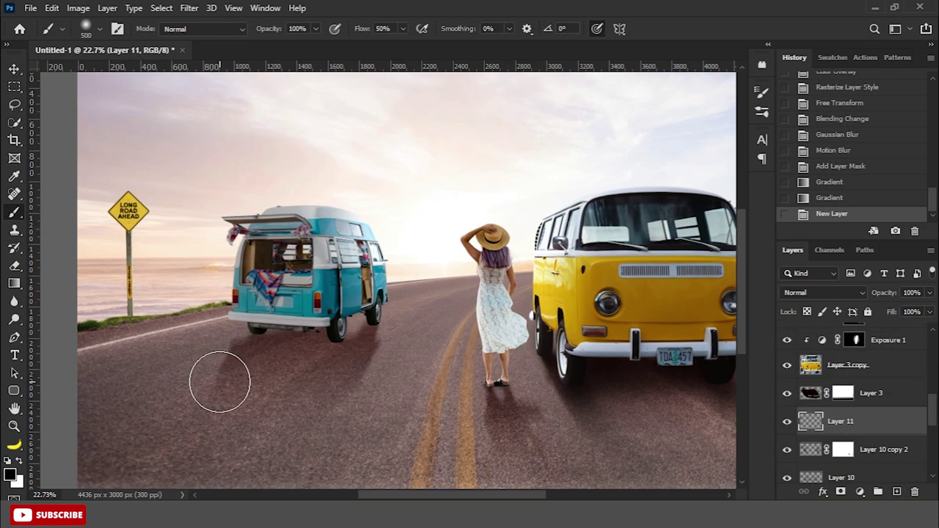
key(bracketleft)
key(bracketleft)
key(bracketleft)
key(bracketleft)
key(bracketleft)
scroll(335, 329, up, 2)
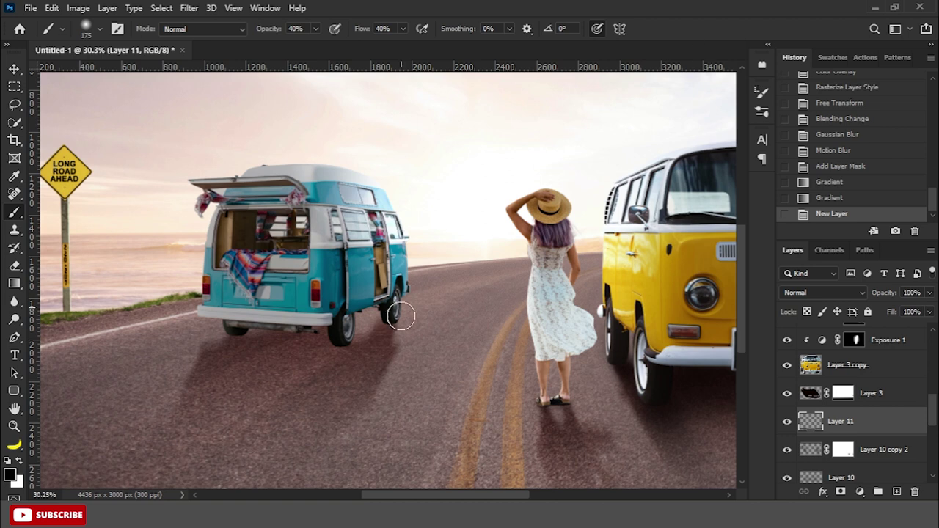
mouse_move(367, 315)
mouse_down()
mouse_move(252, 321)
mouse_move(336, 331)
mouse_move(294, 334)
mouse_up()
mouse_move(294, 334)
mouse_down()
mouse_move(251, 328)
mouse_move(306, 331)
mouse_up()
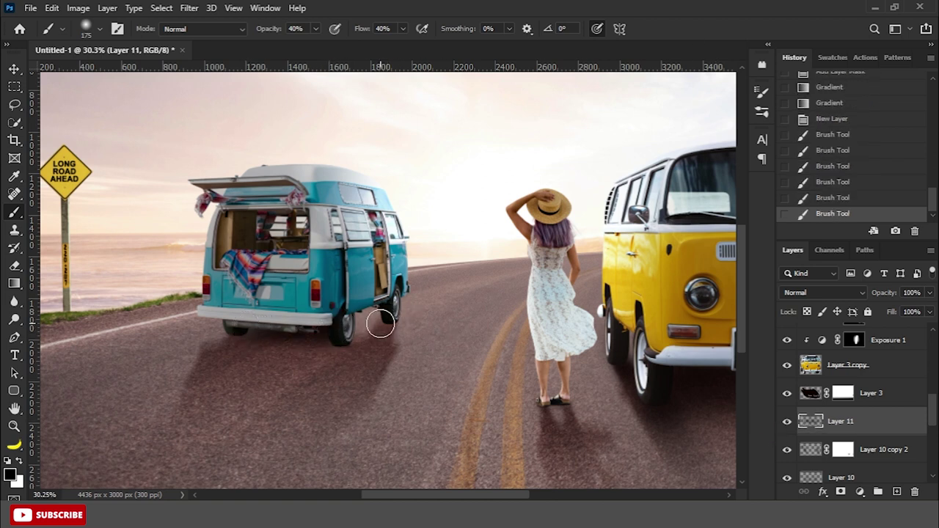
mouse_move(389, 321)
mouse_down()
mouse_move(345, 323)
mouse_move(357, 326)
mouse_up()
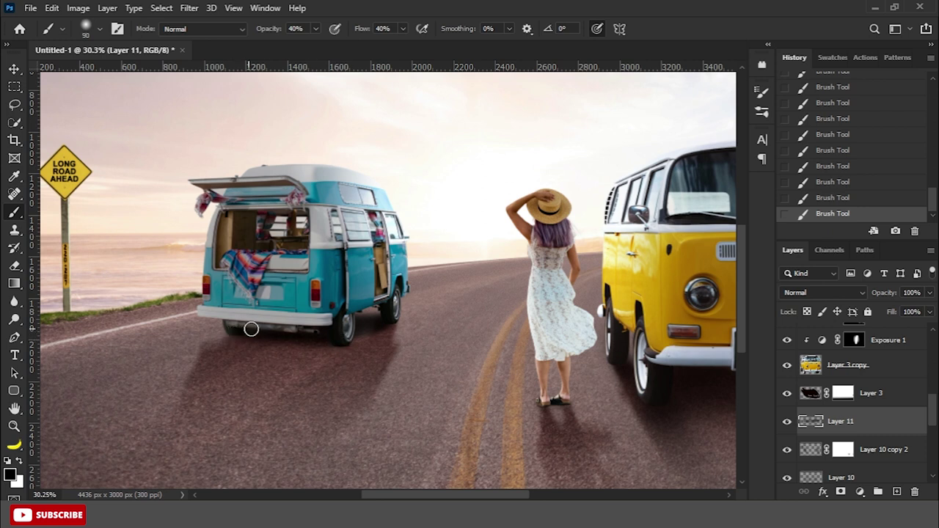
Step: Set Layer 11's fill to 80% and add a new layer above Layer 10 copy 2
scroll(357, 329, down, 2)
click(786, 421)
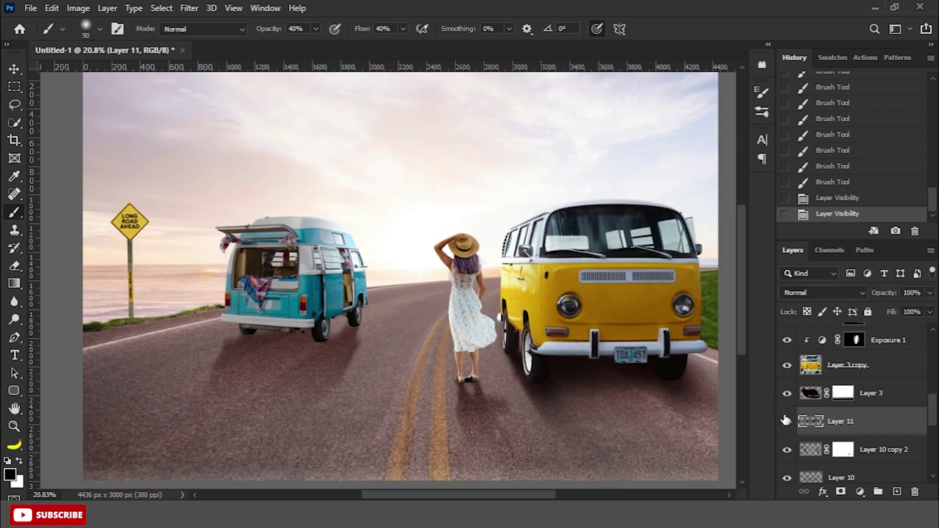
scroll(352, 326, up, 2)
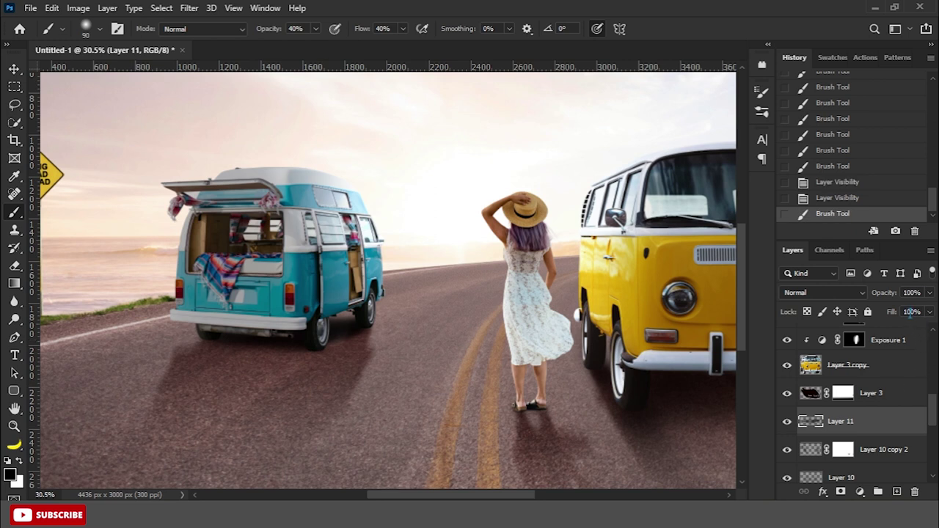
drag(896, 316, 850, 321)
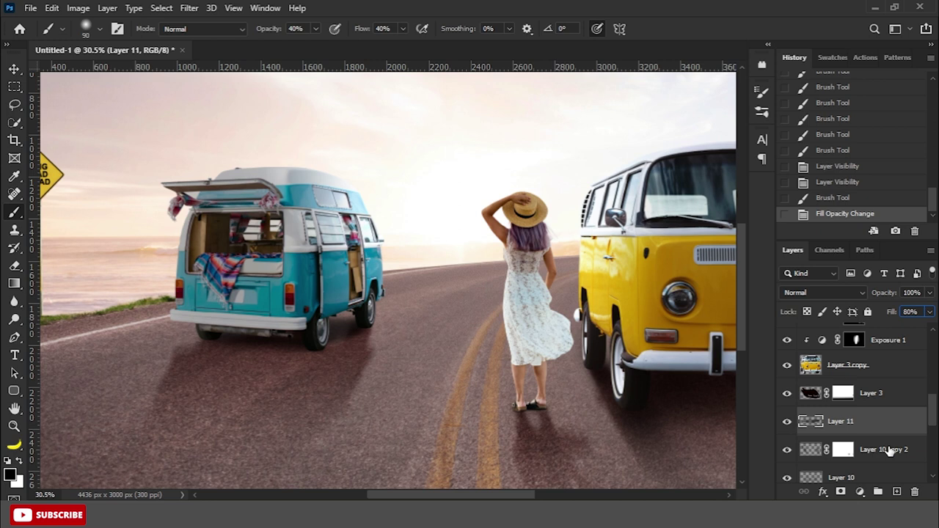
click(890, 450)
click(897, 492)
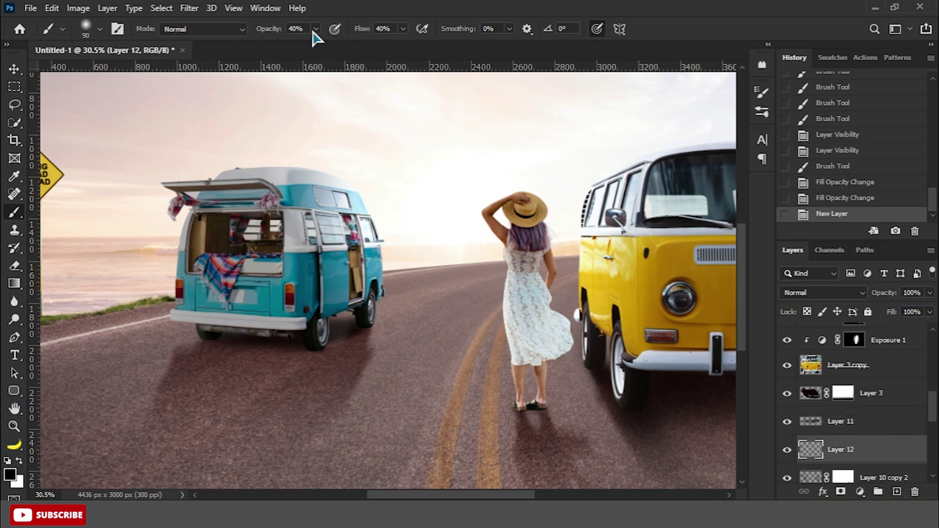
Step: At 100% brush flow, stamp a dark dab and transform it into a shadow patch by the van's rear
click(402, 29)
drag(402, 44, 520, 56)
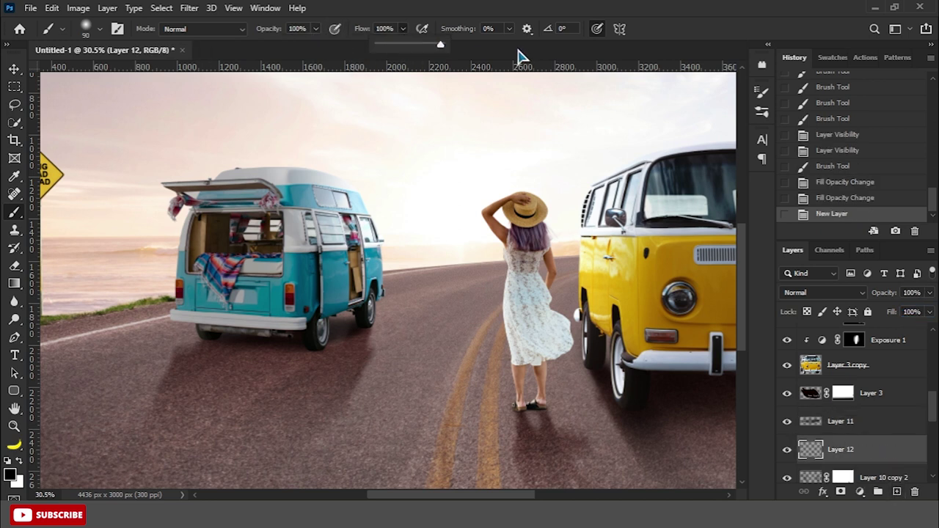
click(425, 337)
click(14, 69)
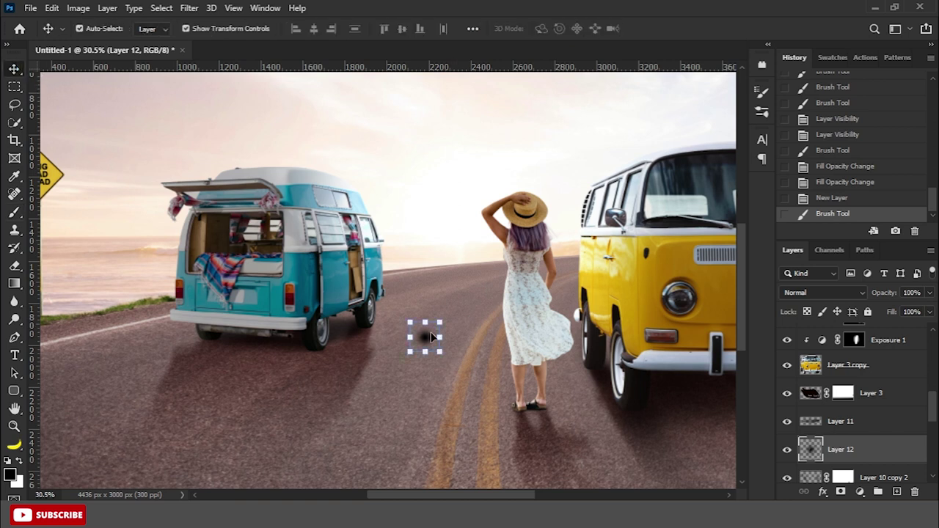
drag(425, 346, 425, 372)
mouse_move(425, 327)
mouse_down()
mouse_move(425, 301)
mouse_move(453, 340)
mouse_up()
drag(457, 293, 477, 322)
drag(422, 341, 349, 337)
drag(397, 312, 408, 330)
key(Return)
Step: Squash the shadow patch vertically and nudge it into place
scroll(354, 339, up, 2)
scroll(354, 340, up, 1)
key(Up)
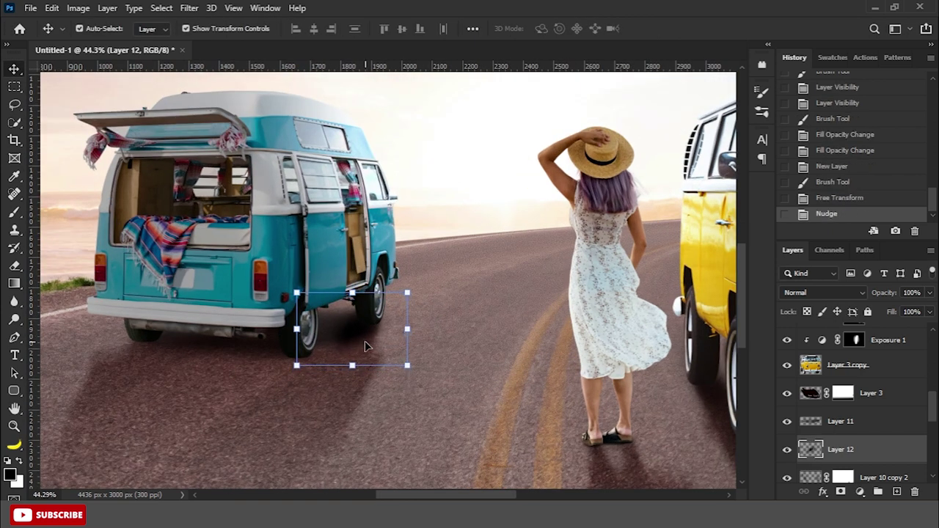
drag(353, 292, 353, 300)
key(Return)
key(Right)
Step: Duplicate the shadow patch twice, moving the copies under the van and its rear bumper
key(ctrl+j)
key(ctrl+t)
mouse_move(354, 338)
mouse_down()
mouse_move(336, 357)
mouse_move(280, 372)
mouse_up()
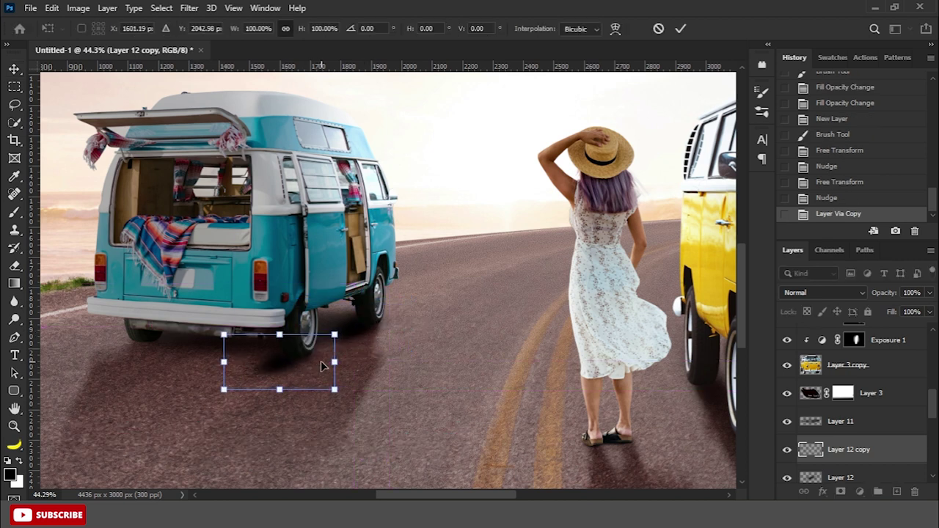
key(Return)
key(ctrl+j)
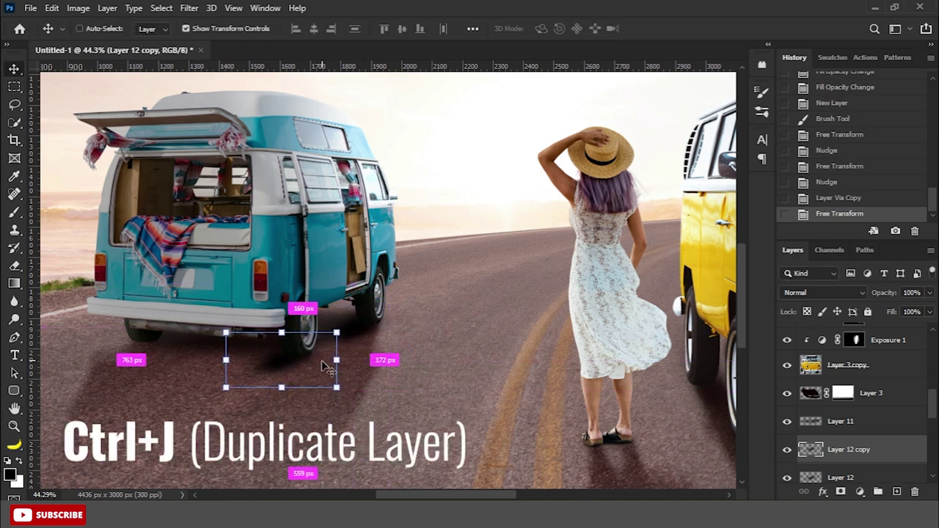
key(ctrl+t)
drag(290, 367, 144, 355)
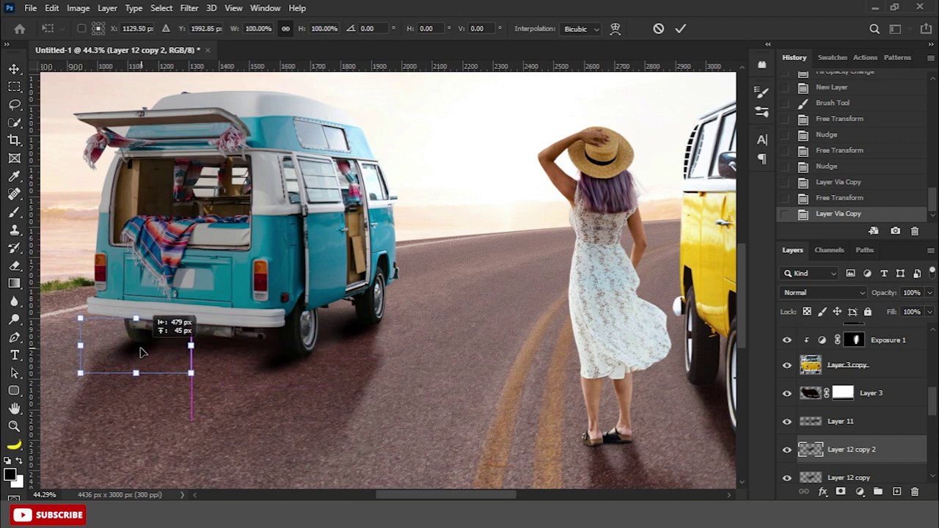
key(Left)
key(Left)
key(Left)
key(Up)
key(Up)
key(Up)
key(Up)
key(Up)
key(Up)
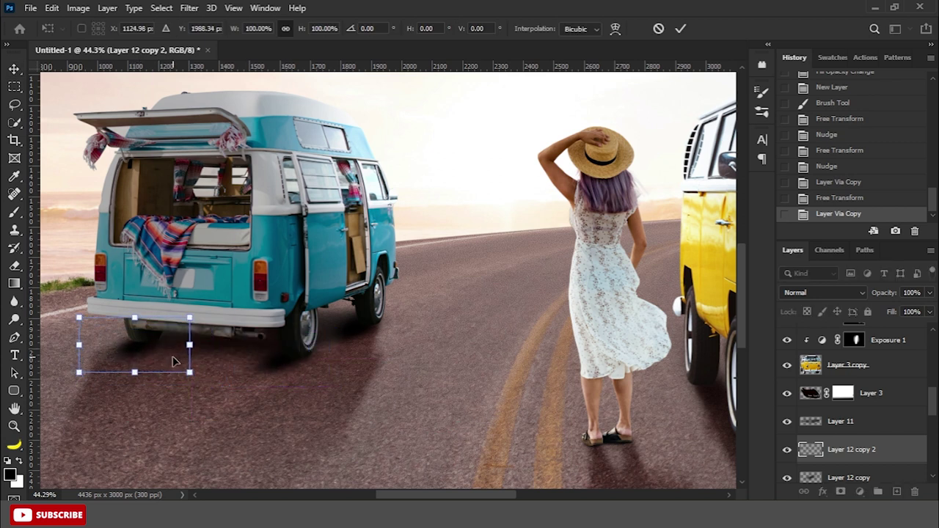
key(Return)
key(Left)
Step: Merge the three shadow patch layers into one and add a layer mask
scroll(844, 418, down, 2)
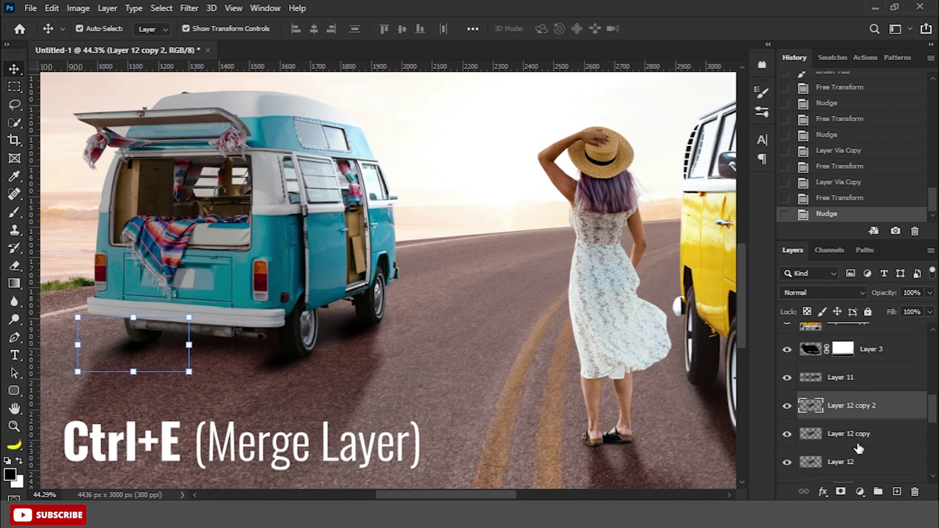
shift+click(841, 462)
key(ctrl+e)
click(841, 492)
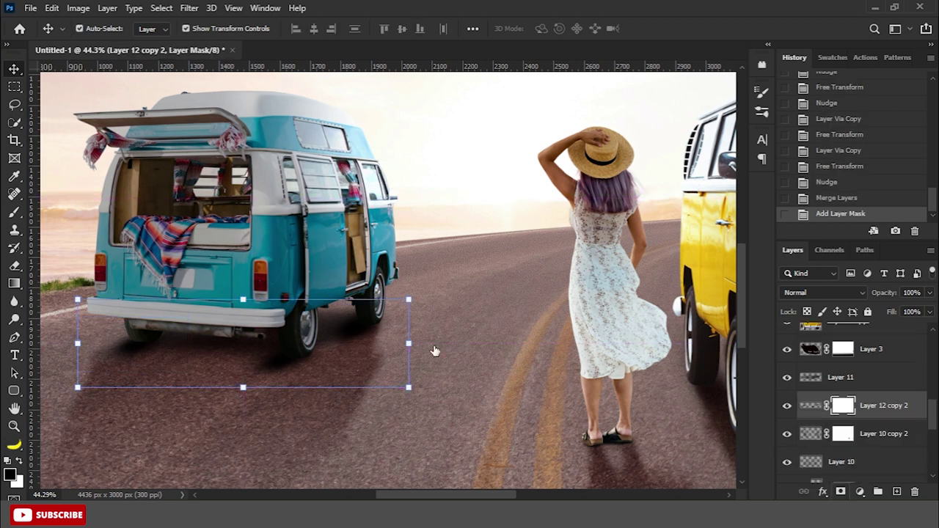
click(14, 212)
Step: Soften the merged shadow strip's edges by brushing on its mask
click(63, 213)
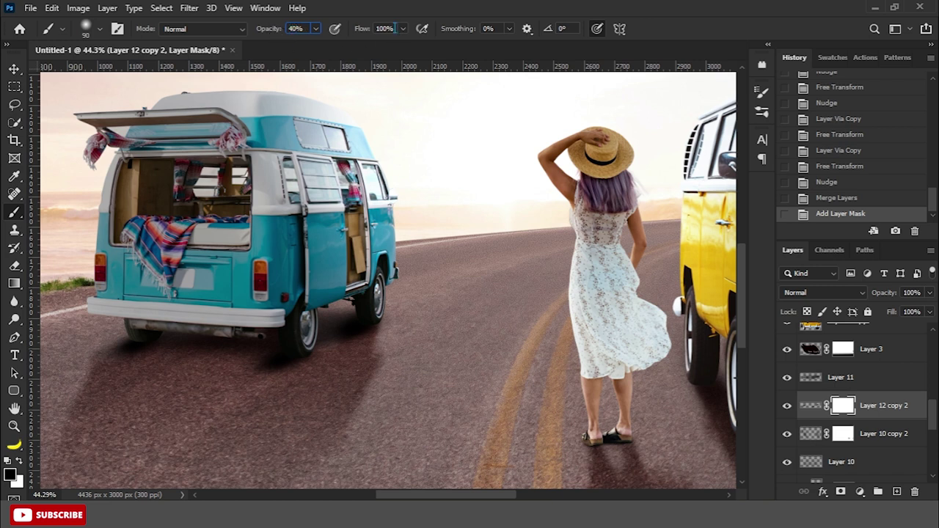
text(0)
drag(442, 328, 421, 330)
key(bracketright)
key(bracketright)
key(bracketright)
mouse_move(348, 331)
mouse_down()
mouse_move(339, 325)
mouse_move(353, 336)
mouse_move(273, 363)
mouse_up()
drag(272, 367, 270, 376)
key(bracketright)
drag(165, 353, 115, 340)
Step: Set the shadow strip layer's fill to 80%
click(806, 408)
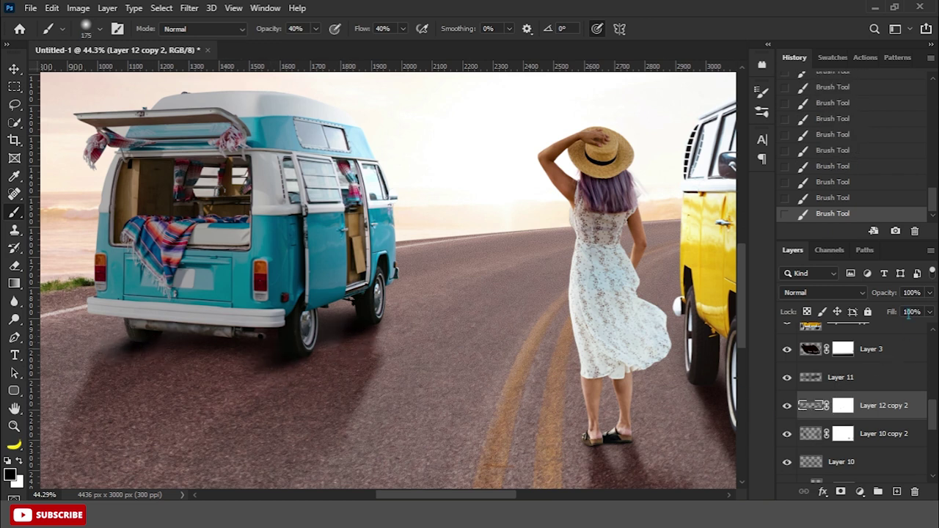
text(80)
key(Return)
key(v)
drag(270, 240, 308, 228)
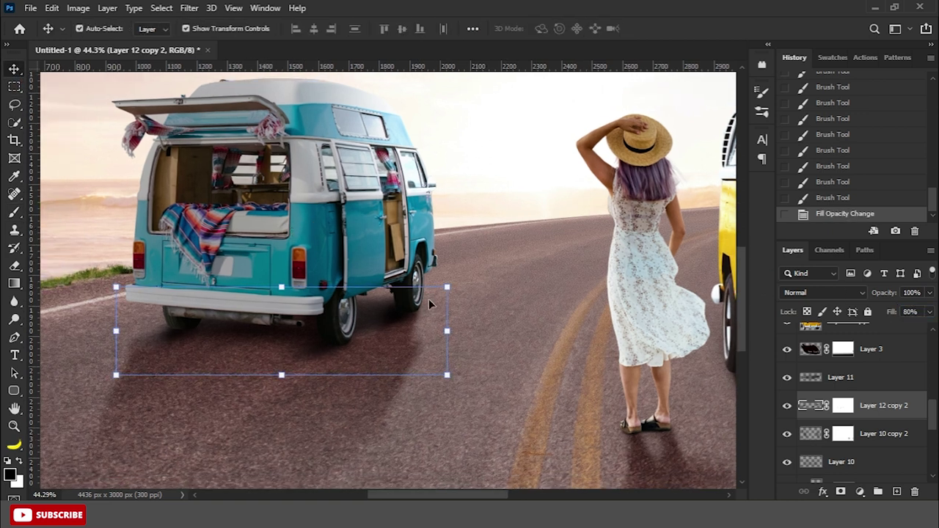
key(b)
Step: Apply the mask permanently and darken the shadow under the van and its rear wheel
right_click(841, 411)
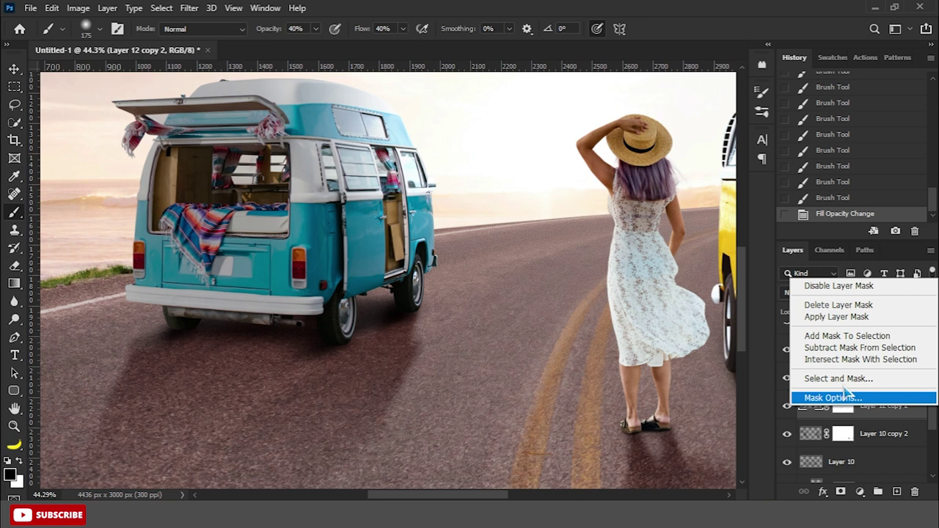
click(836, 313)
key([)
key([)
key([)
mouse_move(157, 336)
mouse_down()
mouse_move(140, 344)
mouse_move(147, 352)
mouse_up()
key([)
drag(311, 350, 323, 350)
mouse_move(392, 319)
mouse_down()
mouse_move(272, 367)
mouse_move(333, 361)
mouse_move(269, 371)
mouse_move(139, 338)
mouse_move(183, 327)
mouse_move(325, 345)
mouse_move(289, 373)
mouse_up()
Step: Add a fresh layer mask to the merged shadow strip
click(841, 492)
key(])
key(])
key(])
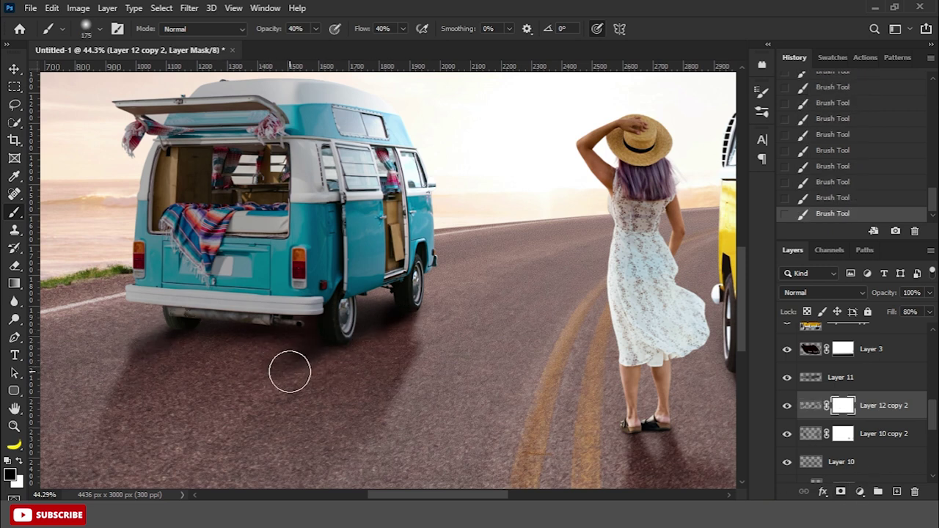
key([)
key([)
key([)
scroll(314, 371, down, 2)
key(bracketright)
key(bracketright)
Step: On a new layer above Layer 10 copy 2, paint extra dark shadow under the teal van
click(863, 434)
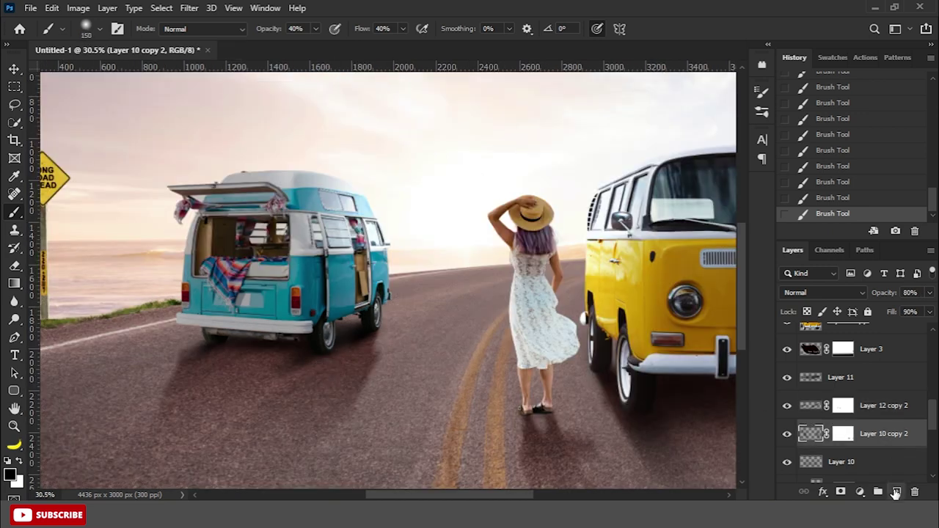
click(896, 493)
key(bracketright)
mouse_move(234, 334)
mouse_down()
mouse_move(287, 350)
mouse_move(213, 344)
mouse_move(353, 340)
mouse_move(330, 331)
mouse_up()
scroll(323, 333, down, 3)
click(787, 406)
Step: Select Layer 3 and toggle Layer 11 and the yellow van's shadow to compare
click(787, 377)
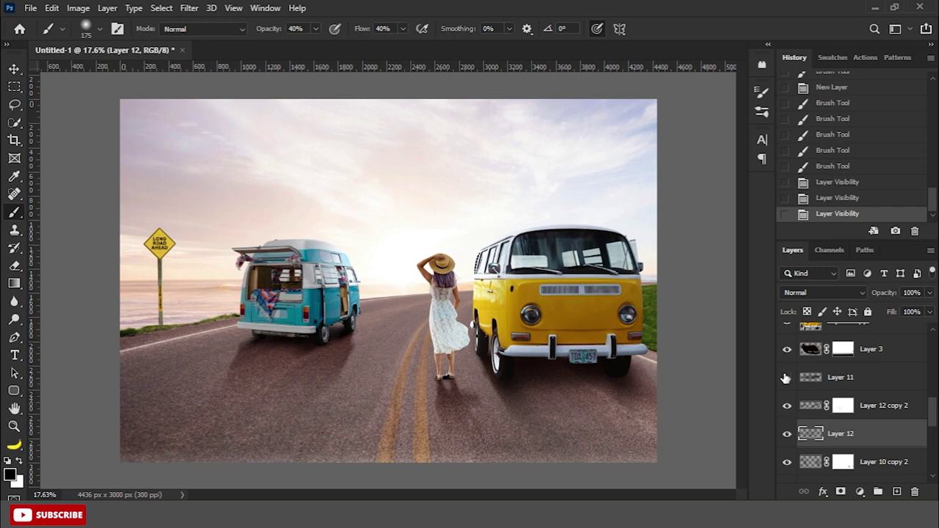
scroll(803, 391, down, 2)
scroll(804, 390, up, 2)
scroll(860, 374, up, 1)
click(858, 370)
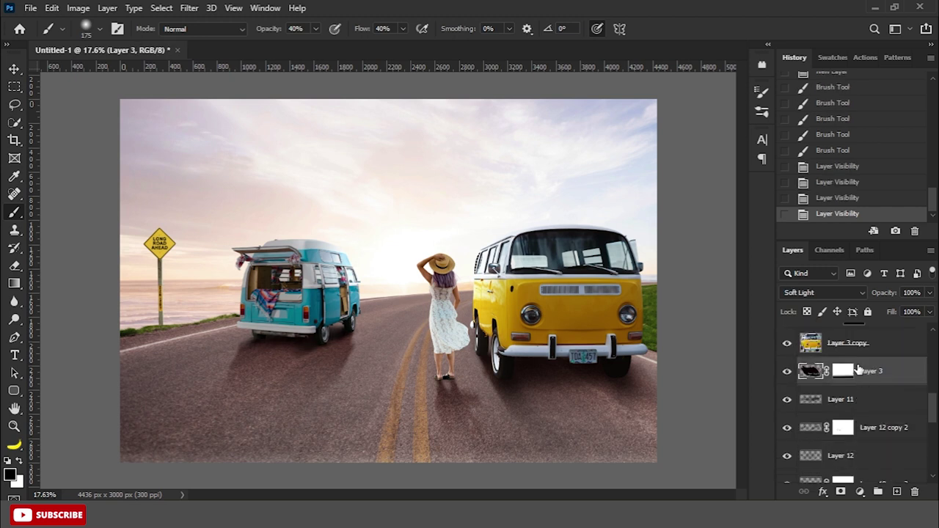
click(787, 371)
scroll(844, 374, down, 2)
scroll(860, 377, down, 3)
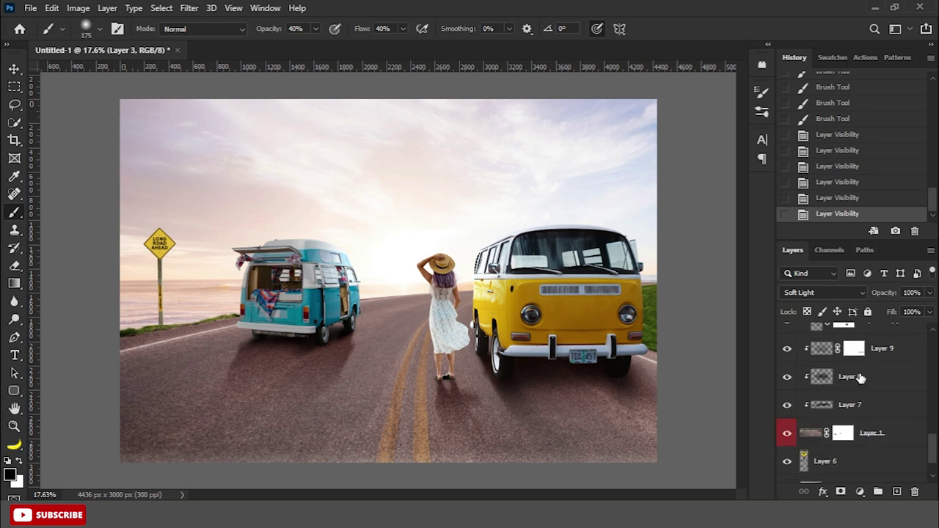
Step: Soften the teal van's shadow by brushing on its layer mask
key(v)
click(285, 367)
click(843, 336)
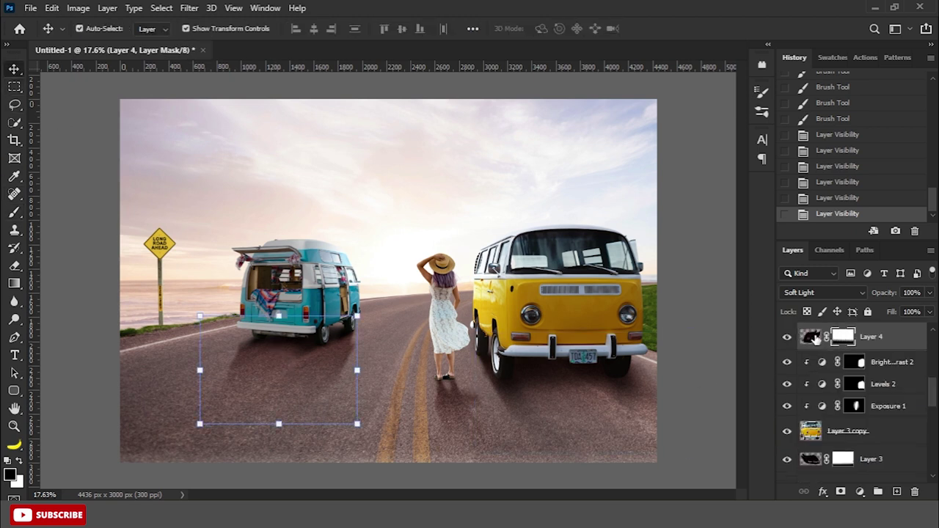
click(14, 213)
click(55, 210)
scroll(229, 338, up, 2)
key(bracketright)
key(bracketright)
key(bracketright)
mouse_move(235, 345)
mouse_down()
mouse_move(249, 334)
mouse_move(165, 396)
mouse_up()
Step: Move the van shadow layers above Layer 11 and compare by toggling visibility
scroll(204, 350, down, 2)
scroll(822, 402, down, 2)
scroll(856, 387, up, 2)
drag(873, 336, 860, 389)
click(852, 413)
click(788, 413)
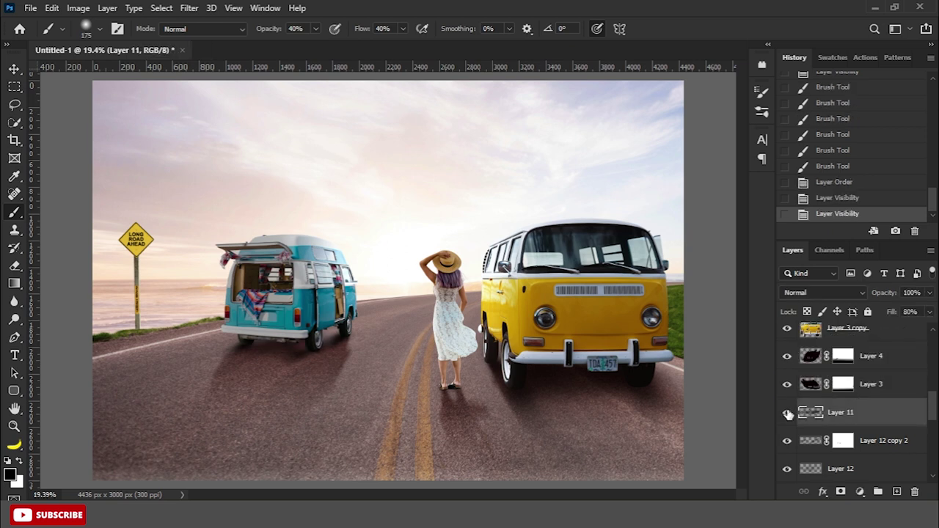
click(842, 441)
Step: Darken the shadow under the teal van's rear on Layer 12 copy 2 and adjust its opacity
click(788, 440)
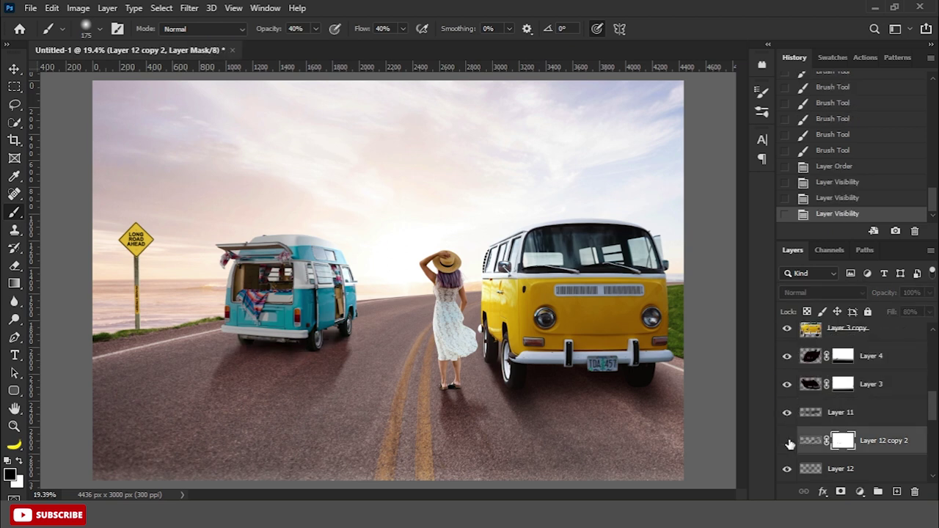
click(223, 341)
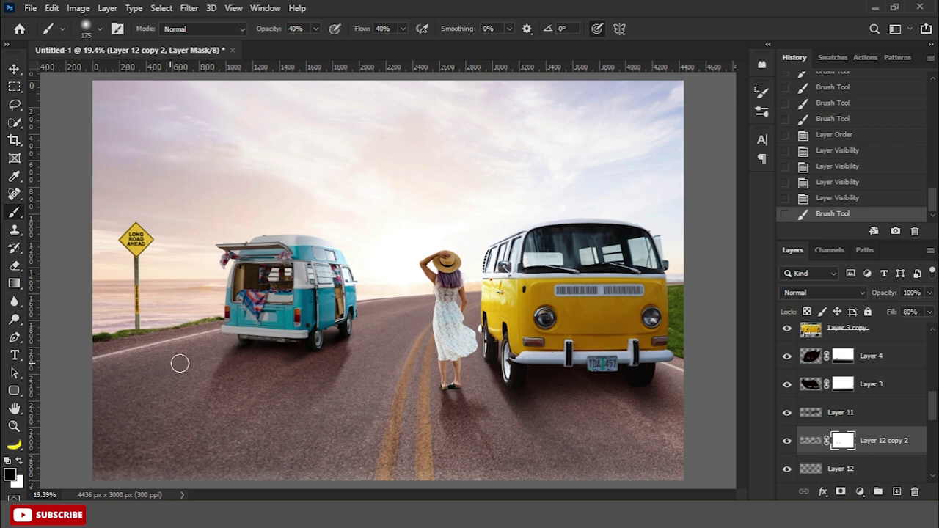
click(812, 444)
key(Return)
click(14, 68)
click(87, 132)
key(ctrl+minus)
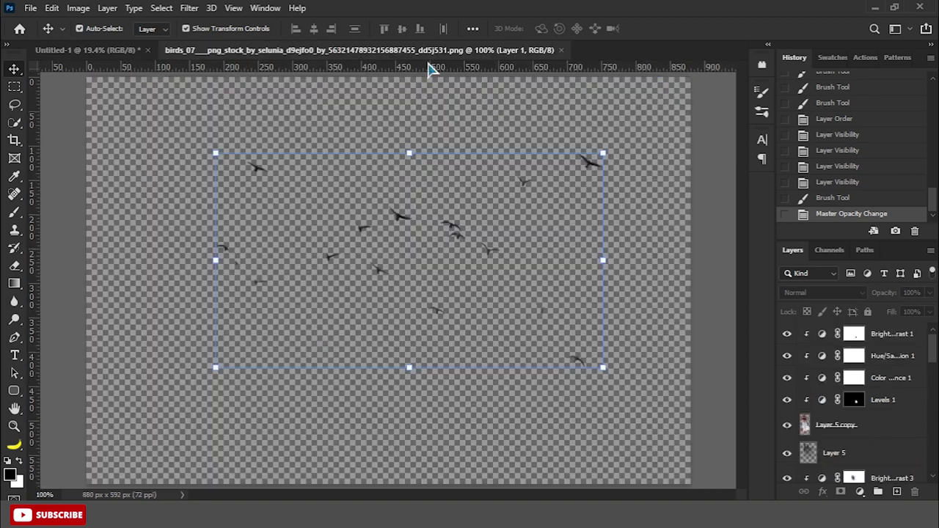
Step: Drag the birds layer from its floating window into the composite, then close the birds document
drag(147, 50, 413, 355)
click(465, 147)
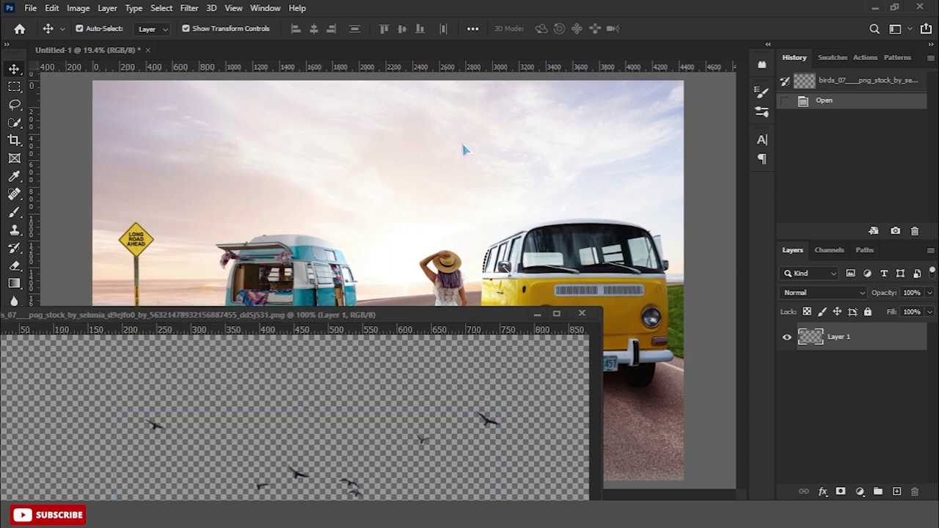
click(891, 334)
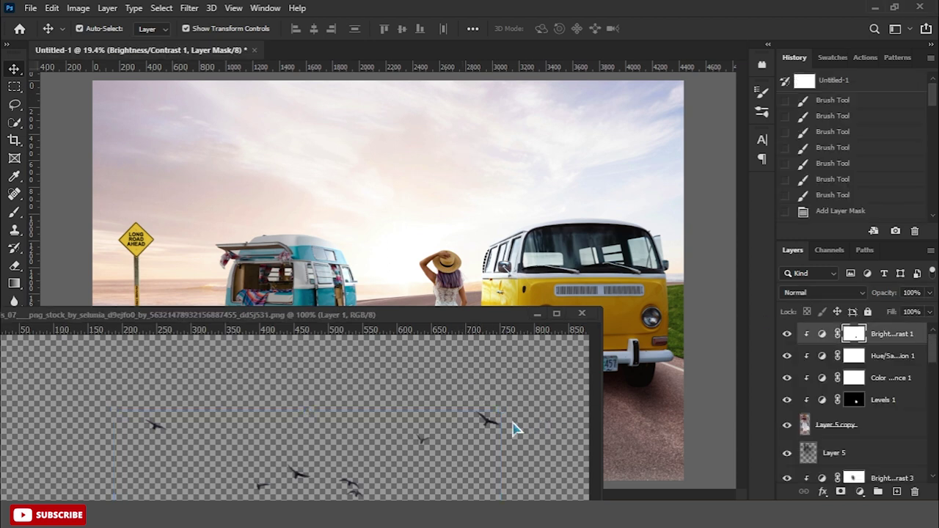
drag(495, 429, 494, 166)
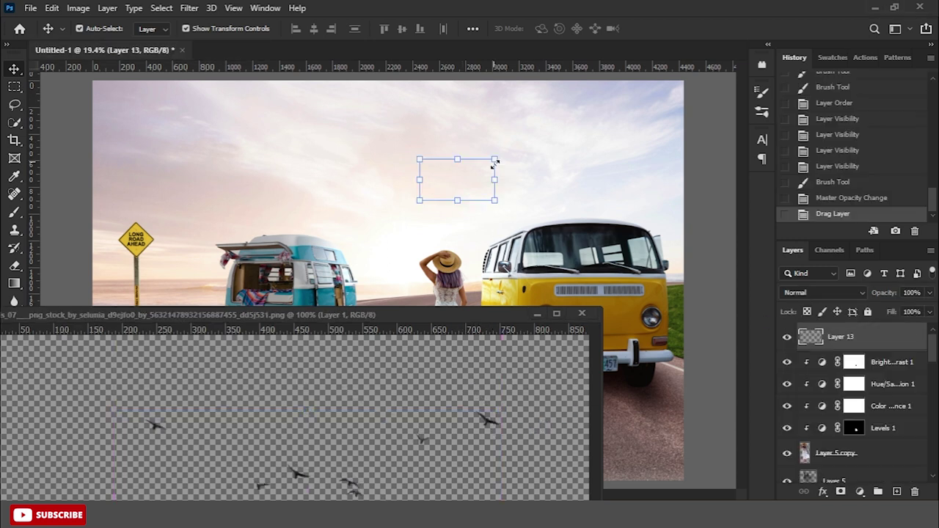
click(582, 313)
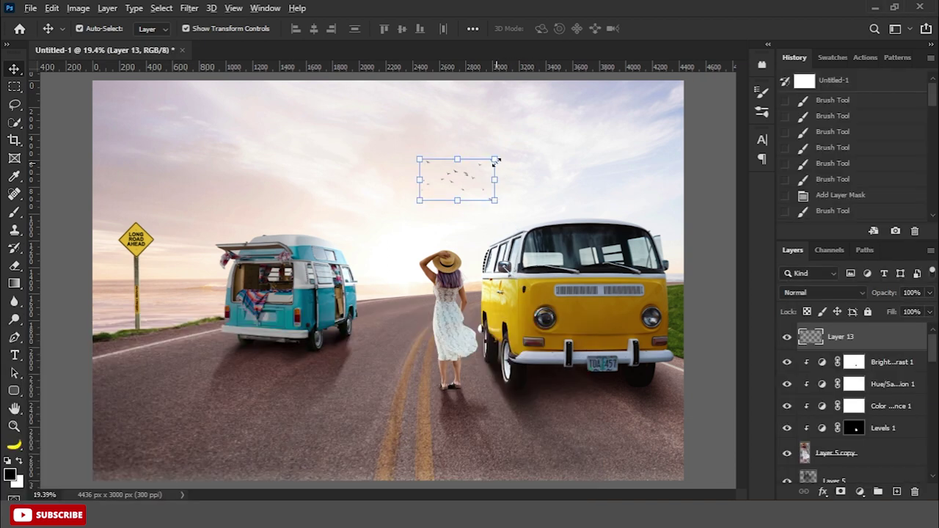
Step: Enlarge the flock of birds and position it higher in the sky
drag(495, 160, 552, 125)
drag(519, 183, 509, 149)
mouse_move(541, 93)
mouse_down()
mouse_move(521, 99)
mouse_move(530, 105)
mouse_up()
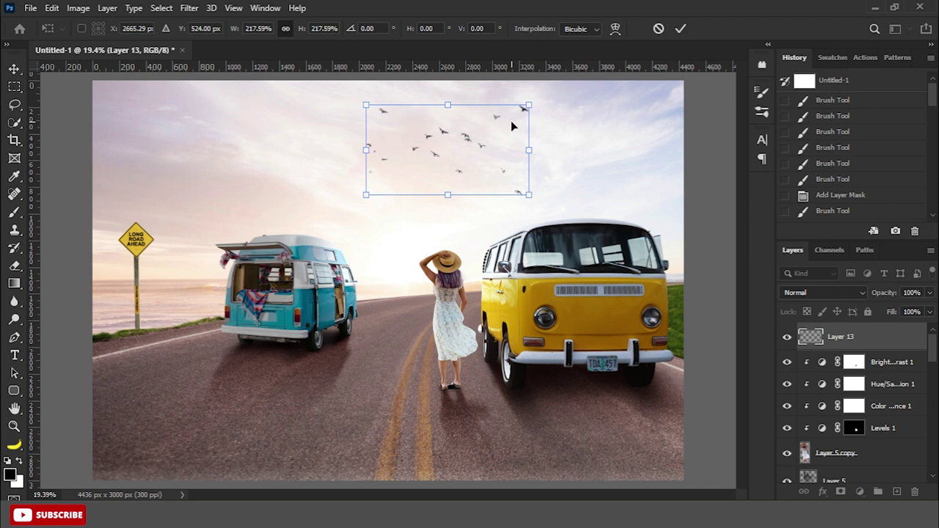
key(Return)
key(ctrl+minus)
click(424, 438)
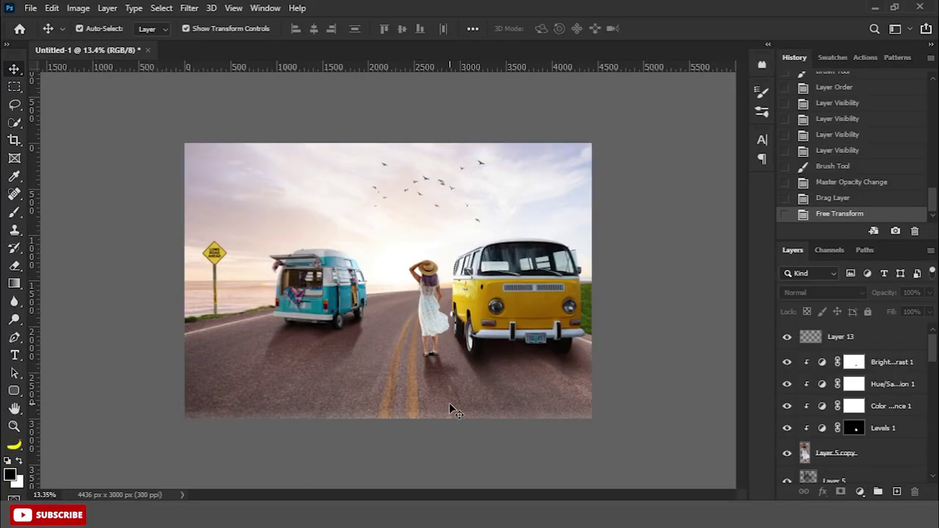
Step: Stretch the road layer slightly taller at the bottom
click(451, 405)
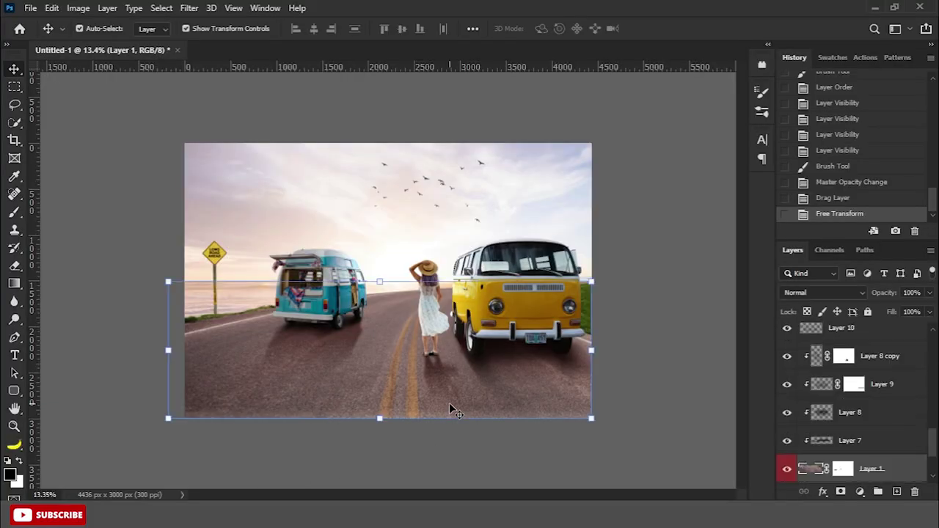
drag(381, 419, 381, 424)
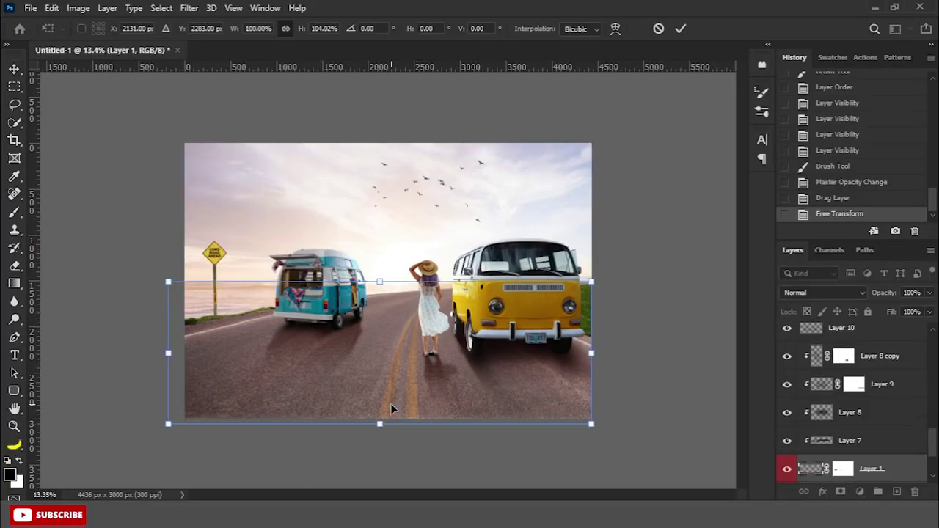
key(Return)
scroll(881, 411, down, 3)
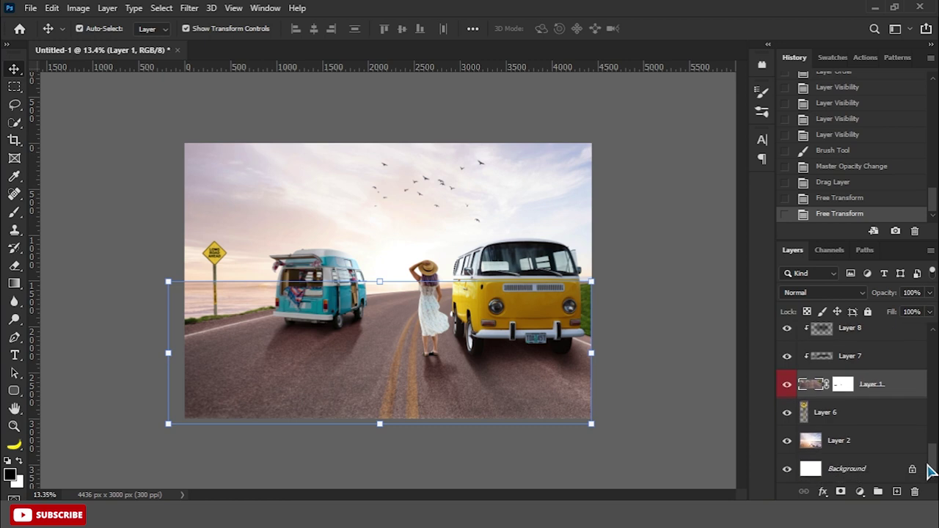
Step: Squash the selected scenery layers from the top and nudge them down into place
click(888, 420)
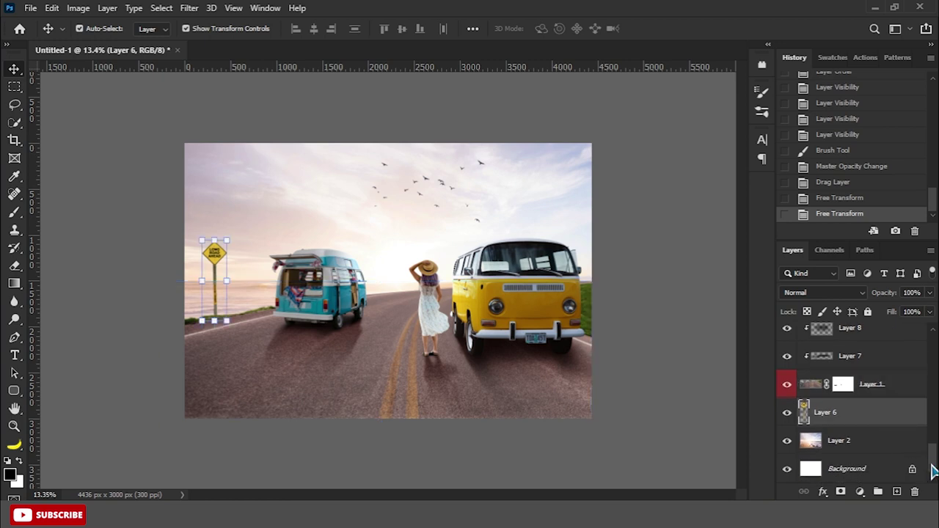
scroll(929, 447, up, 4)
scroll(932, 455, down, 2)
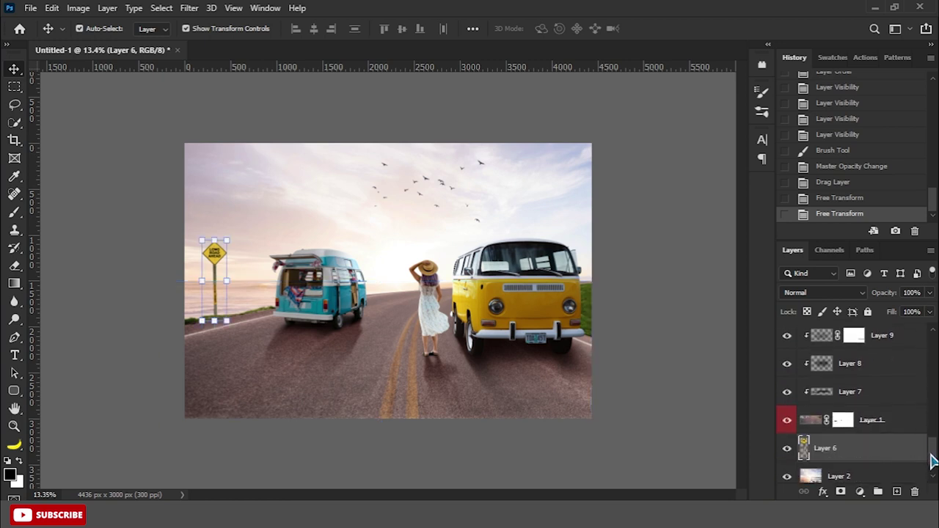
drag(932, 461, 933, 351)
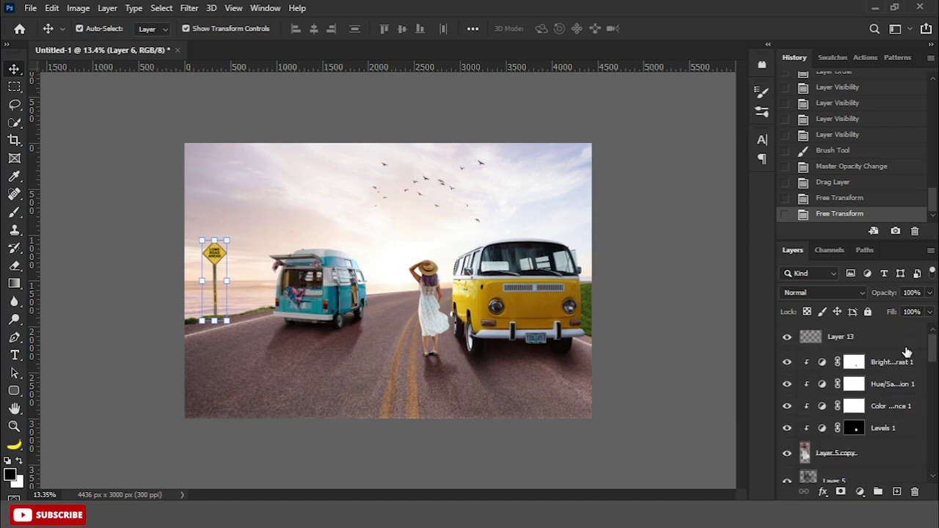
shift+click(894, 362)
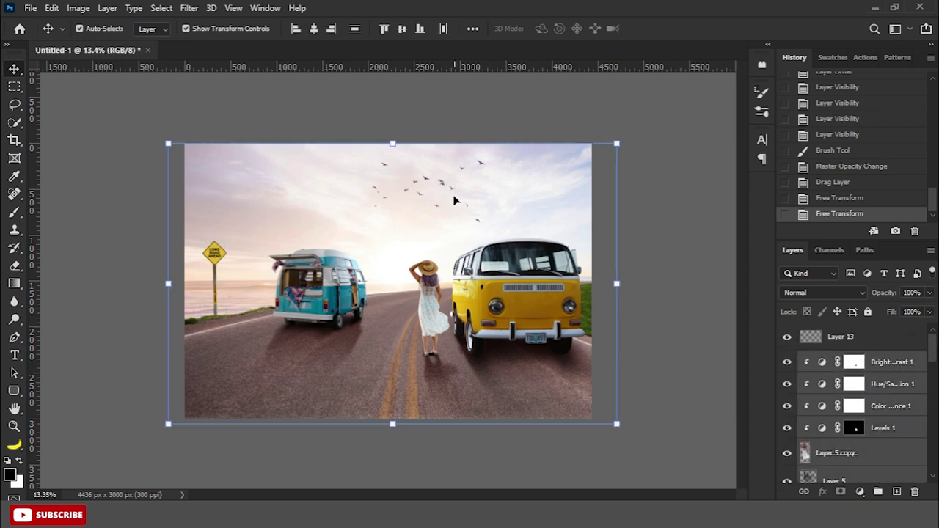
mouse_move(393, 138)
mouse_down()
mouse_move(394, 171)
mouse_move(403, 154)
mouse_up()
key(ctrl+minus)
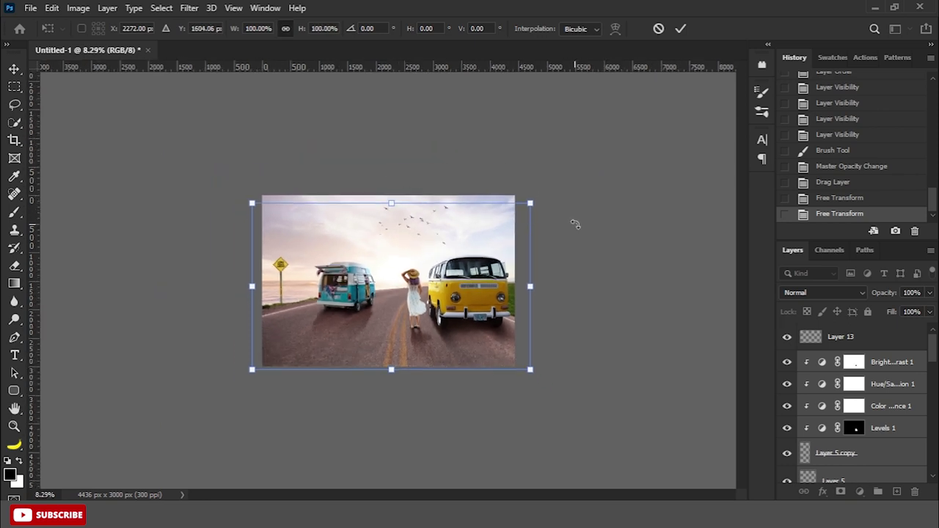
key(shift+Down)
key(shift+Down)
key(shift+Down)
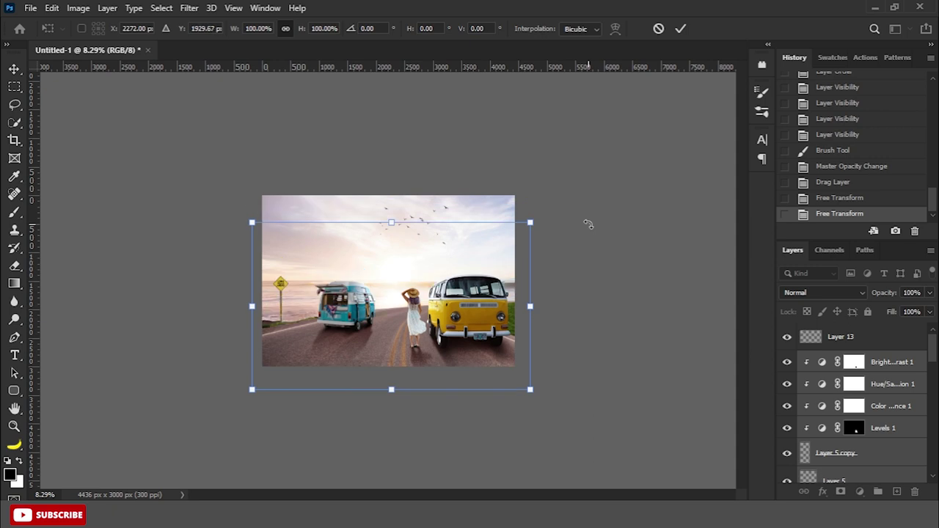
key(Up)
key(Up)
key(Up)
key(Up)
key(Up)
key(Up)
key(Up)
key(Up)
key(Up)
key(Up)
key(Up)
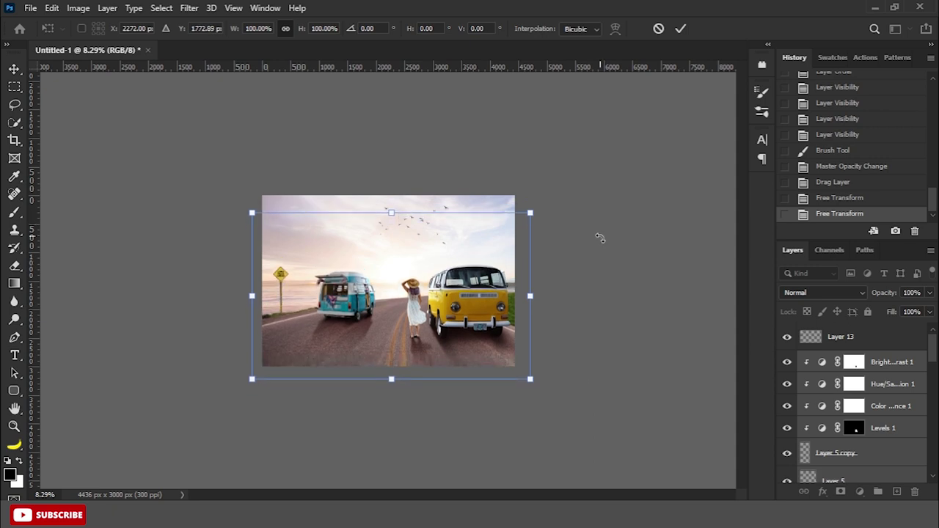
key(Down)
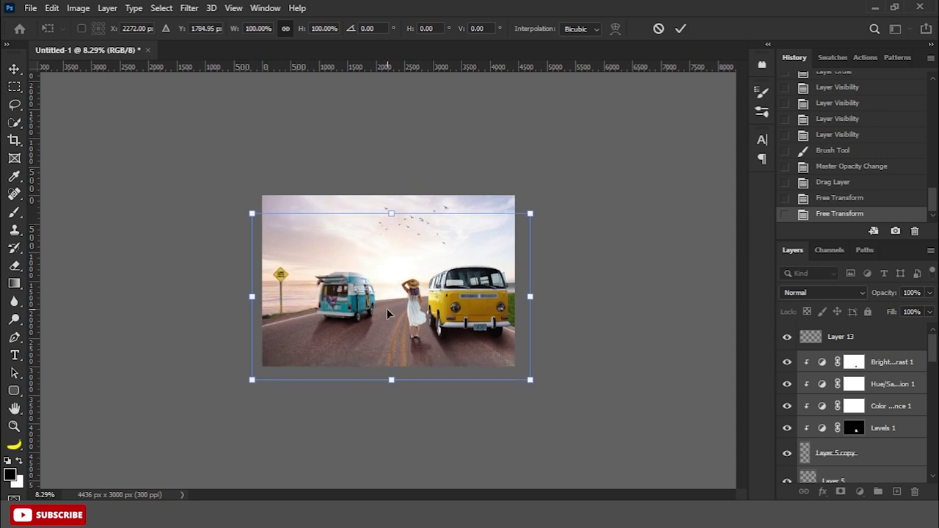
key(ctrl+plus)
key(Return)
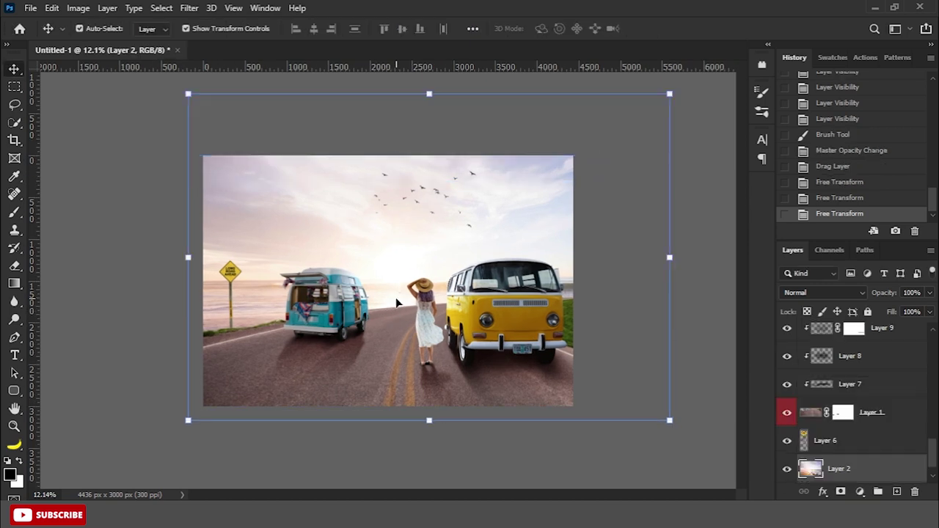
Step: Nudge the sky layer down slightly with the arrow keys
scroll(396, 301, down, 1)
key(Down)
key(Down)
key(Down)
key(Down)
key(Down)
key(Down)
key(Down)
key(Down)
key(Down)
key(Down)
key(Down)
key(Down)
key(Down)
key(Down)
key(Down)
key(Down)
key(Down)
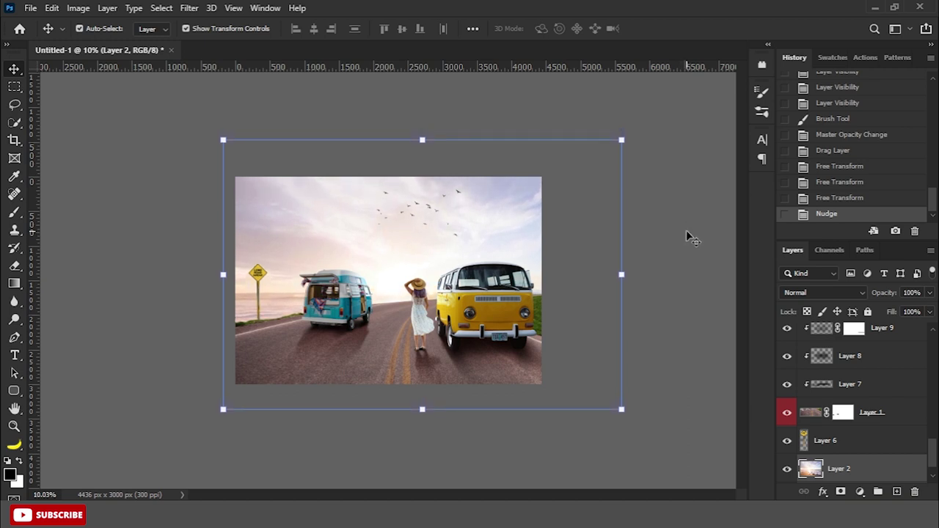
click(687, 230)
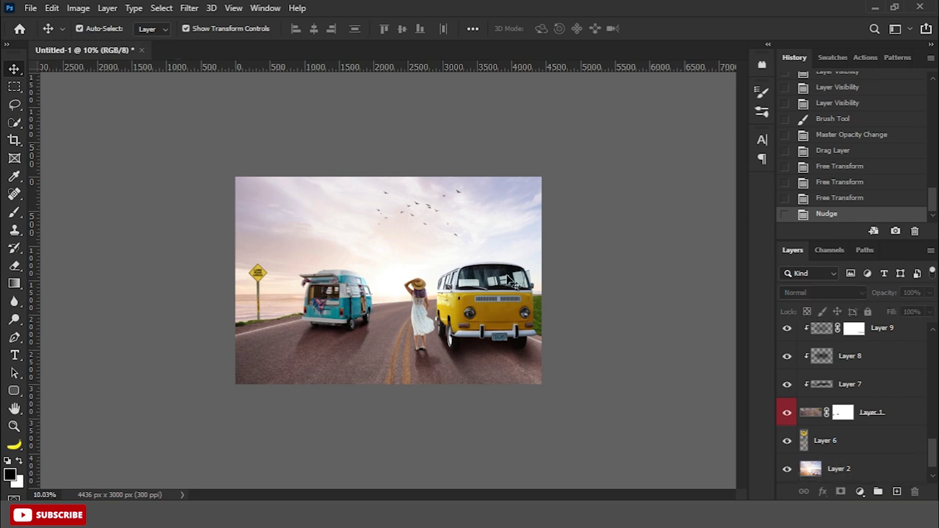
click(875, 470)
key(Down)
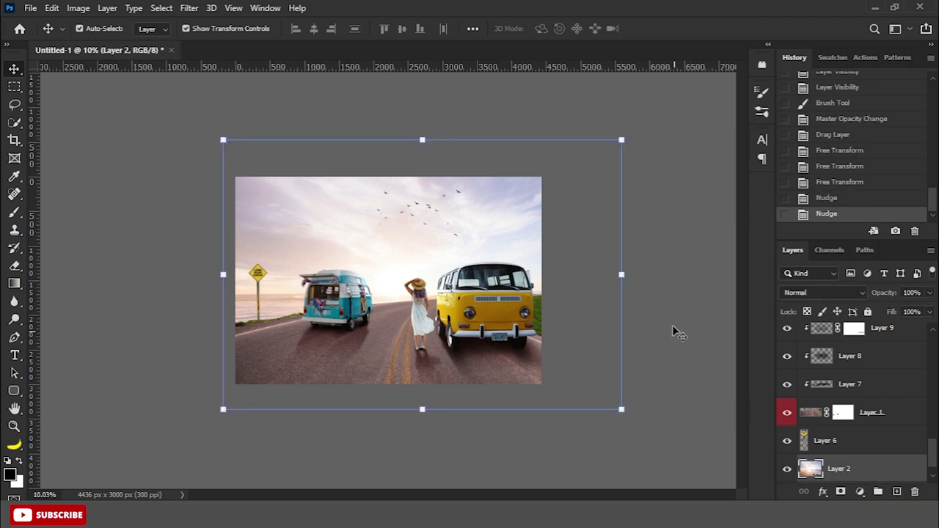
click(672, 325)
scroll(624, 375, up, 2)
scroll(614, 411, up, 1)
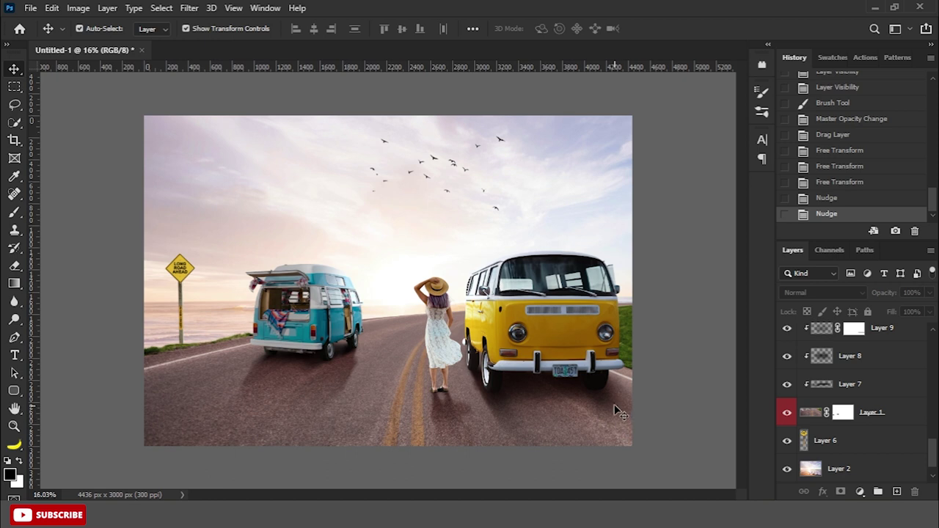
click(504, 403)
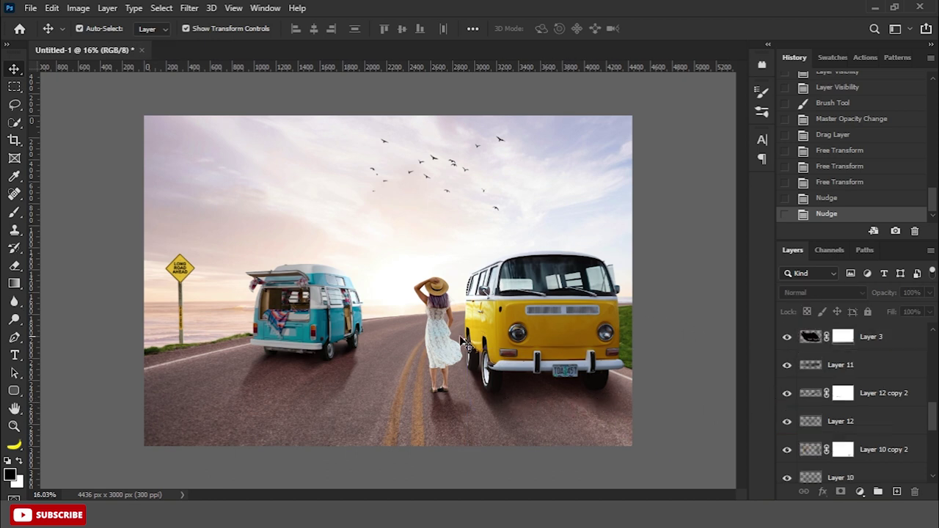
Step: Add a Brightness/Contrast adjustment at Brightness -62 to the woman and invert its mask
click(440, 345)
click(868, 427)
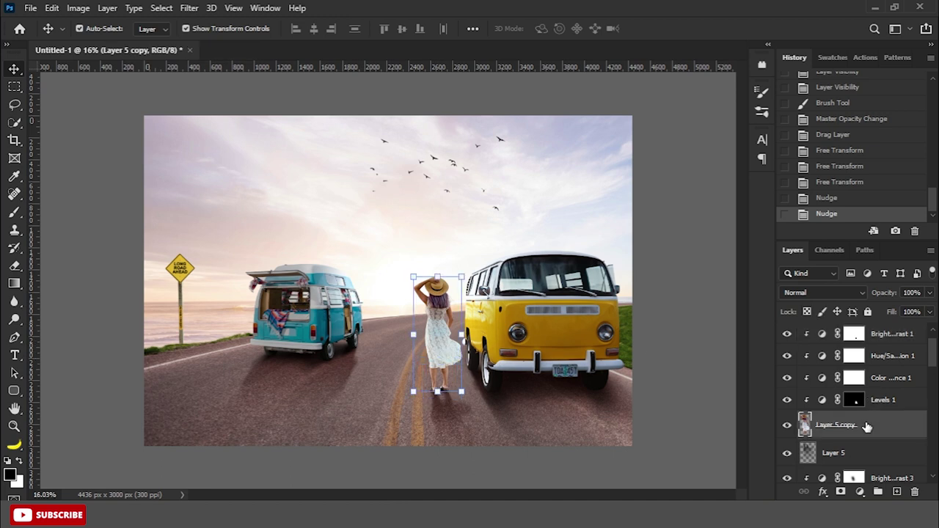
click(861, 492)
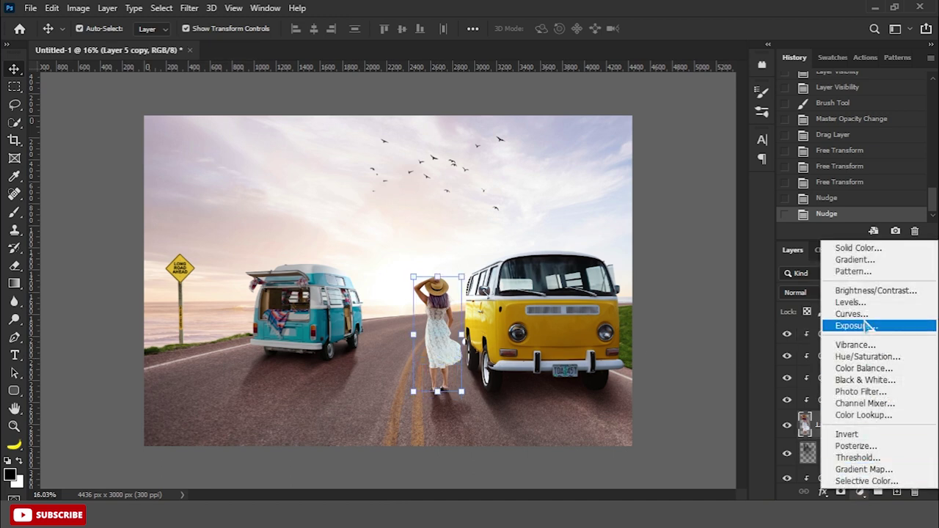
click(873, 291)
mouse_move(677, 189)
mouse_down()
mouse_move(641, 189)
mouse_move(698, 189)
mouse_up()
click(773, 91)
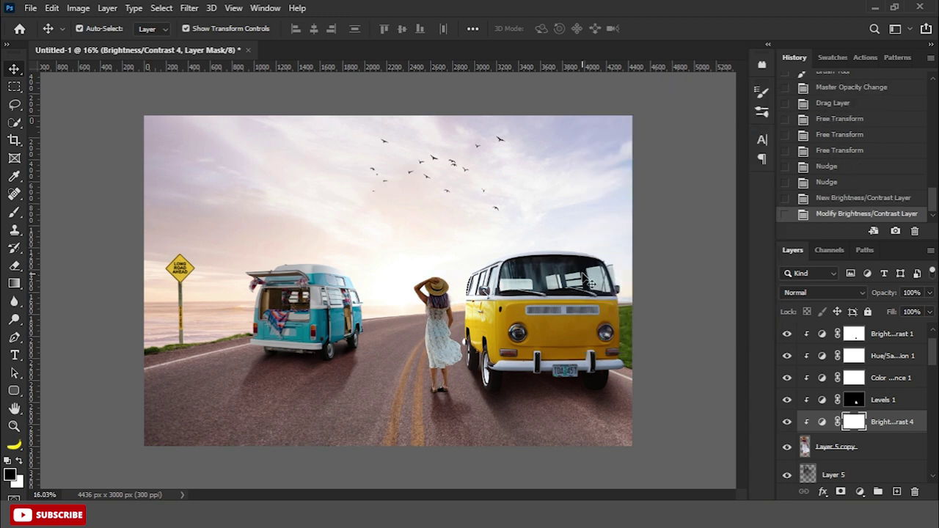
scroll(585, 279, up, 3)
key(ctrl+i)
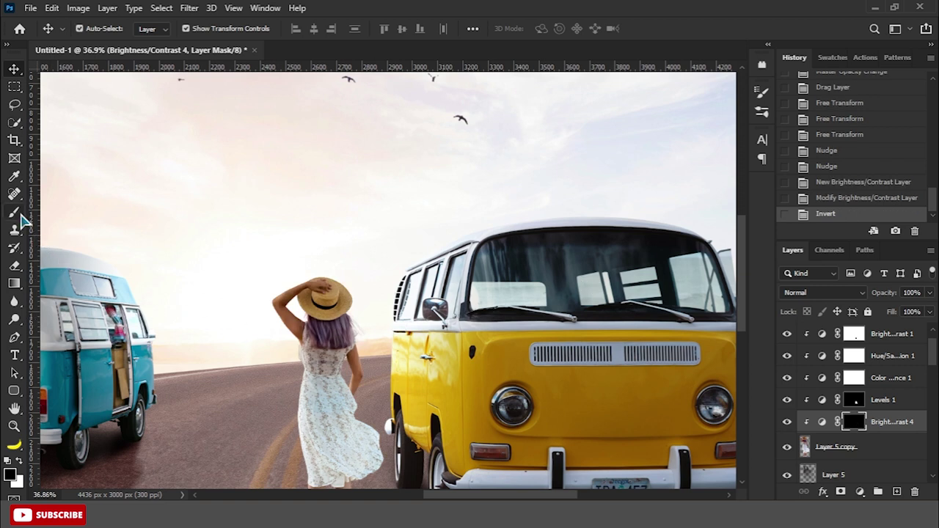
Step: Paint white at 50% flow over the woman's dress to reveal the darkening
click(16, 213)
scroll(323, 344, down, 3)
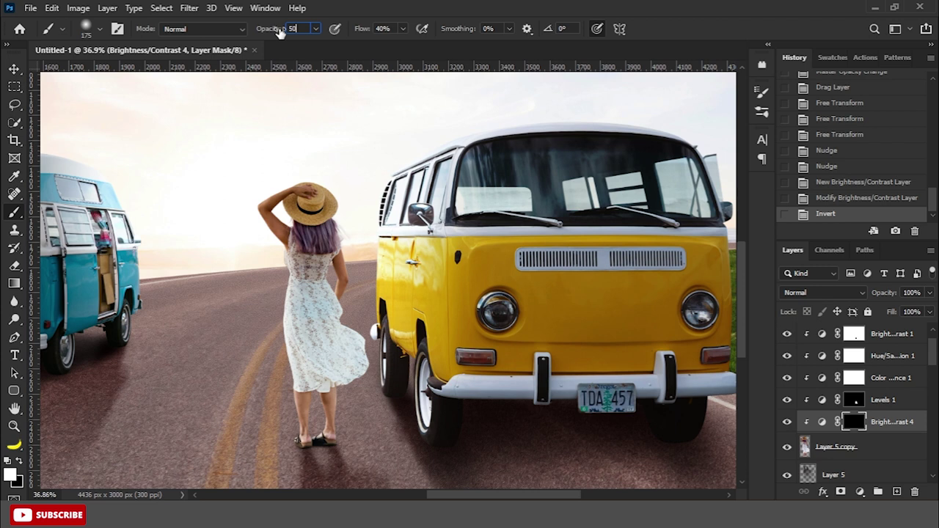
text(50)
key(Return)
drag(314, 304, 352, 374)
mouse_move(339, 330)
mouse_down()
mouse_move(344, 382)
mouse_move(334, 404)
mouse_up()
mouse_move(297, 321)
mouse_down()
mouse_move(312, 386)
mouse_move(297, 309)
mouse_move(301, 378)
mouse_up()
drag(312, 287, 352, 371)
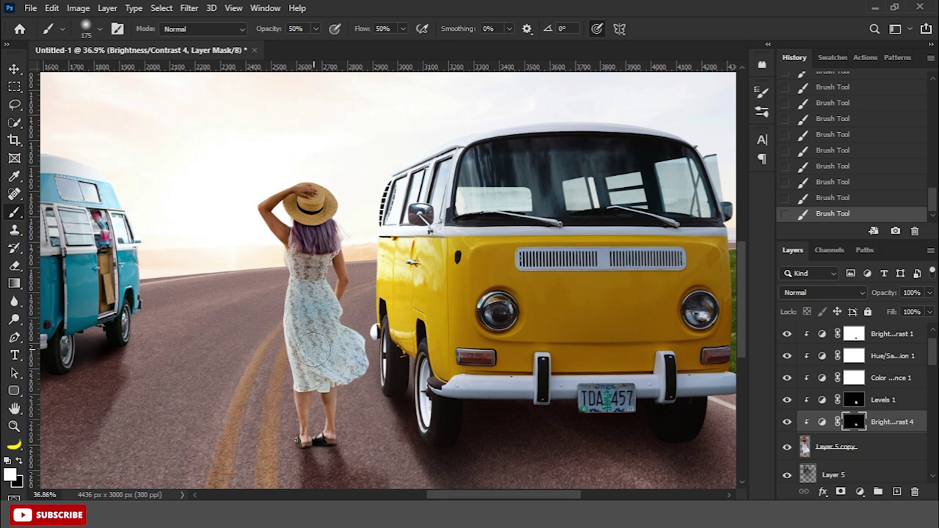
scroll(340, 323, down, 1)
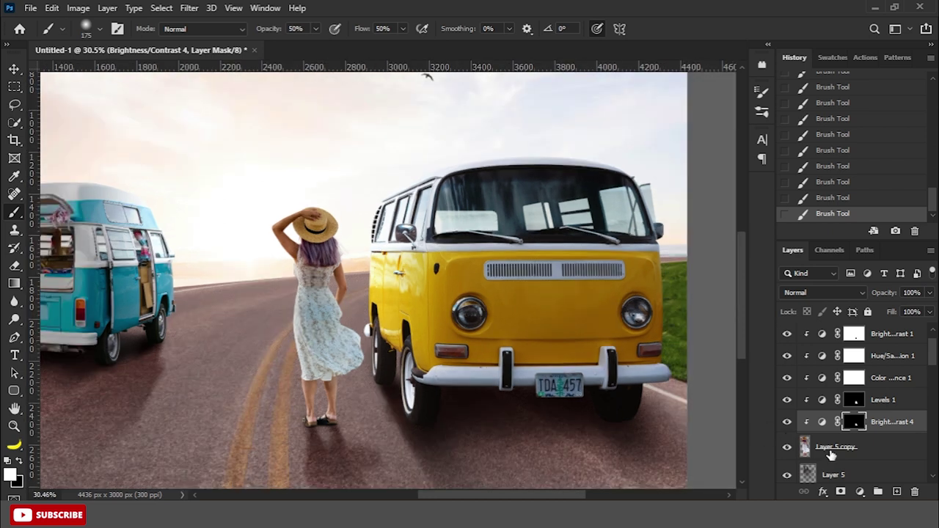
click(831, 451)
Step: Add an Exposure adjustment at +0.53 and invert its mask
click(860, 492)
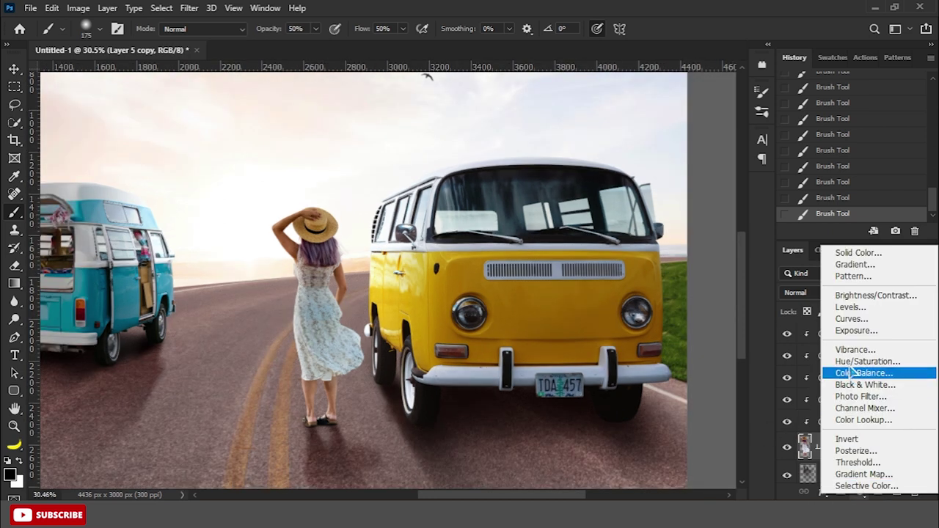
click(855, 330)
drag(676, 185, 683, 188)
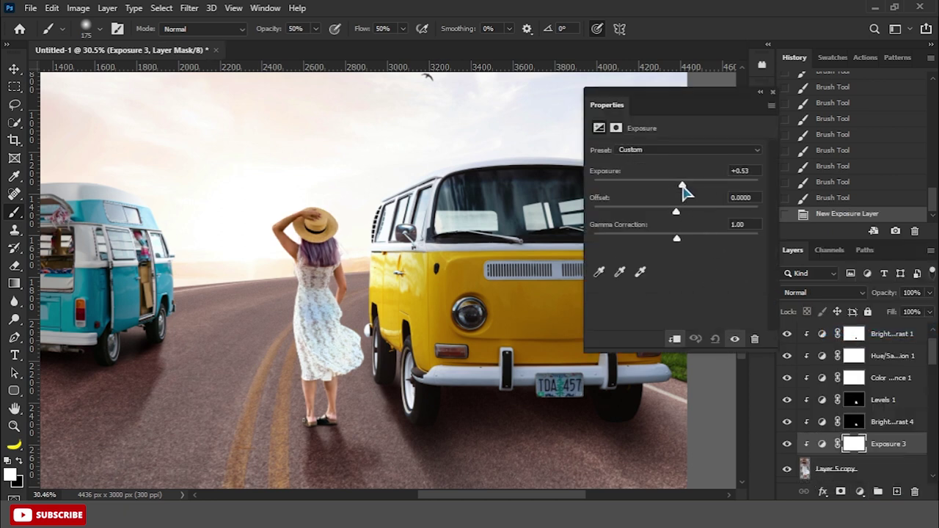
click(766, 95)
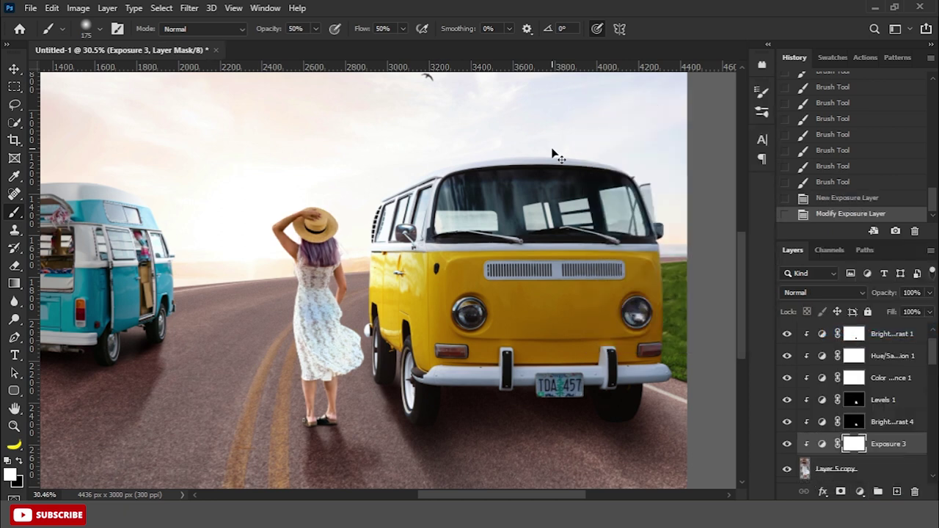
key(ctrl+i)
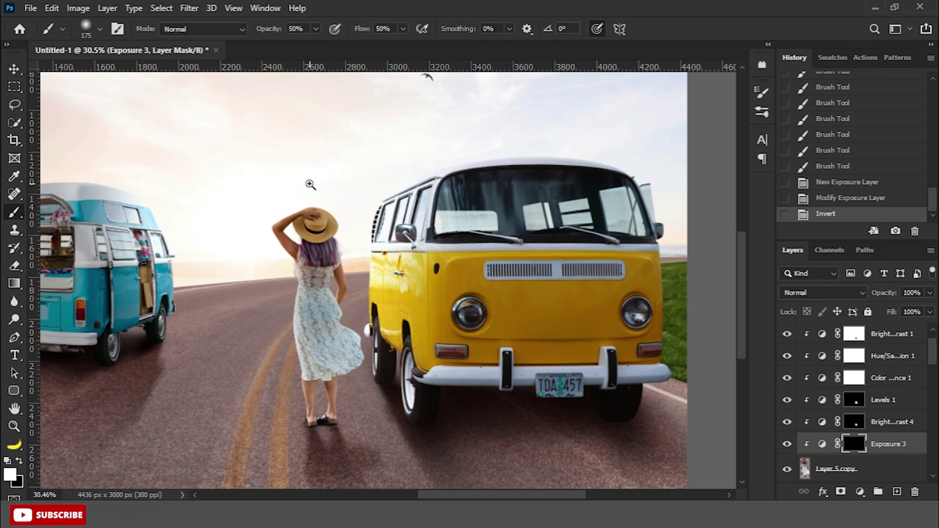
Step: Brush the brightening over the woman's hair, hat and raised arm
scroll(314, 183, up, 1)
mouse_move(317, 201)
mouse_down()
mouse_move(311, 210)
mouse_move(360, 242)
mouse_up()
mouse_move(345, 213)
mouse_down()
mouse_move(359, 246)
mouse_move(357, 301)
mouse_move(332, 198)
mouse_move(285, 176)
mouse_up()
scroll(356, 264, up, 4)
key(bracketleft)
key(bracketleft)
key(bracketleft)
key(bracketright)
key(bracketright)
mouse_move(227, 206)
mouse_down()
mouse_move(261, 234)
mouse_move(246, 279)
mouse_up()
key(bracketright)
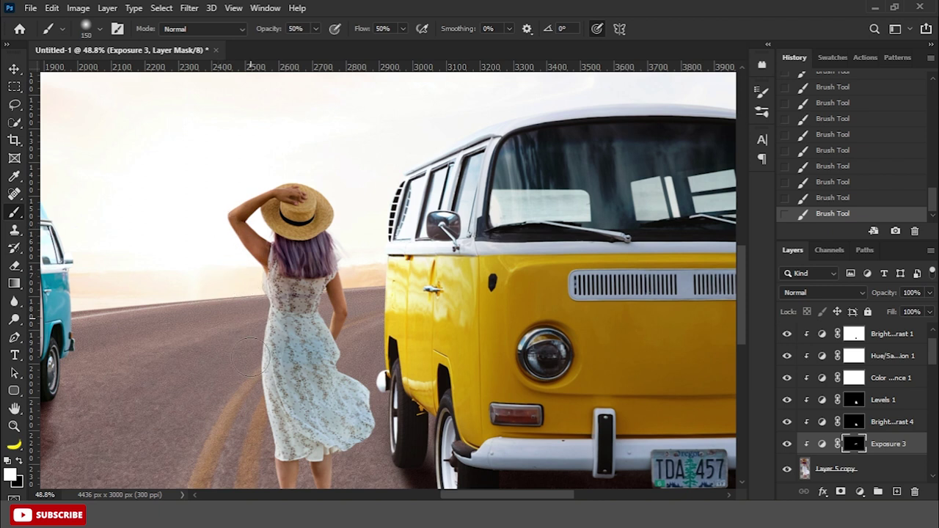
scroll(213, 323, down, 3)
scroll(220, 359, down, 2)
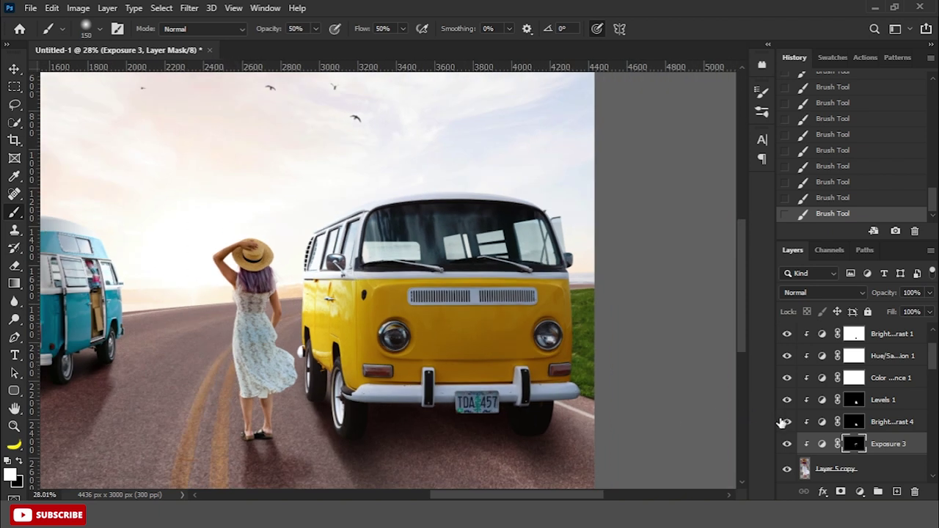
scroll(782, 424, down, 3)
Step: Duplicate the woman layer and flip the copy onto the yellow van's side
click(840, 413)
key(ctrl+j)
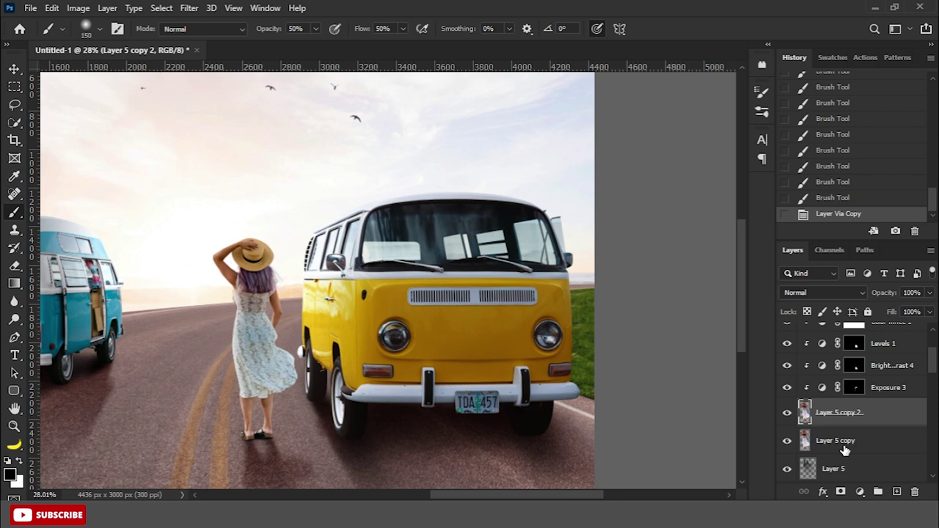
click(844, 446)
key(v)
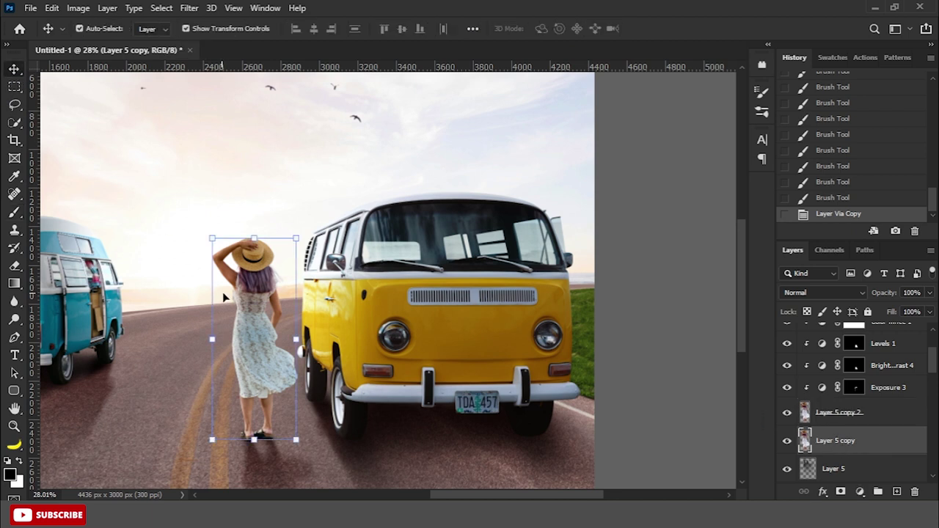
drag(211, 341, 335, 334)
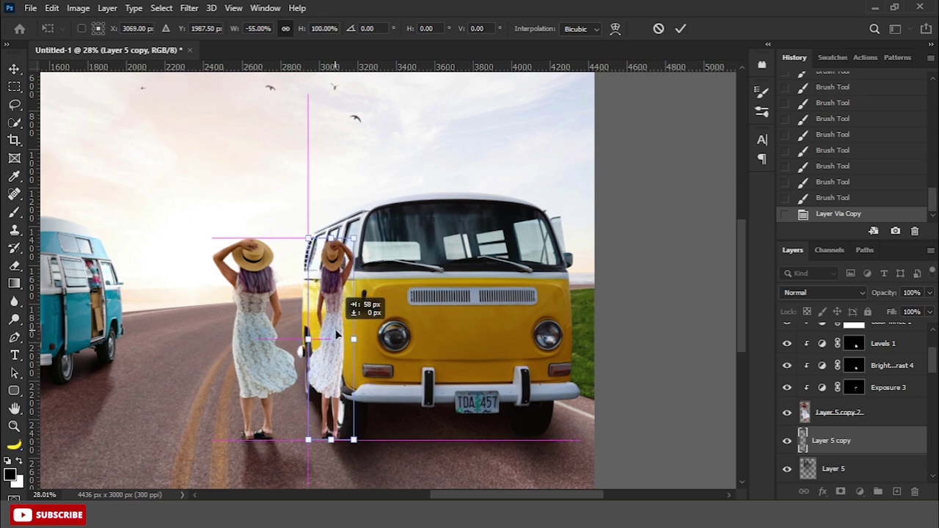
key(Return)
scroll(903, 400, down, 3)
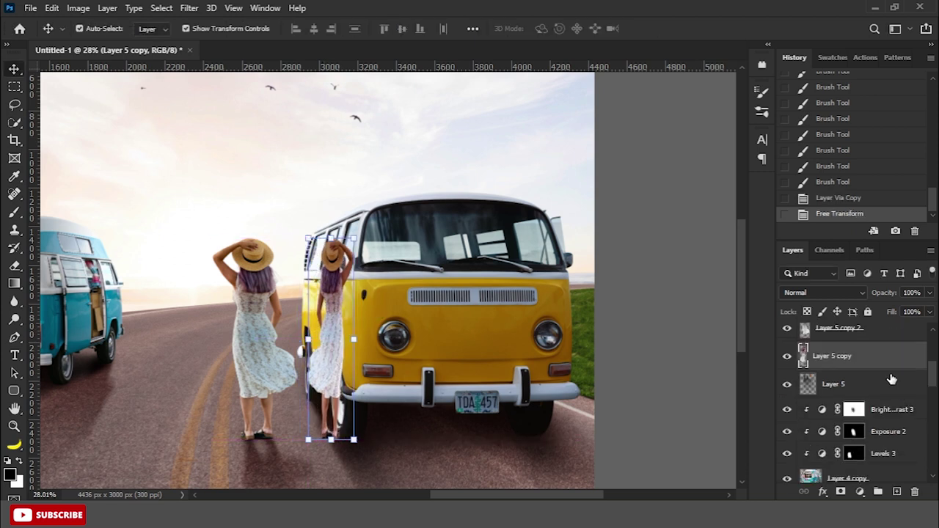
scroll(881, 382, down, 2)
scroll(881, 411, down, 2)
scroll(879, 455, down, 2)
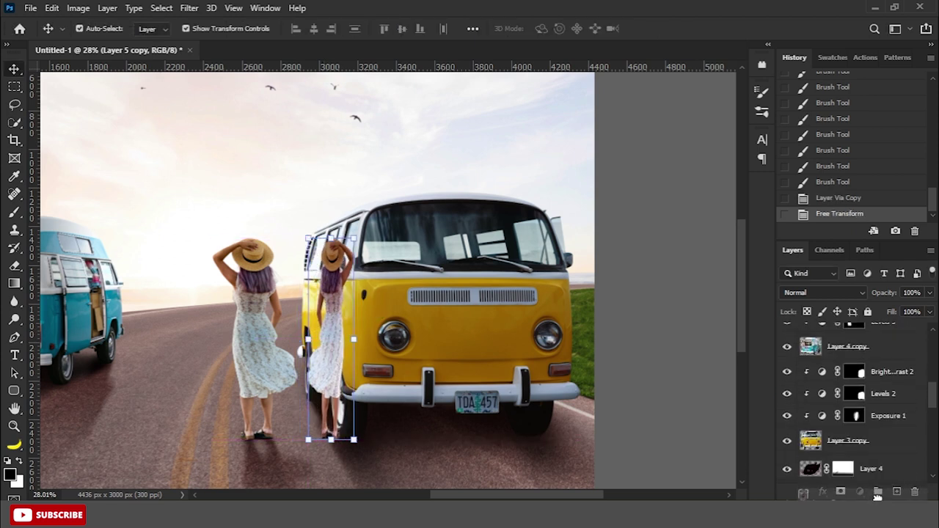
Step: Move Layer 5 copy above the van's adjustments and add a 55% dark Color Overlay
drag(878, 496, 882, 371)
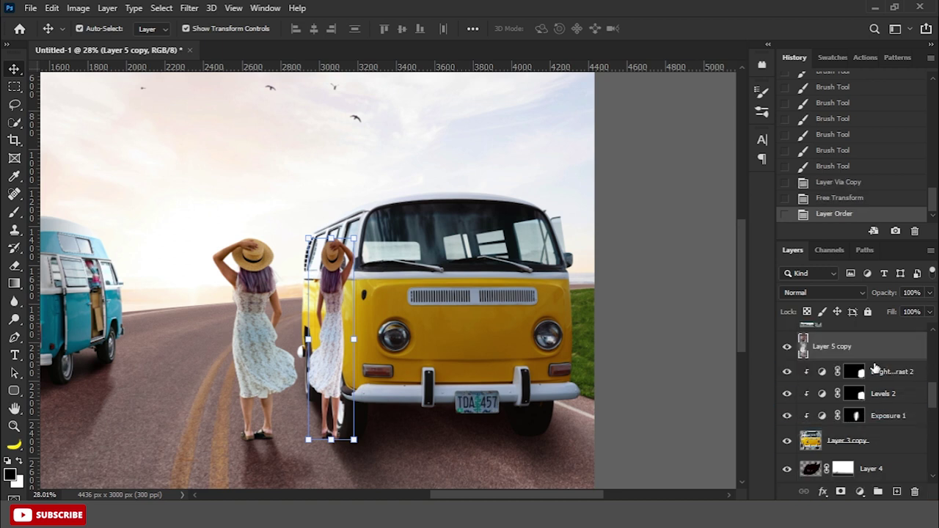
right_click(818, 353)
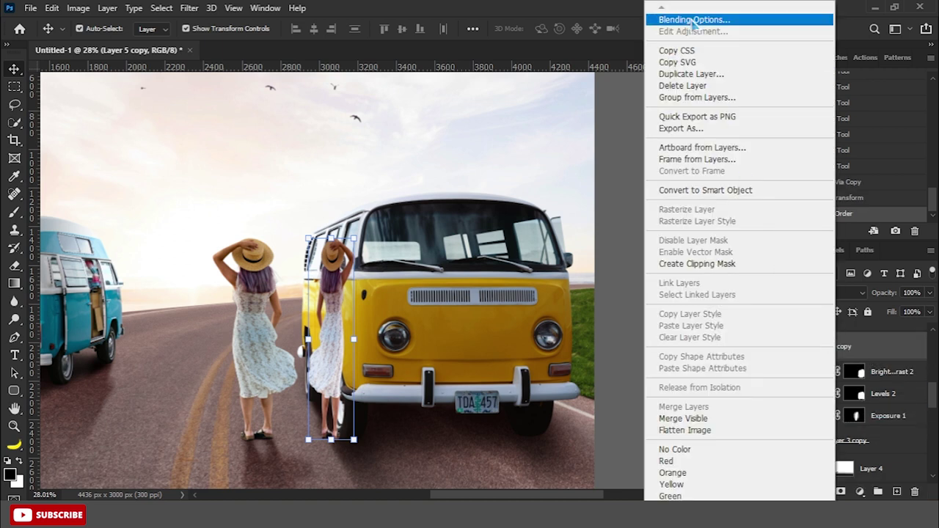
key(Escape)
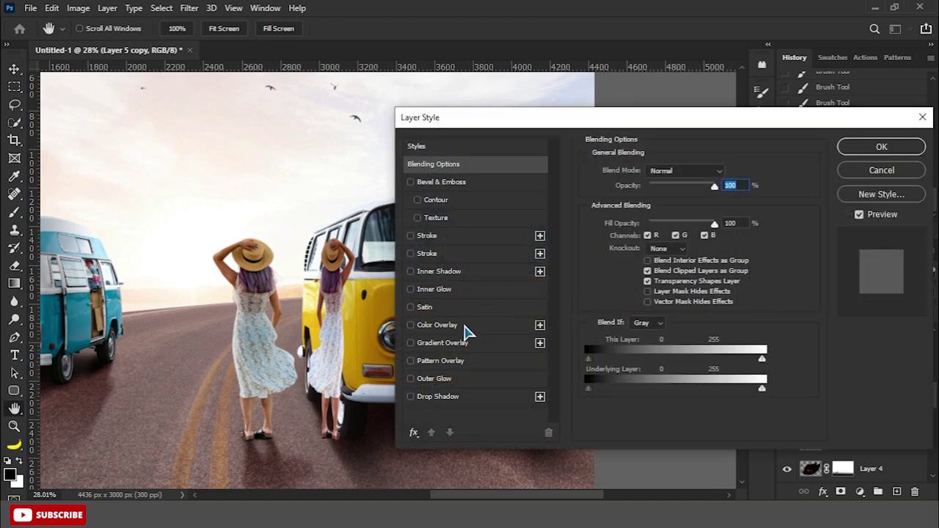
click(464, 326)
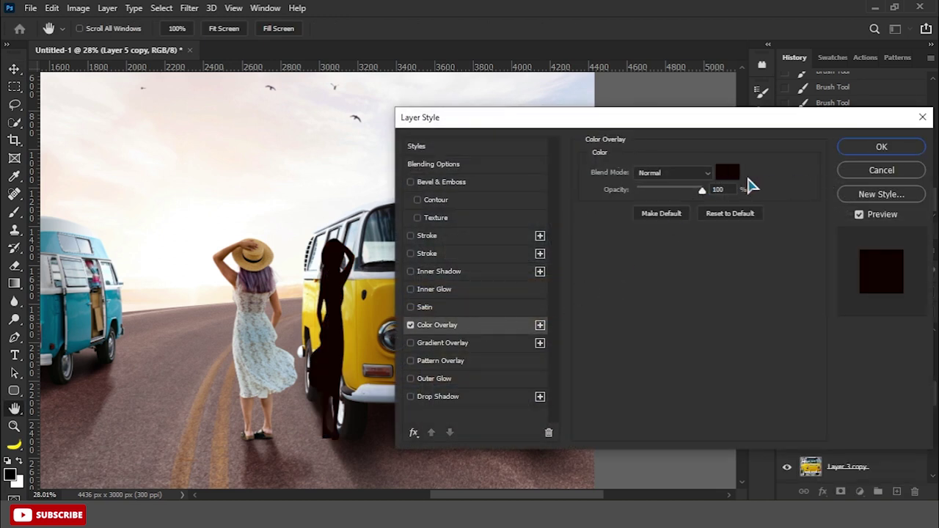
mouse_move(701, 190)
mouse_down()
mouse_move(631, 191)
mouse_move(672, 191)
mouse_up()
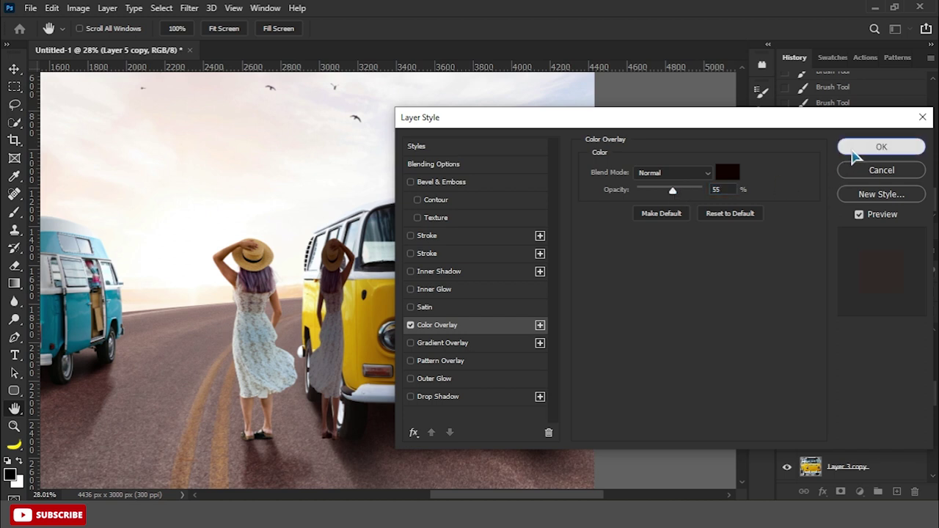
click(873, 147)
Step: Rasterize the overlay, clip the reflection to the van and set it to Hard Light
right_click(836, 351)
click(731, 221)
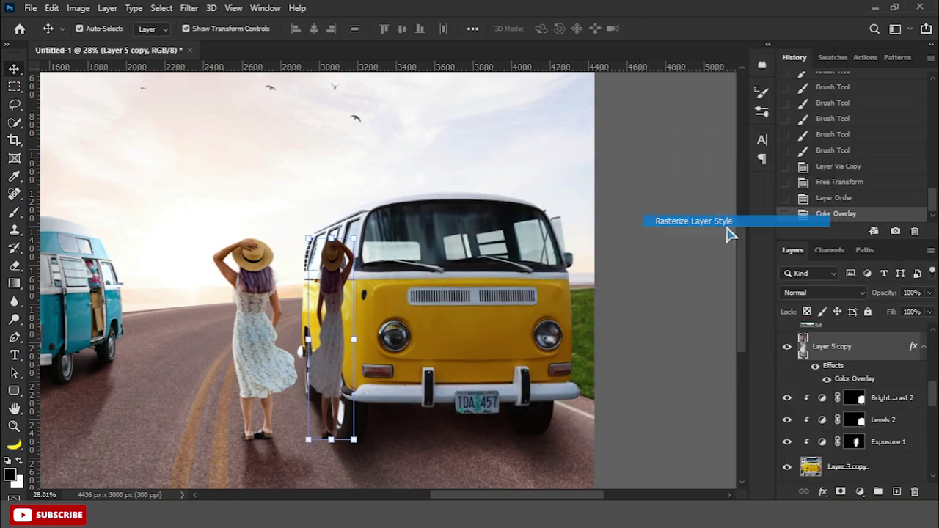
right_click(815, 352)
click(725, 264)
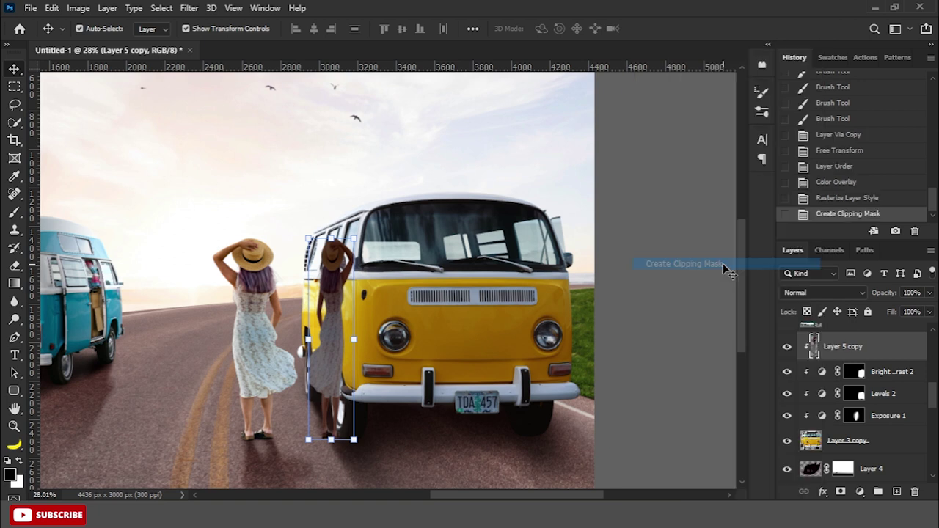
click(813, 293)
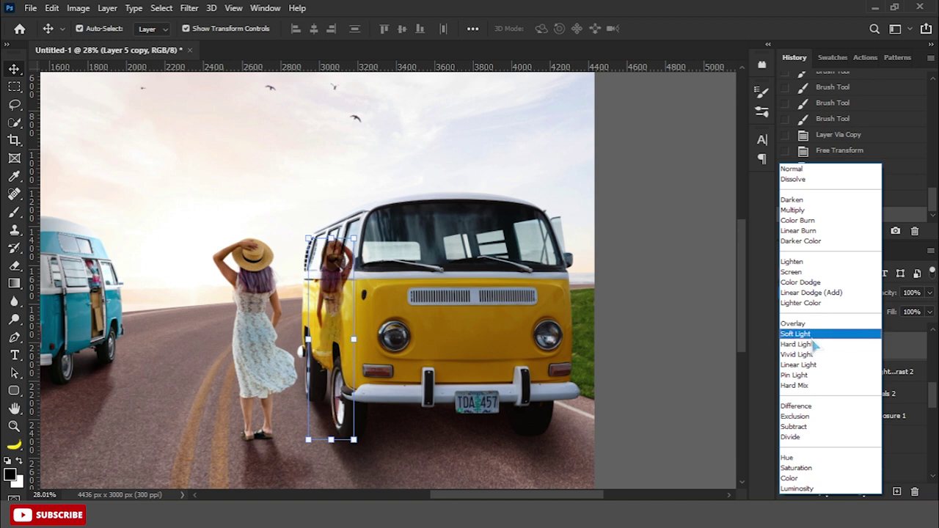
click(816, 346)
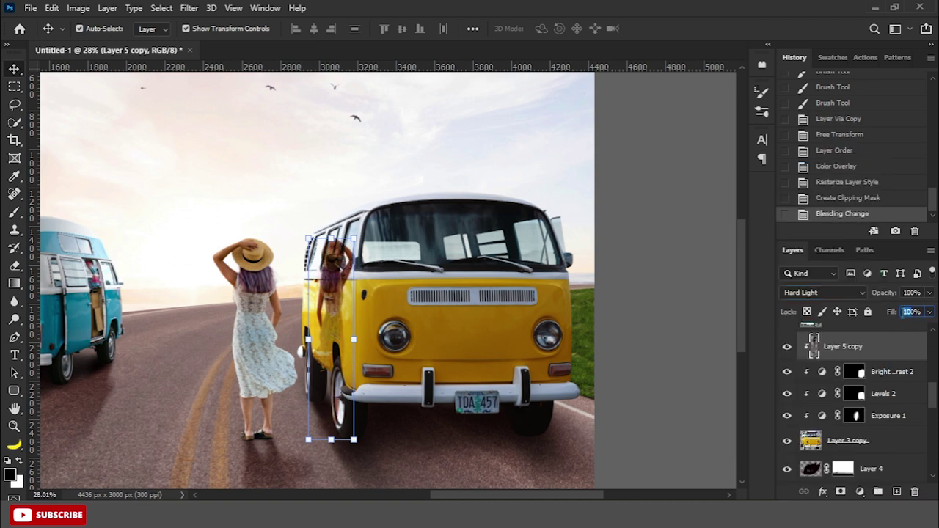
Step: Shorten the reflection slightly from the top and shift it right on the van
text(50)
key(Return)
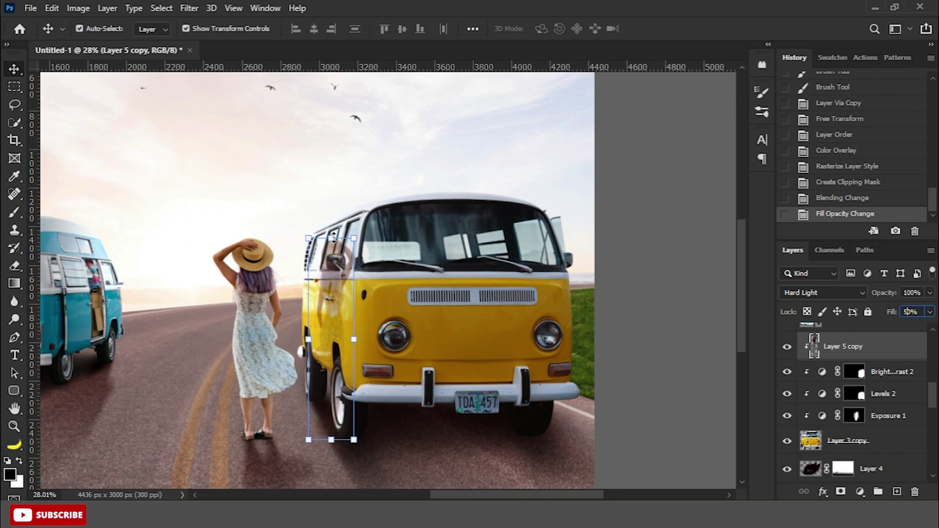
drag(333, 238, 332, 242)
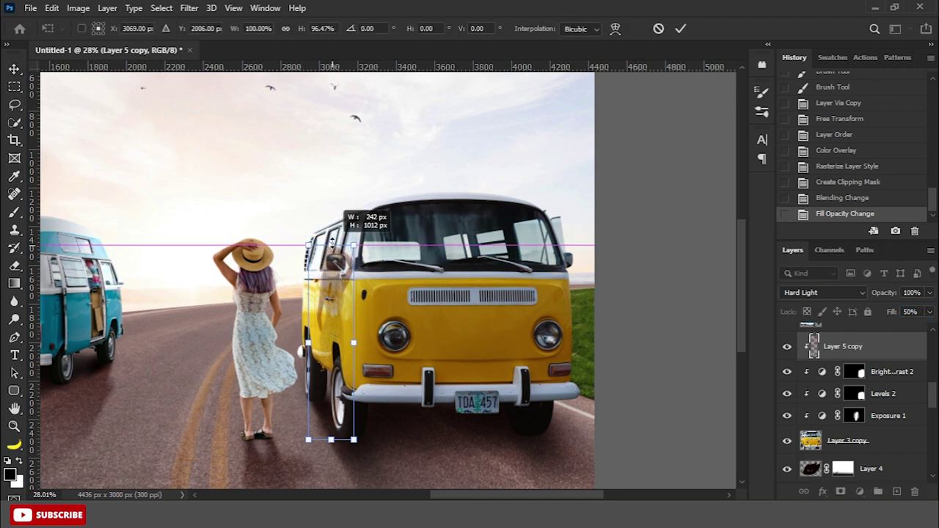
drag(339, 291, 346, 291)
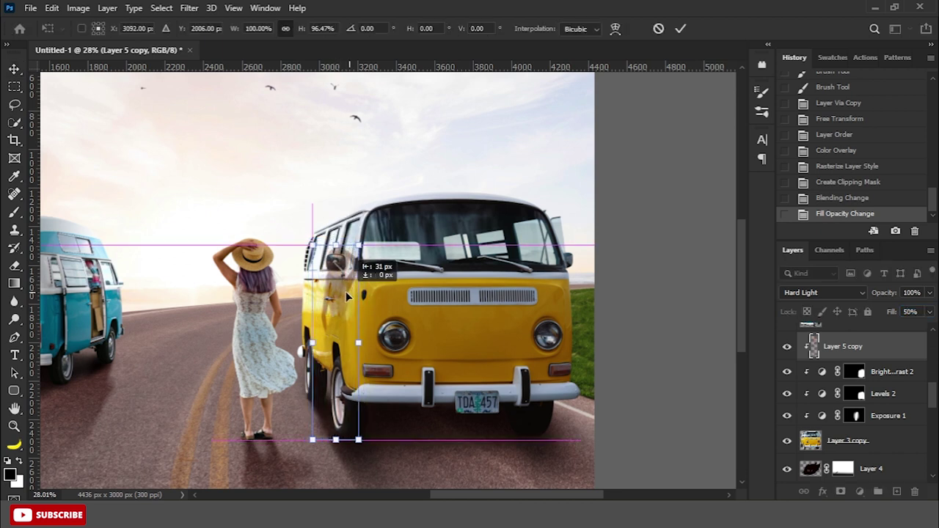
key(Return)
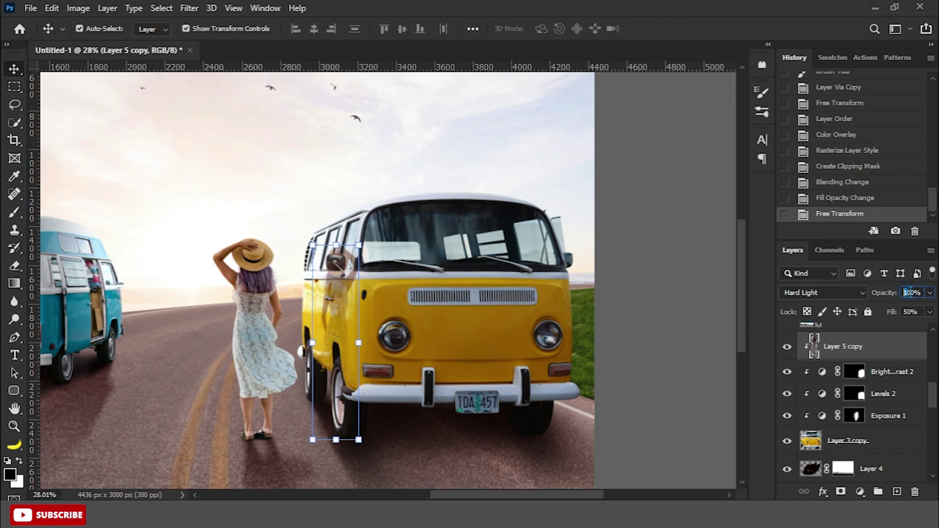
Step: Set the reflection to 50% opacity and 61% fill, then reapply Motion Blur
text(50)
key(Return)
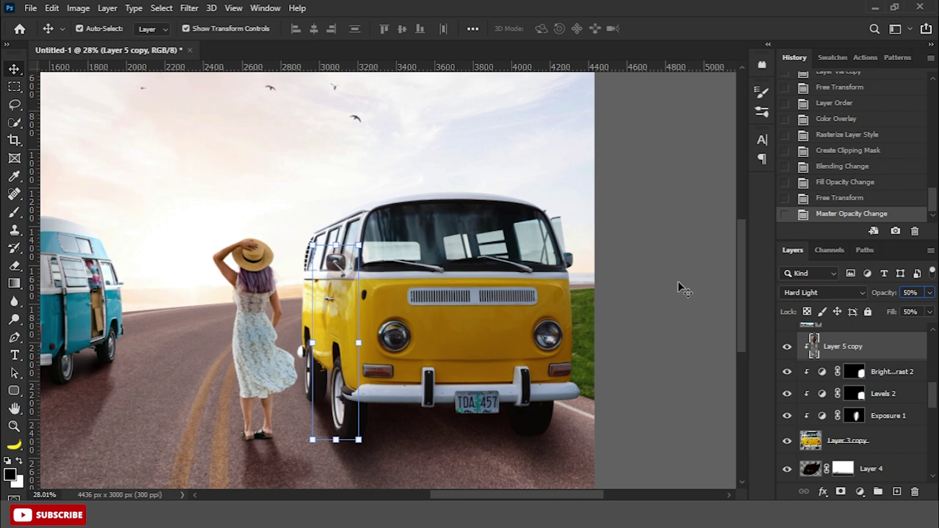
key(Return)
click(842, 348)
click(929, 313)
drag(897, 328, 903, 328)
click(189, 8)
click(312, 23)
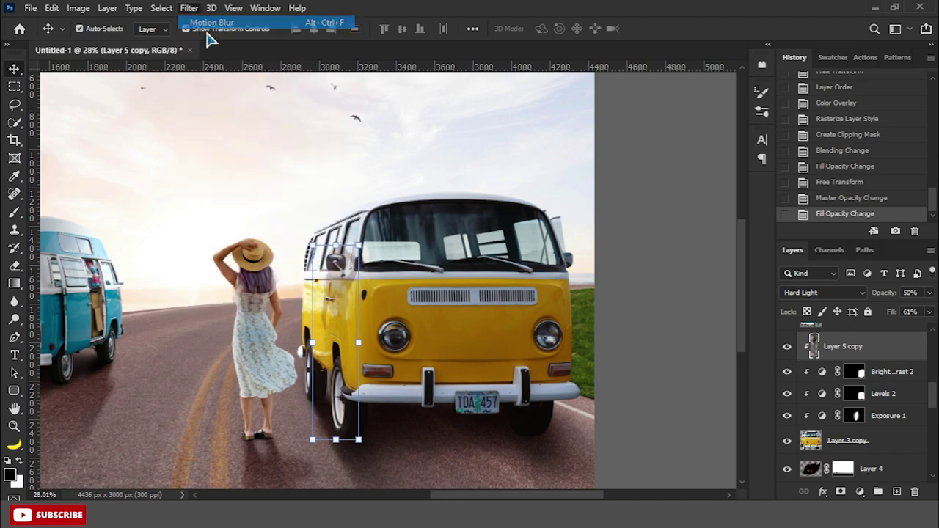
click(625, 272)
scroll(406, 278, down, 2)
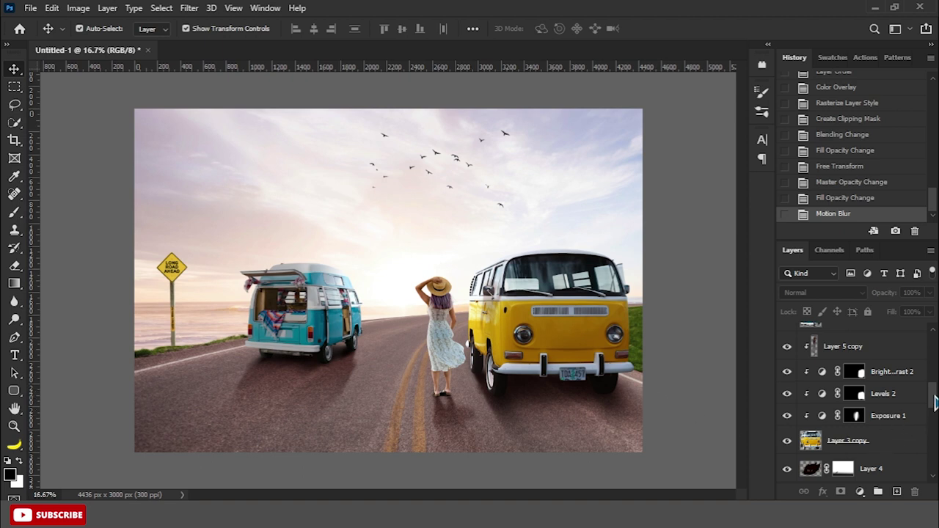
Step: Create a new layer above Layer 13 and set the brush to 100% flow and opacity
drag(935, 402, 936, 339)
click(903, 337)
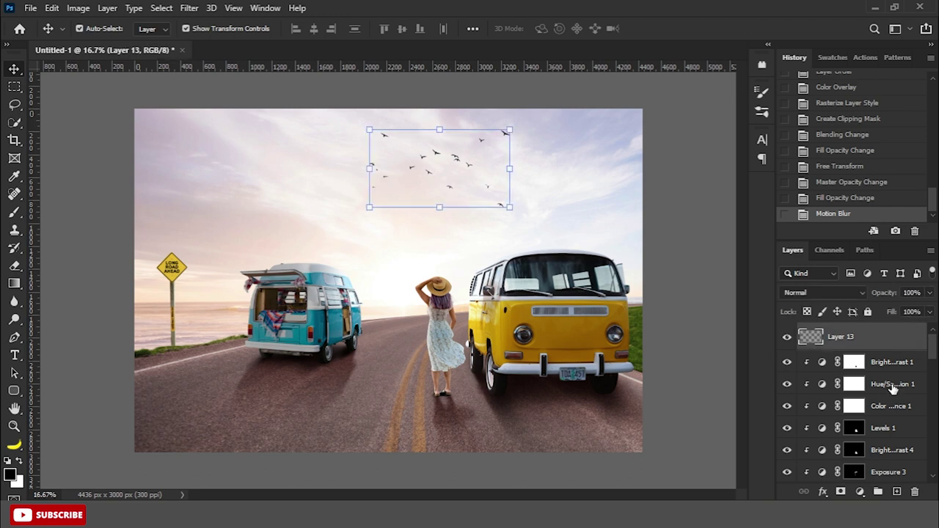
click(897, 491)
click(14, 212)
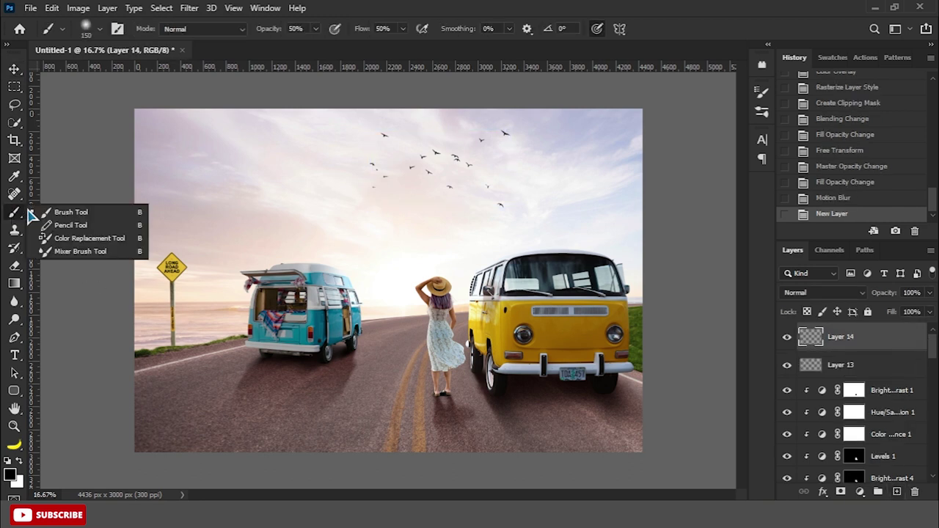
click(47, 214)
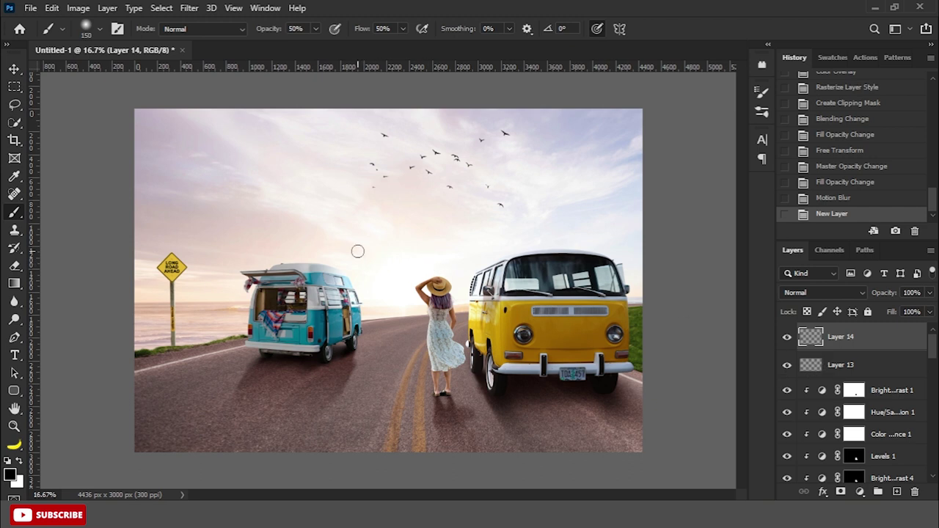
click(403, 29)
drag(402, 44, 499, 46)
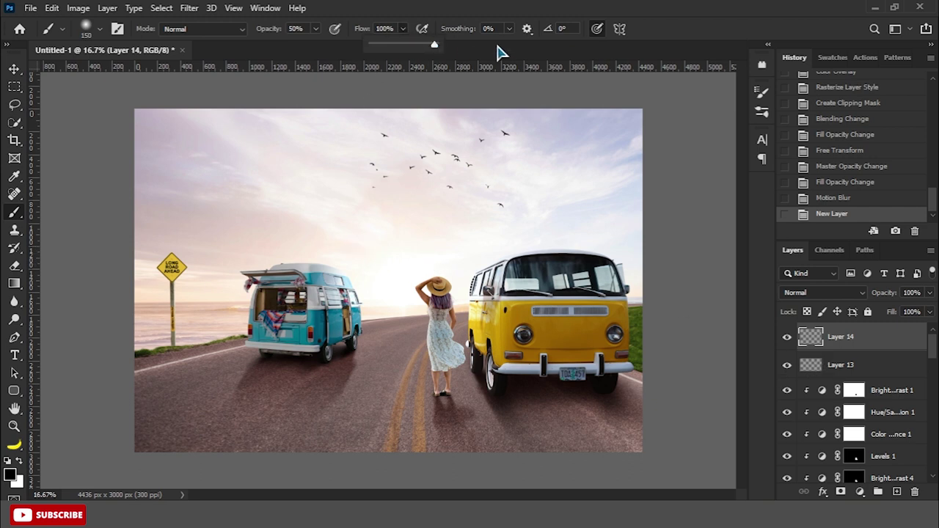
click(316, 28)
drag(314, 45, 383, 56)
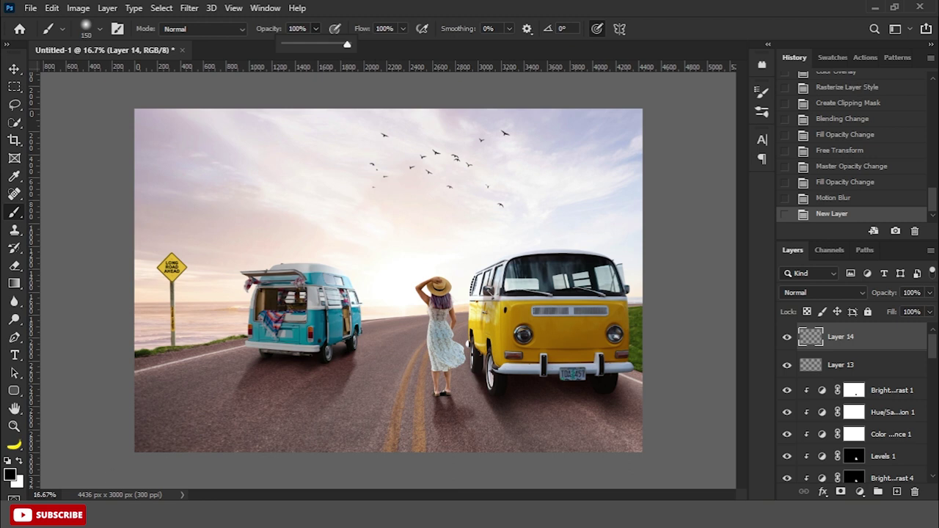
Step: Paint a soft yellow (f3c62b) dab in the sky
click(10, 476)
click(382, 257)
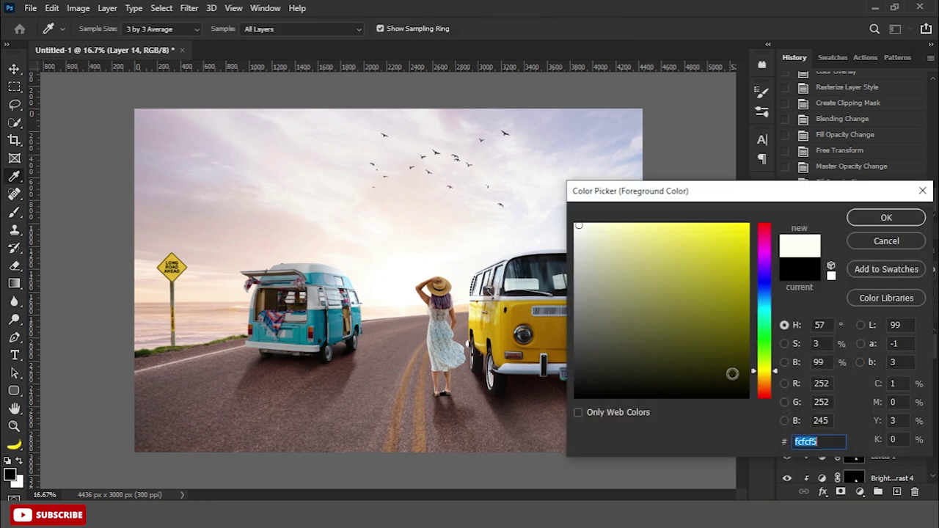
drag(734, 282, 720, 232)
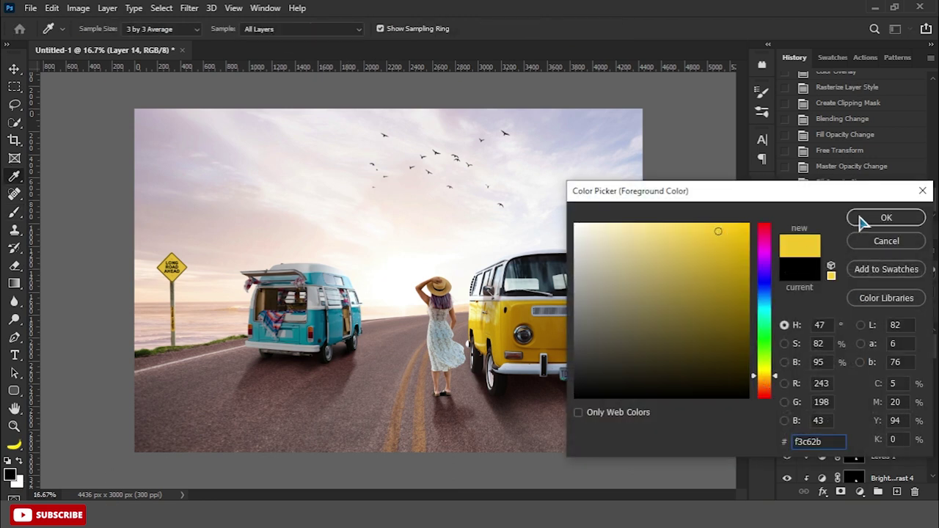
click(881, 218)
click(380, 223)
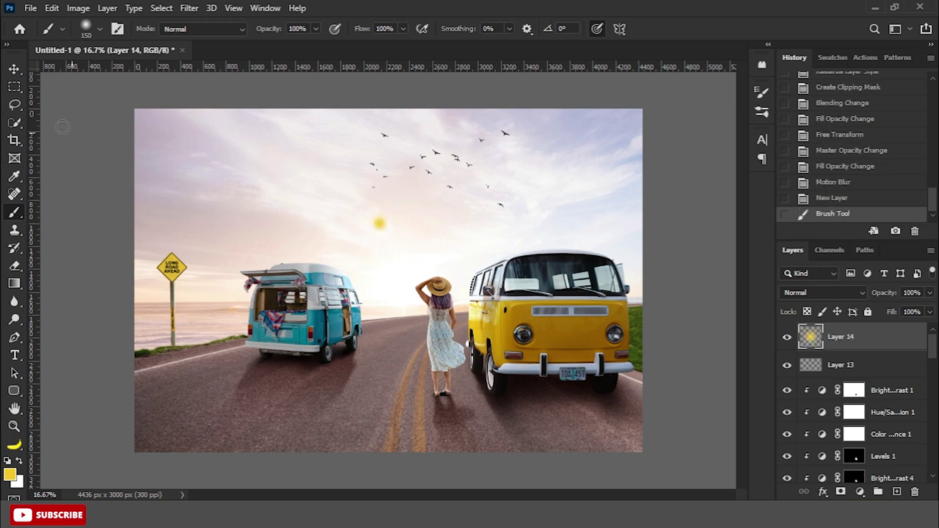
Step: Stretch the yellow dab into a large glow behind the woman
click(14, 69)
drag(395, 223, 529, 222)
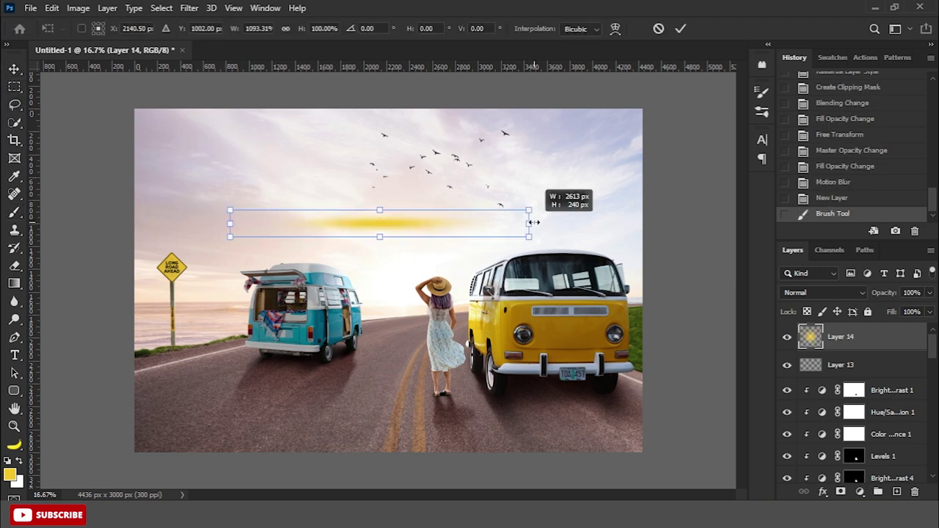
drag(380, 210, 379, 145)
drag(405, 218, 420, 248)
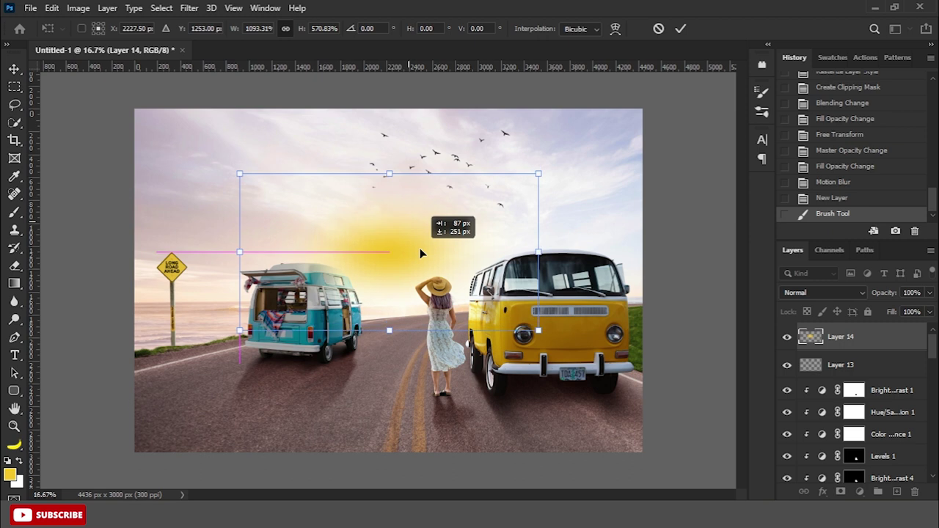
drag(539, 253, 558, 252)
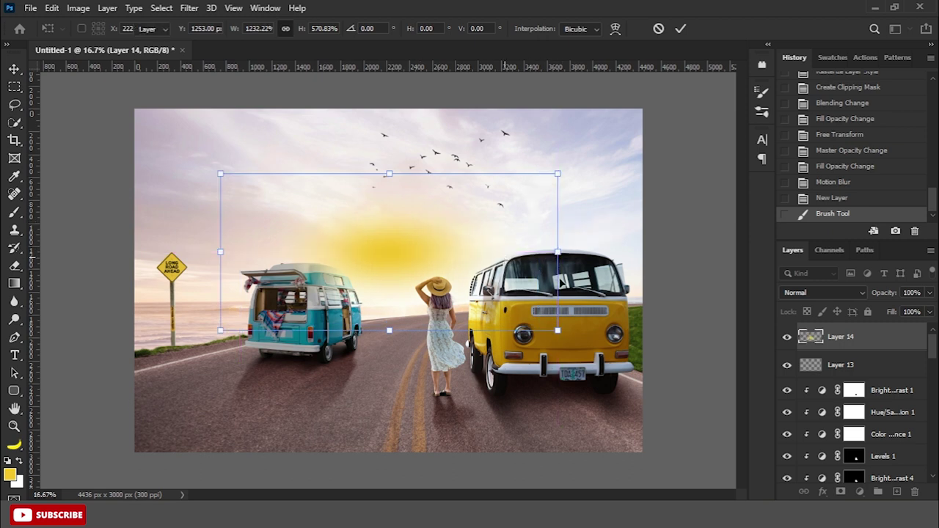
key(Return)
Step: Set the glow to Screen, widen it further, and duplicate it lower in the stack
click(800, 293)
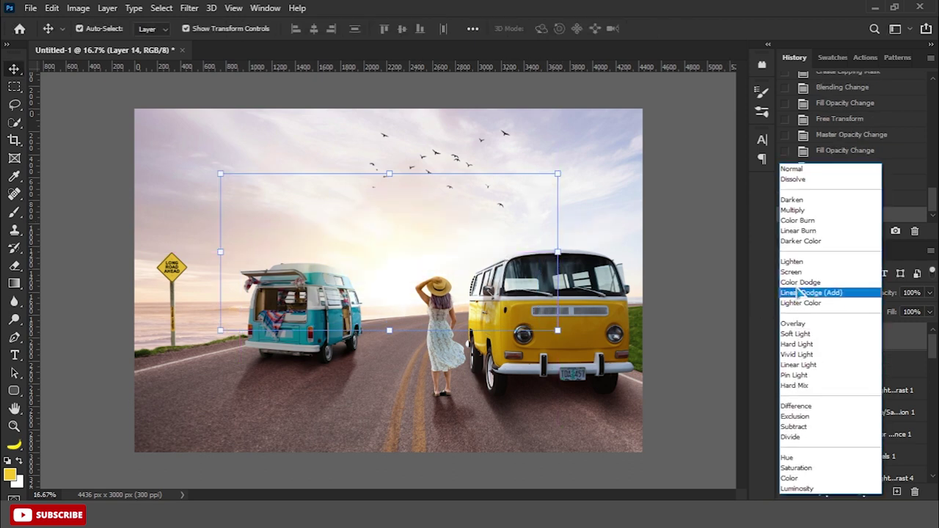
click(791, 271)
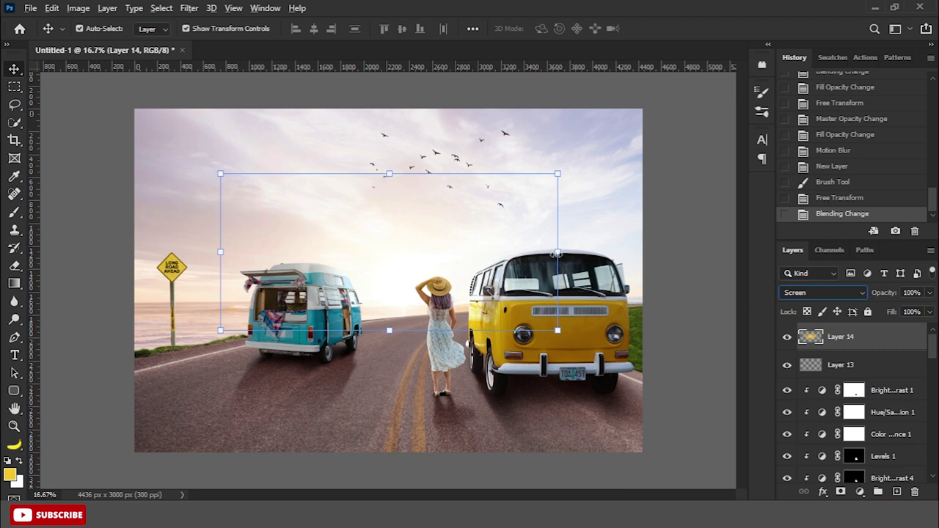
drag(558, 252, 589, 253)
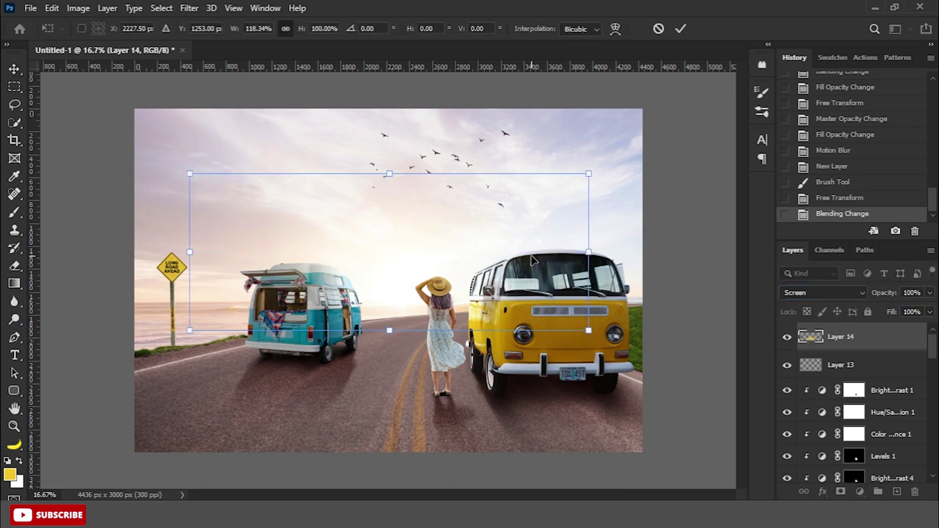
key(Return)
key(ctrl+j)
drag(883, 353, 879, 497)
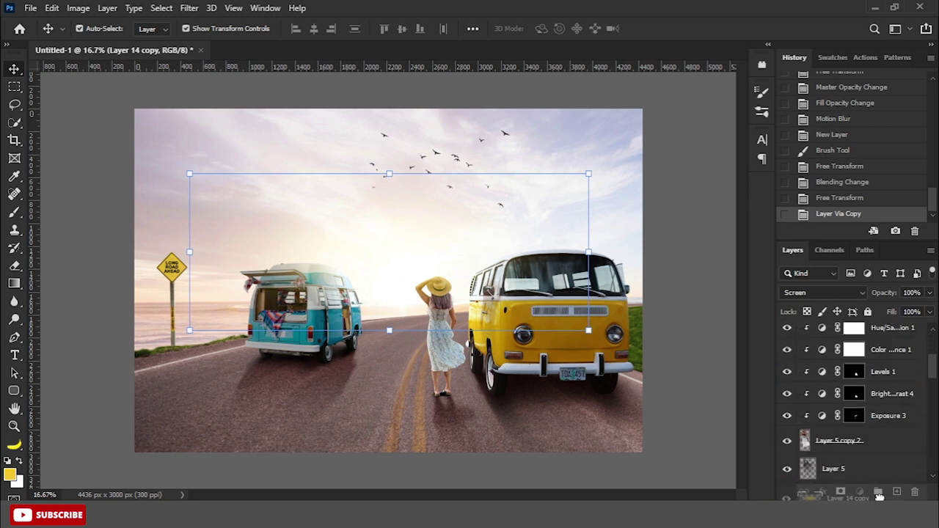
Step: Clip a glow copy to the teal van and shift its hue slightly
drag(880, 496, 895, 350)
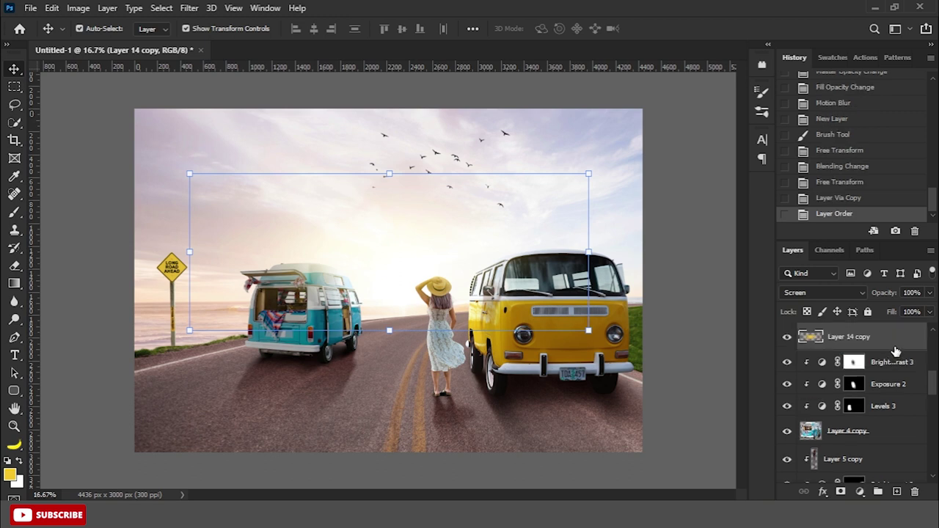
right_click(867, 340)
click(740, 266)
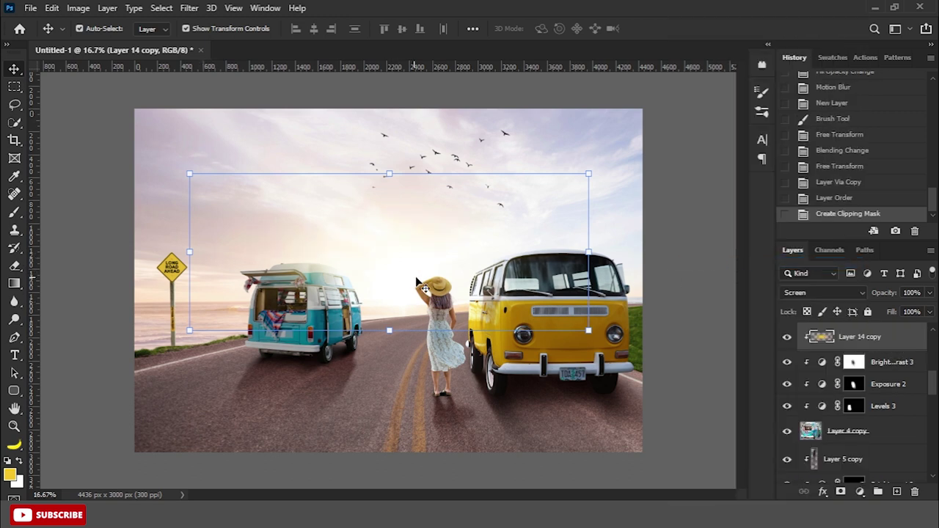
key(ctrl+u)
drag(623, 167, 618, 171)
double_click(681, 146)
click(779, 100)
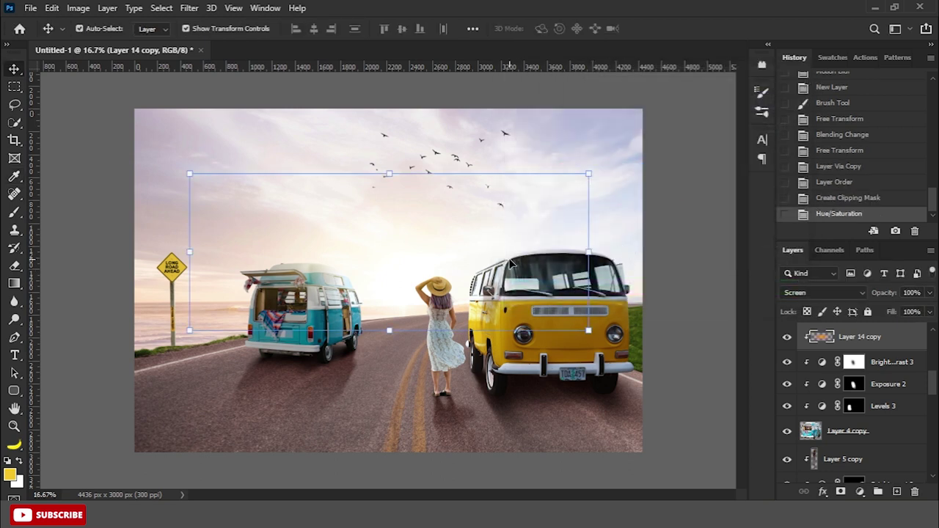
scroll(515, 266, down, 1)
Step: Duplicate the glow above the yellow van layers and resize it over the van's roof
key(ctrl+j)
mouse_move(858, 357)
mouse_down()
mouse_move(859, 397)
mouse_move(855, 341)
mouse_up()
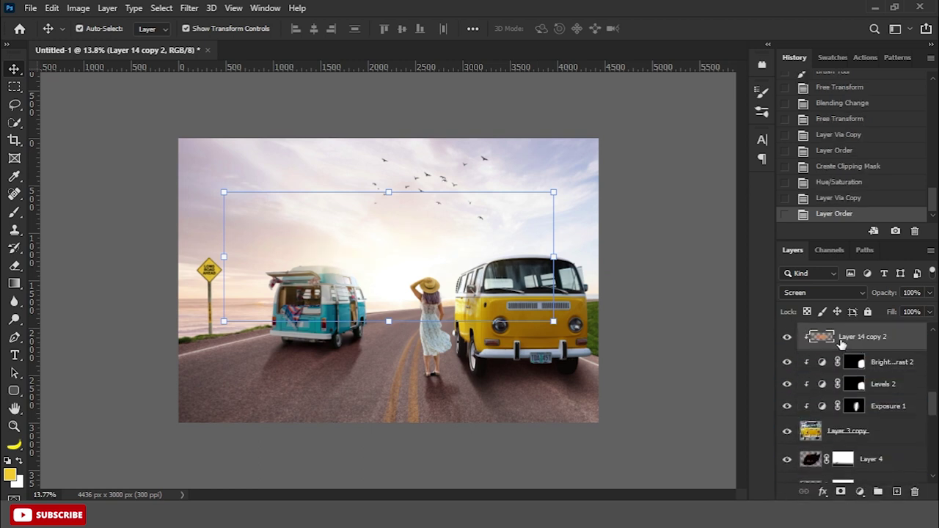
drag(553, 257, 615, 257)
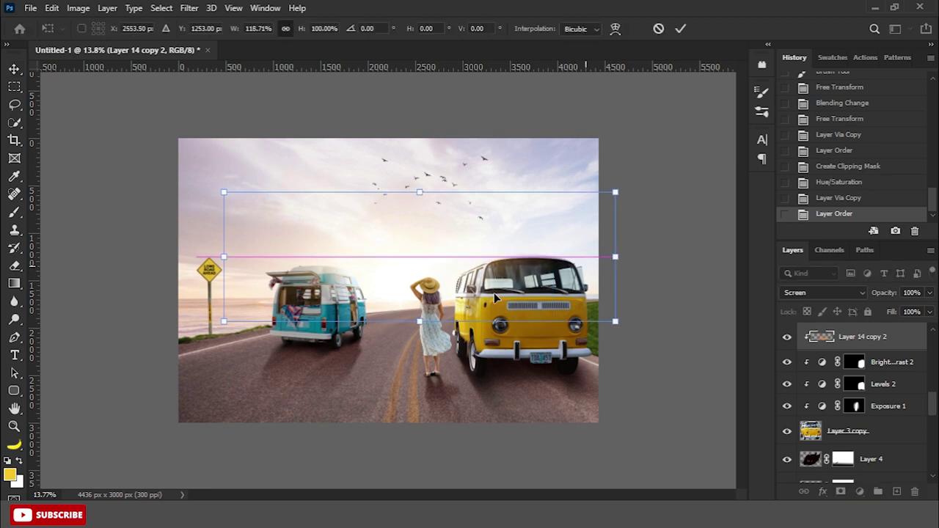
drag(224, 257, 303, 256)
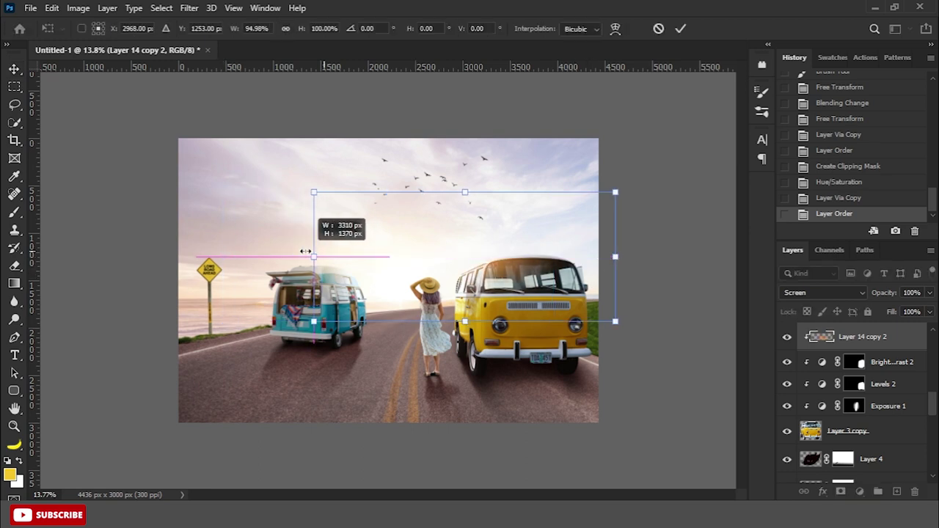
drag(459, 321, 458, 330)
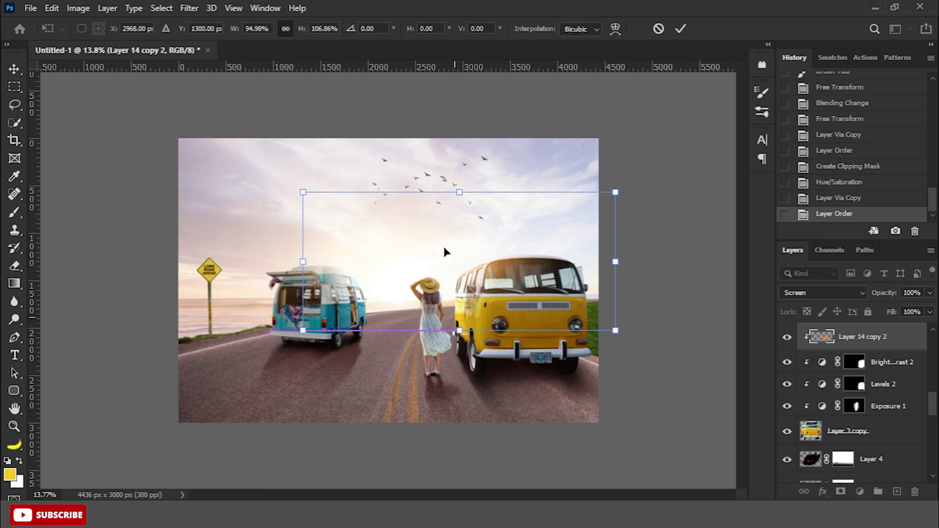
drag(460, 192, 461, 182)
drag(622, 257, 604, 256)
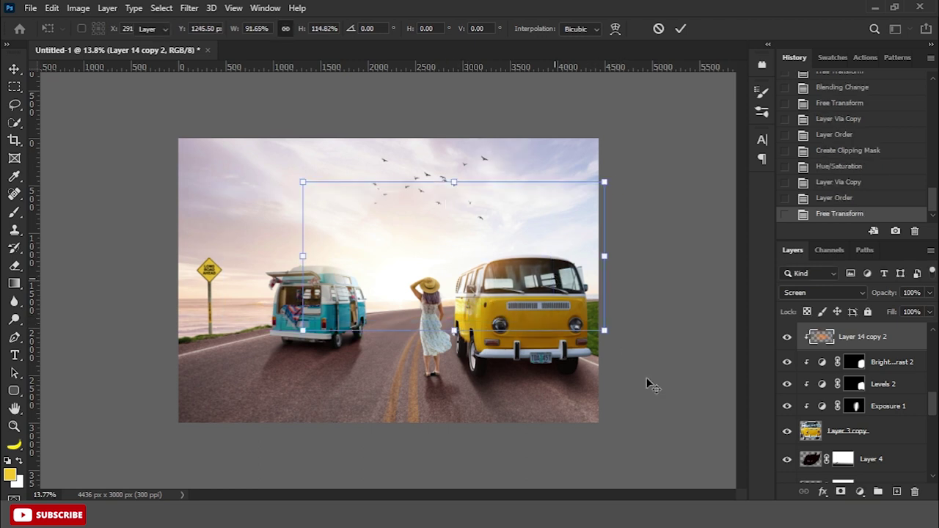
key(Return)
key(ctrl+0)
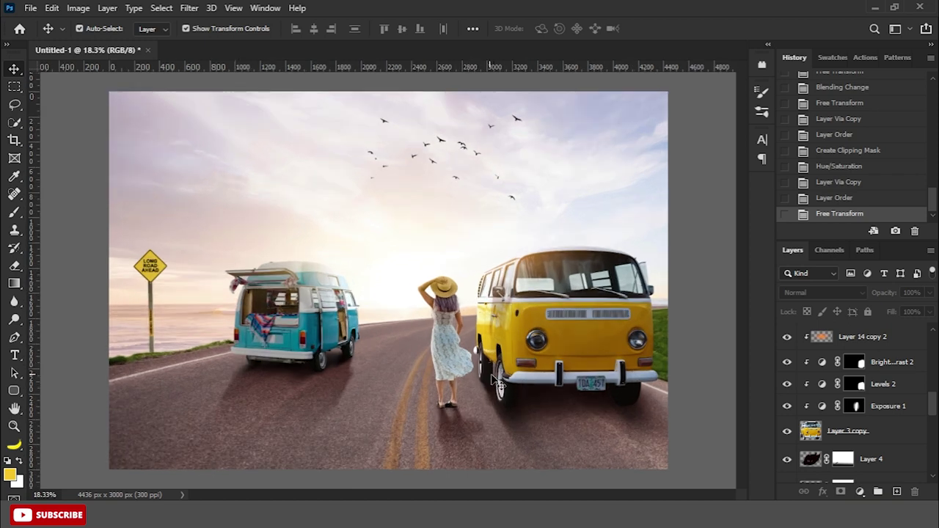
drag(935, 413, 935, 345)
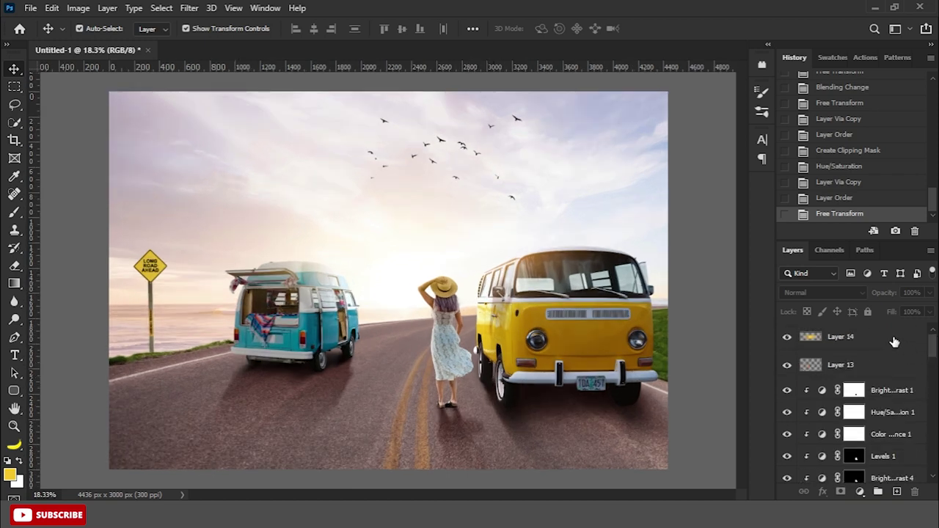
Step: Add a Black & White check adjustment layer above the glow Layer 14
click(895, 342)
click(861, 492)
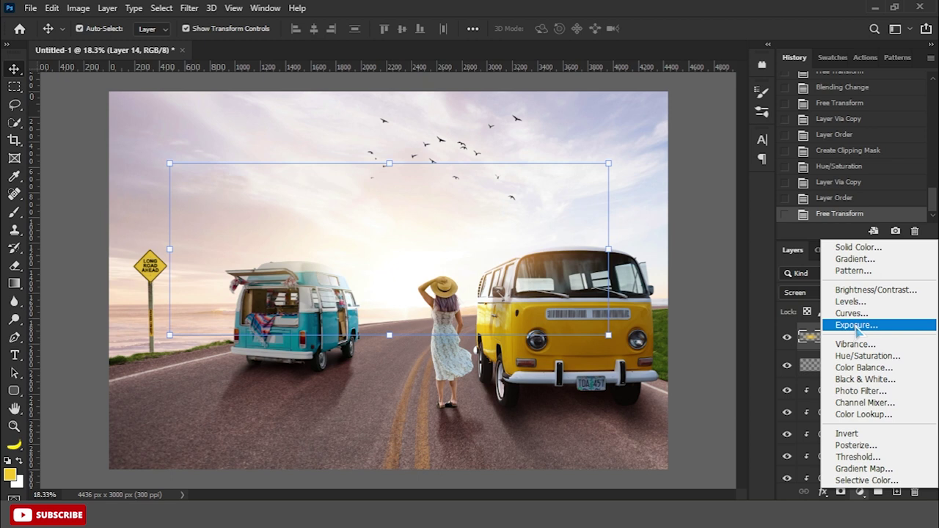
click(857, 379)
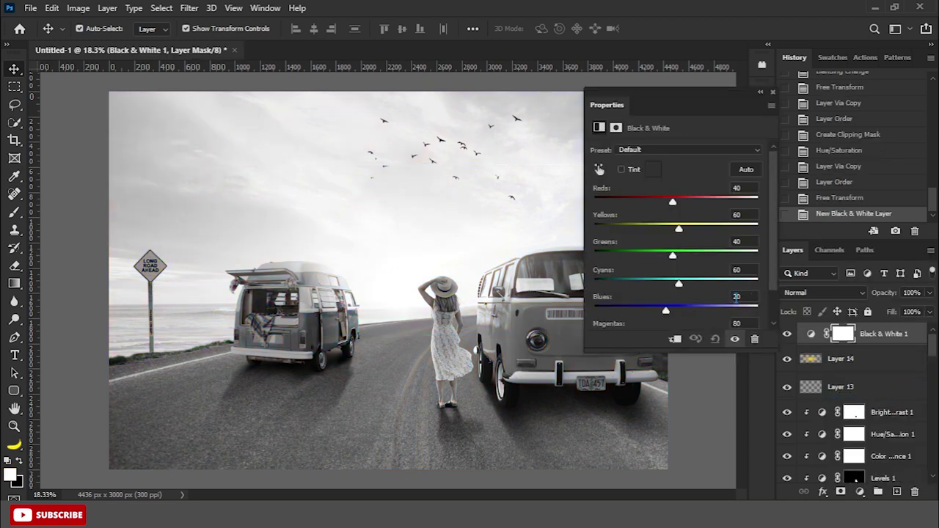
click(773, 94)
scroll(866, 381, down, 2)
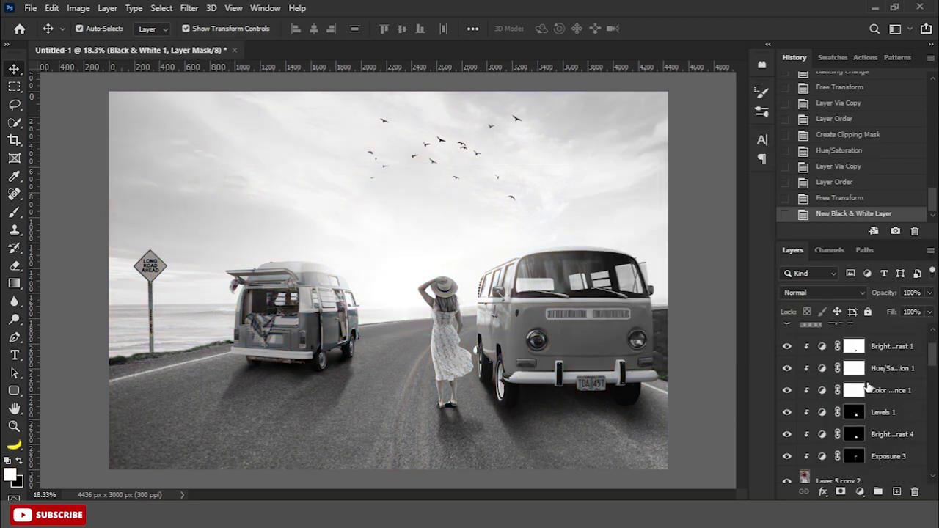
scroll(864, 400, down, 2)
Step: Add a Levels layer to the woman, raising black input, lowering output white and darkening midtones
click(862, 417)
click(860, 492)
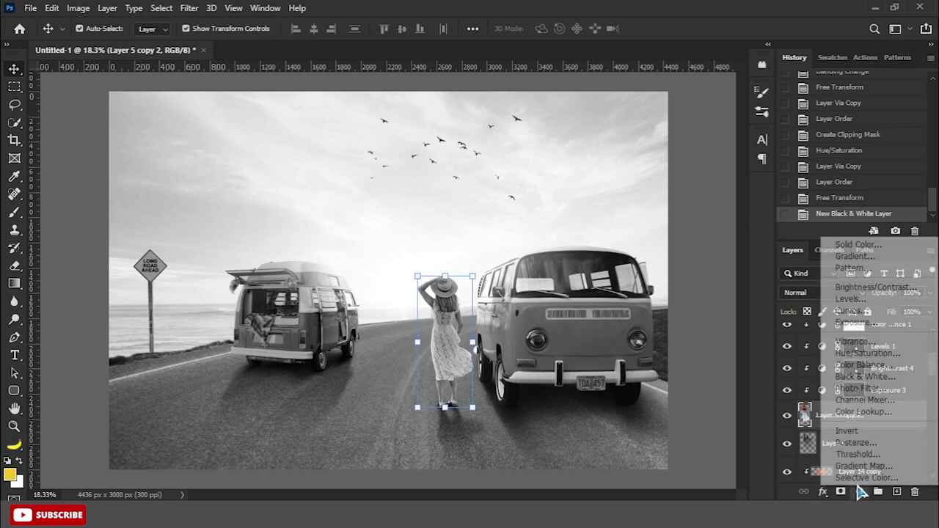
click(850, 299)
drag(614, 252, 641, 254)
drag(760, 291, 753, 291)
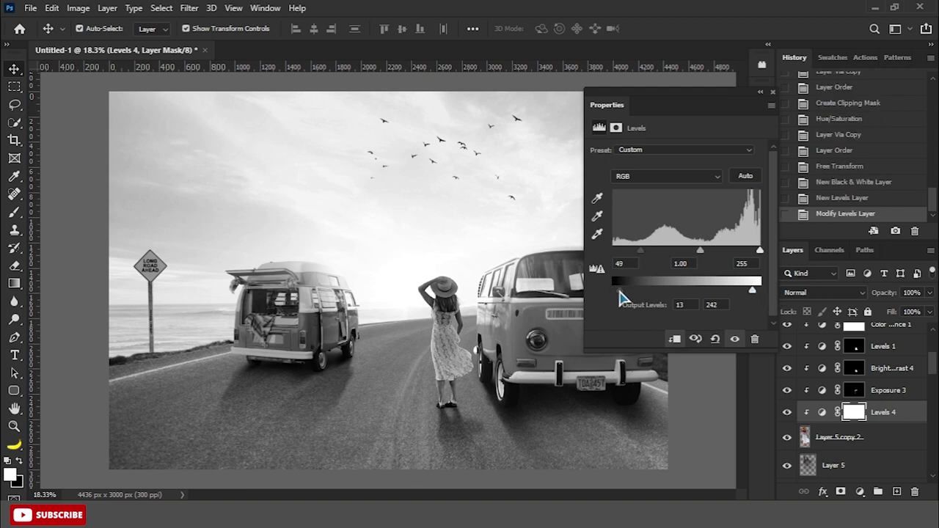
mouse_move(700, 252)
mouse_down()
mouse_move(692, 256)
mouse_move(709, 256)
mouse_up()
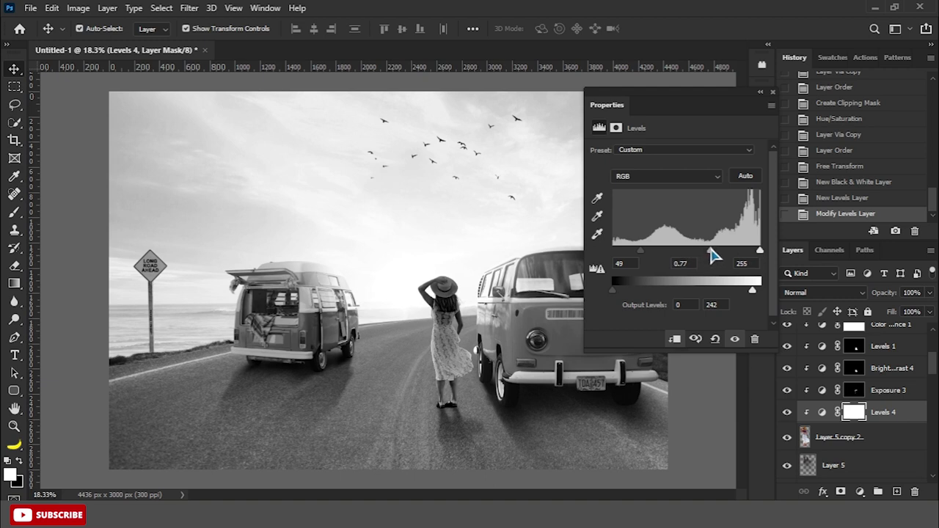
click(773, 93)
drag(934, 362, 935, 411)
Step: Add a Levels layer to the yellow van, darkening its shadows and dimming highlights
click(902, 401)
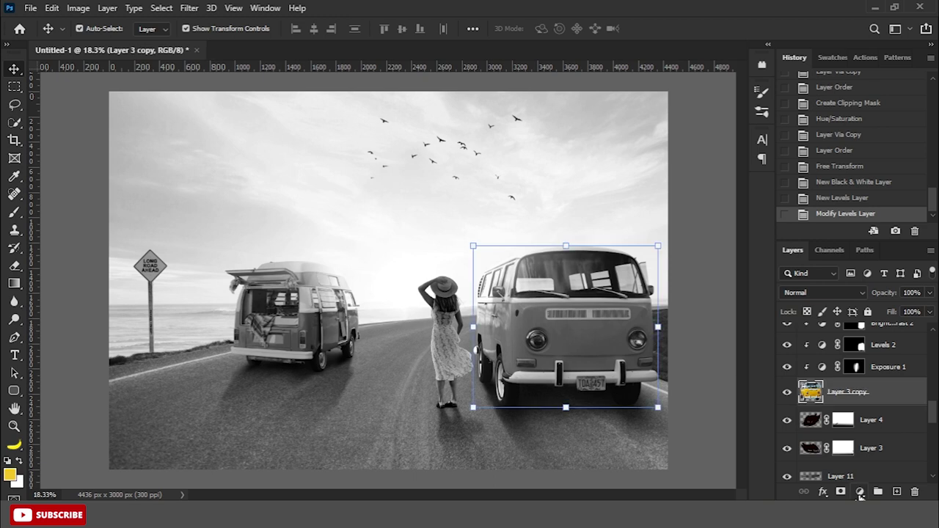
click(860, 492)
click(866, 317)
drag(614, 251, 633, 256)
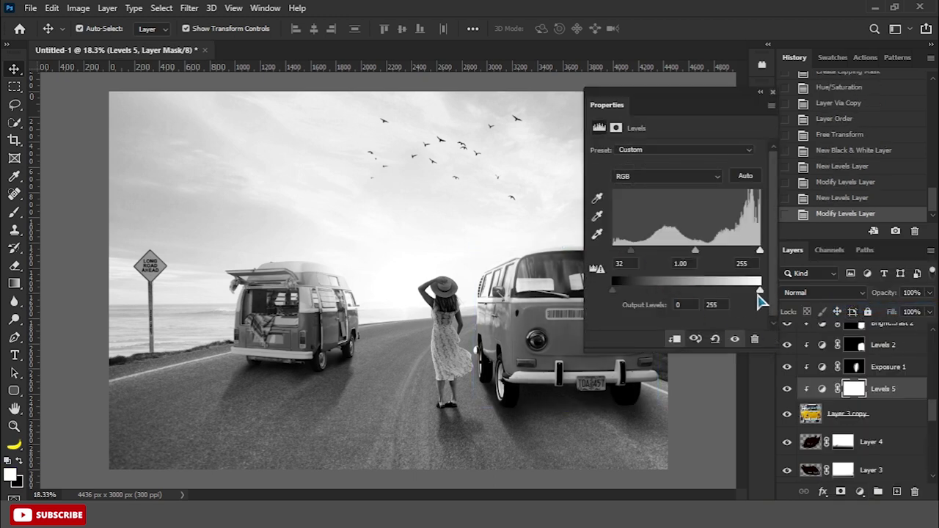
drag(760, 291, 744, 293)
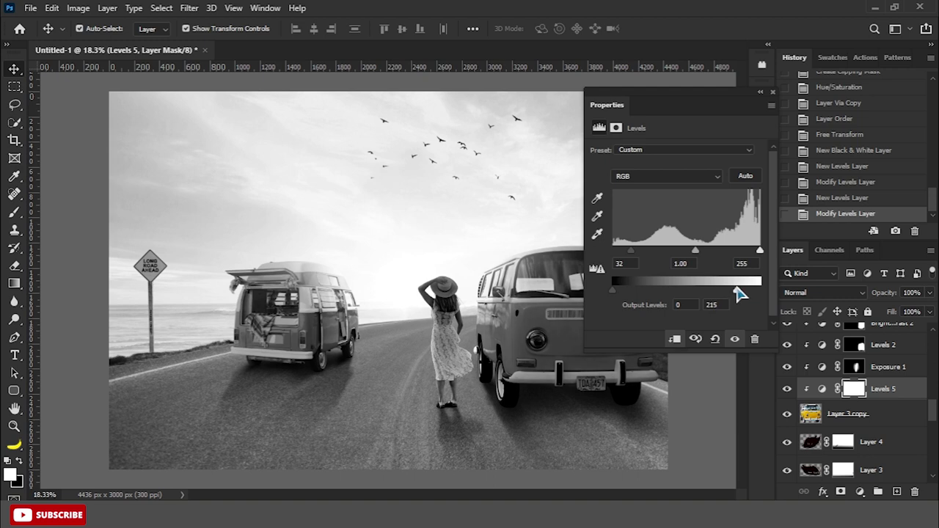
click(773, 91)
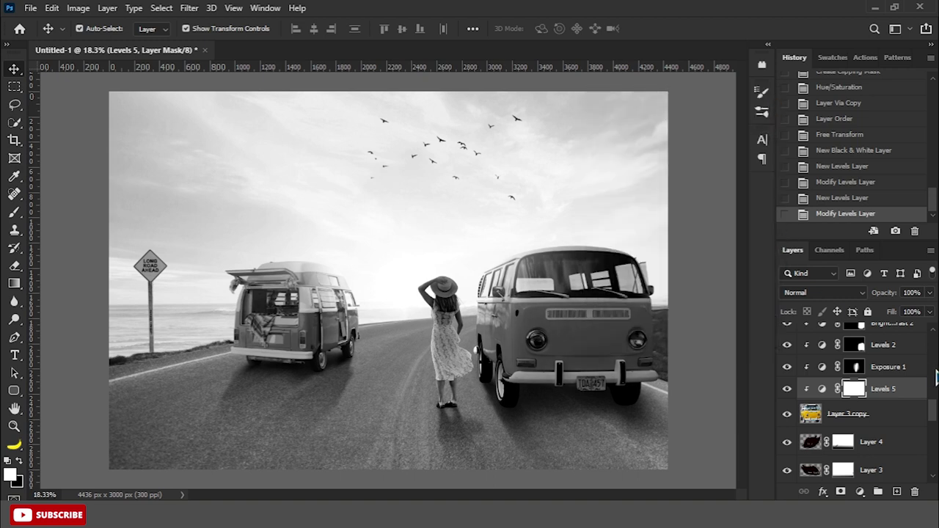
drag(935, 416, 934, 334)
Step: Hide the Black & White preview layer and invert the Levels 4 mask to black
click(787, 334)
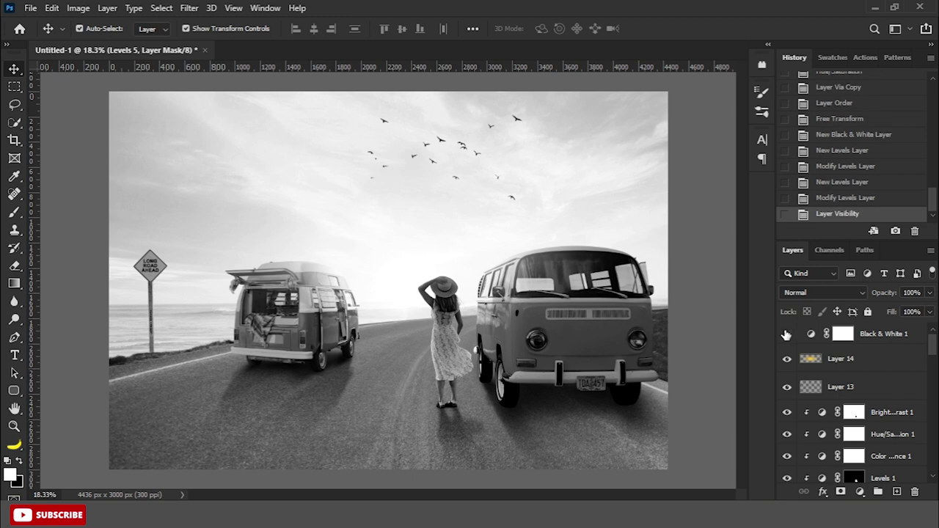
click(453, 320)
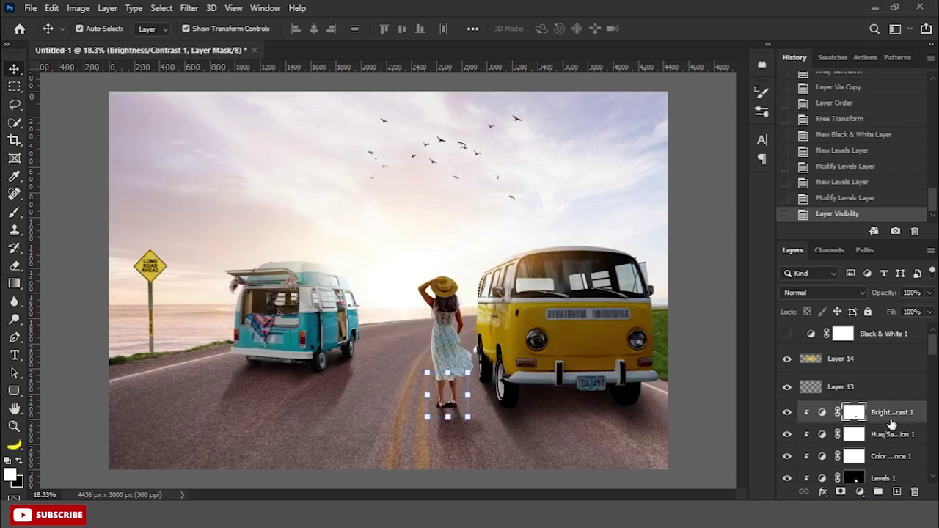
scroll(891, 424, down, 5)
click(851, 435)
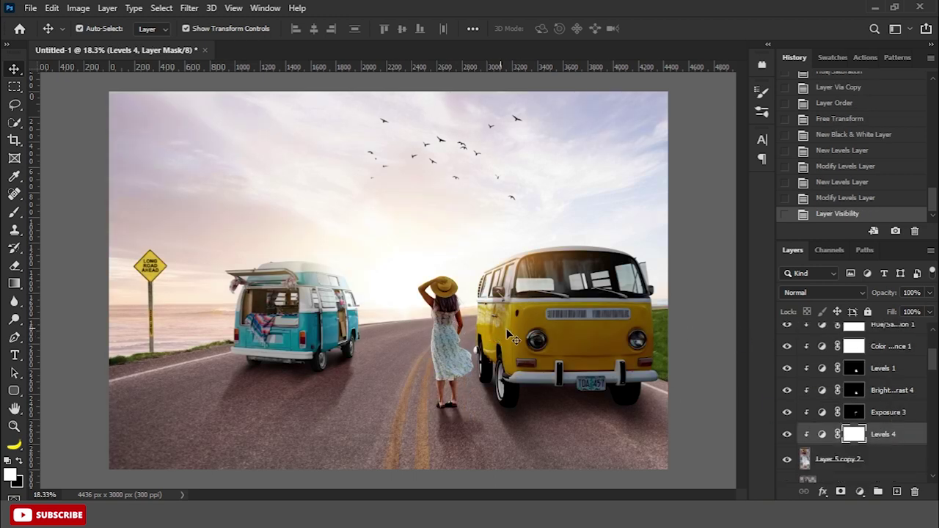
scroll(512, 337, up, 3)
key(ctrl+i)
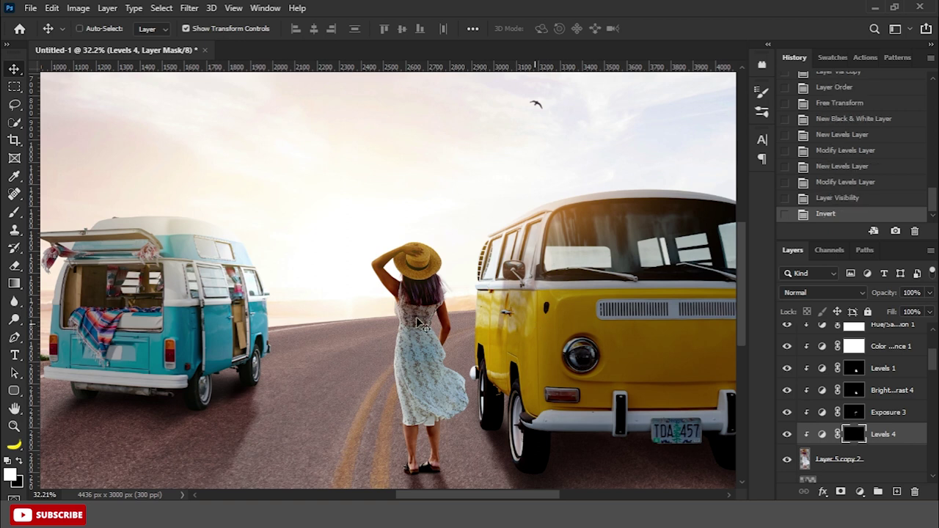
Step: With a 50% opacity brush, paint the darkening back over the woman's dress, legs and hat
click(13, 213)
click(60, 213)
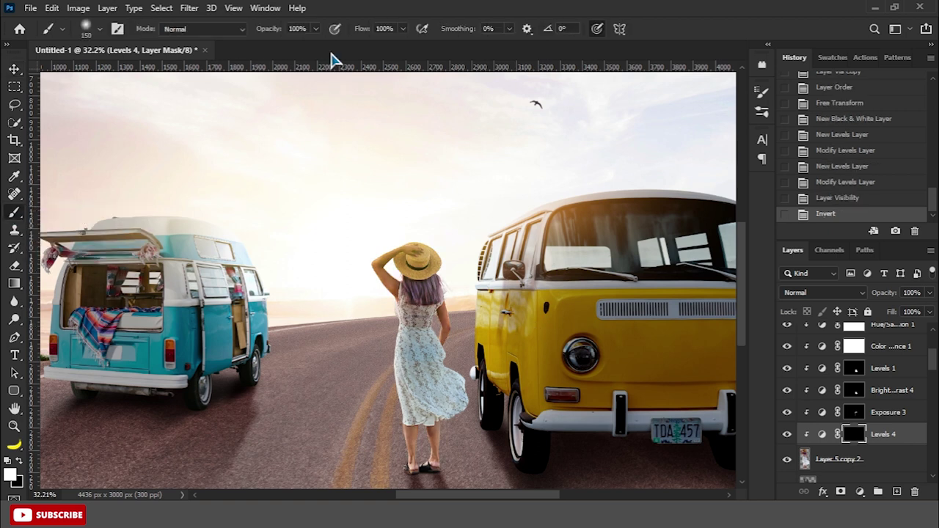
text(50)
text(50)
mouse_move(409, 294)
mouse_down()
mouse_move(413, 419)
mouse_move(424, 429)
mouse_up()
drag(420, 365, 438, 414)
drag(402, 320, 466, 414)
mouse_move(445, 458)
mouse_down()
mouse_move(423, 420)
mouse_move(415, 470)
mouse_up()
key(bracketright)
key(bracketright)
key(bracketright)
click(415, 265)
key(bracketright)
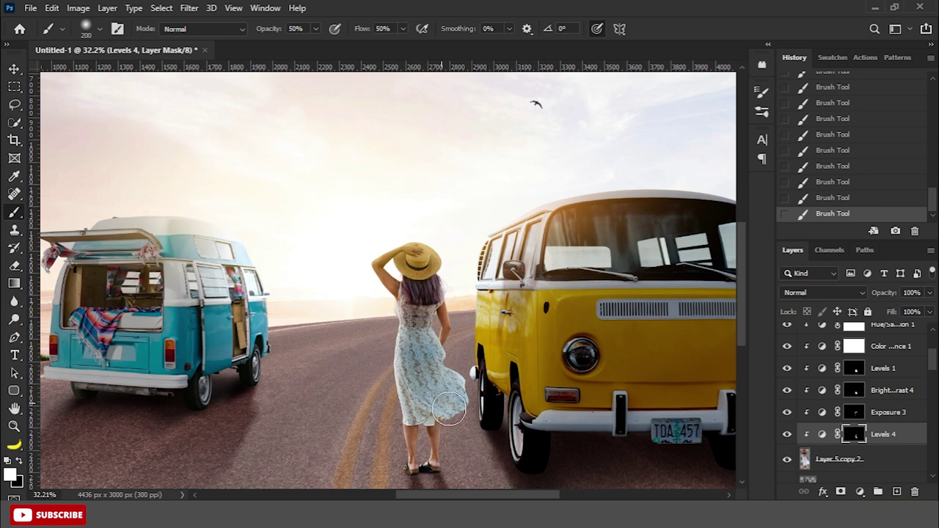
key(bracketleft)
key(bracketleft)
key(bracketleft)
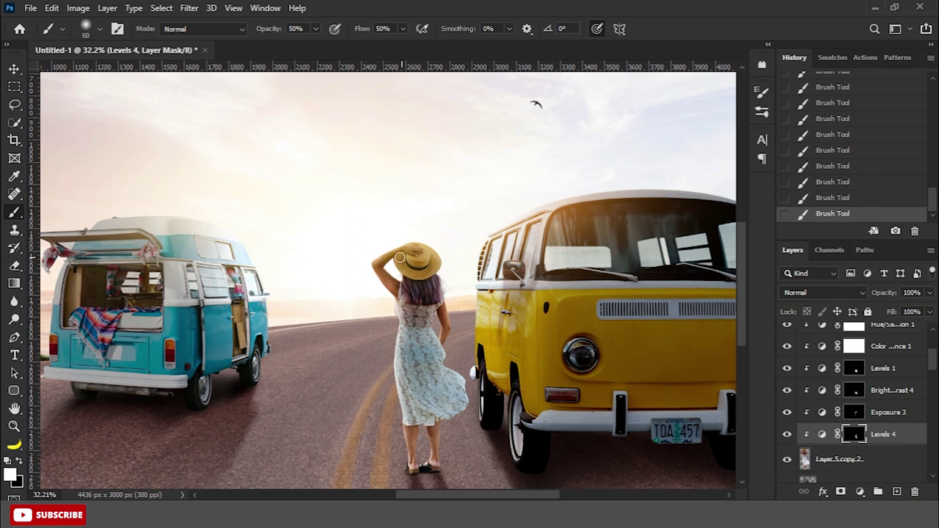
key(bracketright)
key(bracketright)
Step: Toggle Levels 4 off and on to compare the masked effect
scroll(363, 294, down, 3)
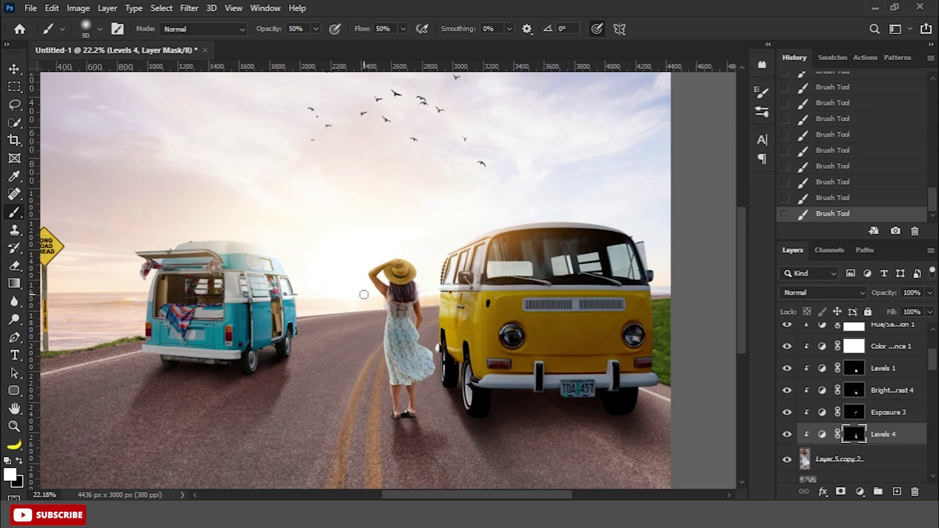
click(786, 438)
click(786, 438)
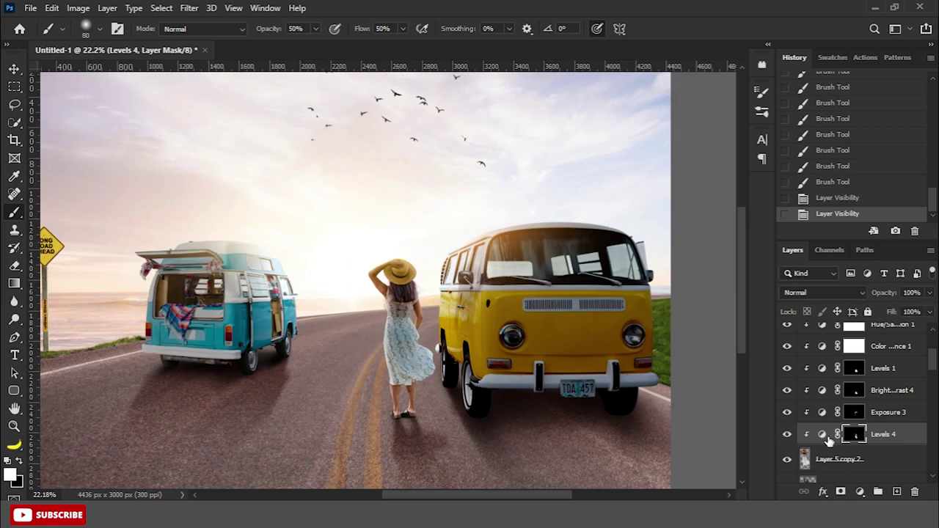
scroll(844, 439, down, 5)
scroll(862, 439, down, 3)
scroll(862, 435, down, 3)
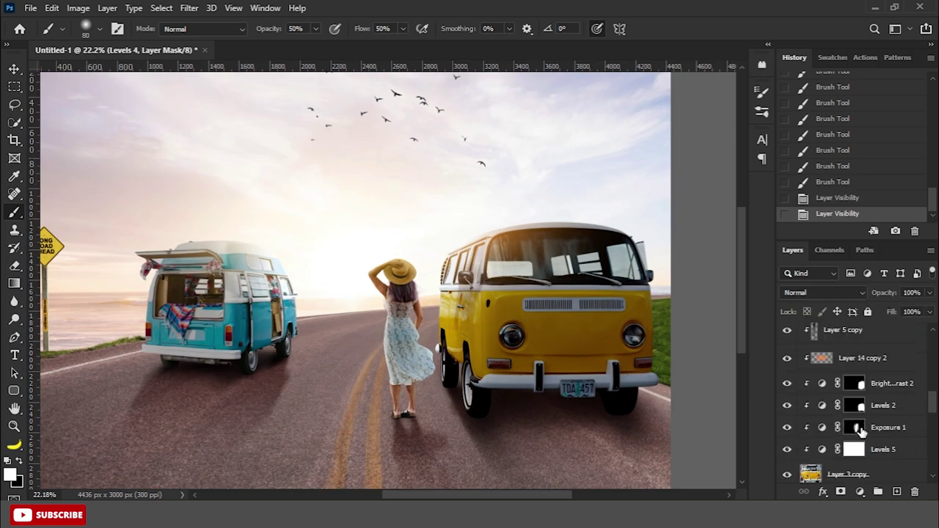
scroll(864, 411, down, 2)
Step: Invert the Levels 5 mask and paint its darkening over the yellow van's front with a large brush
click(855, 384)
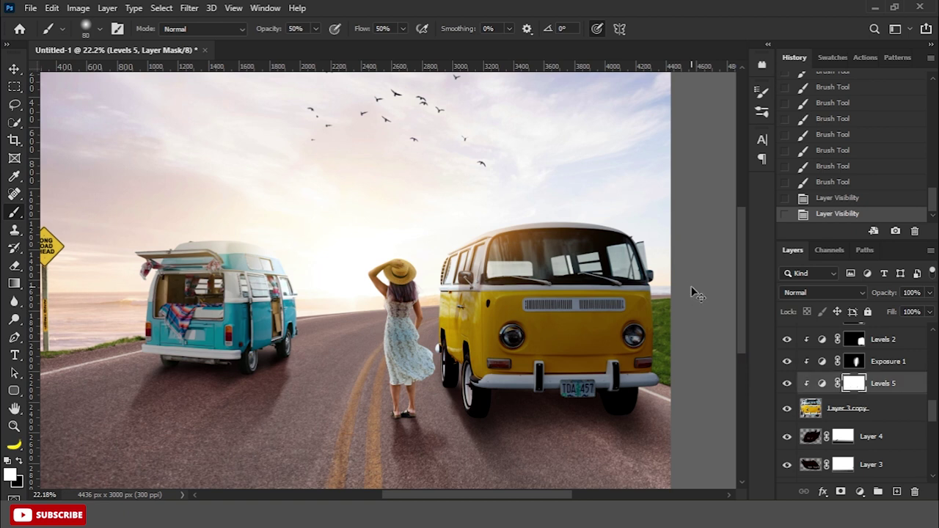
key(ctrl+i)
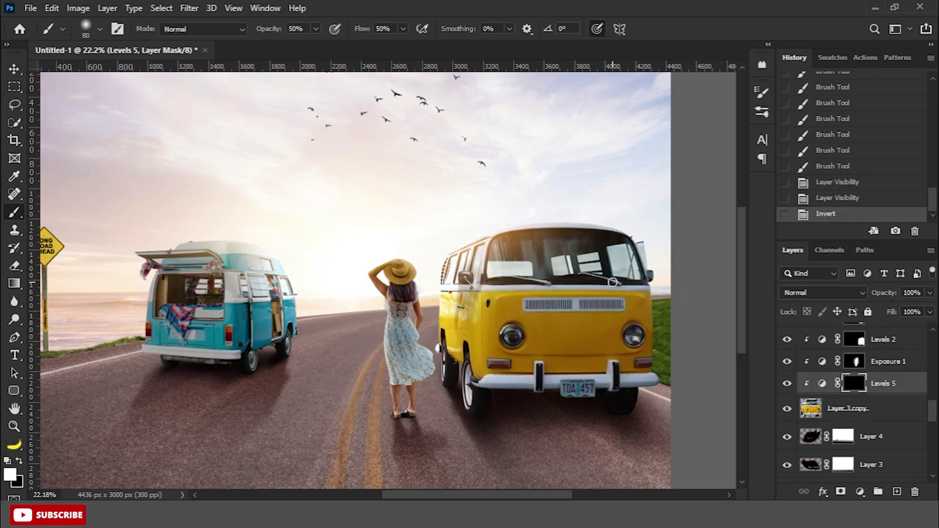
key(bracketright)
key(bracketright)
key(bracketright)
mouse_move(629, 315)
mouse_down()
mouse_move(601, 352)
mouse_move(562, 315)
mouse_move(536, 252)
mouse_move(522, 364)
mouse_move(535, 315)
mouse_move(509, 392)
mouse_move(637, 380)
mouse_move(625, 325)
mouse_move(549, 345)
mouse_move(520, 247)
mouse_move(531, 305)
mouse_up()
key(bracketleft)
key(bracketleft)
key(bracketleft)
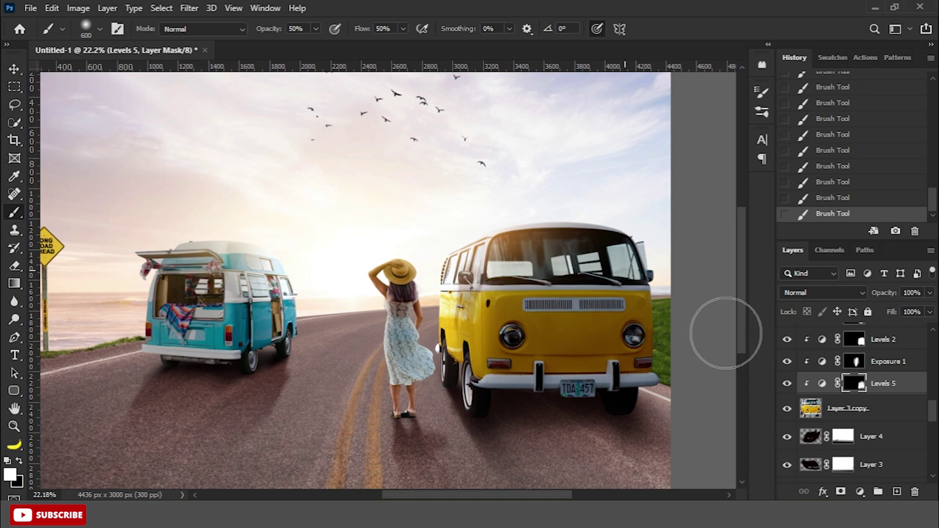
Step: Select the woman's layer, Layer 5 copy 2, with the Move tool active
scroll(862, 403, up, 3)
scroll(862, 403, up, 2)
scroll(862, 403, up, 3)
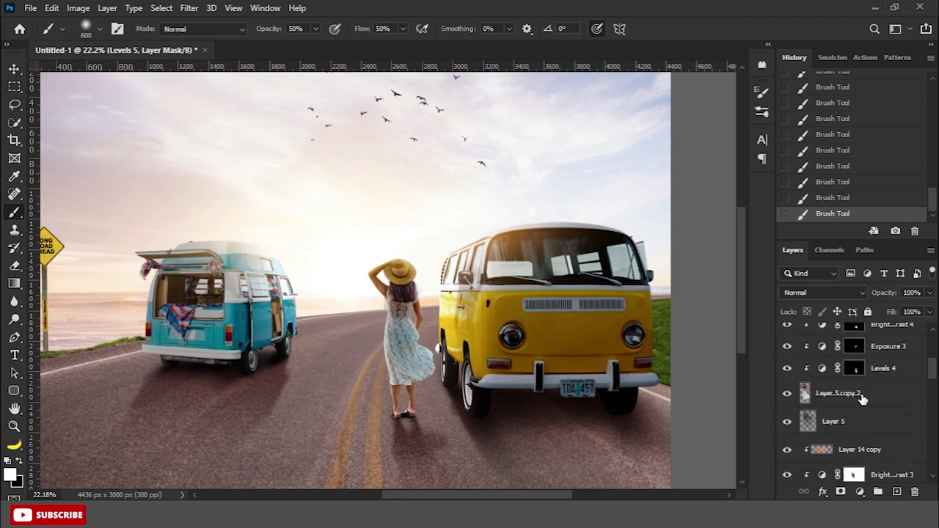
click(862, 398)
scroll(858, 396, up, 1)
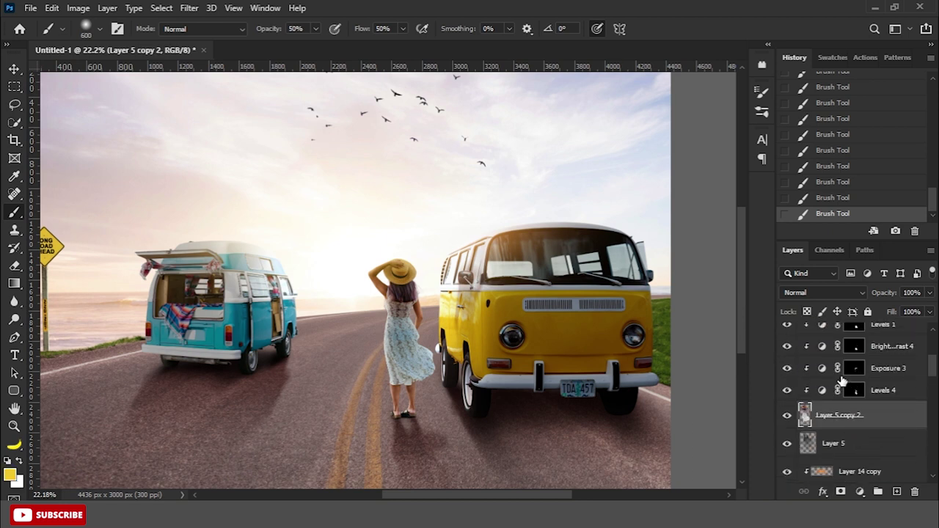
click(14, 68)
scroll(496, 303, down, 2)
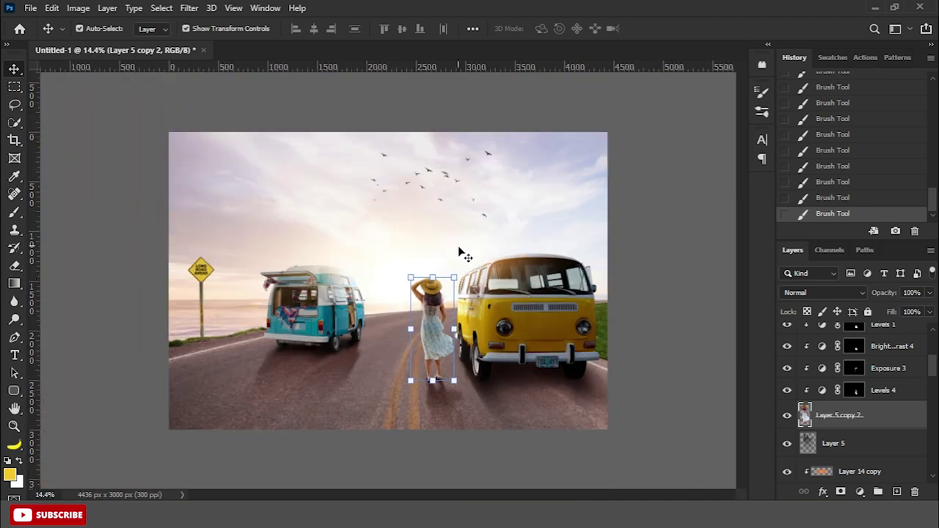
Step: Stamp all visible layers above Layer 14 into a new merged Layer 15
click(692, 307)
drag(933, 371, 895, 333)
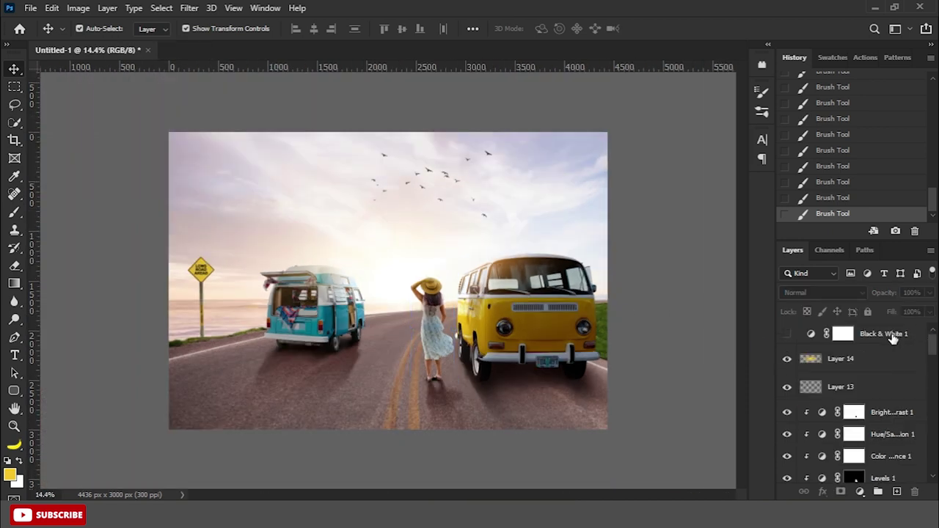
click(889, 364)
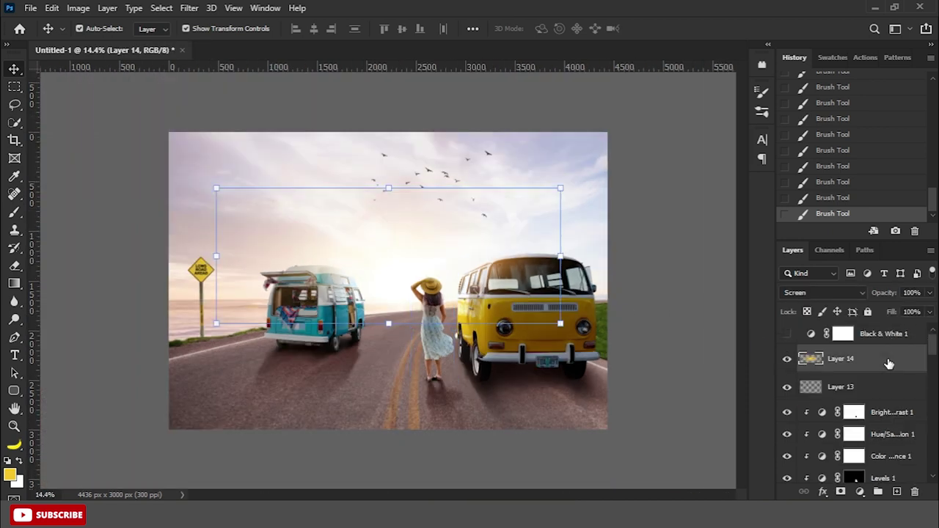
key(ctrl+shift+alt+e)
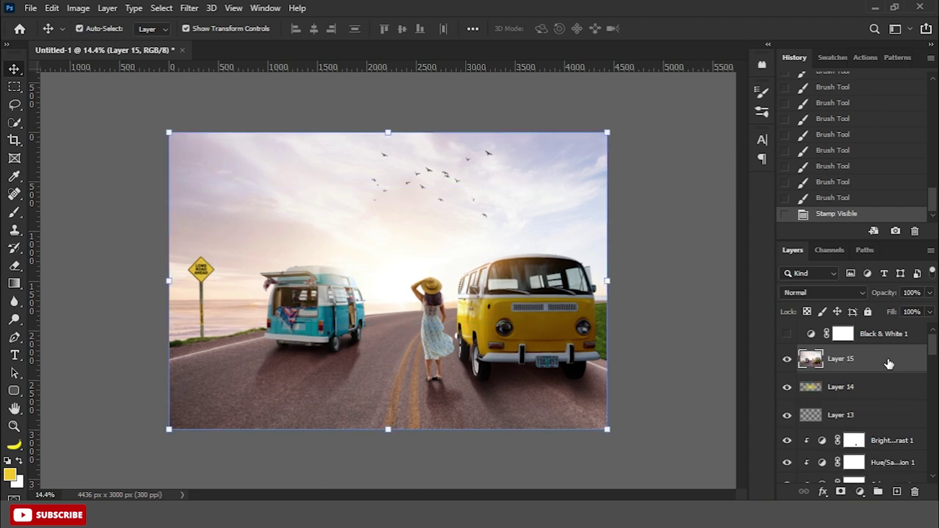
Step: Delete Black & White 1 and duplicate the merged layer as Layer 15 copy
click(883, 335)
key(Delete)
key(Delete)
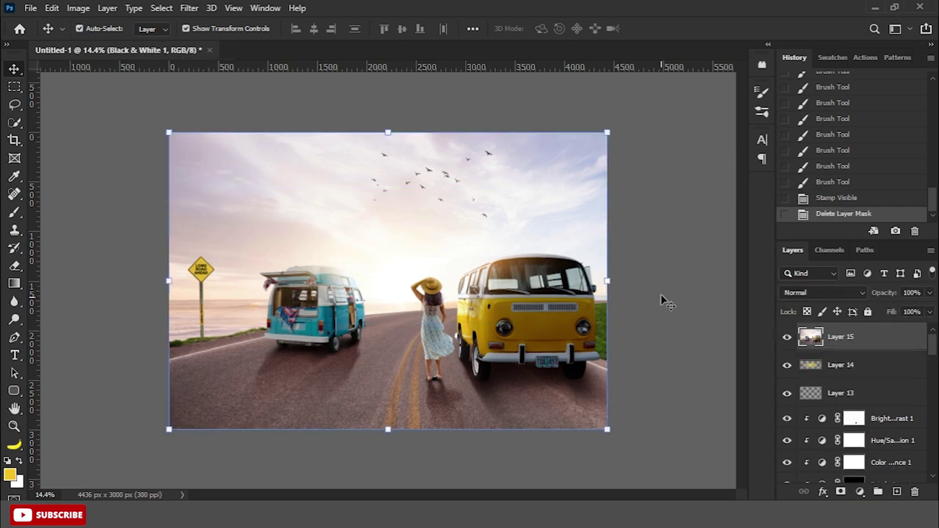
key(ctrl+j)
click(190, 7)
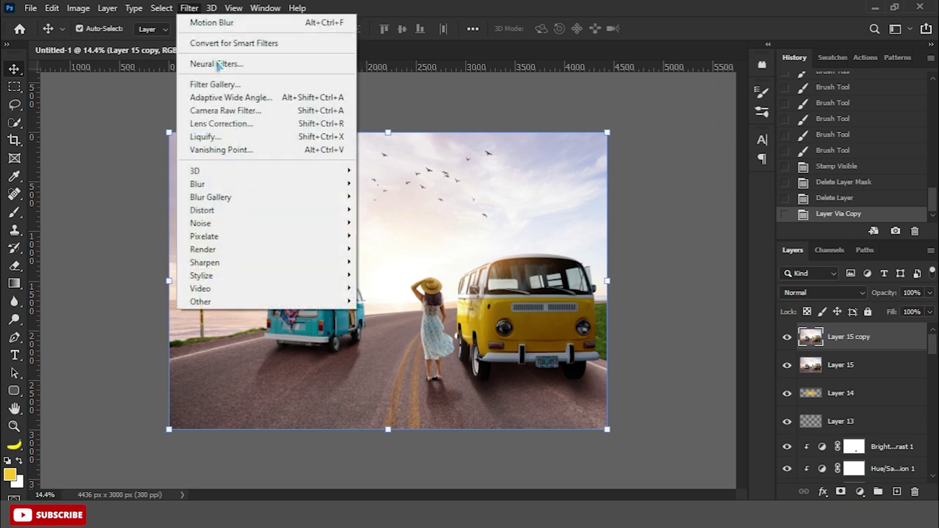
click(228, 111)
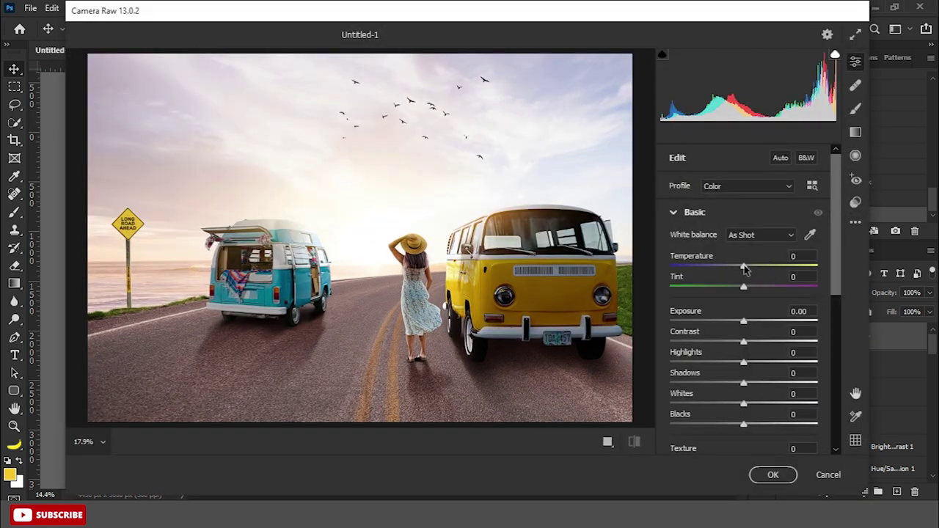
Step: Apply a Camera Raw grade: Temperature +10, Tint +8, Exposure -0.05, softer Dehaze, Vibrance +5
click(800, 256)
text(100)
key(Return)
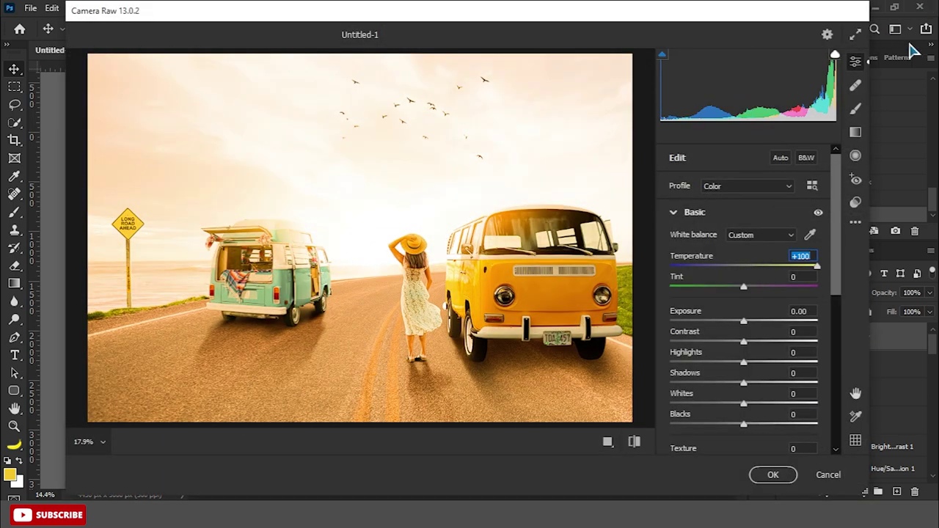
drag(816, 270, 754, 271)
drag(745, 290, 753, 291)
mouse_move(744, 323)
mouse_down()
mouse_move(758, 342)
mouse_move(710, 363)
mouse_move(746, 407)
mouse_move(743, 427)
mouse_up()
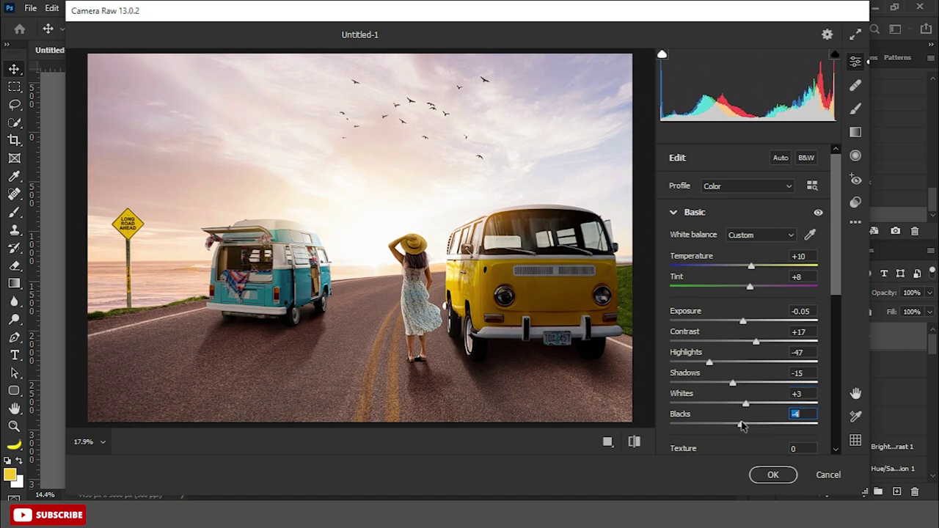
scroll(792, 340, down, 5)
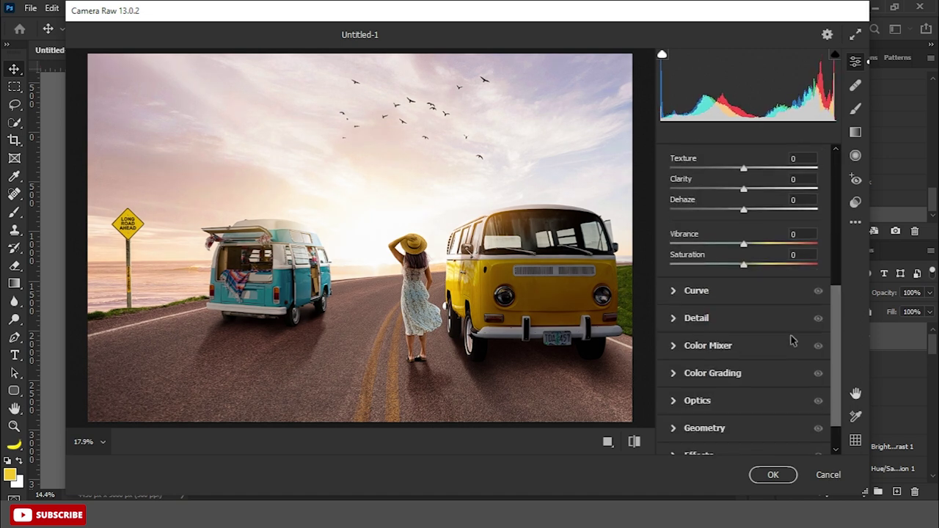
drag(746, 212, 742, 213)
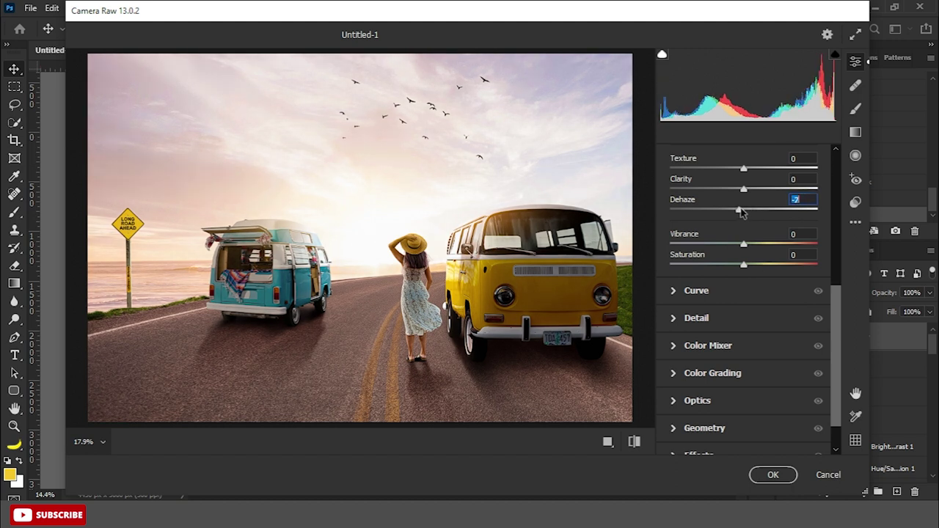
drag(742, 247, 749, 247)
click(773, 475)
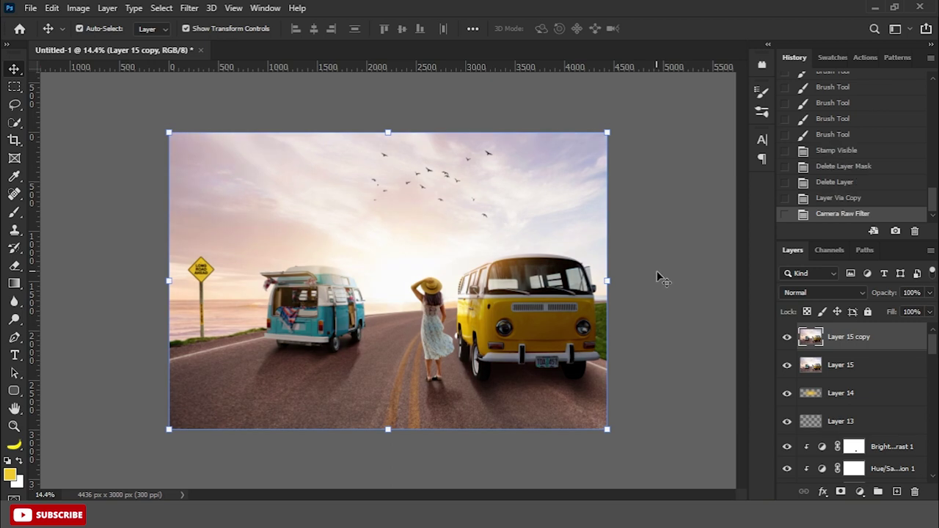
Step: Add a Color Lookup adjustment layer, first loading the Fuji F125 Kodak 2393 LUT
ctrl+click(837, 341)
click(851, 340)
click(860, 492)
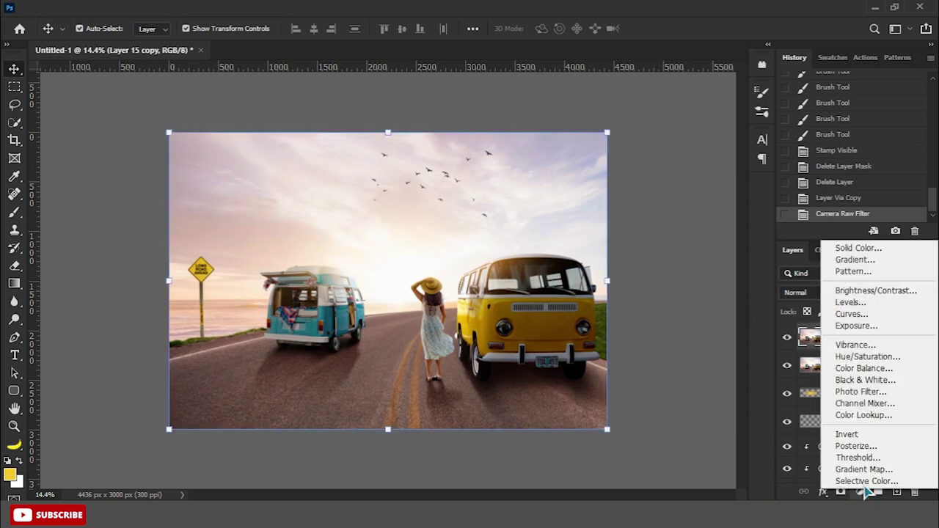
click(864, 416)
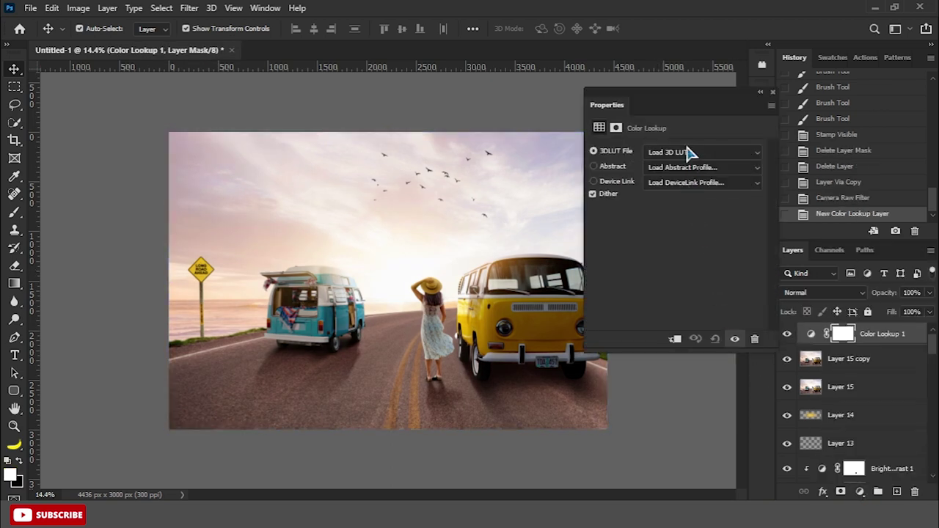
click(690, 152)
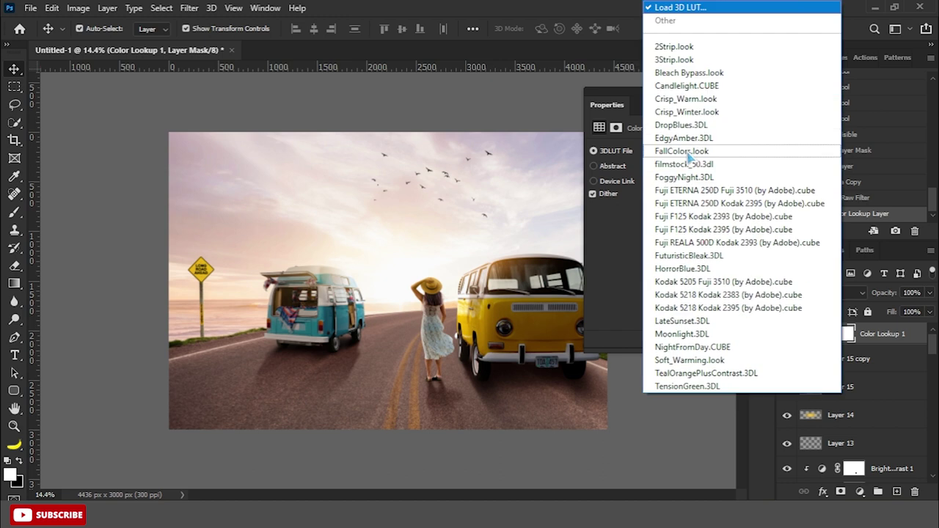
click(700, 216)
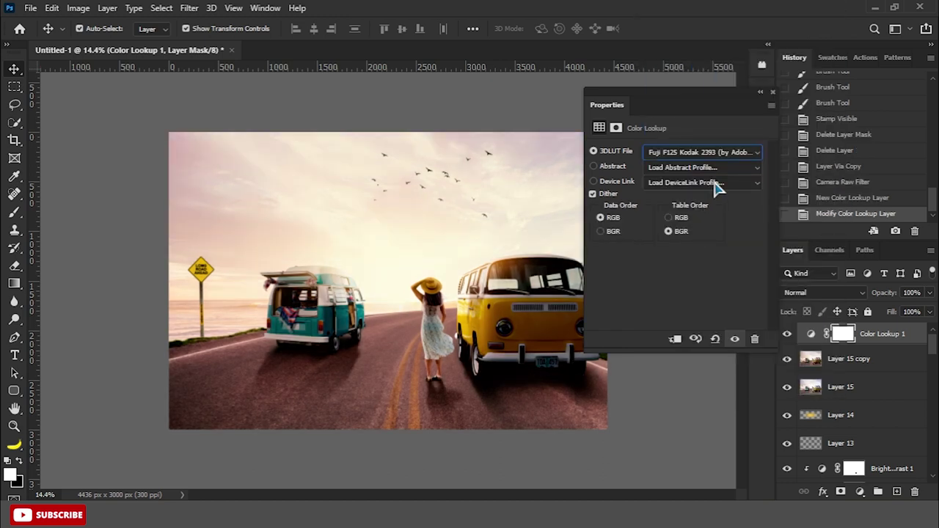
Step: Compare Fuji ETERNA LUTs, settle on Fuji F125 Kodak 2395, and set fill to 50%
click(716, 152)
click(717, 205)
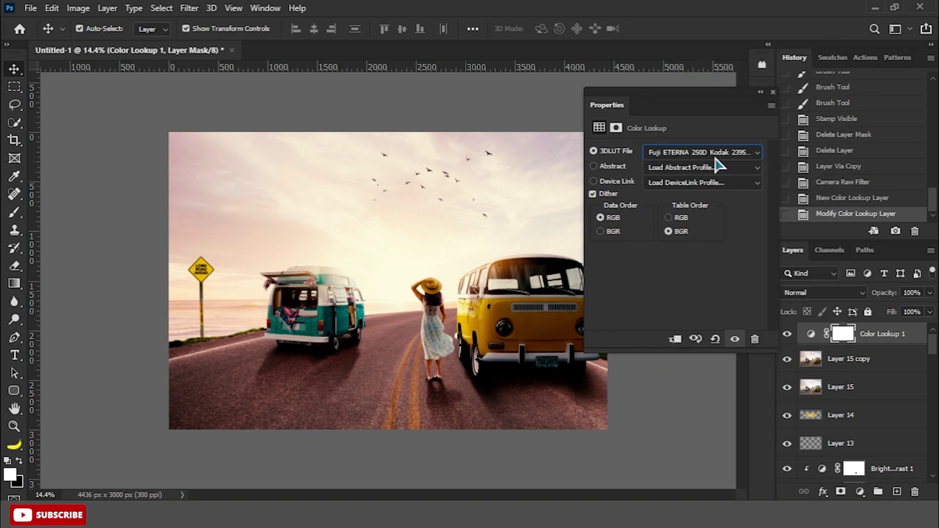
click(716, 152)
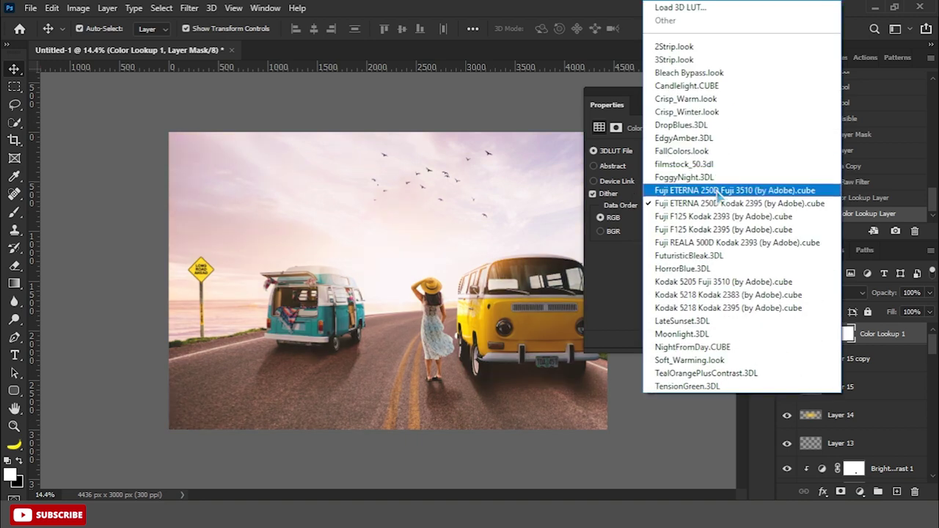
click(718, 190)
click(710, 150)
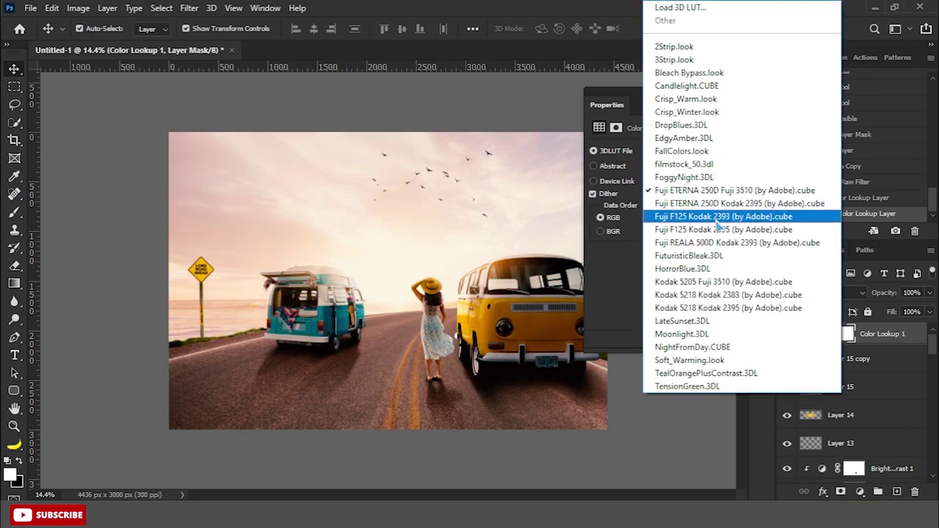
click(717, 241)
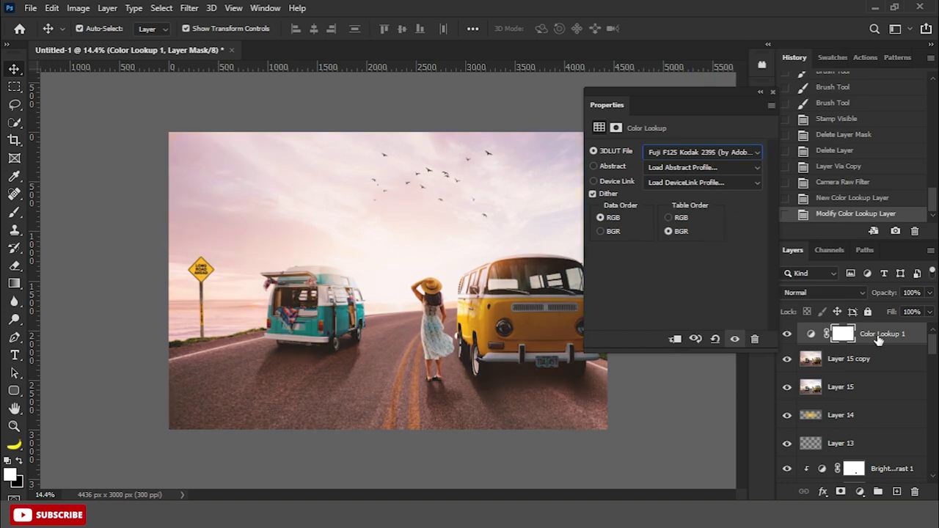
text(50)
key(Return)
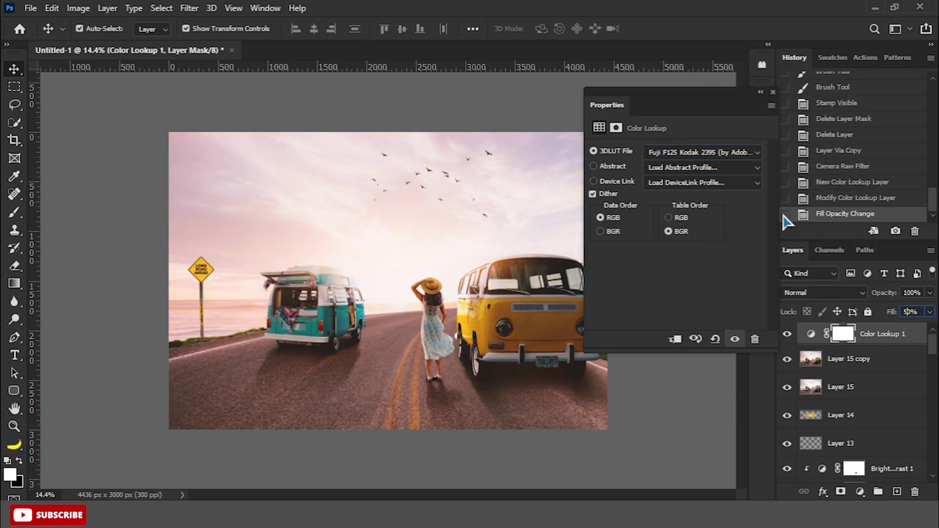
click(772, 93)
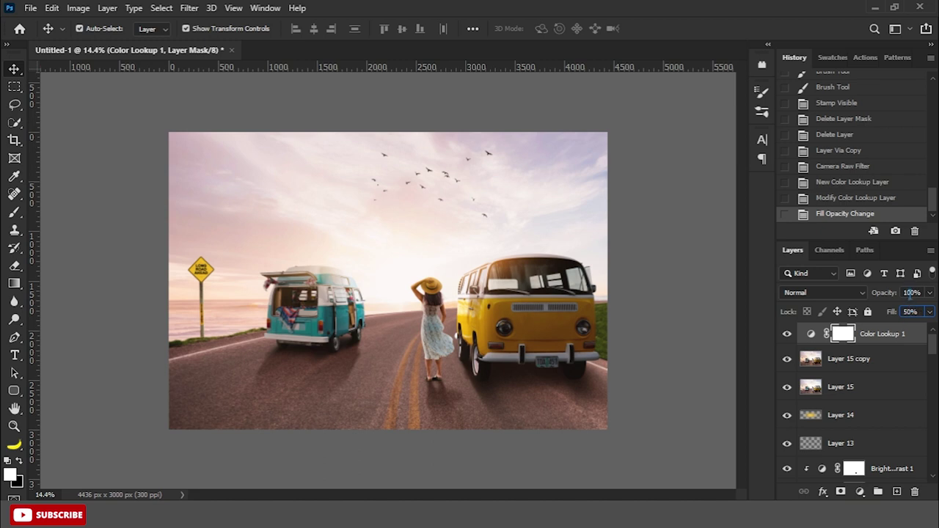
key(Return)
Step: Add a Solid Color fill layer in a pale pink above Color Lookup 1
click(707, 323)
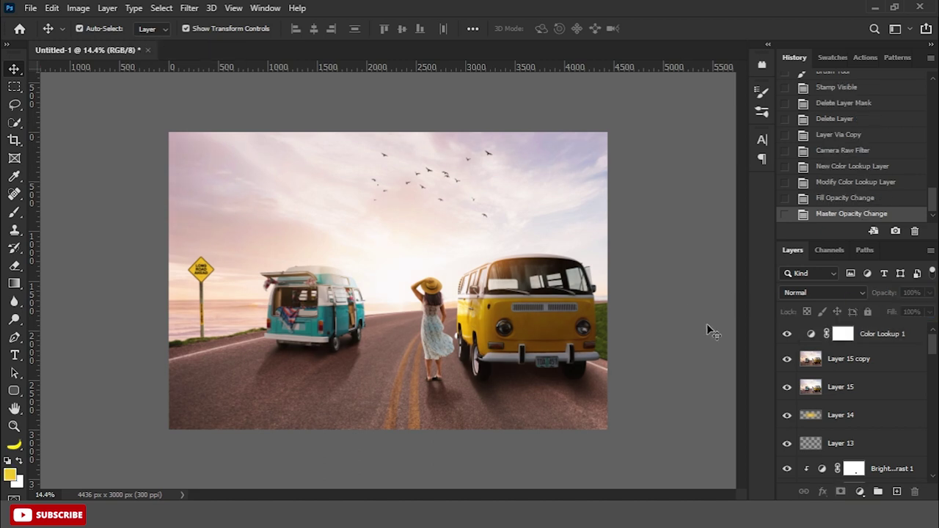
click(878, 339)
click(860, 492)
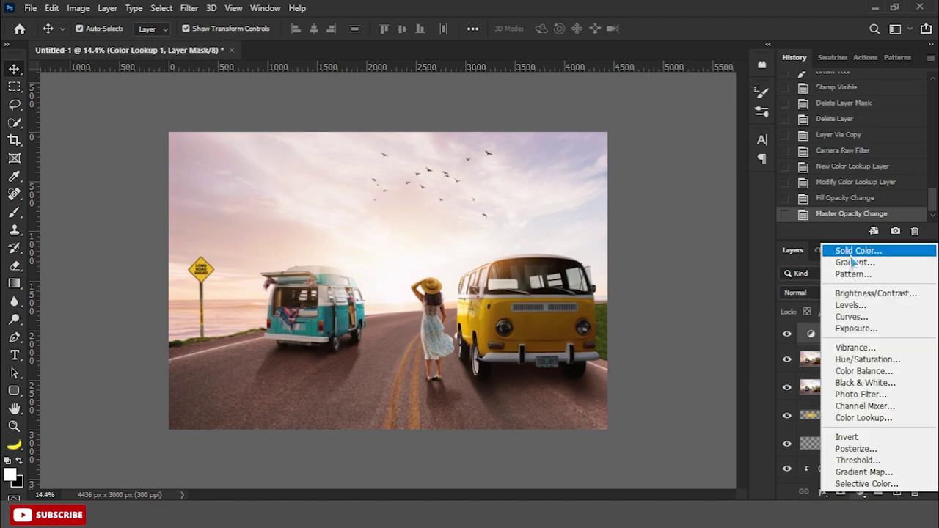
click(855, 252)
click(764, 263)
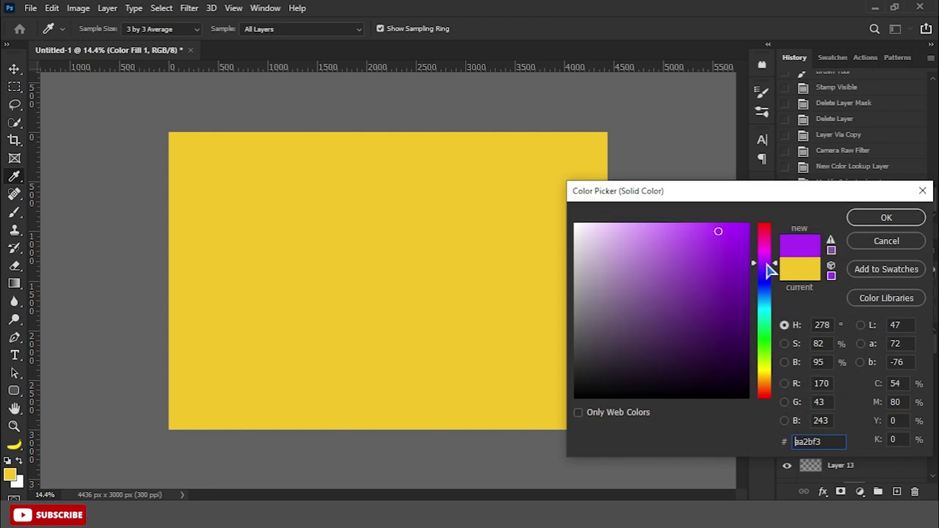
click(609, 229)
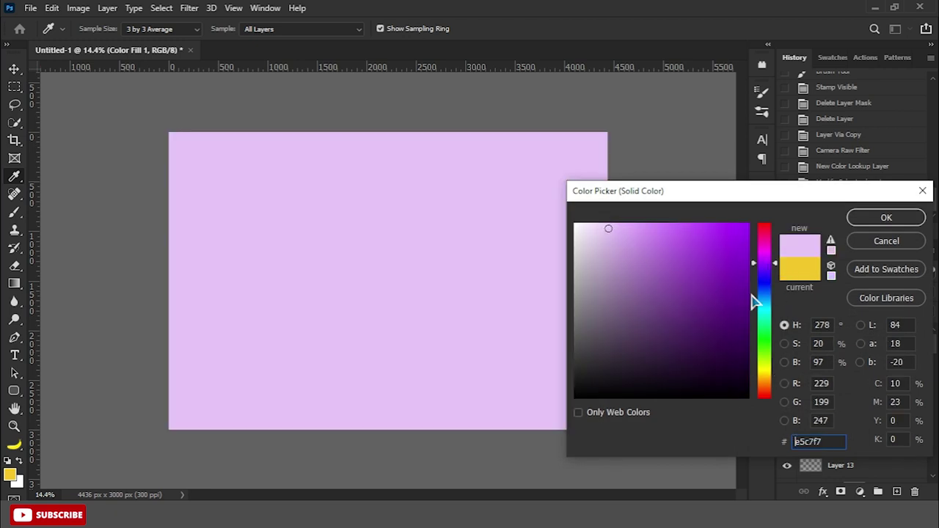
drag(765, 263, 765, 254)
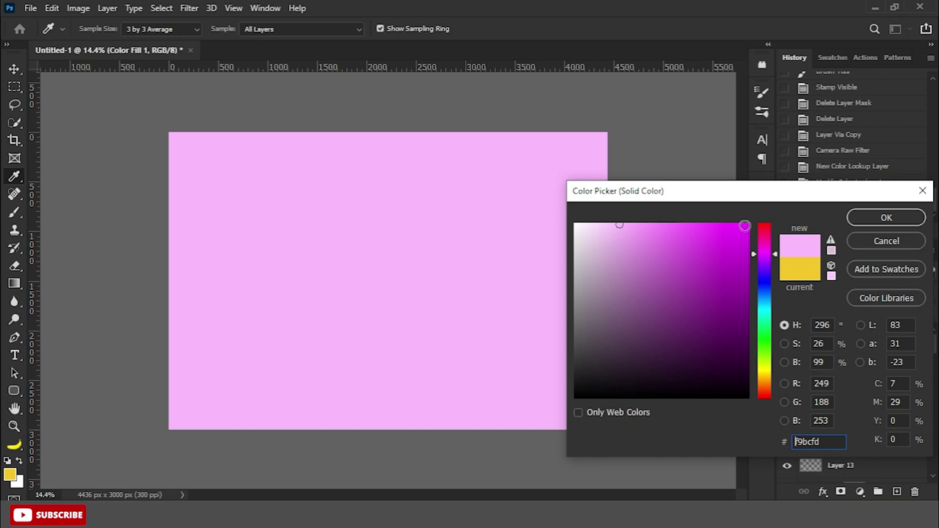
click(877, 218)
Step: Set the pink fill layer to Hard Light blending at 11% fill
click(815, 293)
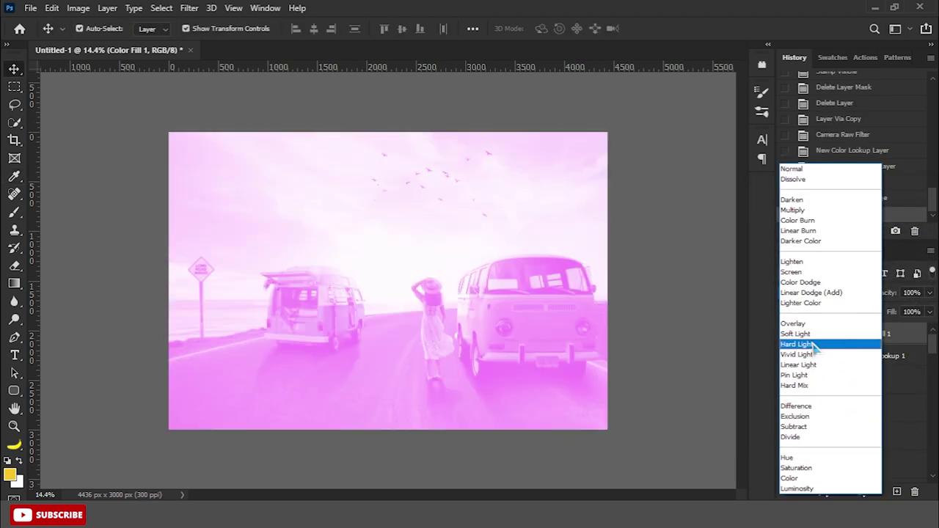
click(814, 345)
click(930, 312)
drag(927, 329, 891, 334)
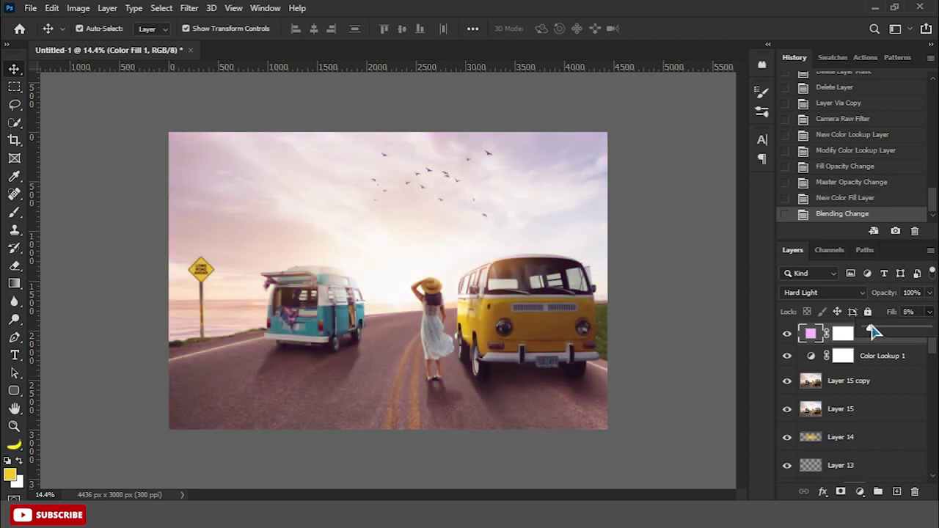
drag(872, 328, 872, 329)
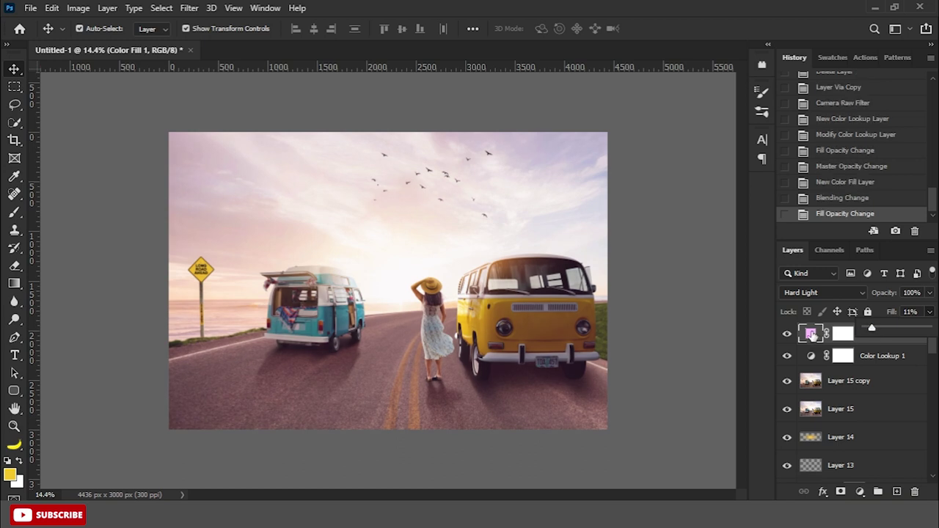
click(822, 293)
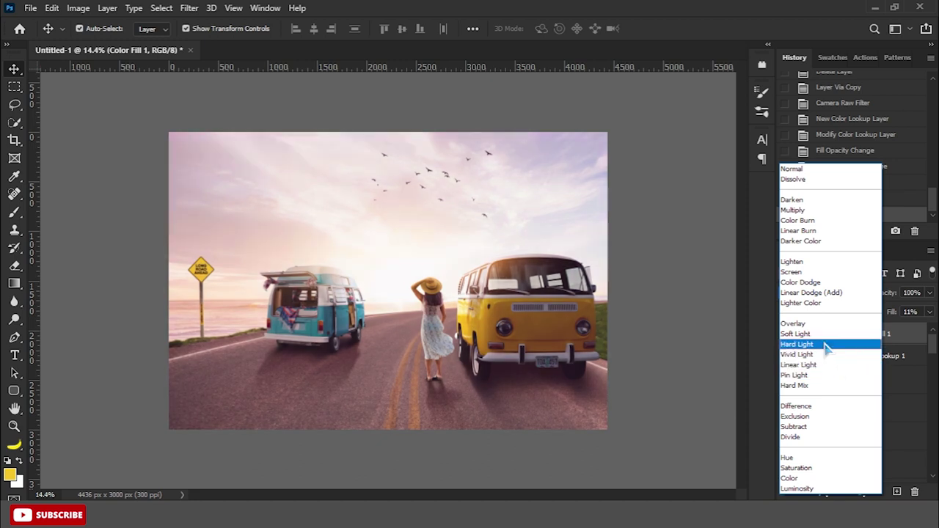
click(824, 345)
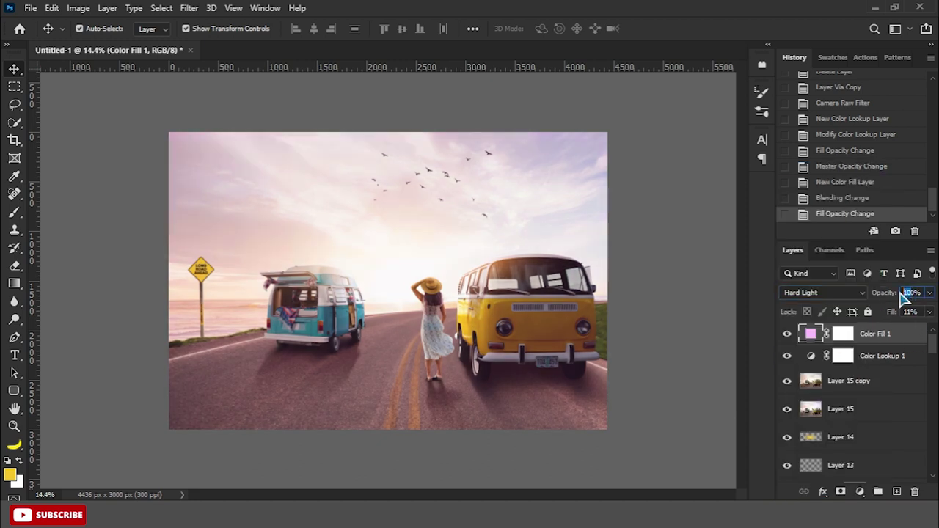
click(913, 292)
text(50)
key(Return)
click(727, 323)
click(894, 334)
click(860, 492)
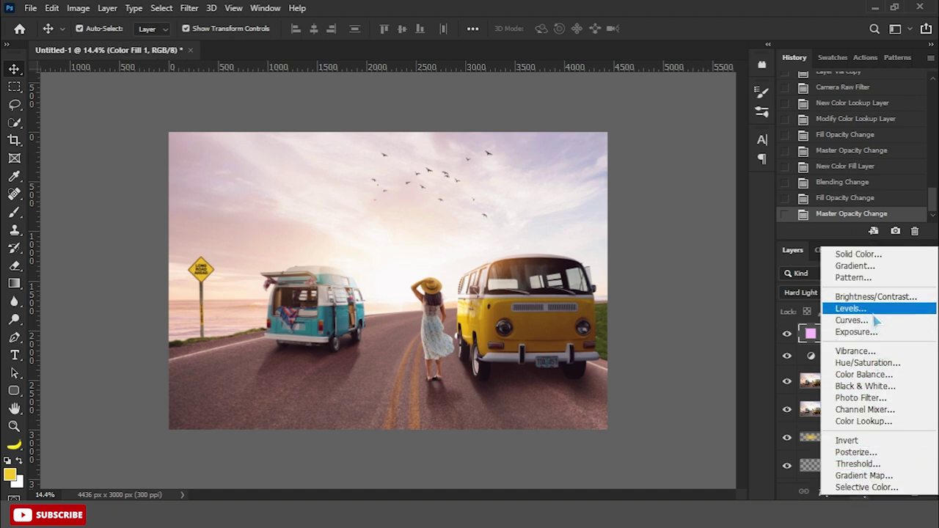
Step: Add a top Levels layer nudging the Red channel midtones to 0.97, then fit the image on screen
click(875, 314)
click(669, 176)
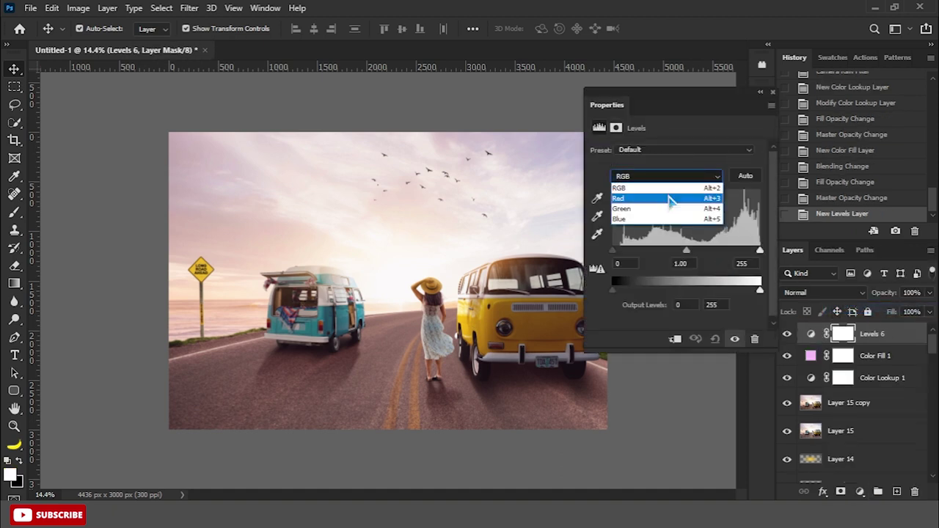
click(669, 199)
drag(686, 252, 688, 253)
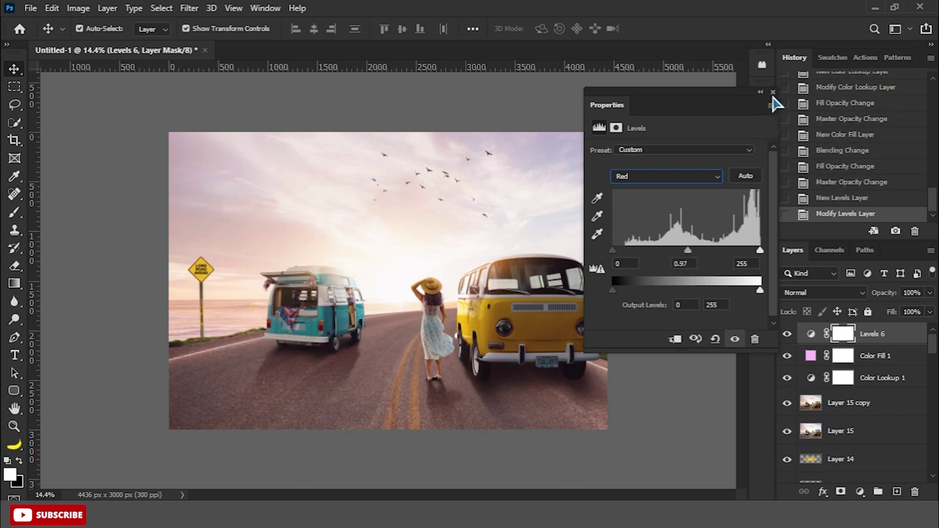
click(772, 92)
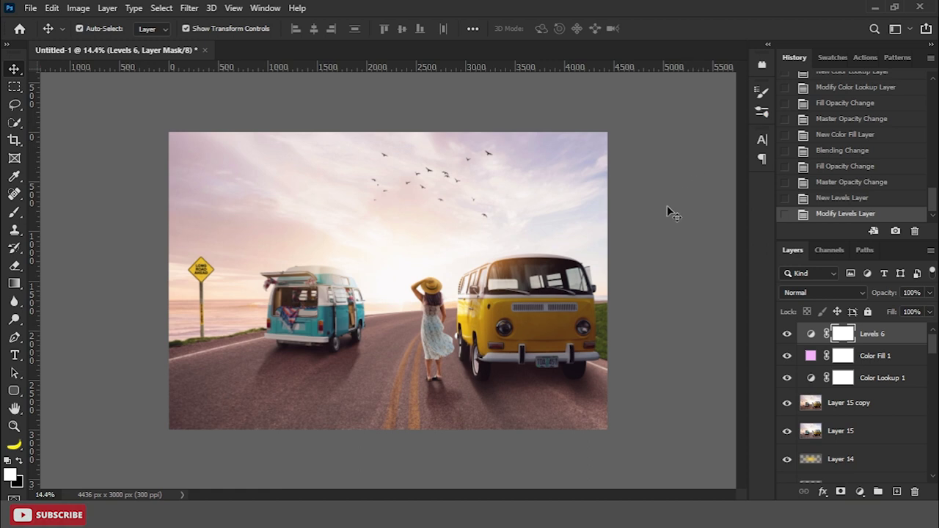
key(ctrl+0)
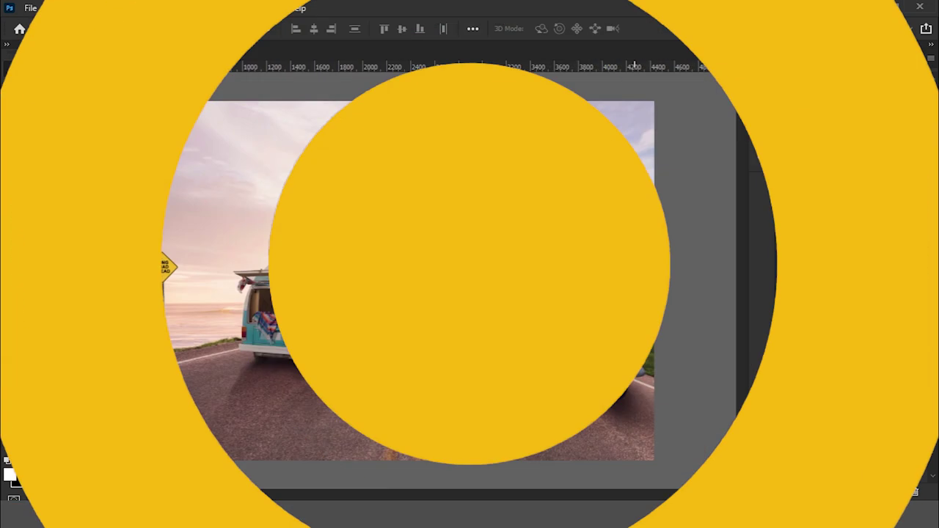